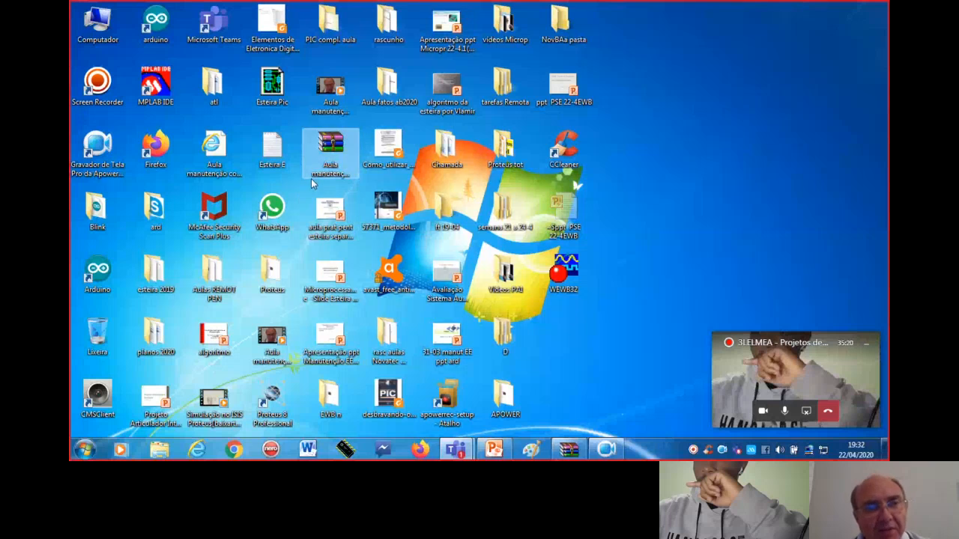
# - Look in the nPSE 03-6 folder of "semana 02 a 04-6" inside Aulas REMOT PEN, and return to the Aulas REMOT PEN folder
pyautogui.doubleClick(218, 277)
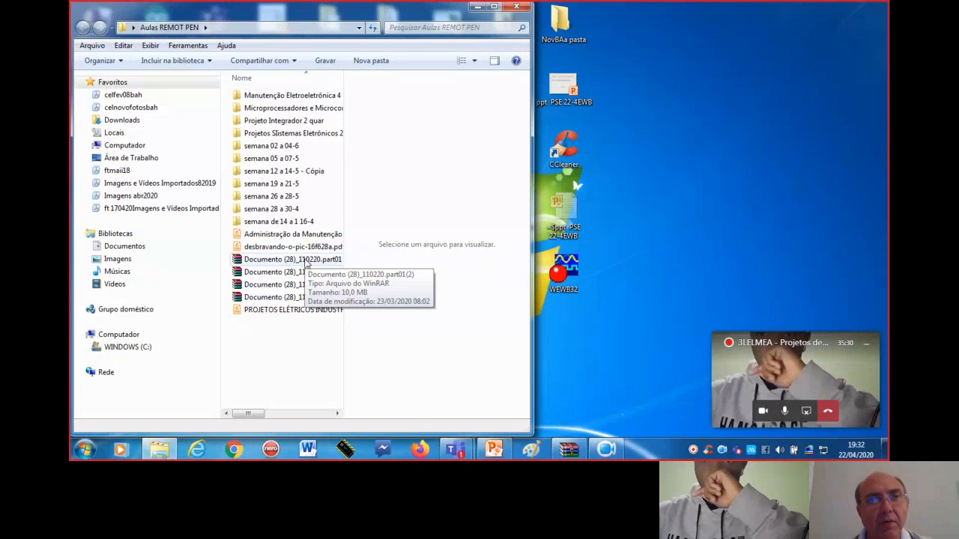
pyautogui.doubleClick(267, 147)
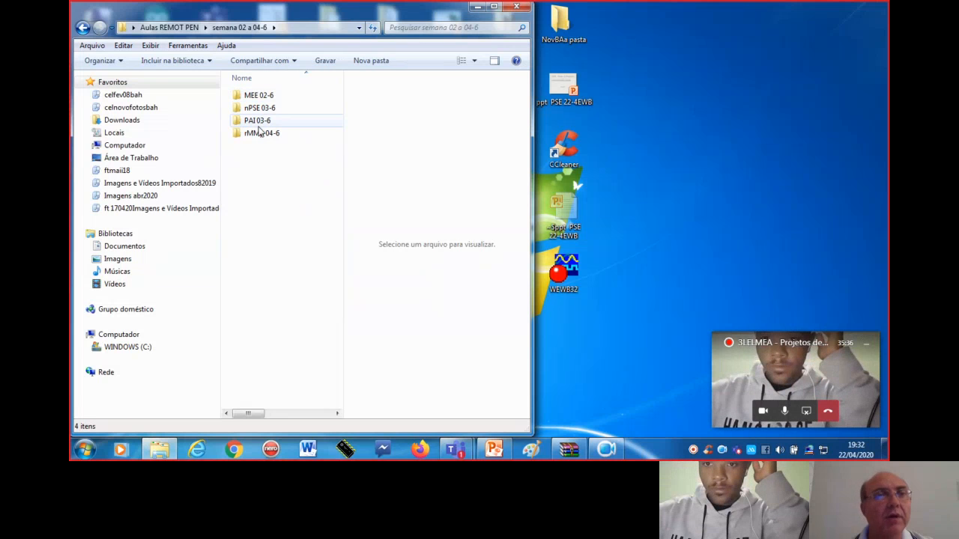
pyautogui.doubleClick(257, 108)
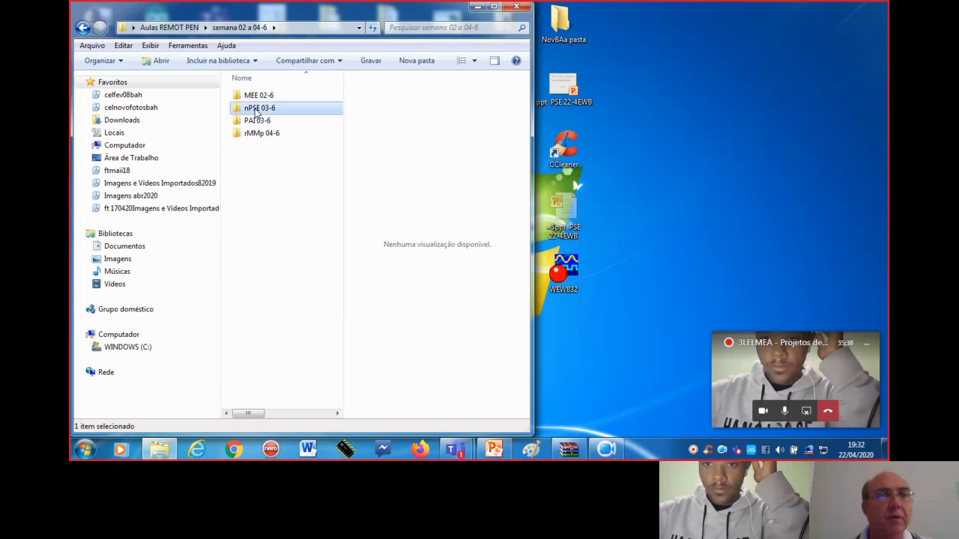
pyautogui.click(82, 28)
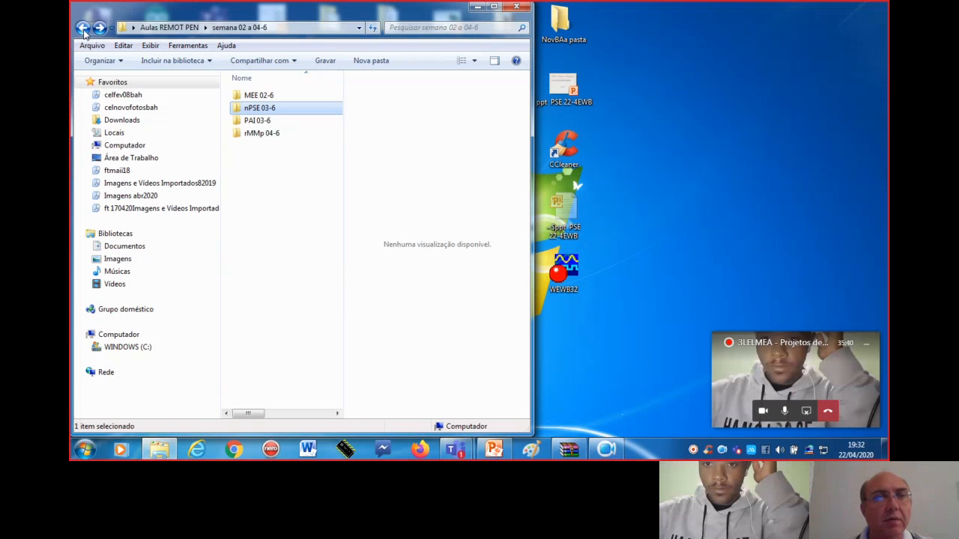
pyautogui.click(83, 28)
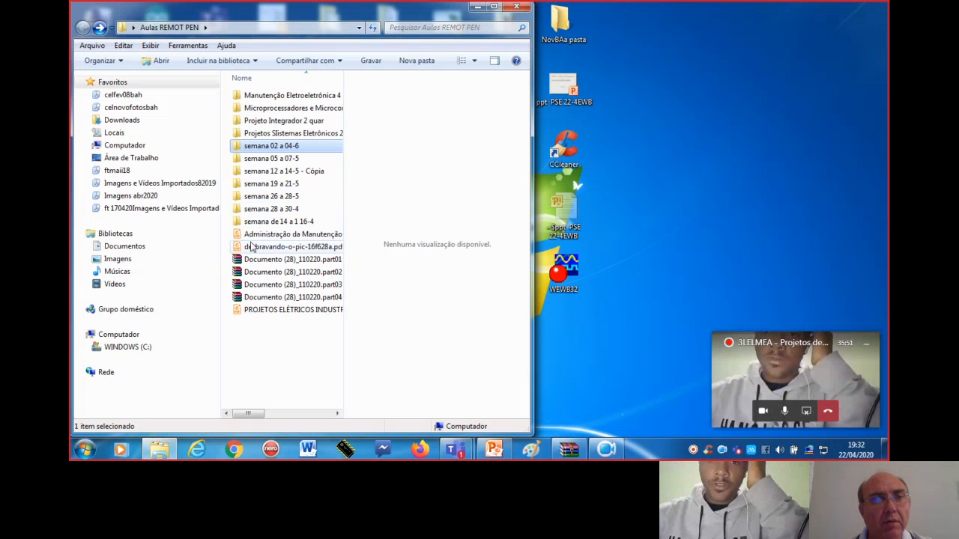
# - Check the contents of PSE 15-4 in the "semana de 14 a 1 16-4" folder and return to Aulas REMOT PEN
pyautogui.doubleClick(261, 221)
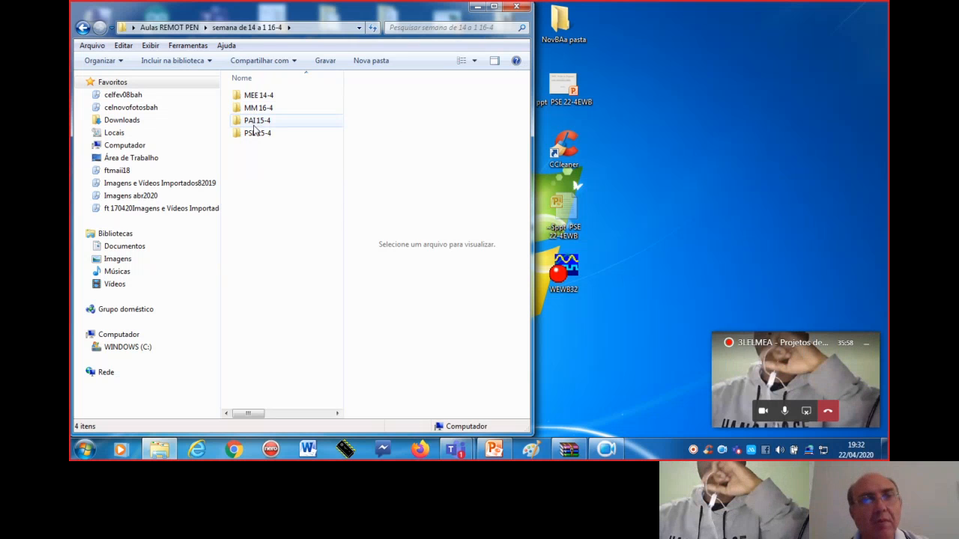
pyautogui.doubleClick(255, 133)
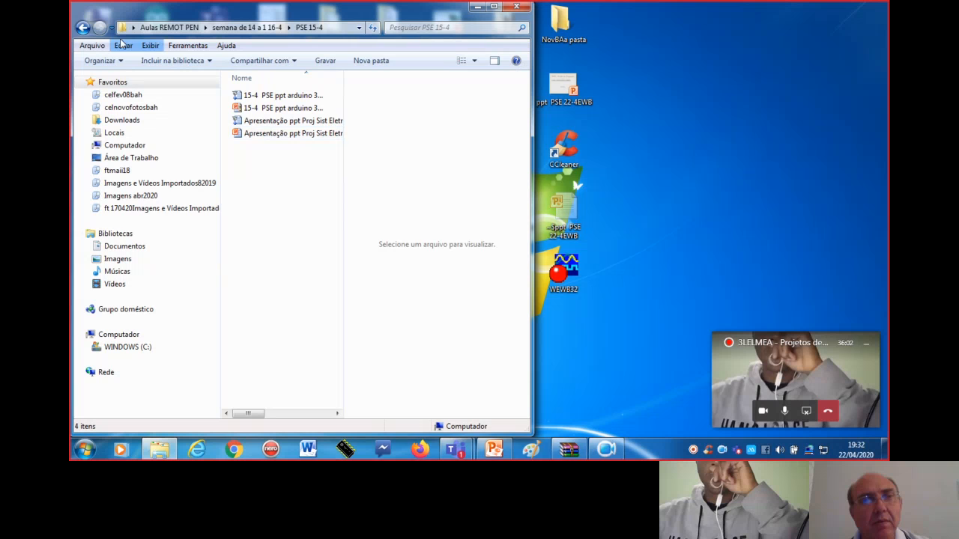
pyautogui.click(83, 28)
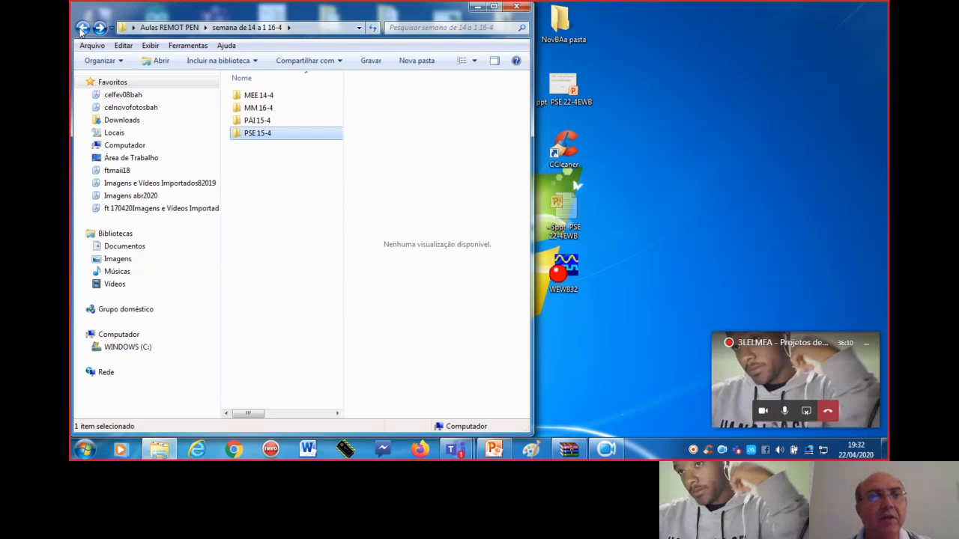
pyautogui.click(82, 27)
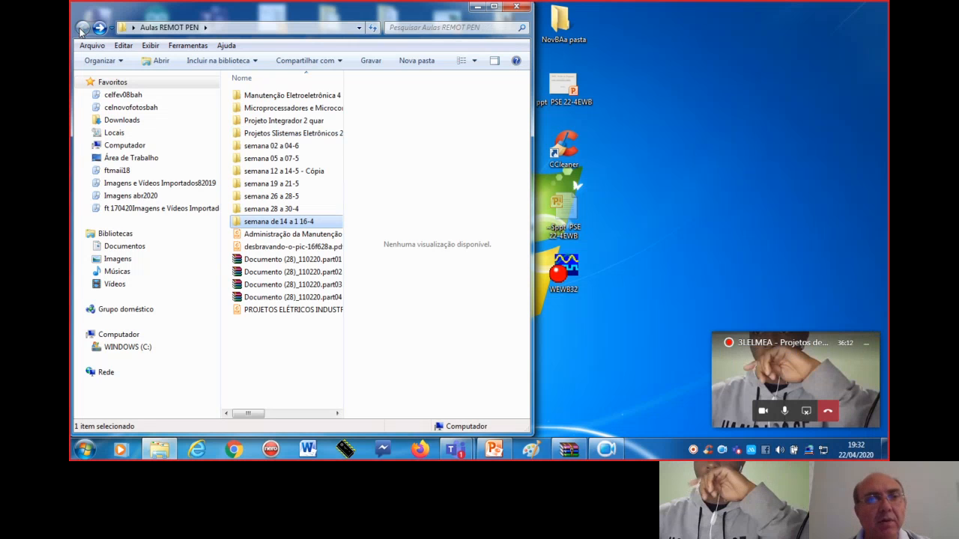
# - Check the nPSE 20-5 folder inside "semana 19 a 21-5", return to Aulas REMOT PEN and close the folder window
pyautogui.doubleClick(266, 185)
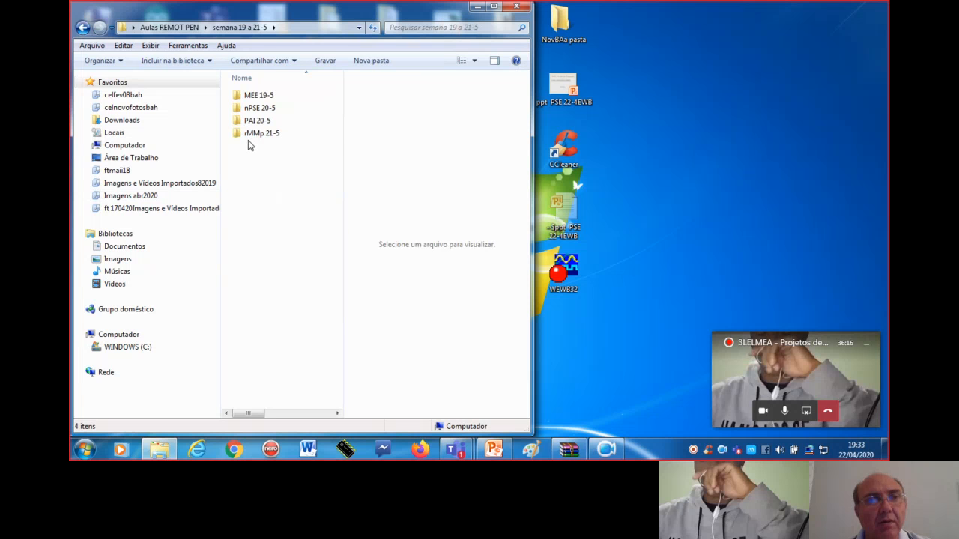
pyautogui.doubleClick(257, 108)
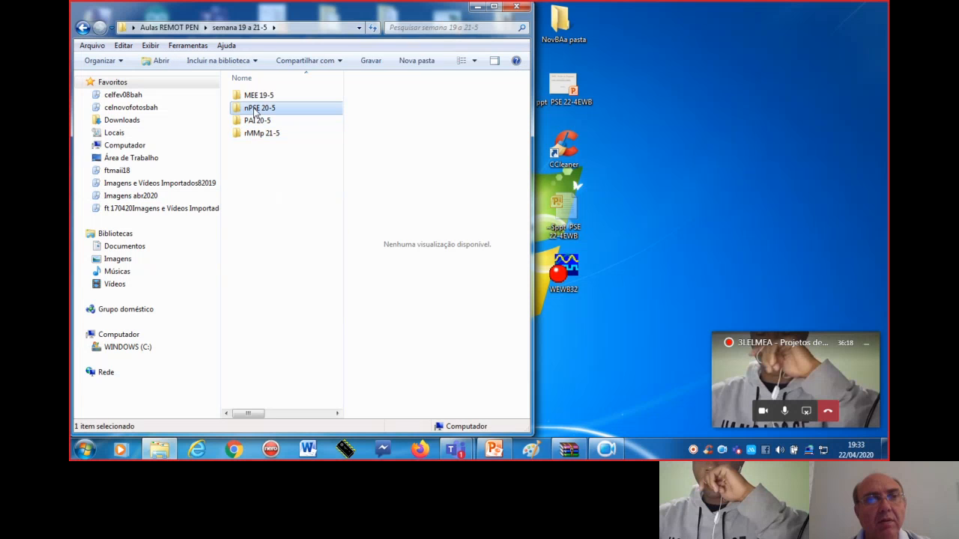
pyautogui.click(83, 27)
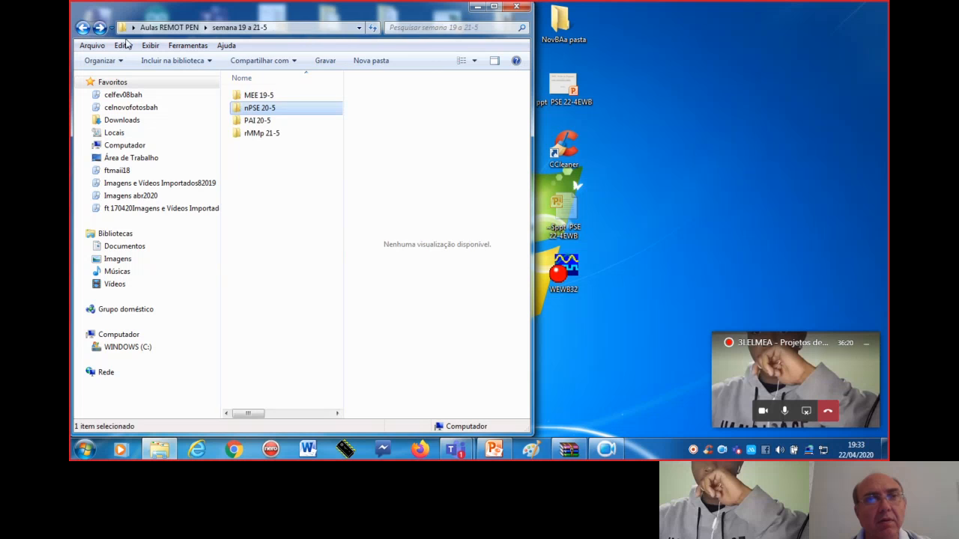
pyautogui.click(83, 27)
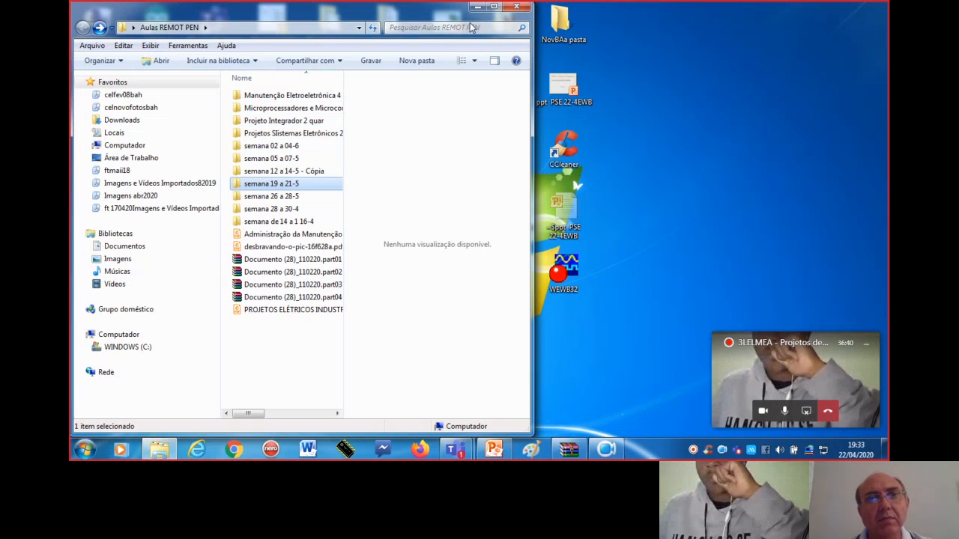
pyautogui.click(519, 6)
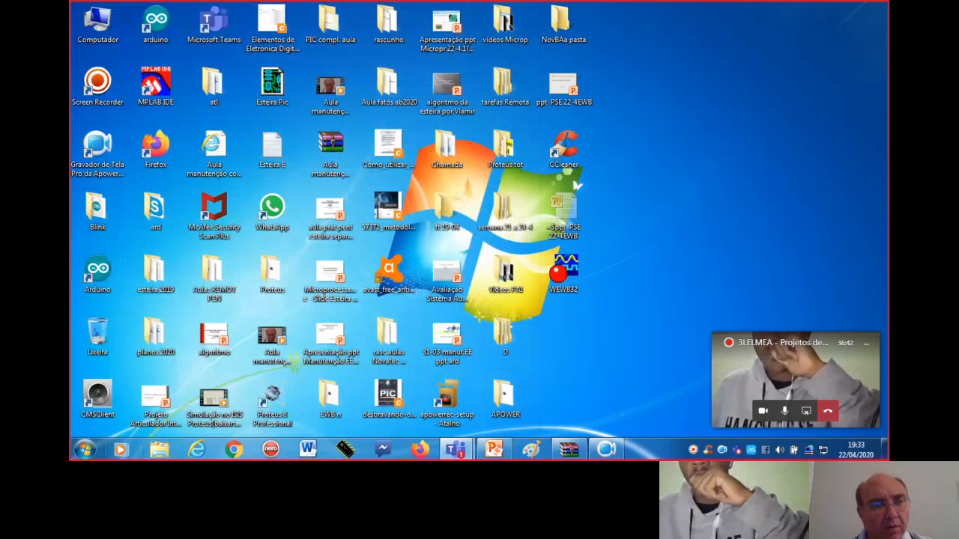
# - Search the computer for "ewb" and show the full list of results
pyautogui.click(85, 448)
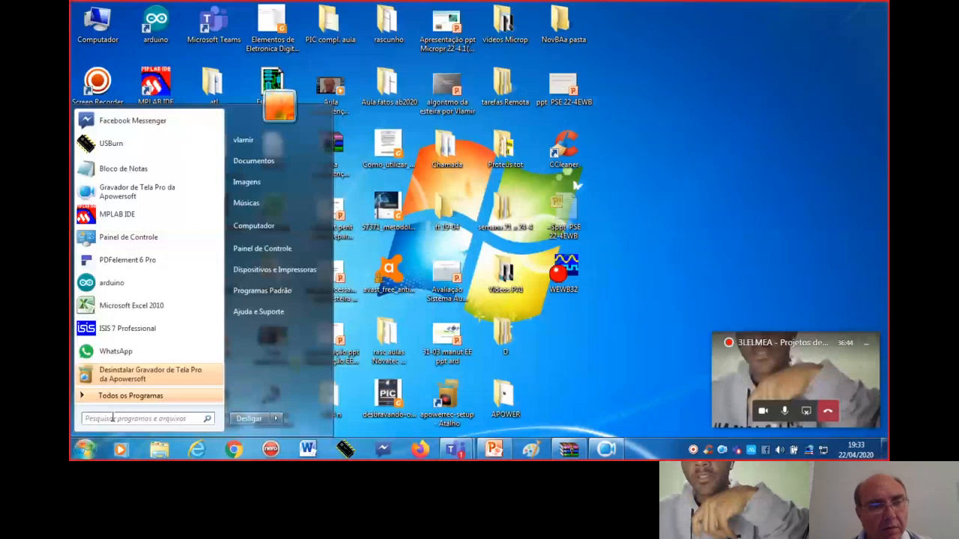
pyautogui.write('ewb')
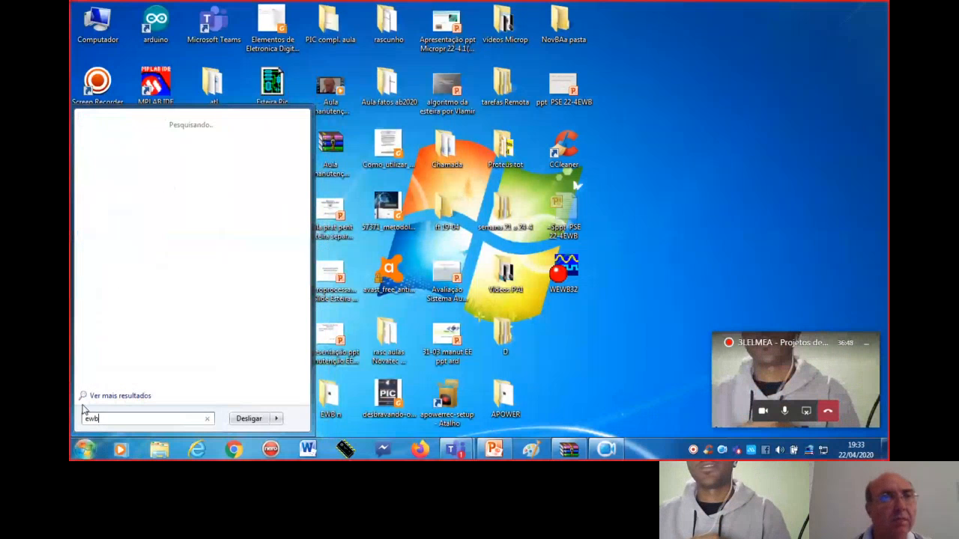
pyautogui.click(120, 396)
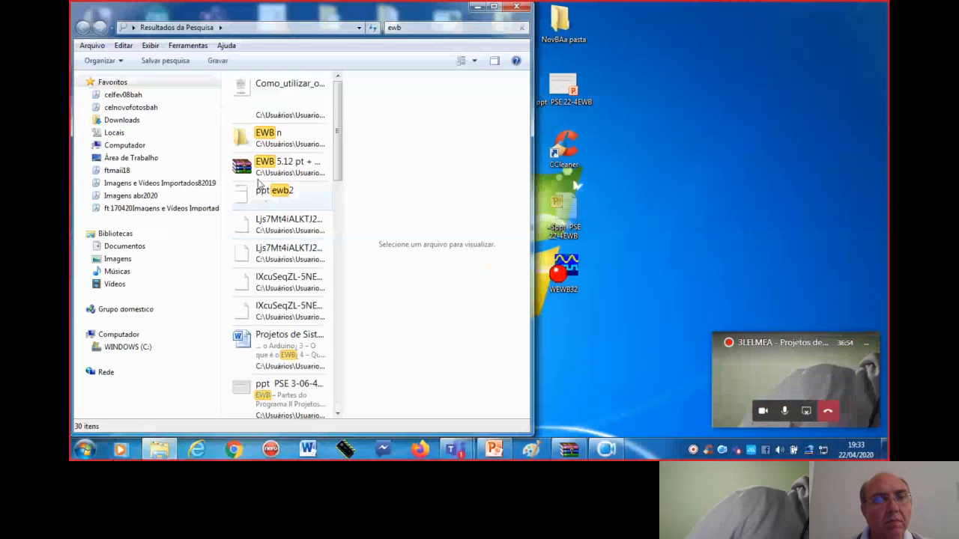
# - Open the "EWB 5.12 pt + Manual.rar" archive, dismiss the licence reminder and enter its EWB 5.12 Portugues folder
pyautogui.click(268, 168)
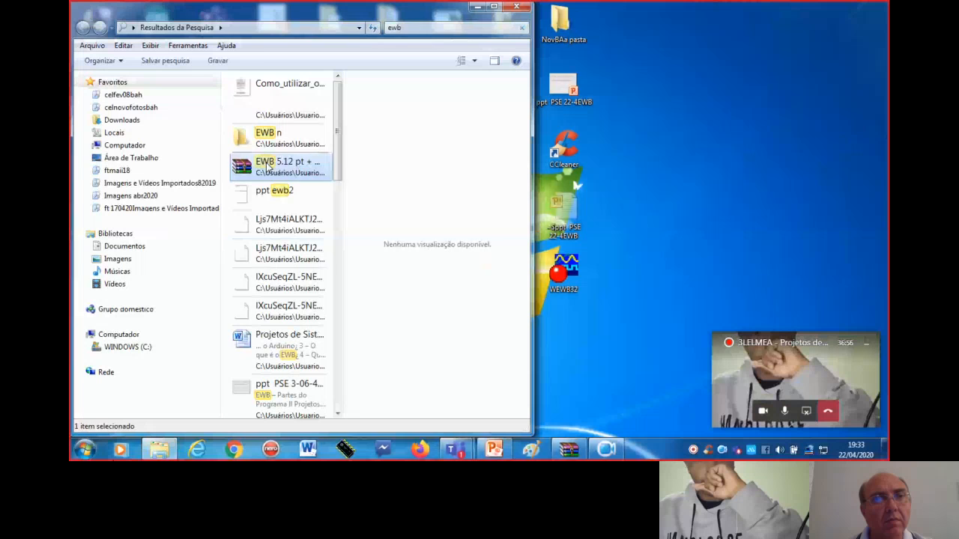
pyautogui.doubleClick(267, 168)
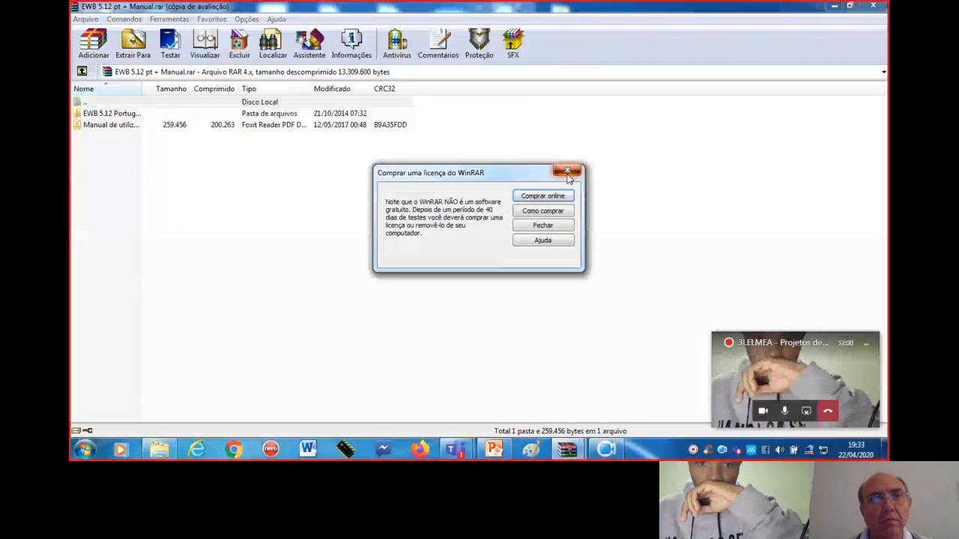
pyautogui.click(567, 172)
pyautogui.doubleClick(105, 114)
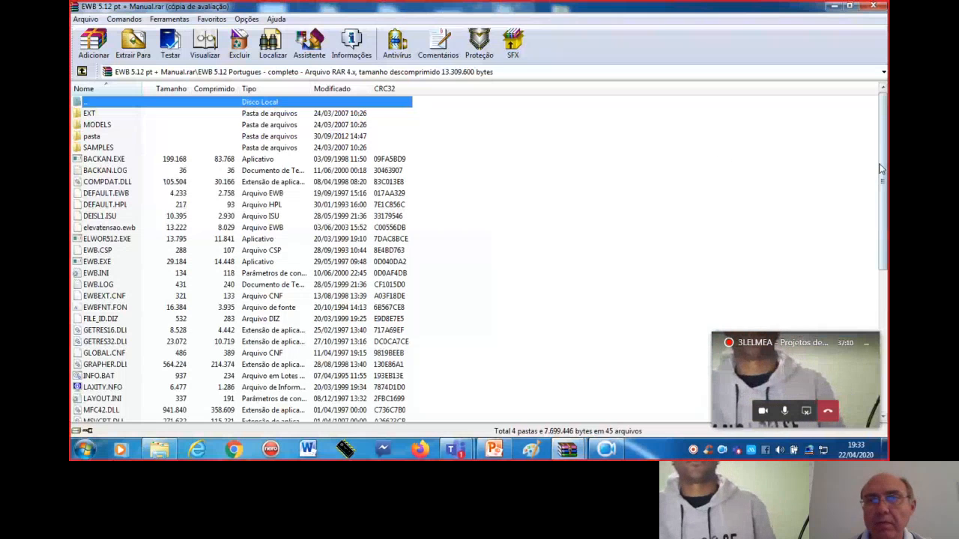
# - Run EWB.EXE from the archive, decline adding modified files back to it, and minimize the archive window to reach Electronics Workbench
pyautogui.scroll(-3, 849, 154)
pyautogui.scroll(-4, 480, 258)
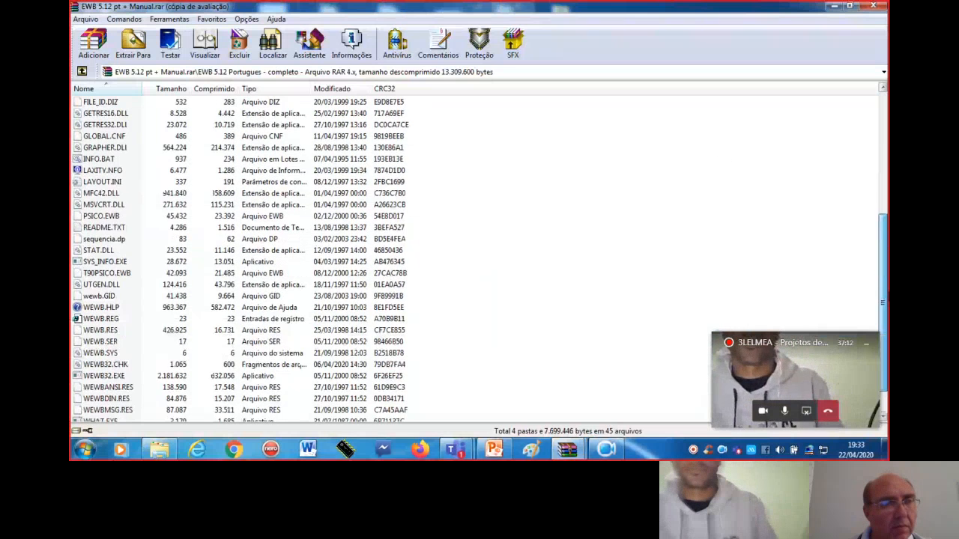
pyautogui.scroll(-1, 479, 258)
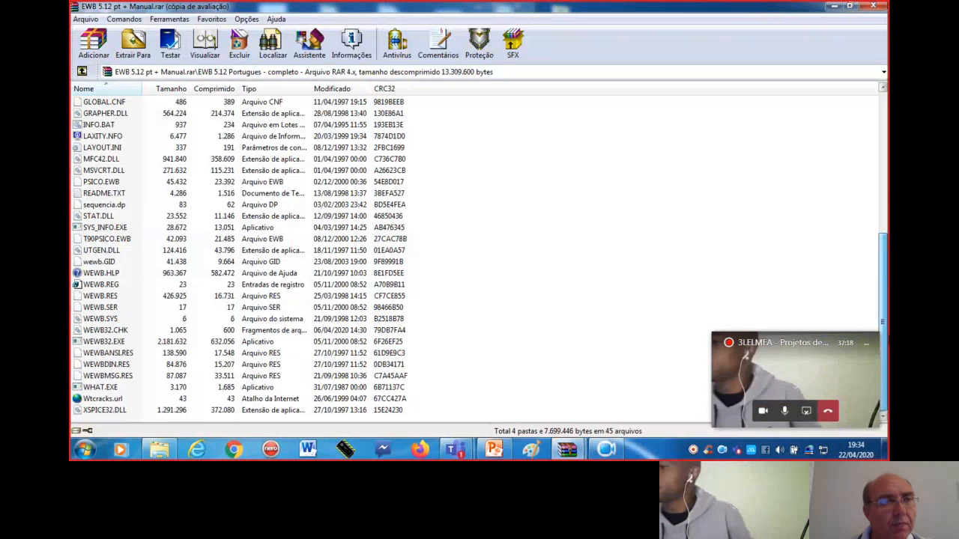
pyautogui.scroll(1, 889, 296)
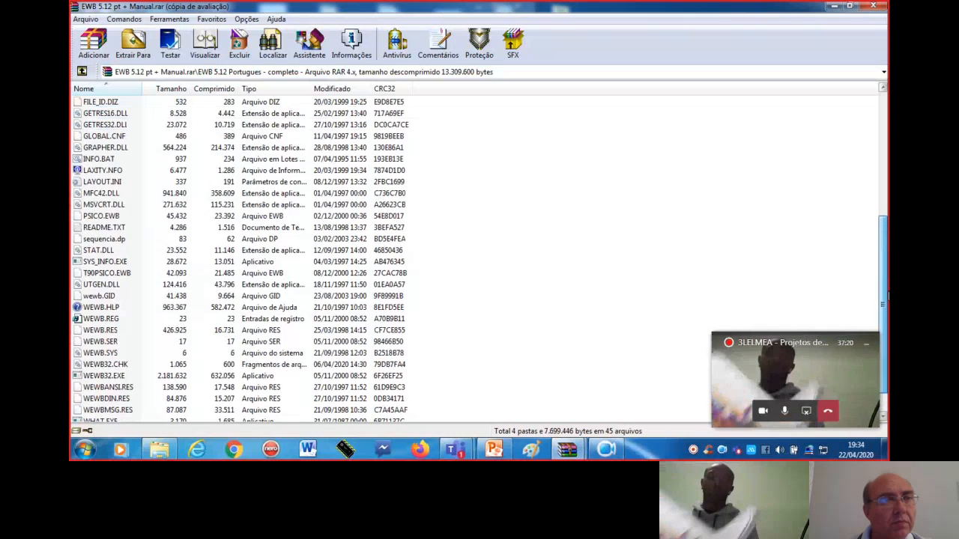
pyautogui.moveTo(886, 296); pyautogui.dragTo(860, 165)
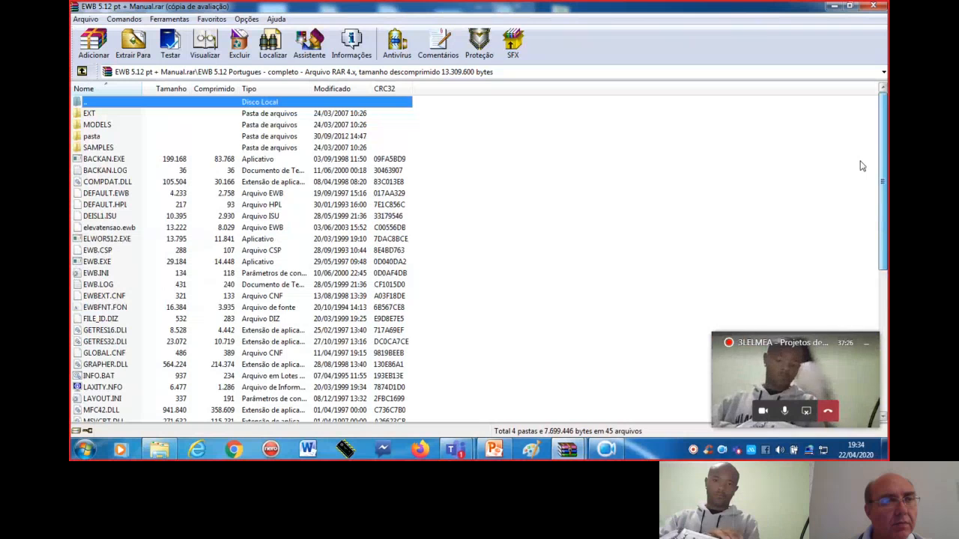
pyautogui.doubleClick(107, 263)
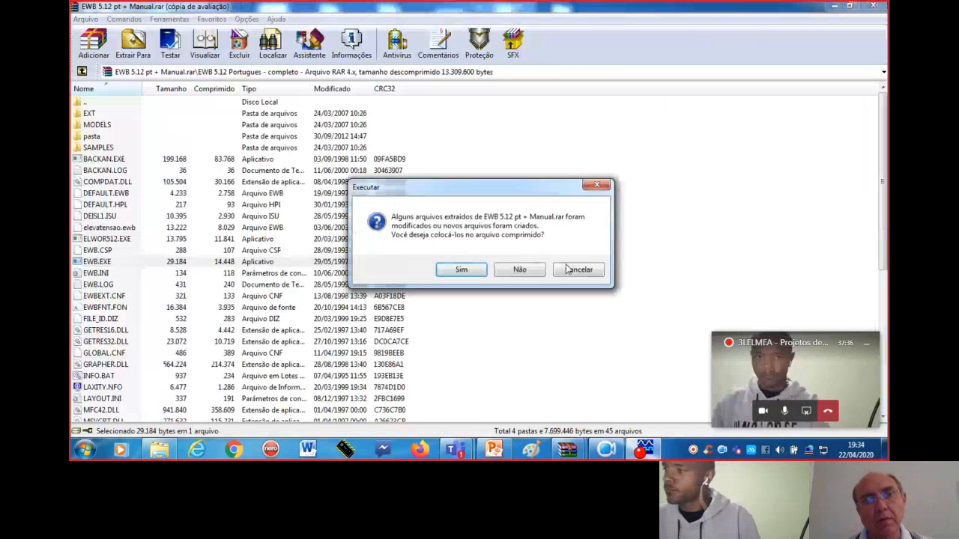
pyautogui.click(518, 272)
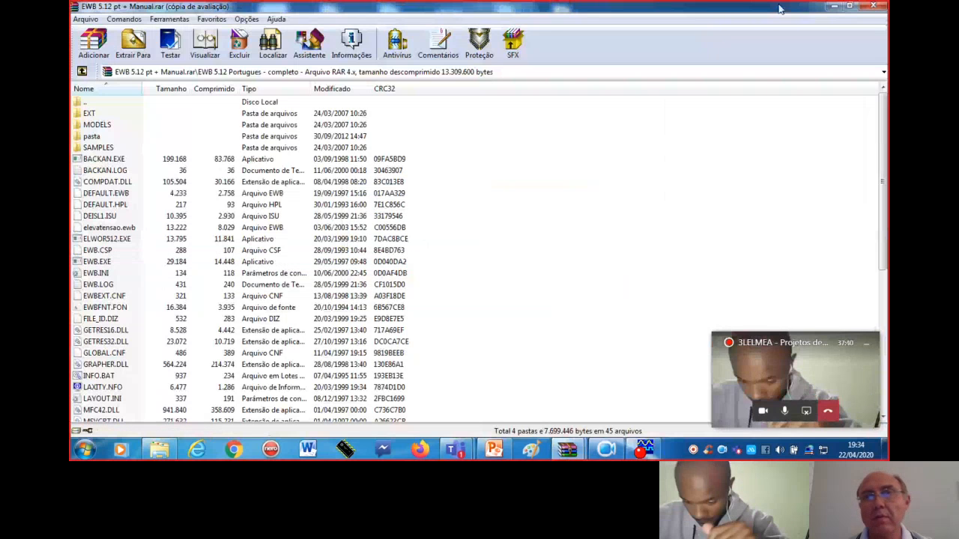
pyautogui.click(834, 6)
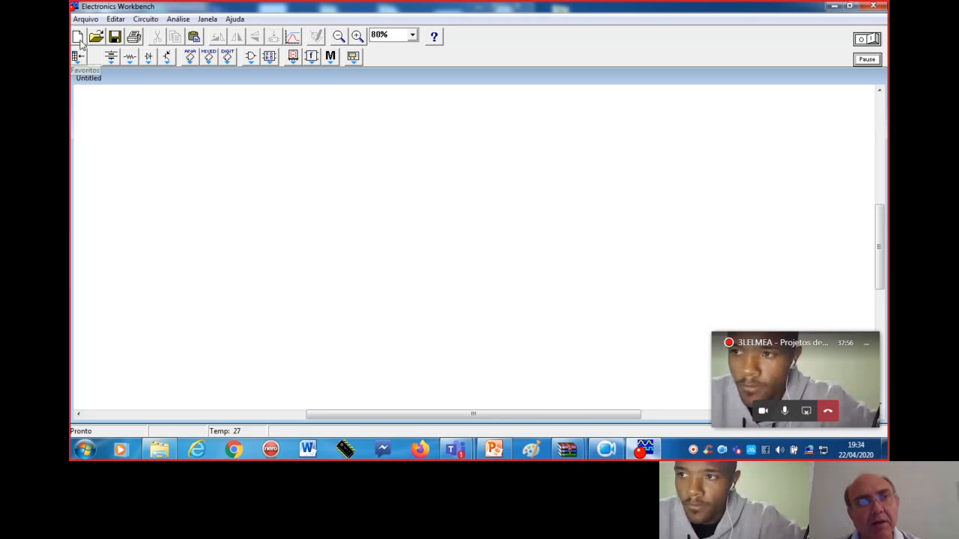
# - Place a resistor from the basic components in the upper middle of the blank schematic
pyautogui.click(130, 59)
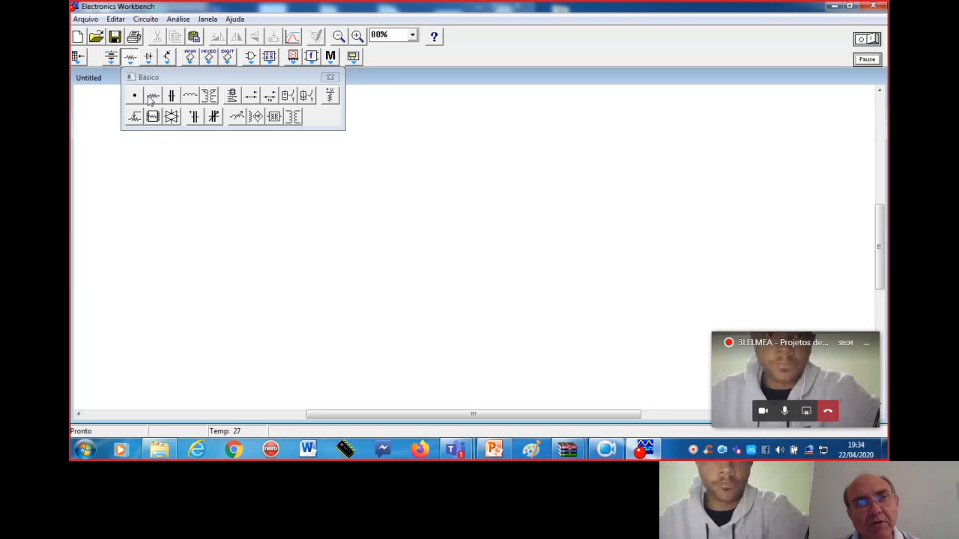
pyautogui.moveTo(153, 95); pyautogui.dragTo(511, 188)
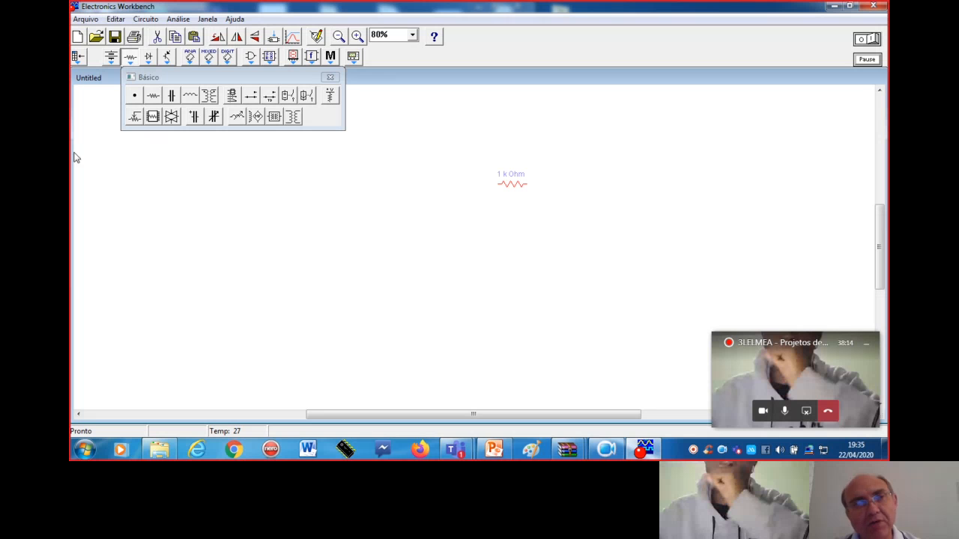
# - Place a second resistor just below the first one and delete it
pyautogui.moveTo(153, 95); pyautogui.dragTo(430, 227)
pyautogui.moveTo(523, 216); pyautogui.dragTo(529, 210)
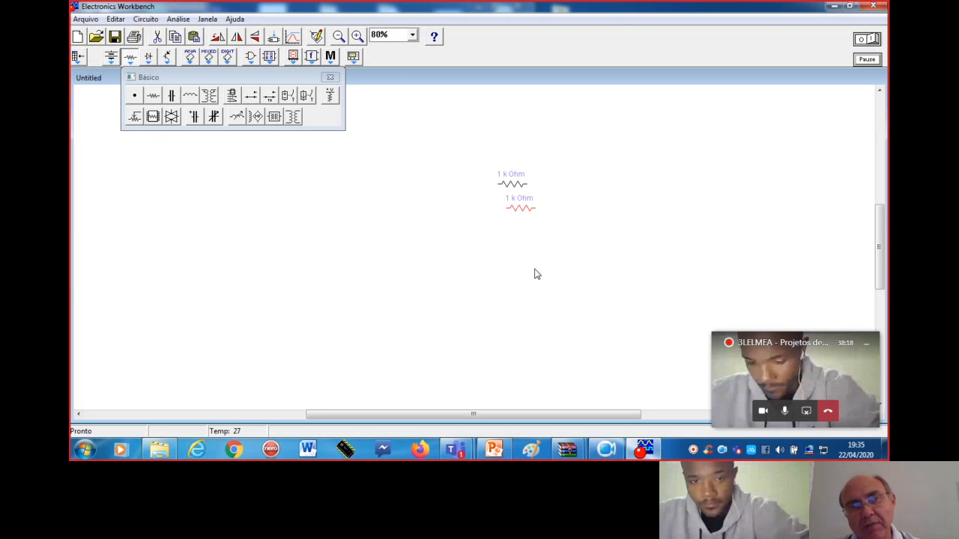
pyautogui.rightClick(525, 209)
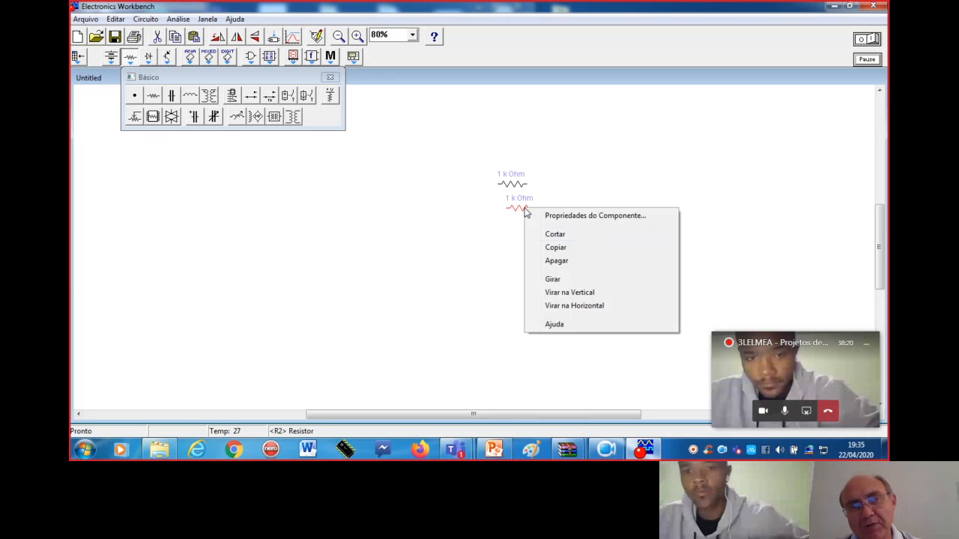
pyautogui.click(555, 262)
pyautogui.click(449, 268)
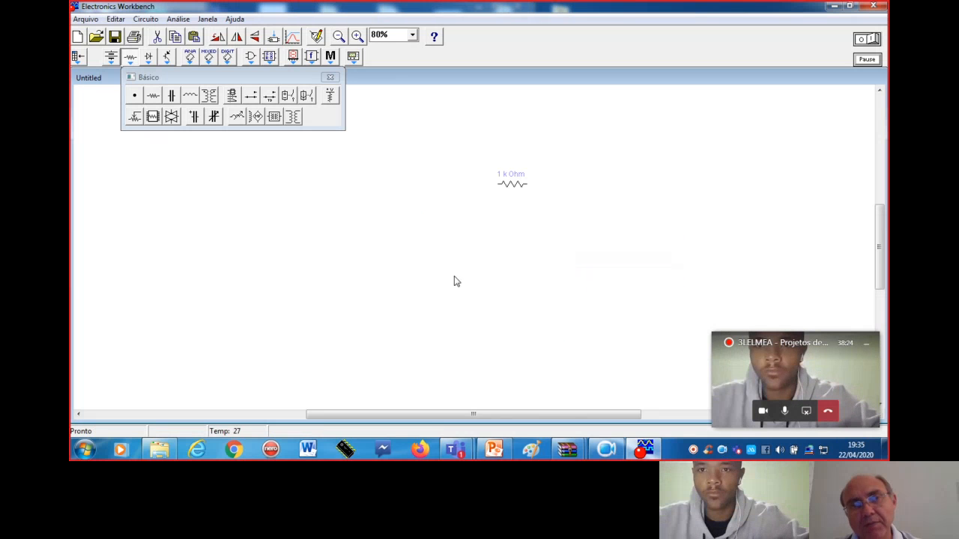
# - Copy the resistor and paste the duplicate just below the original
pyautogui.rightClick(509, 187)
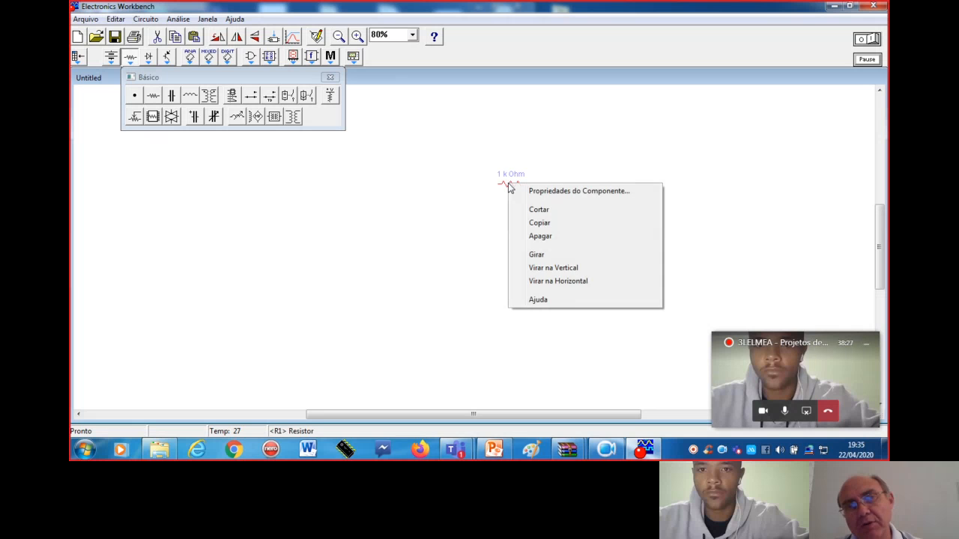
pyautogui.click(538, 226)
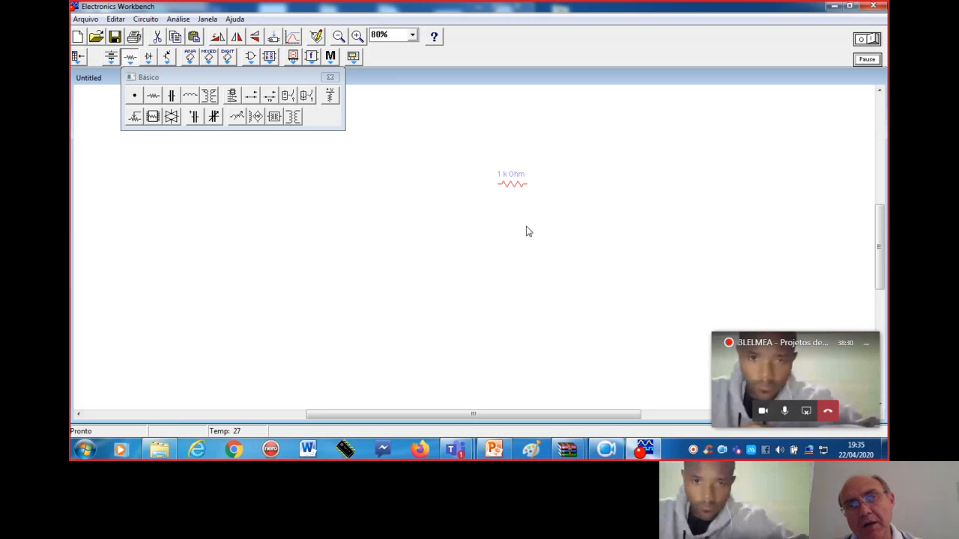
pyautogui.rightClick(509, 240)
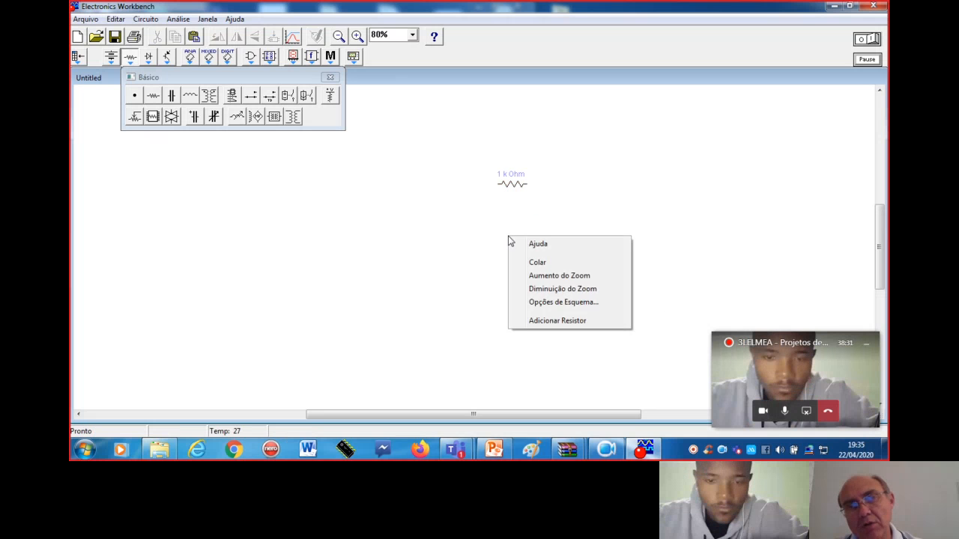
pyautogui.click(537, 262)
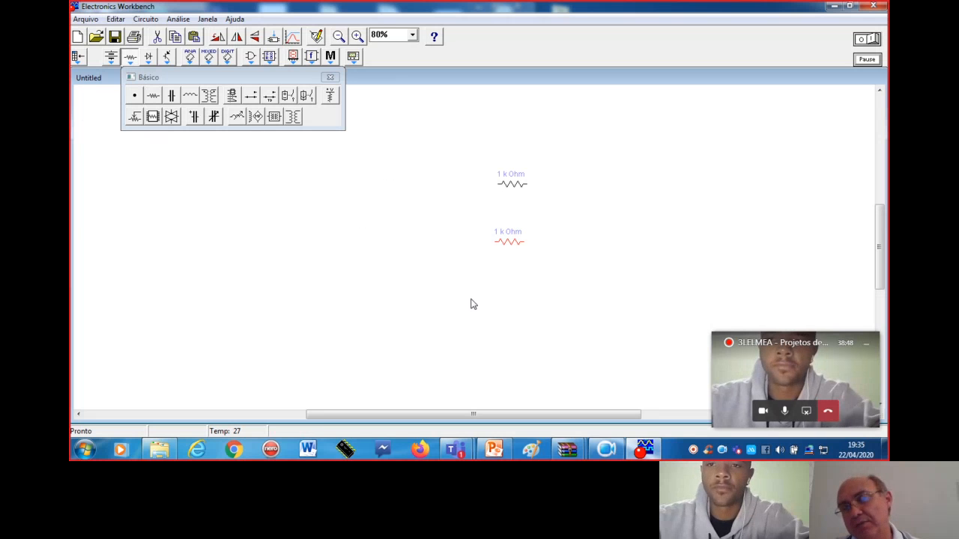
pyautogui.moveTo(475, 157); pyautogui.dragTo(551, 278)
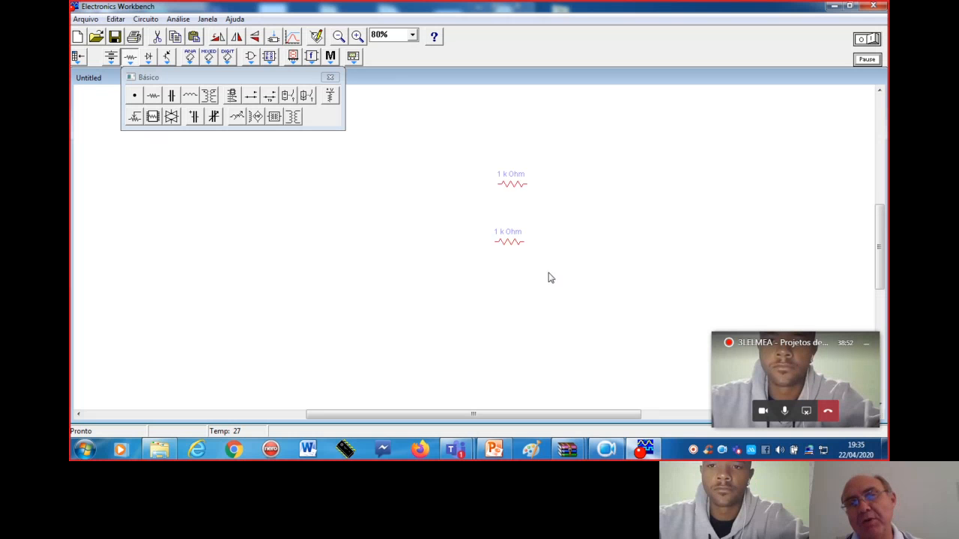
pyautogui.rightClick(509, 212)
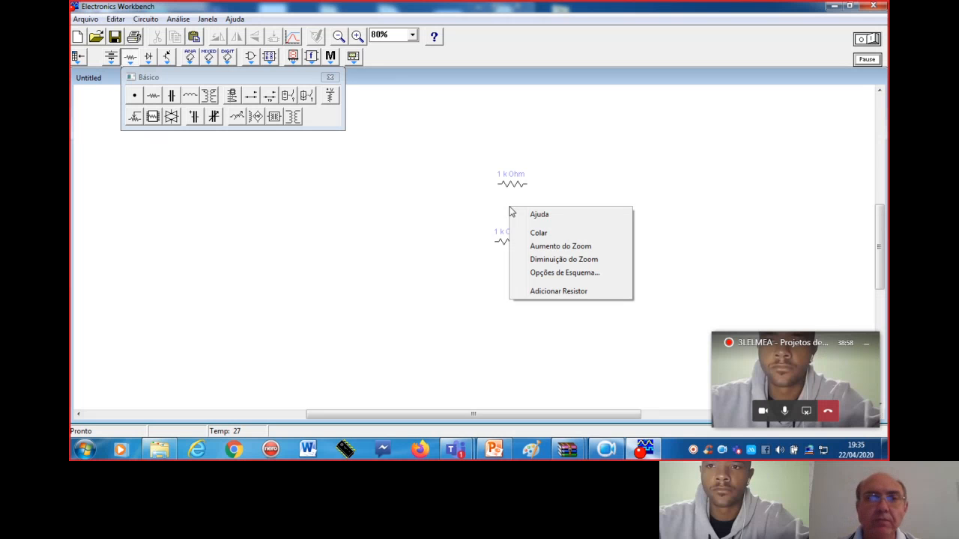
pyautogui.click(466, 203)
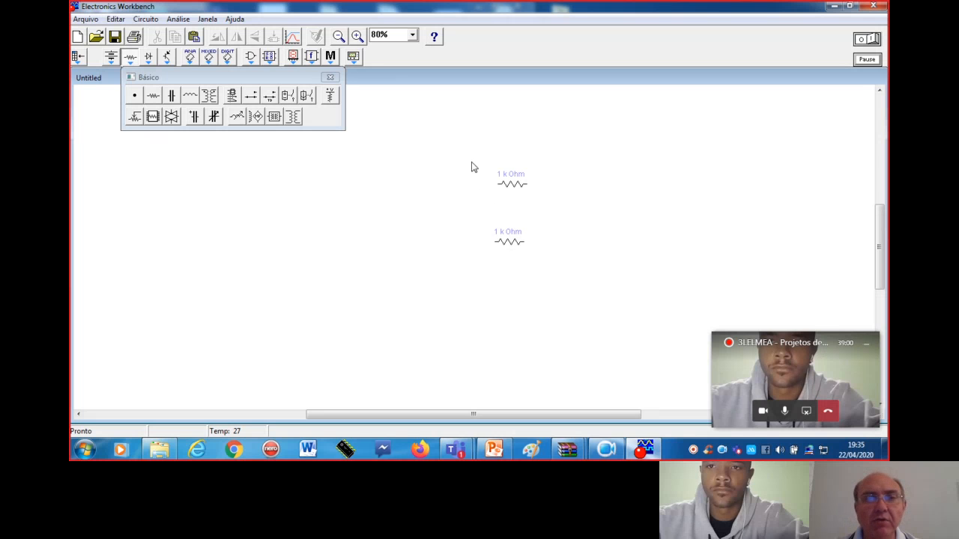
# - Rotate both resistors together to vertical and arrange them side by side
pyautogui.moveTo(512, 249); pyautogui.dragTo(538, 268)
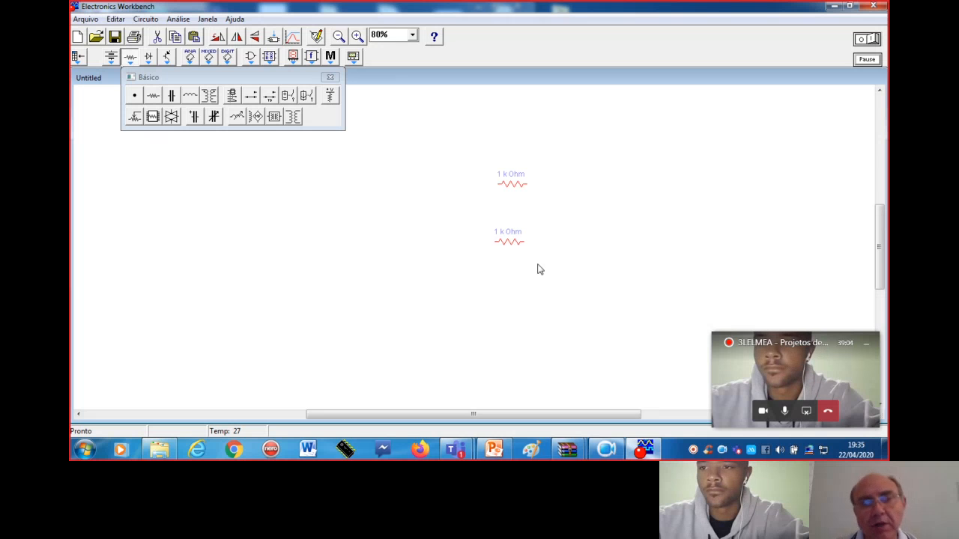
pyautogui.hotkey('ctrl', 'r')
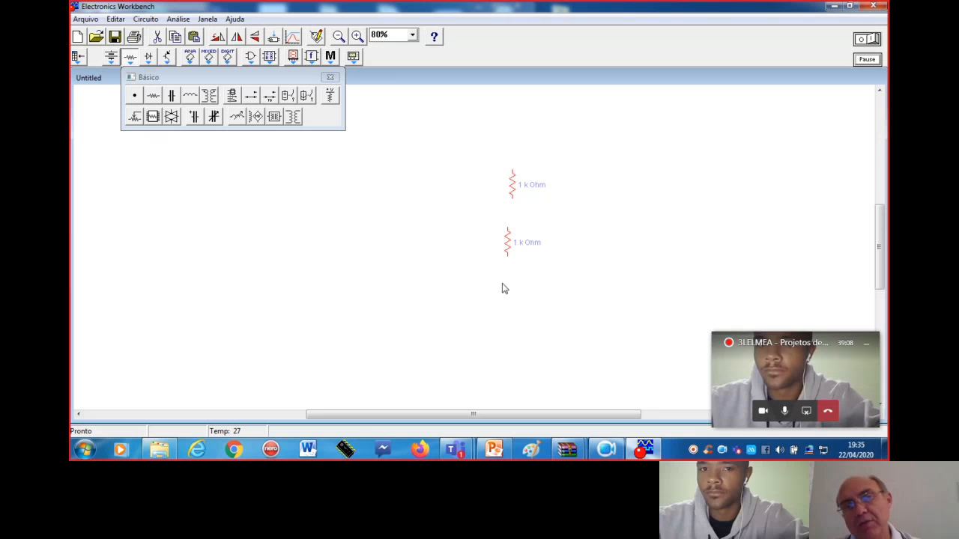
pyautogui.moveTo(507, 242); pyautogui.dragTo(518, 242)
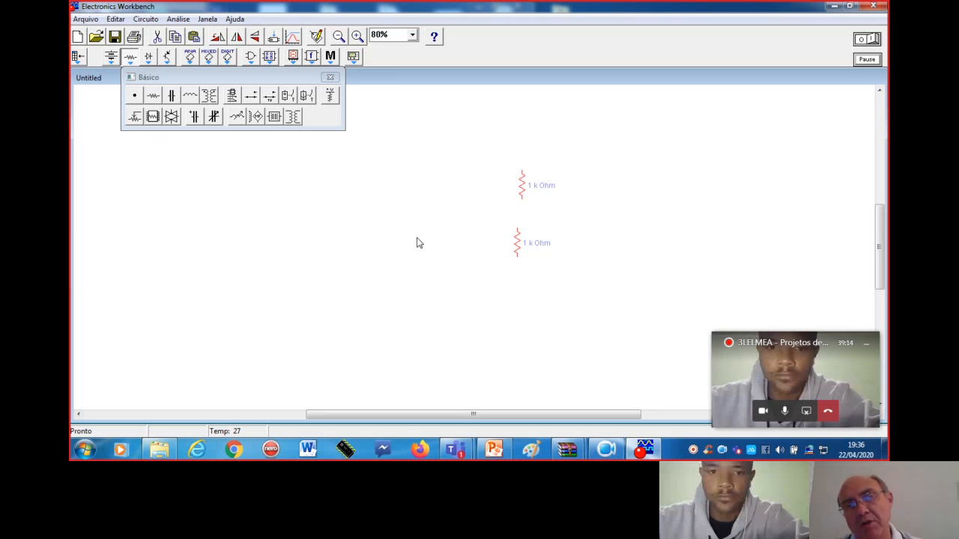
pyautogui.moveTo(517, 244); pyautogui.dragTo(600, 238)
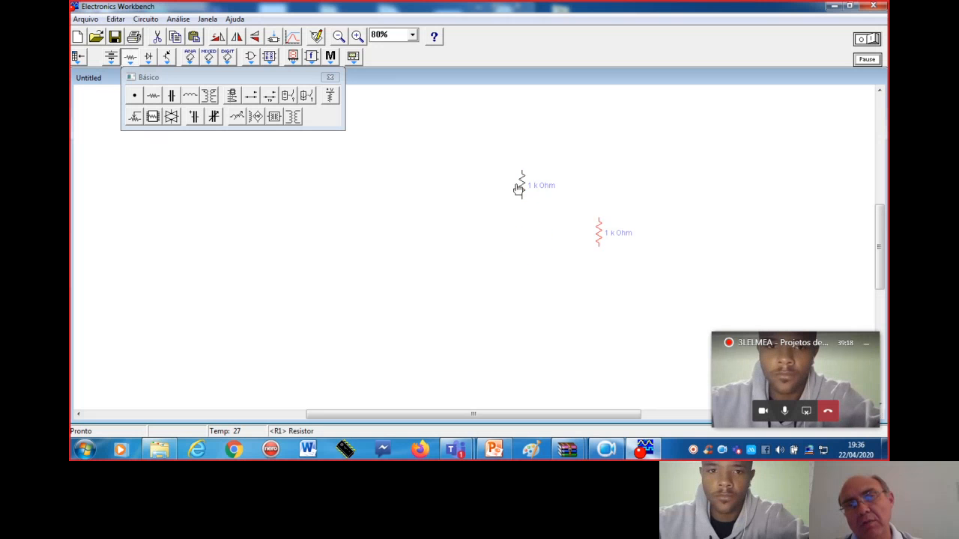
pyautogui.moveTo(519, 189); pyautogui.dragTo(531, 233)
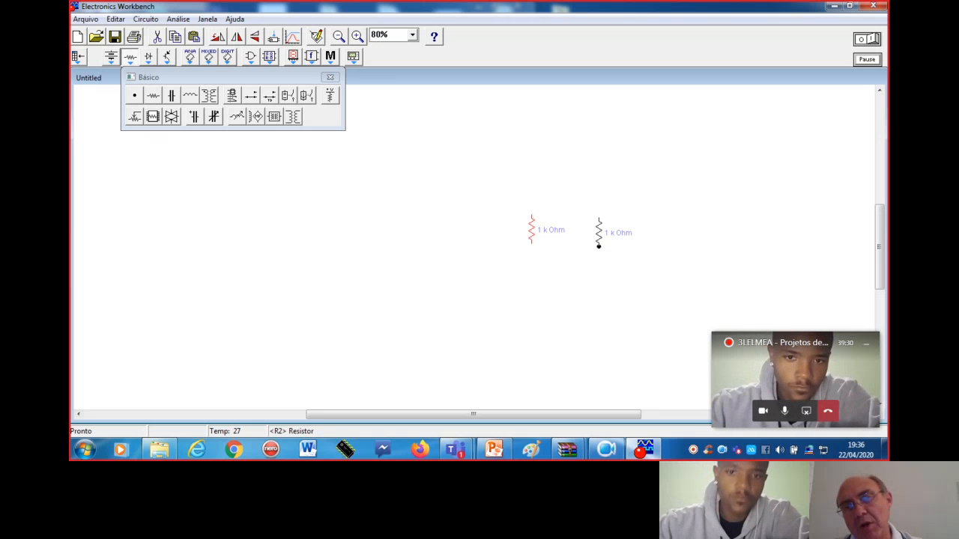
# - Wire the two vertical resistors in parallel by joining their lower terminals and their upper terminals
pyautogui.moveTo(598, 245); pyautogui.dragTo(582, 249)
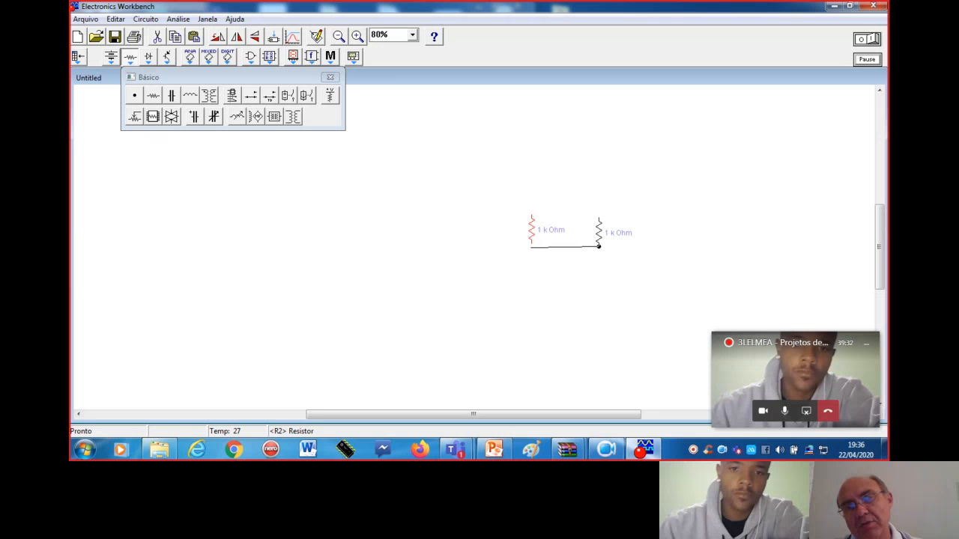
pyautogui.moveTo(532, 243); pyautogui.dragTo(531, 243)
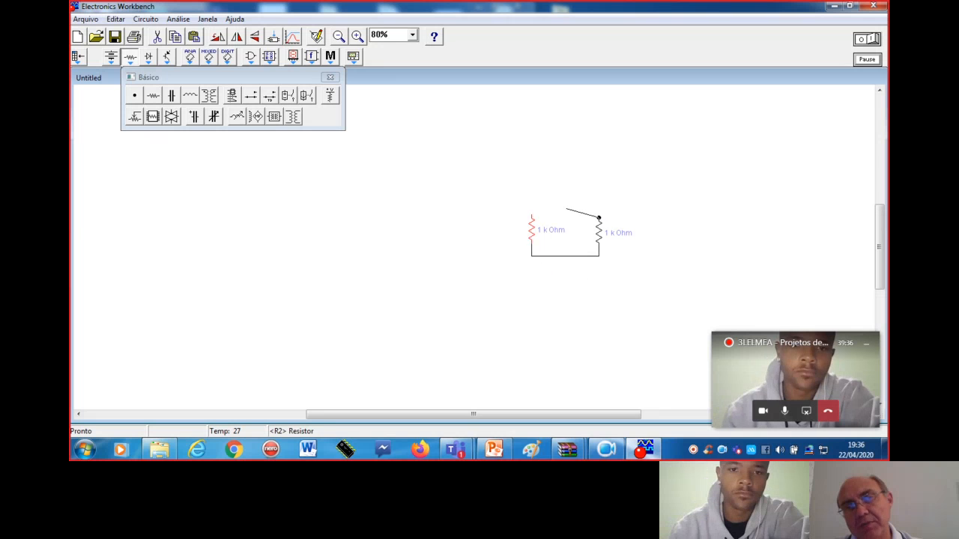
pyautogui.moveTo(531, 215); pyautogui.dragTo(531, 215)
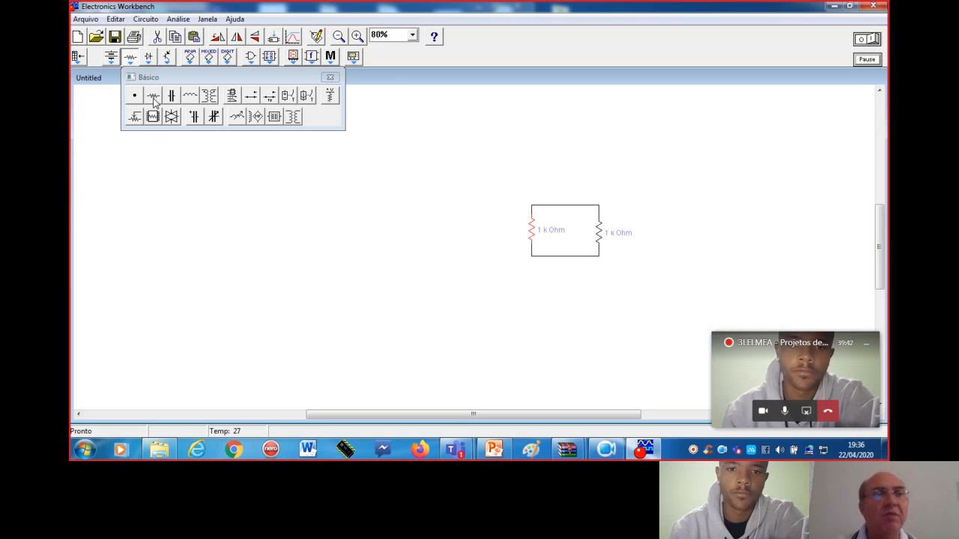
# - Place a third resistor above the parallel pair and delete it
pyautogui.moveTo(153, 98)
pyautogui.mouseDown()
pyautogui.moveTo(424, 181)
pyautogui.moveTo(556, 150)
pyautogui.moveTo(481, 158)
pyautogui.mouseUp()
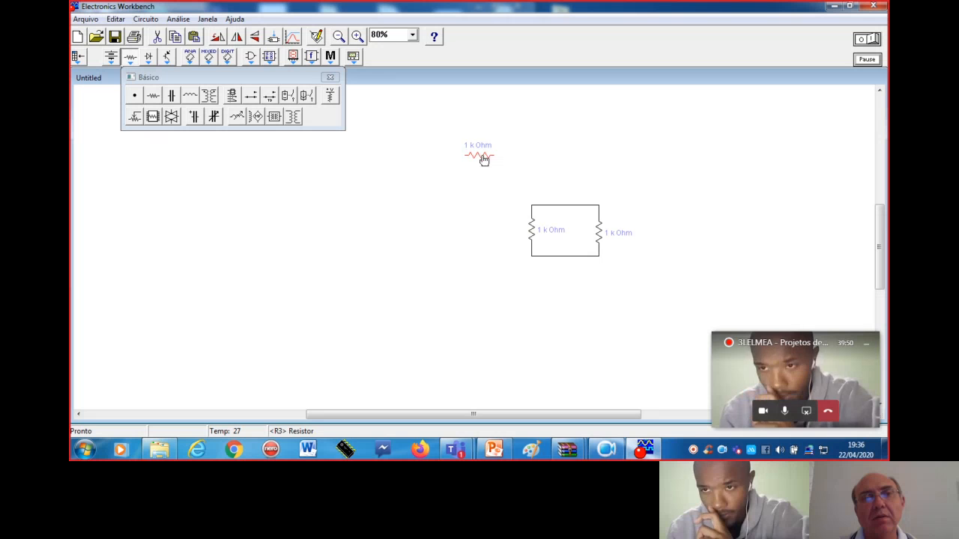
pyautogui.rightClick(482, 160)
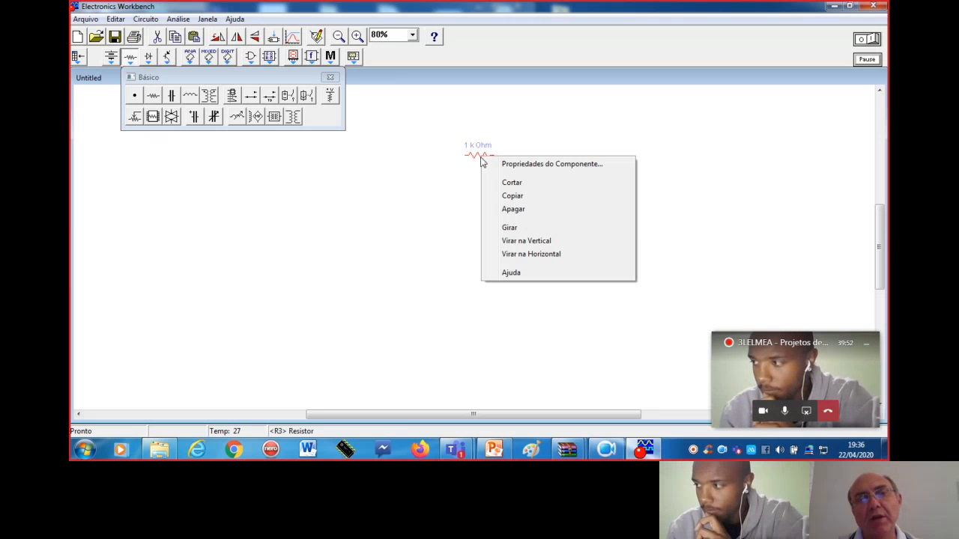
pyautogui.click(513, 211)
pyautogui.click(454, 263)
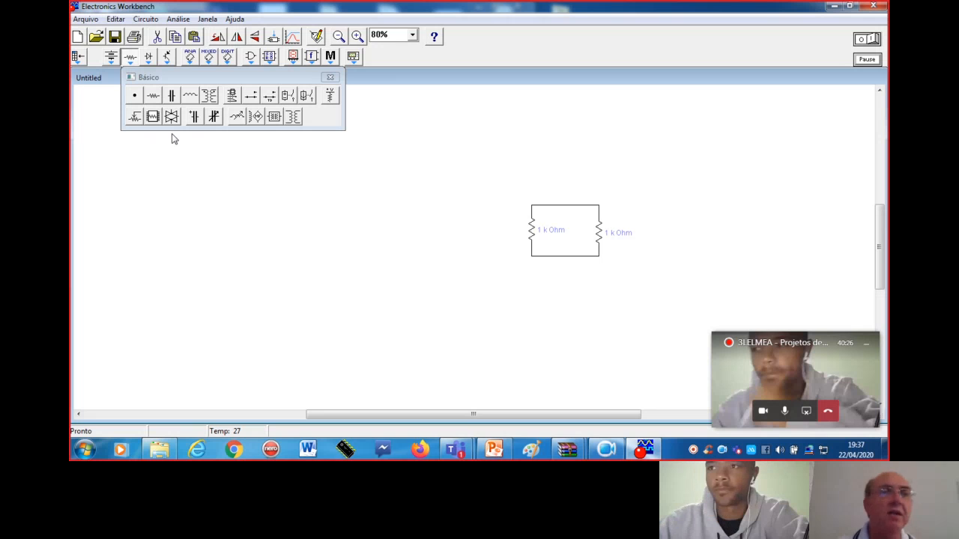
# - Place a battery from the sources to the left of the resistors and wire its upper terminal to their top connection
pyautogui.click(130, 63)
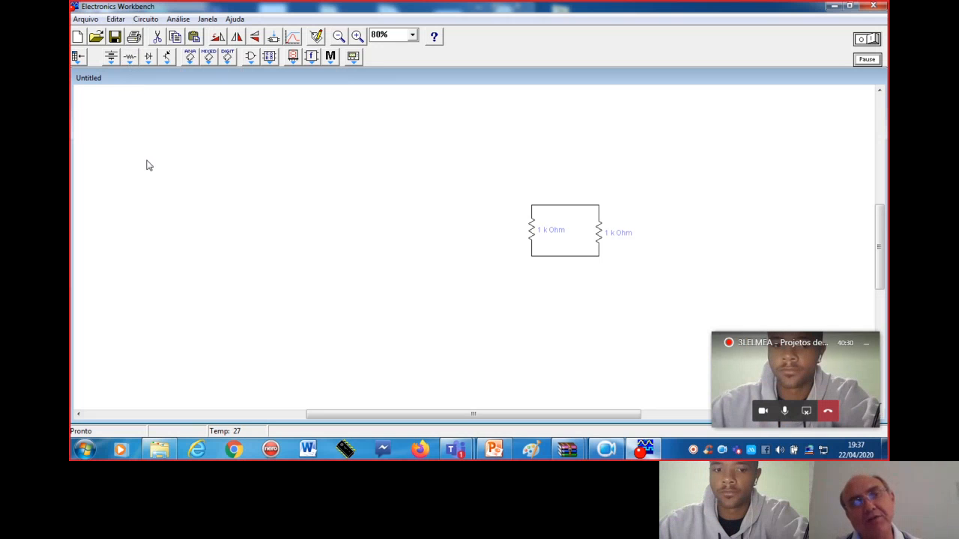
pyautogui.click(110, 59)
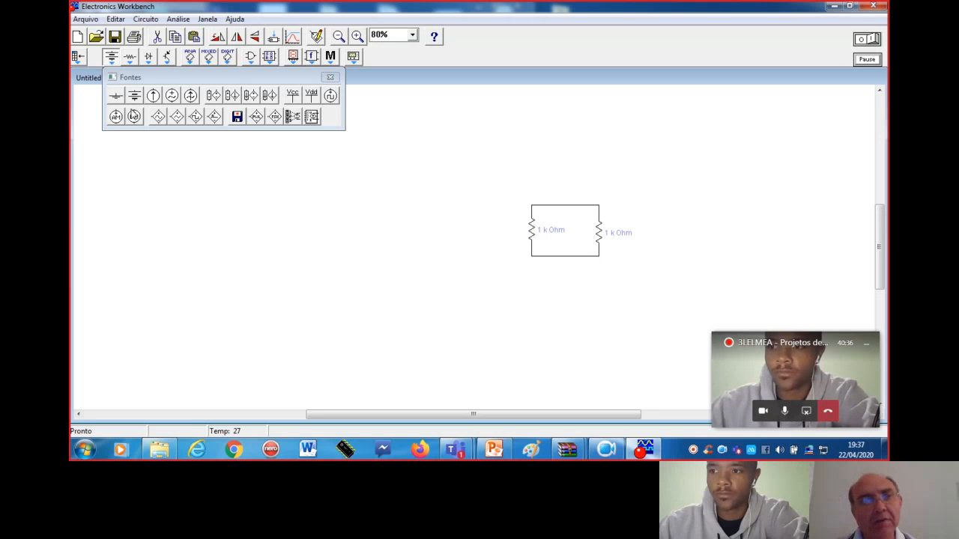
pyautogui.moveTo(134, 96); pyautogui.dragTo(422, 237)
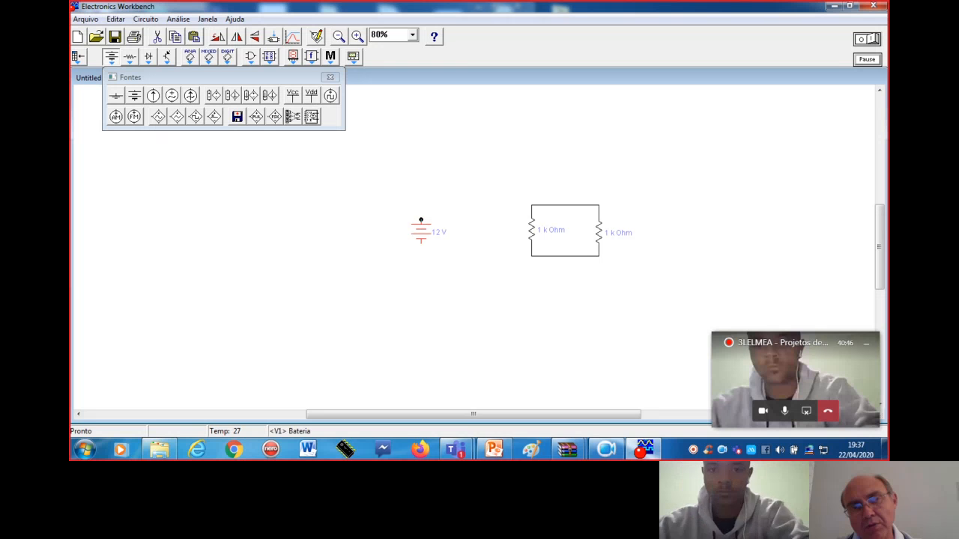
pyautogui.moveTo(420, 219); pyautogui.dragTo(563, 205)
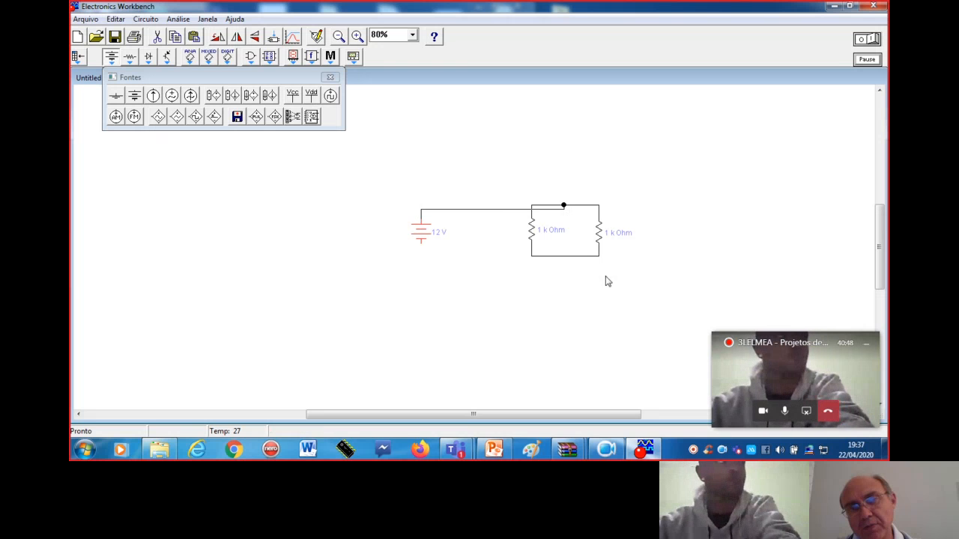
# - Try to reposition the wire between the battery's upper terminal and the resistors
pyautogui.click(501, 215)
pyautogui.click(502, 211)
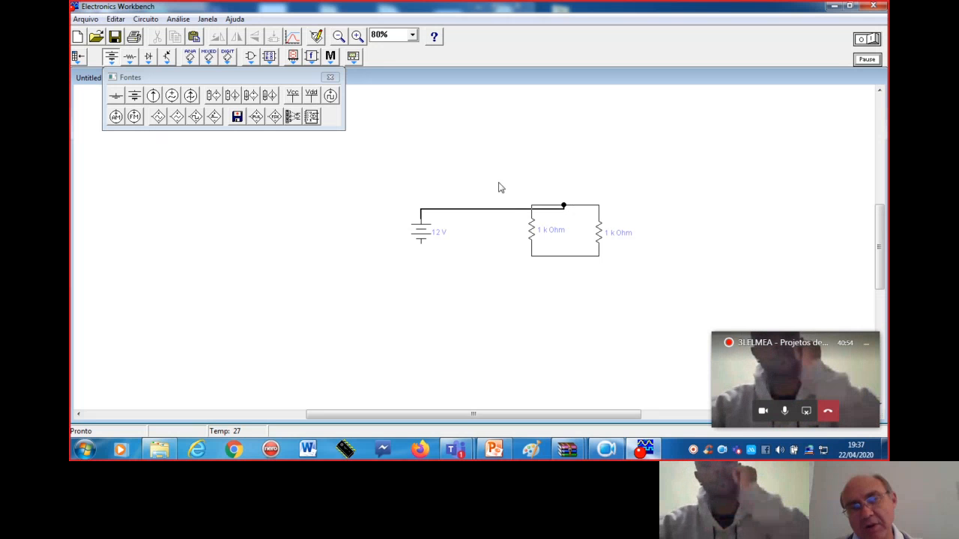
pyautogui.click(500, 226)
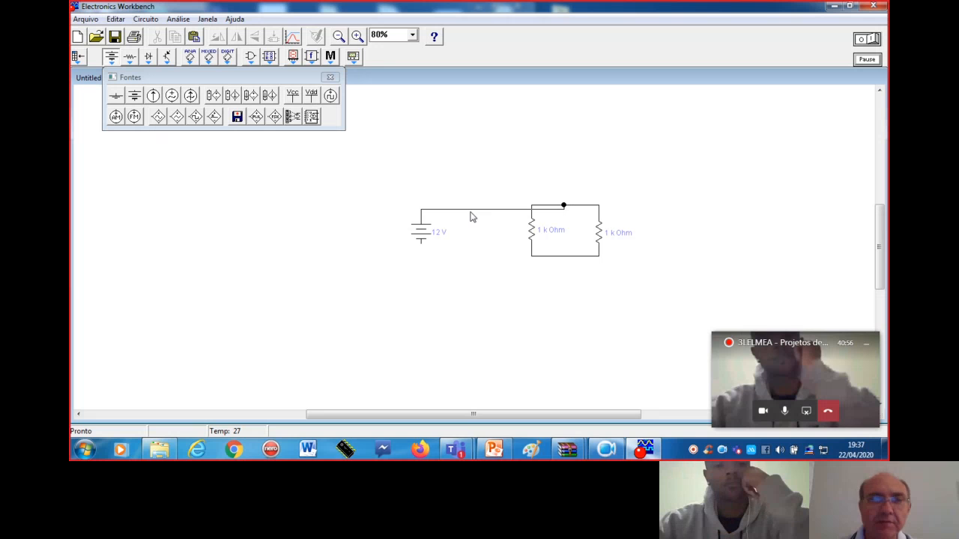
pyautogui.click(468, 209)
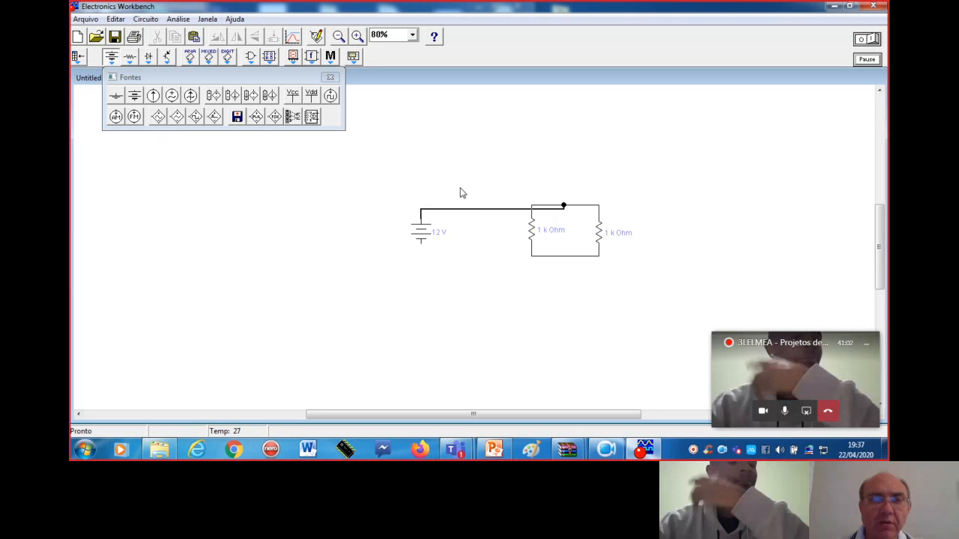
pyautogui.click(471, 208)
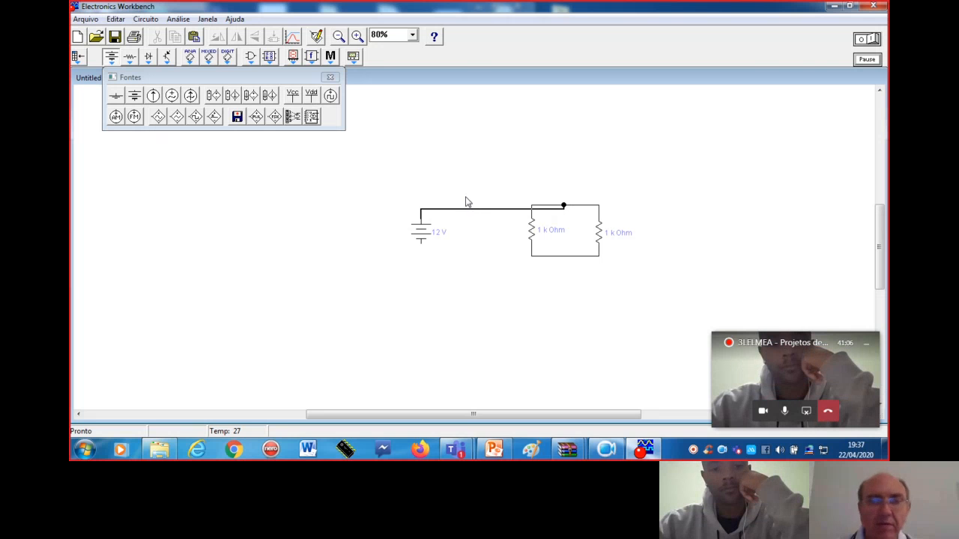
# - Wire the battery's lower terminal to the resistors' bottom connection and move the battery slightly farther from the resistors
pyautogui.moveTo(422, 231); pyautogui.dragTo(566, 255)
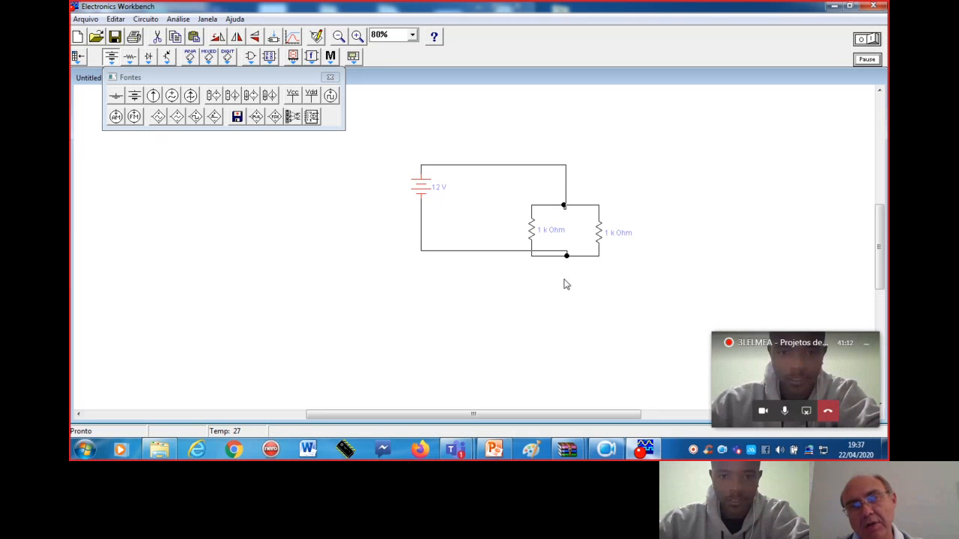
pyautogui.moveTo(408, 192); pyautogui.dragTo(410, 221)
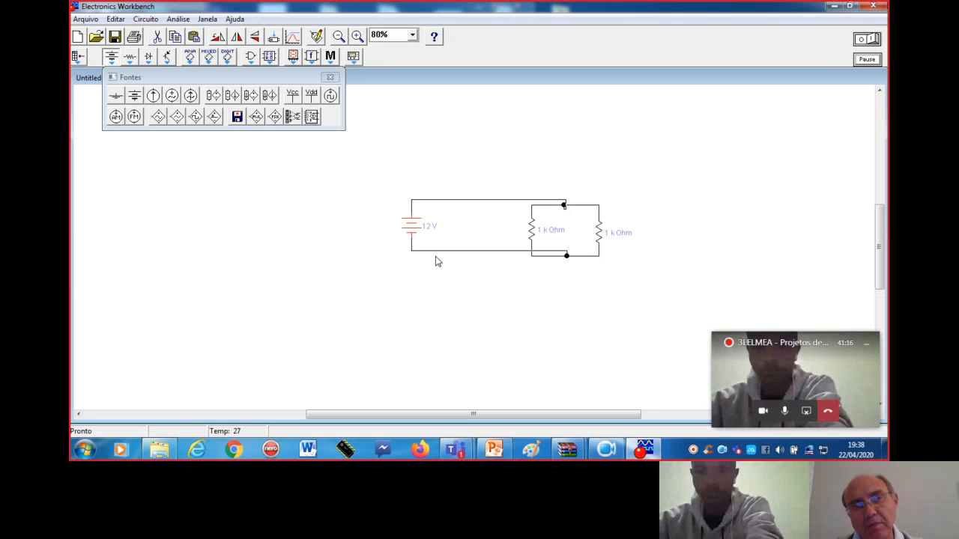
# - Raise the horizontal run of the battery's upper wire well above the resistor loop
pyautogui.click(558, 256)
pyautogui.click(496, 254)
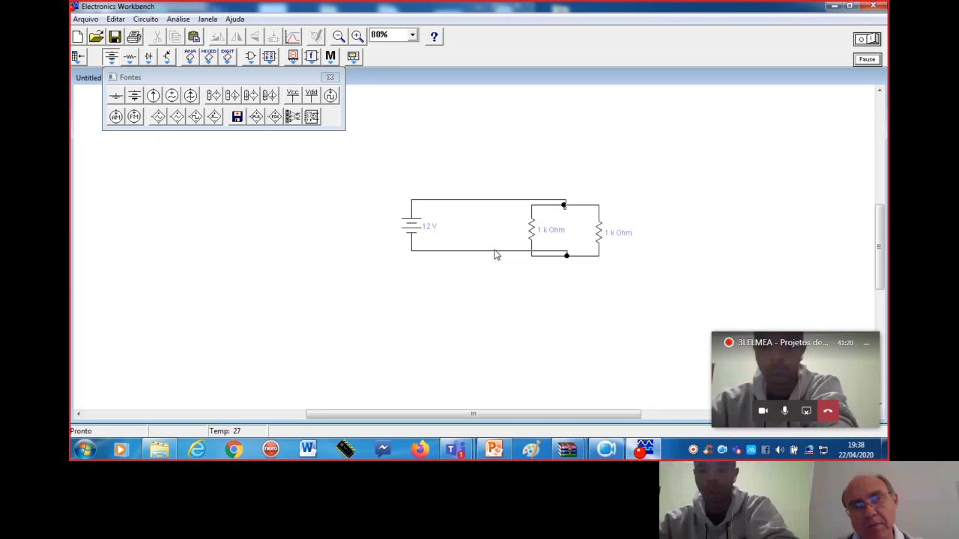
pyautogui.click(495, 251)
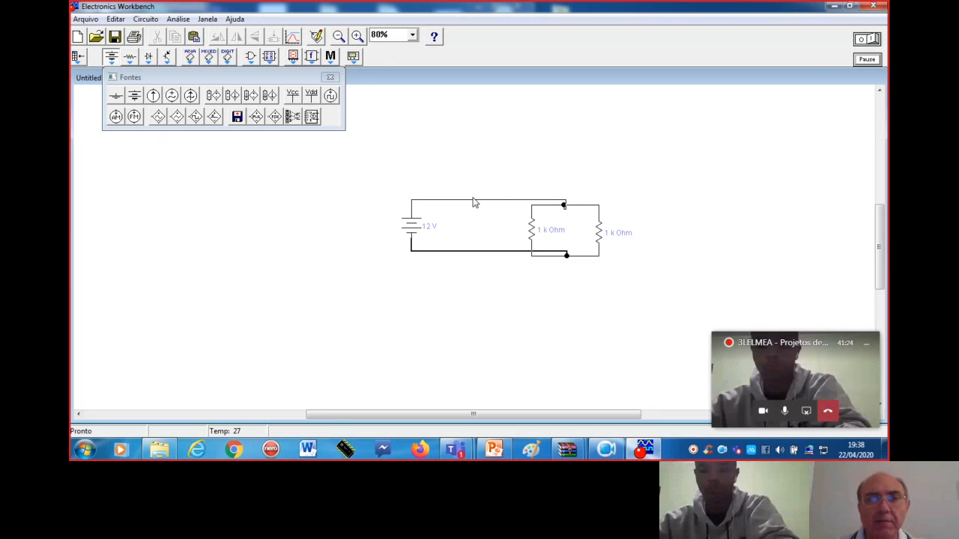
pyautogui.moveTo(479, 201); pyautogui.dragTo(478, 156)
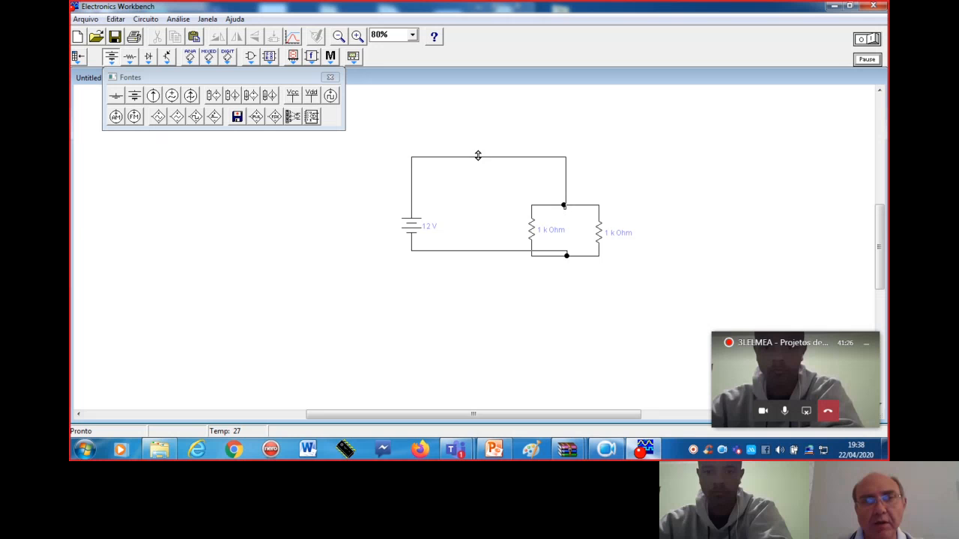
# - Delete the wire joining the battery's lower terminal to the resistors' bottom connection
pyautogui.click(490, 251)
pyautogui.click(483, 248)
pyautogui.click(480, 250)
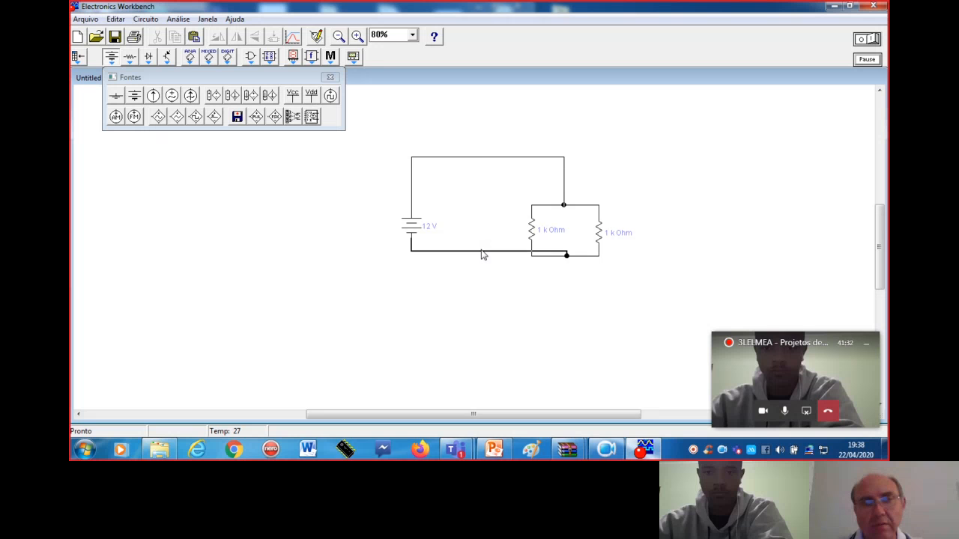
pyautogui.click(477, 251)
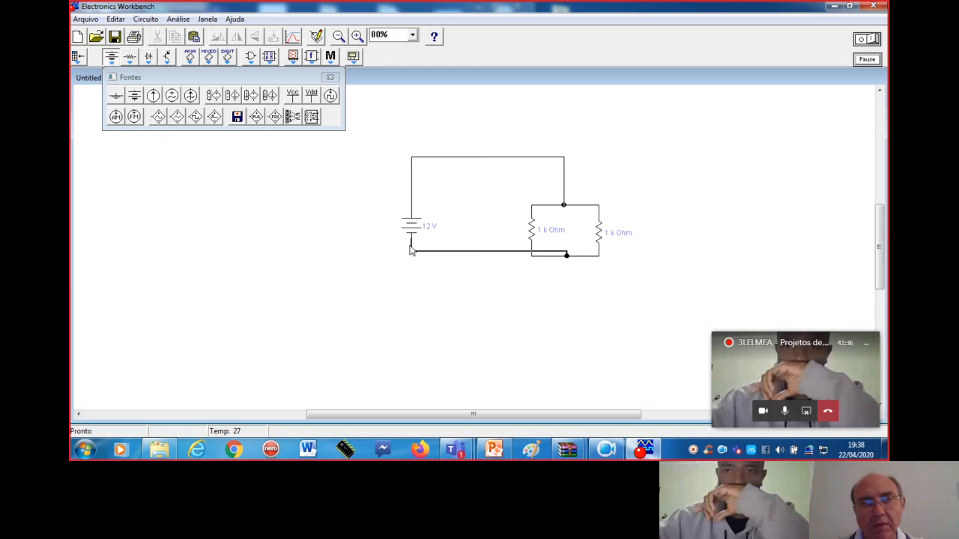
pyautogui.rightClick(455, 257)
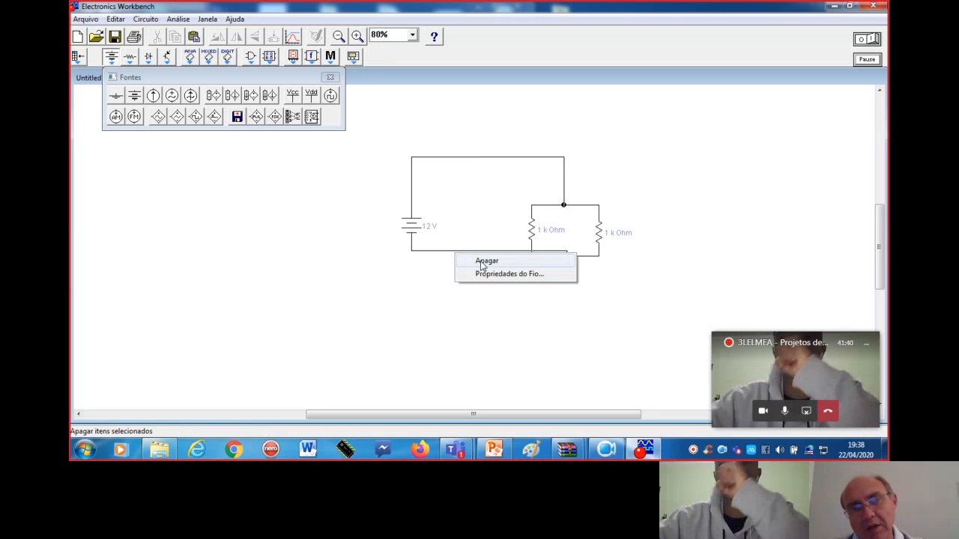
pyautogui.click(481, 260)
pyautogui.click(483, 266)
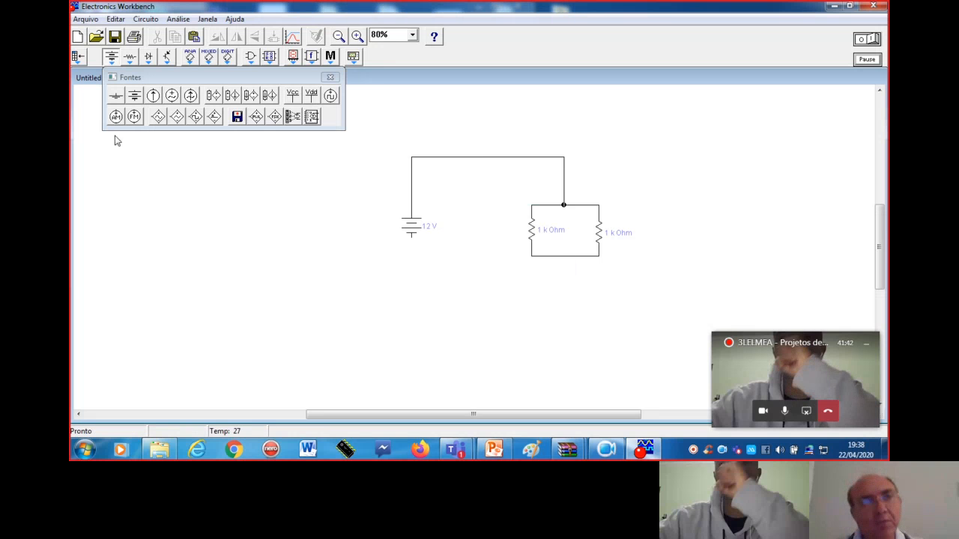
# - Place a connector node below the battery and wire it to the battery's lower terminal and the resistors' bottom connection
pyautogui.click(129, 59)
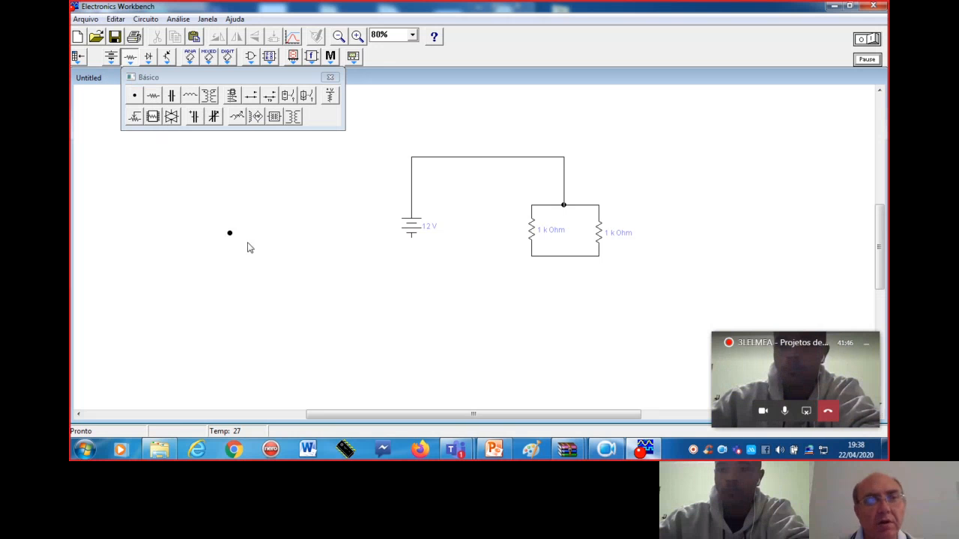
pyautogui.moveTo(410, 286); pyautogui.dragTo(411, 285)
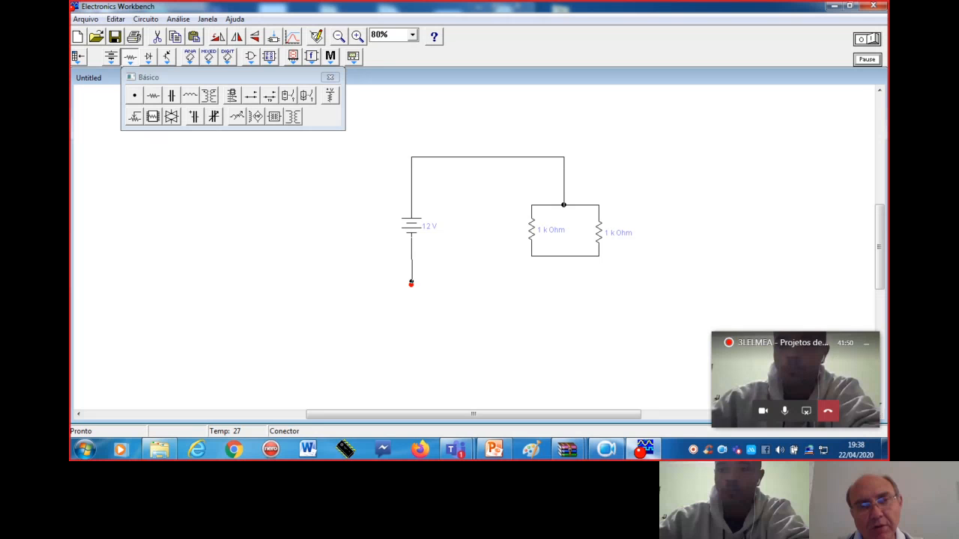
pyautogui.click(413, 288)
pyautogui.click(412, 287)
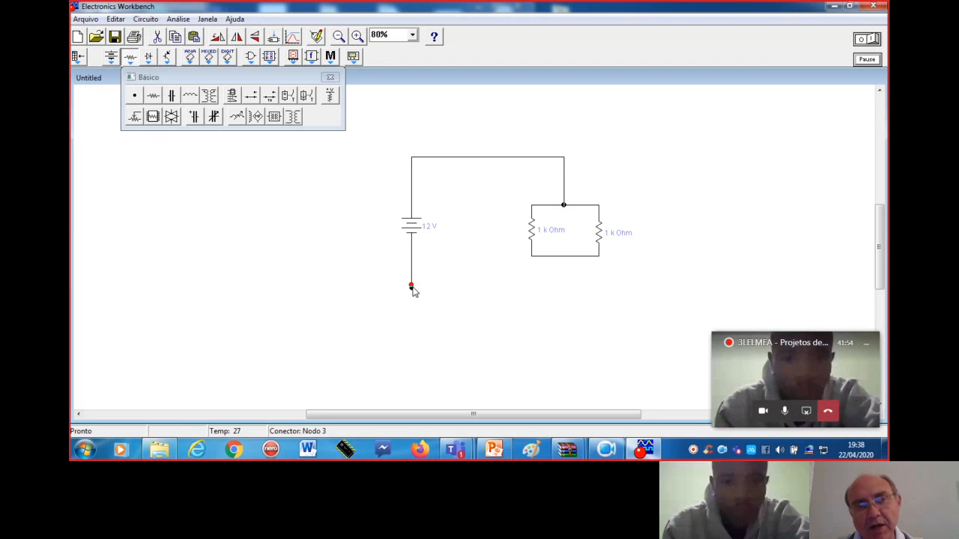
pyautogui.moveTo(567, 257); pyautogui.dragTo(567, 256)
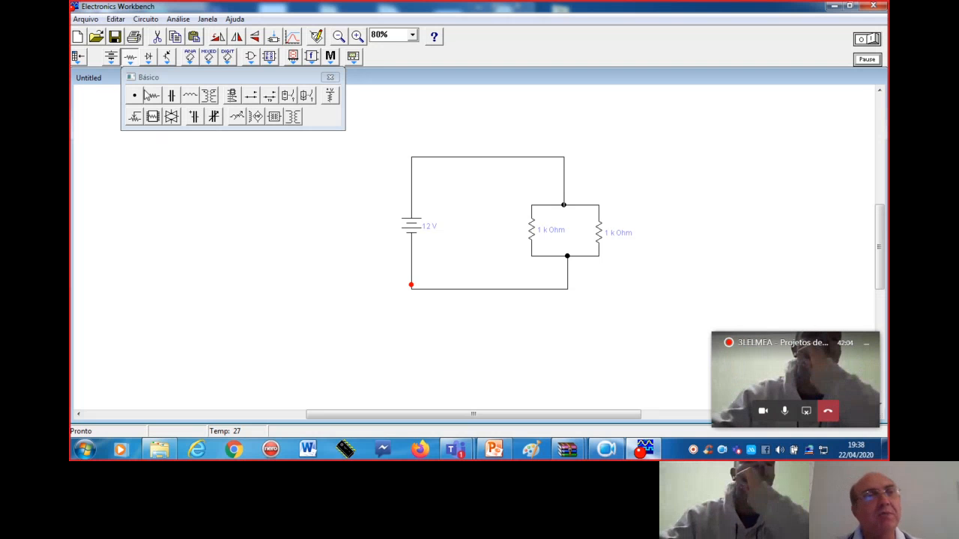
# - Place a voltmeter beside the right resistor and move the battery farther away from the resistors
pyautogui.click(353, 57)
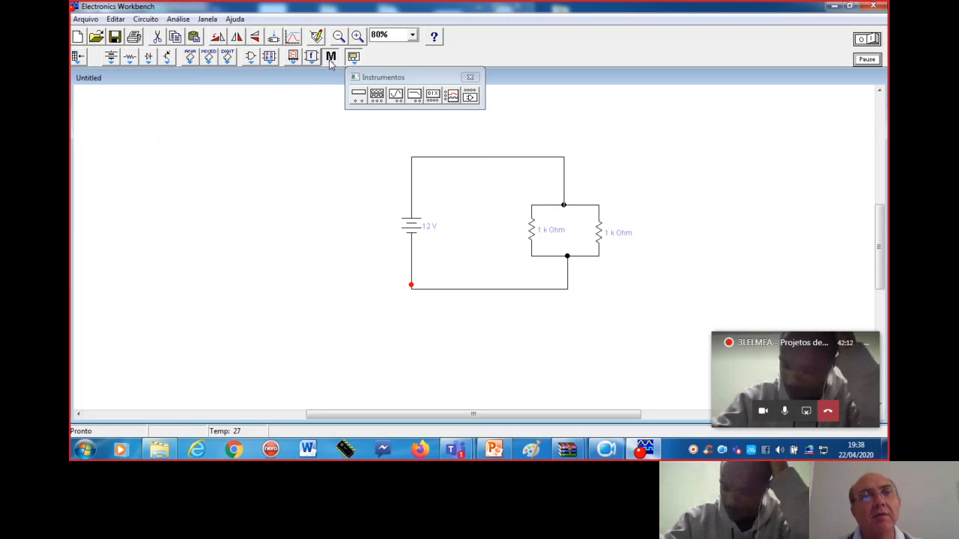
pyautogui.click(331, 59)
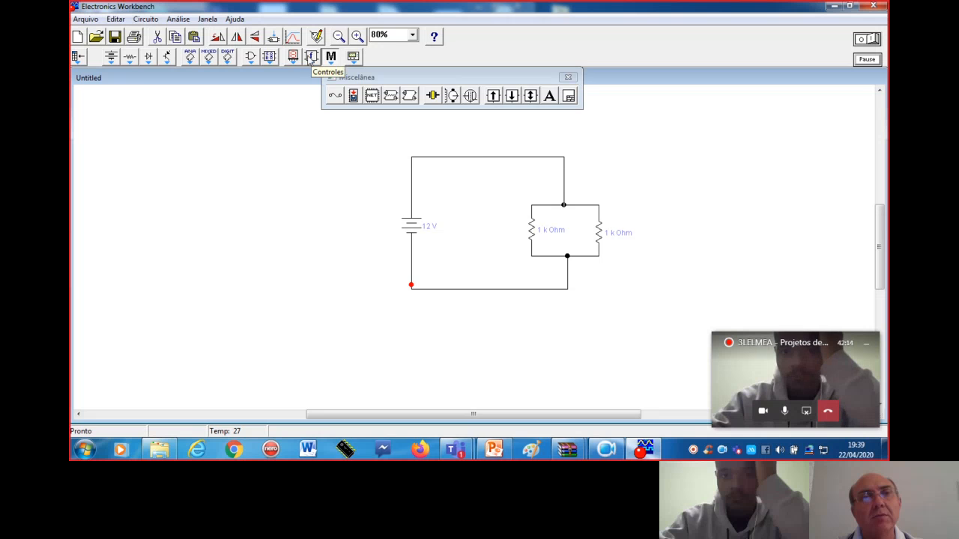
pyautogui.click(310, 57)
pyautogui.click(294, 57)
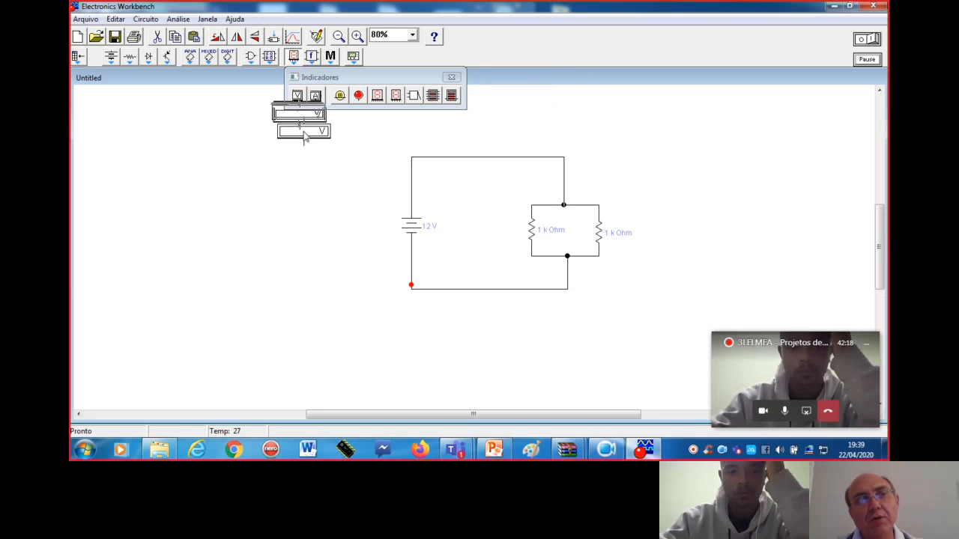
pyautogui.moveTo(315, 153)
pyautogui.mouseDown()
pyautogui.moveTo(305, 162)
pyautogui.moveTo(318, 178)
pyautogui.moveTo(689, 227)
pyautogui.moveTo(668, 242)
pyautogui.moveTo(654, 239)
pyautogui.moveTo(656, 225)
pyautogui.moveTo(668, 235)
pyautogui.mouseUp()
pyautogui.click(671, 173)
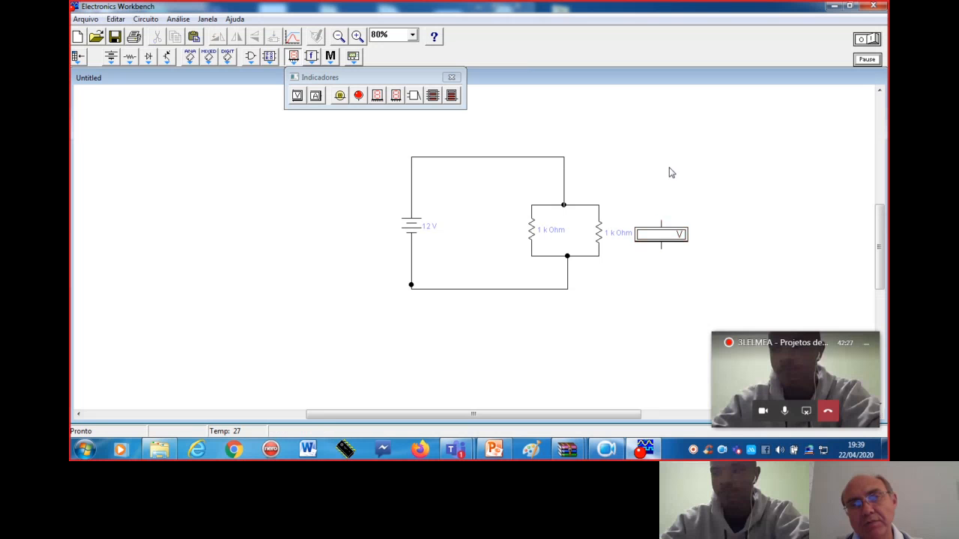
pyautogui.click(661, 227)
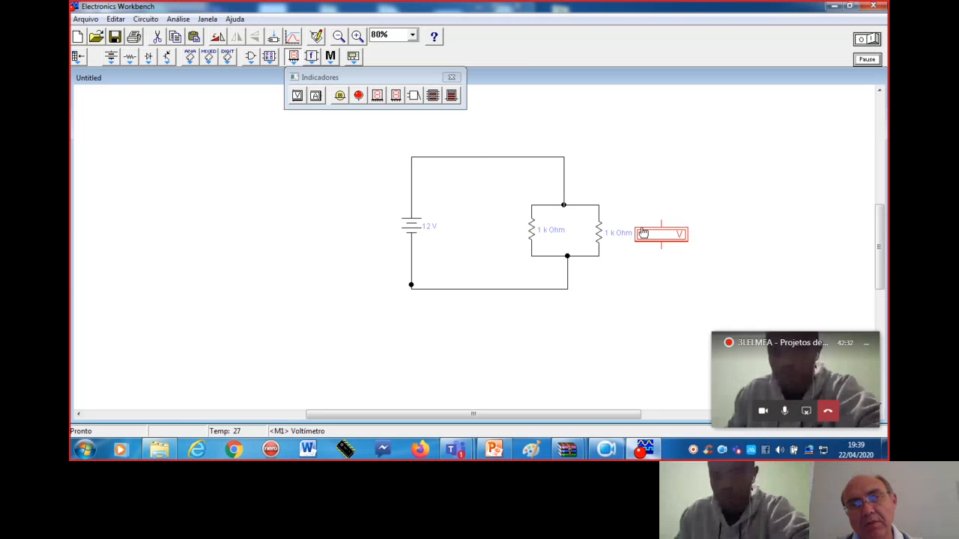
pyautogui.moveTo(411, 228); pyautogui.dragTo(312, 228)
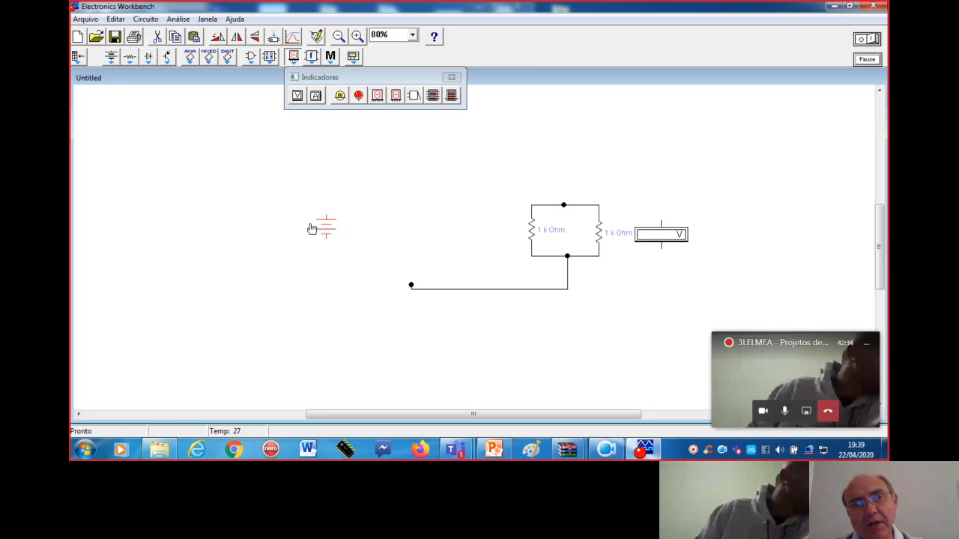
# - Wire the voltmeter between the battery's upper wire and the right resistor's lower end, shifting the meter slightly farther from the resistor
pyautogui.click(660, 227)
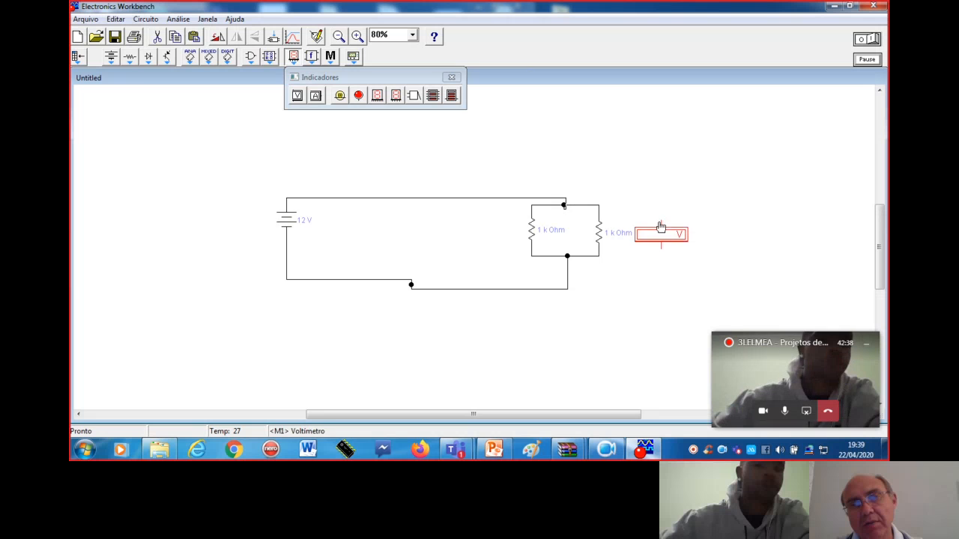
pyautogui.moveTo(564, 205); pyautogui.dragTo(548, 199)
pyautogui.moveTo(661, 250)
pyautogui.mouseDown()
pyautogui.moveTo(640, 261)
pyautogui.moveTo(672, 251)
pyautogui.mouseUp()
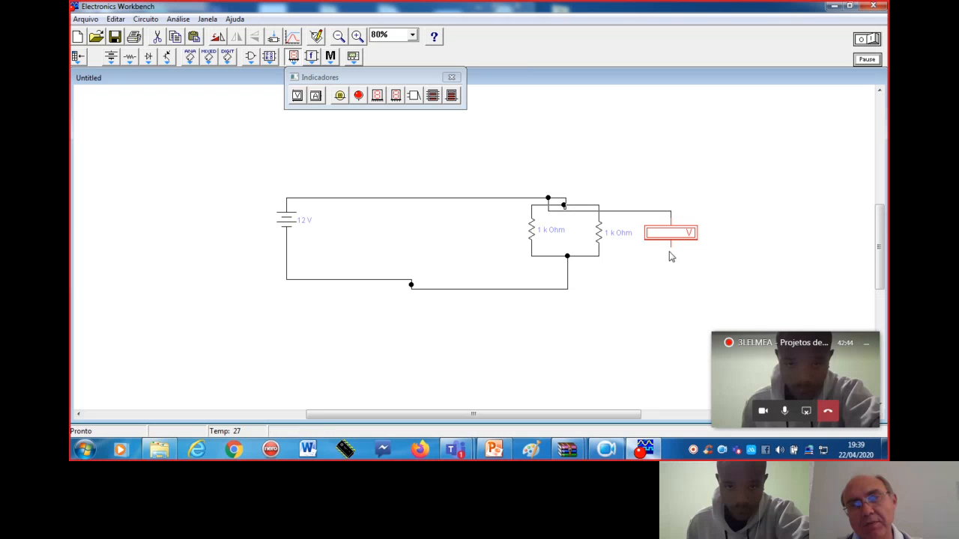
pyautogui.moveTo(597, 253); pyautogui.dragTo(598, 256)
# - Replace the voltmeter's upper wire with one connected to the right resistor's top end
pyautogui.click(608, 217)
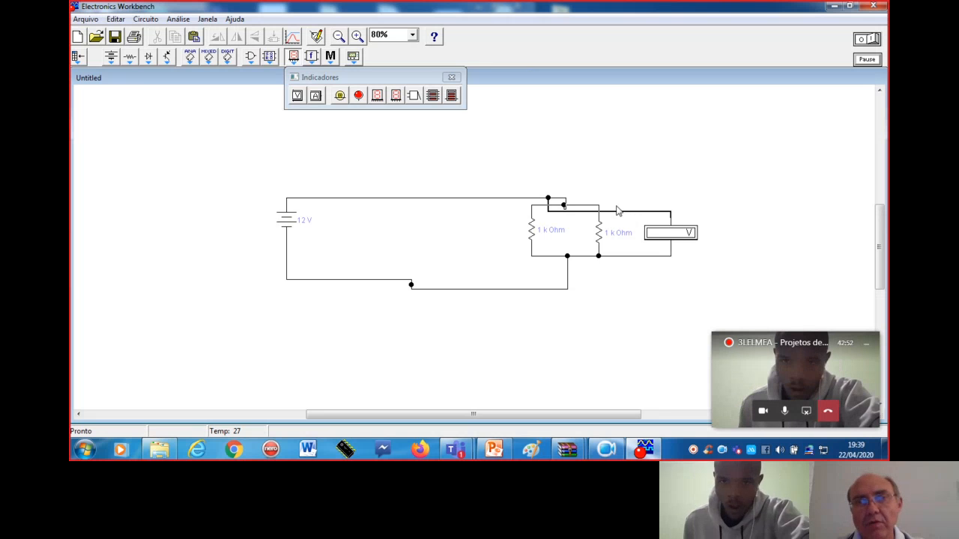
pyautogui.rightClick(621, 214)
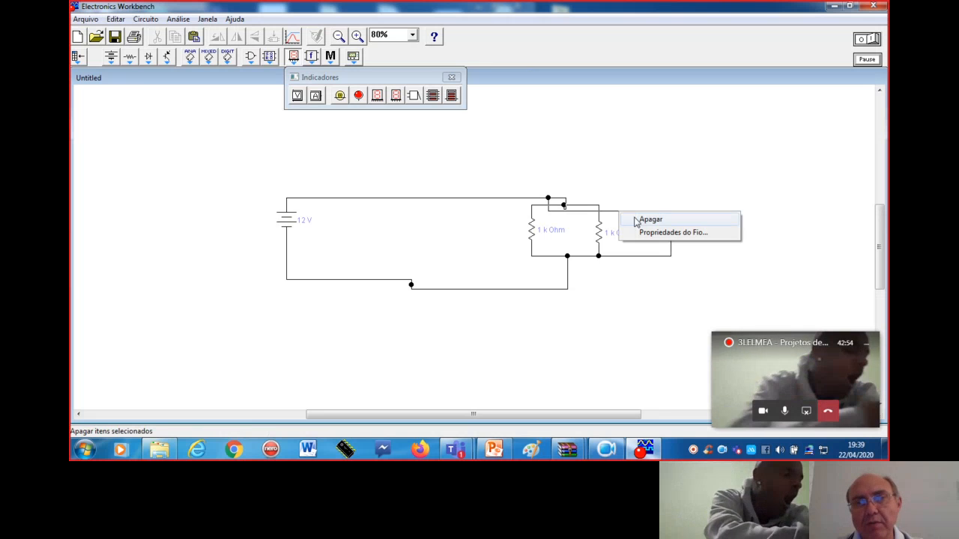
pyautogui.click(636, 219)
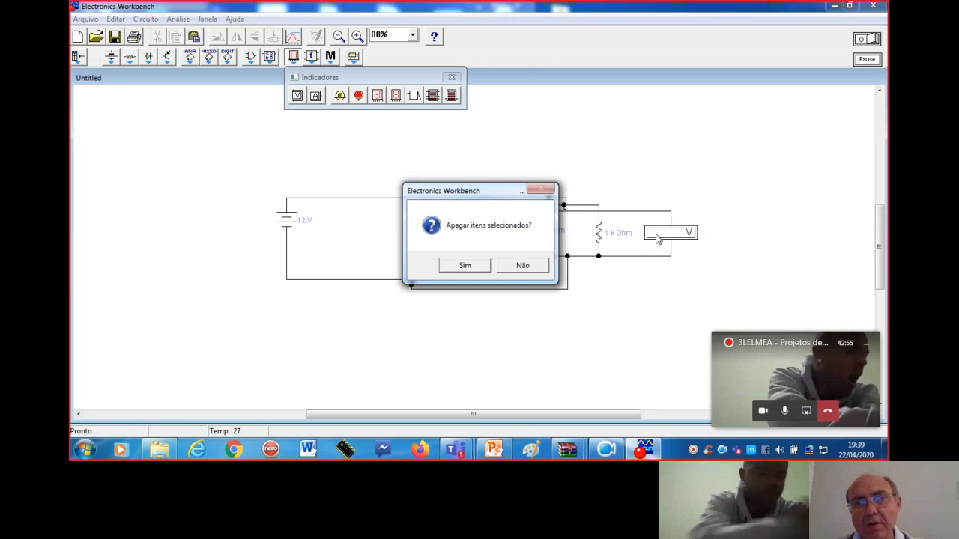
pyautogui.click(466, 266)
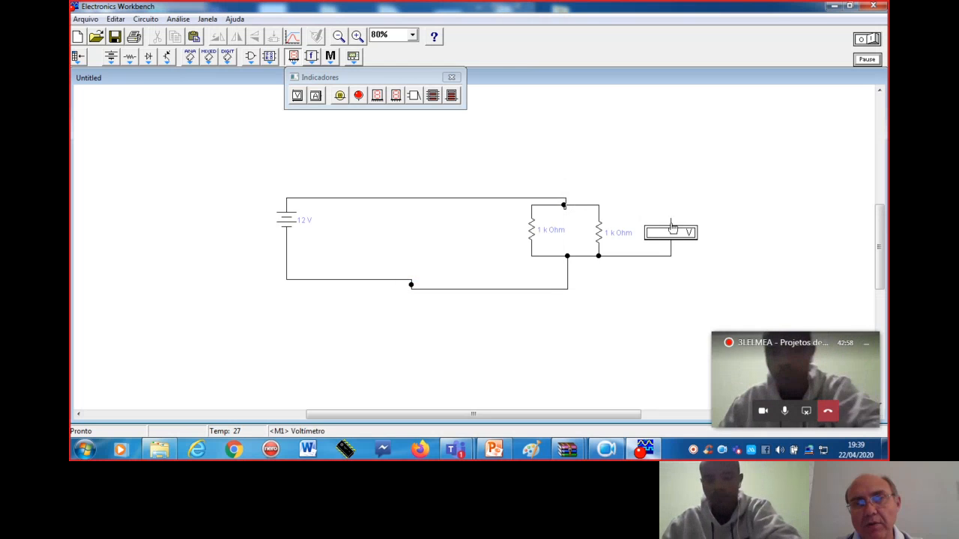
pyautogui.moveTo(671, 220)
pyautogui.mouseDown()
pyautogui.moveTo(627, 190)
pyautogui.moveTo(598, 205)
pyautogui.mouseUp()
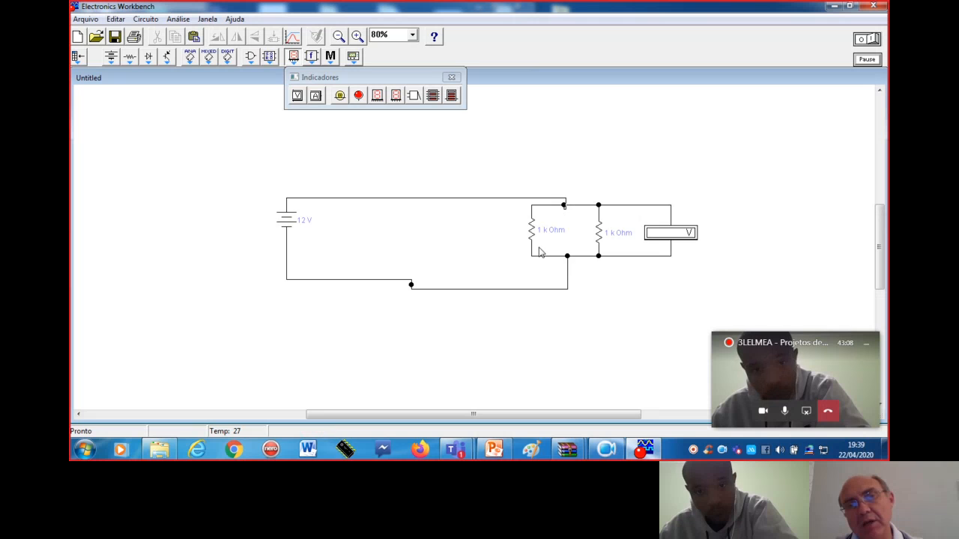
# - Lower the connector node on the battery's return wire well below the resistor loop
pyautogui.moveTo(537, 247); pyautogui.dragTo(631, 286)
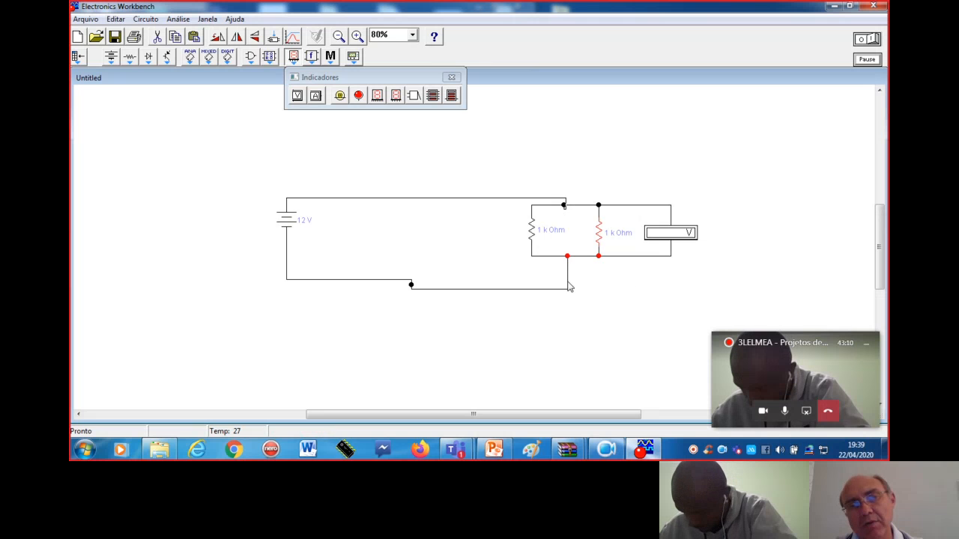
pyautogui.click(463, 301)
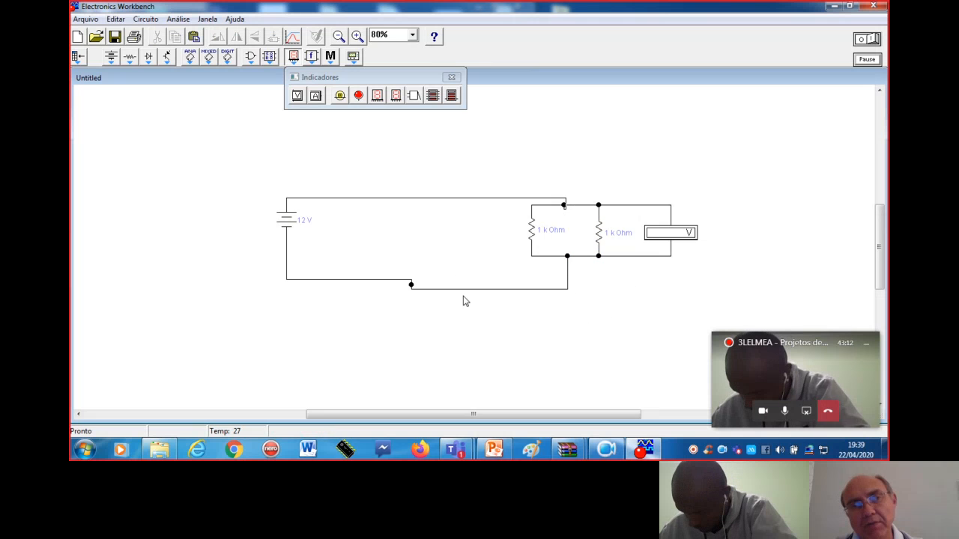
pyautogui.click(411, 284)
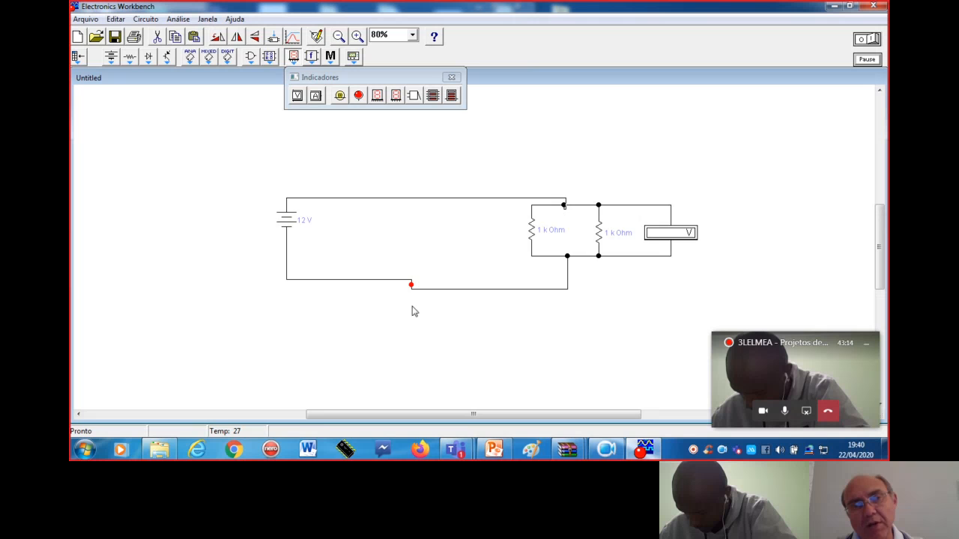
pyautogui.moveTo(412, 288); pyautogui.dragTo(420, 380)
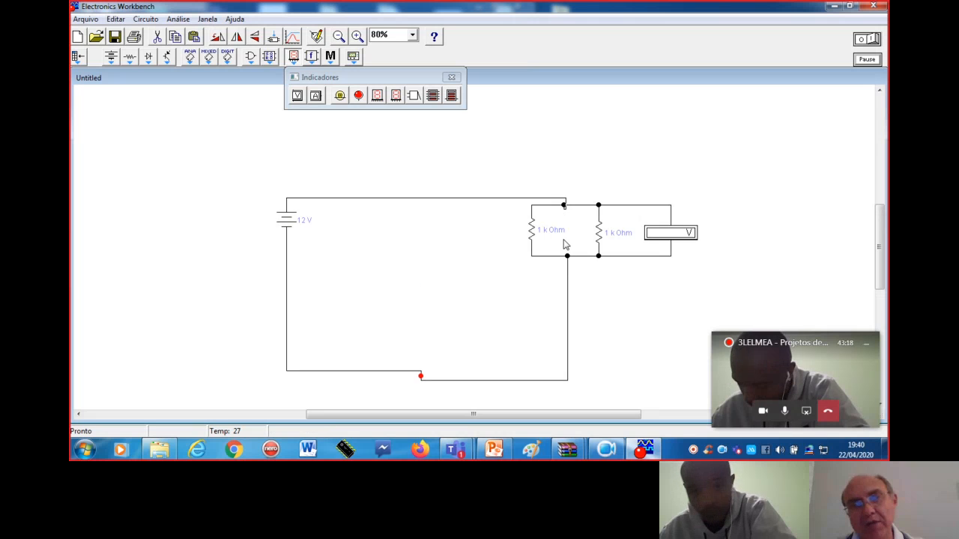
# - Move the two nodes on the resistors' bottom connection down together to lengthen the resistor branches
pyautogui.moveTo(564, 240); pyautogui.dragTo(545, 298)
pyautogui.moveTo(514, 251); pyautogui.dragTo(679, 280)
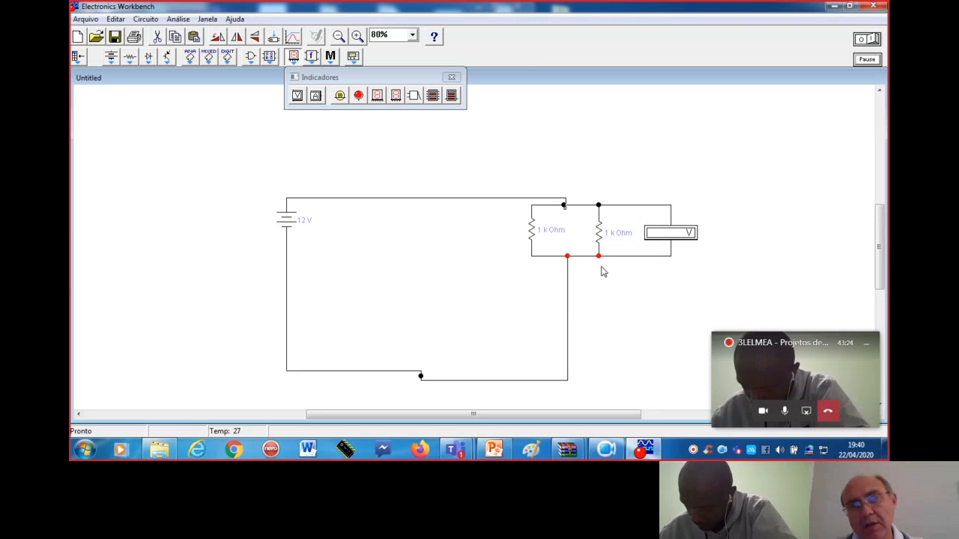
pyautogui.click(602, 308)
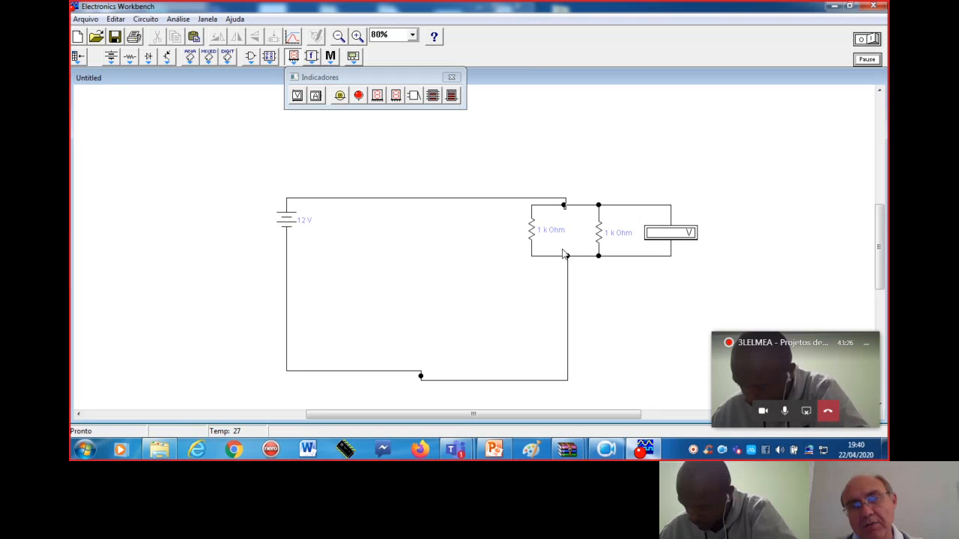
pyautogui.moveTo(514, 252); pyautogui.dragTo(684, 280)
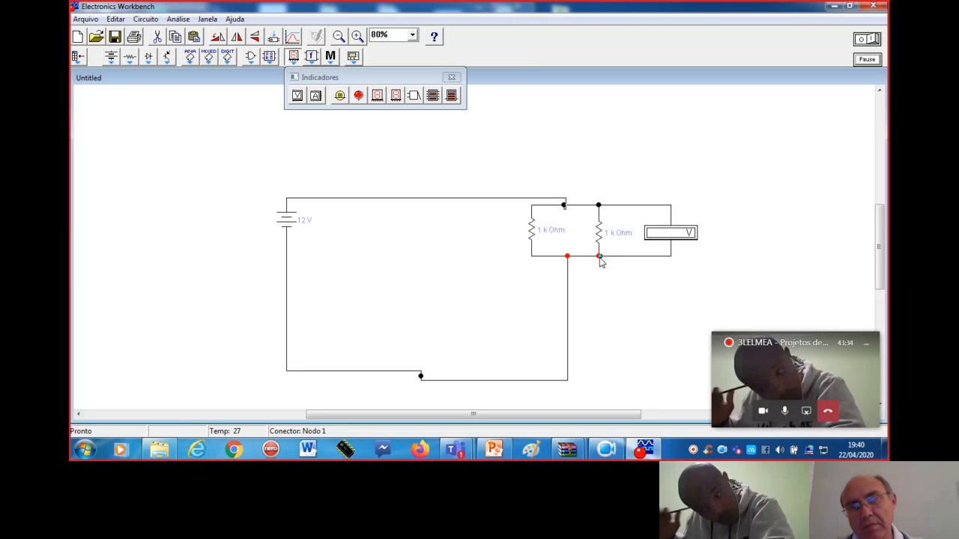
pyautogui.moveTo(599, 259); pyautogui.dragTo(616, 345)
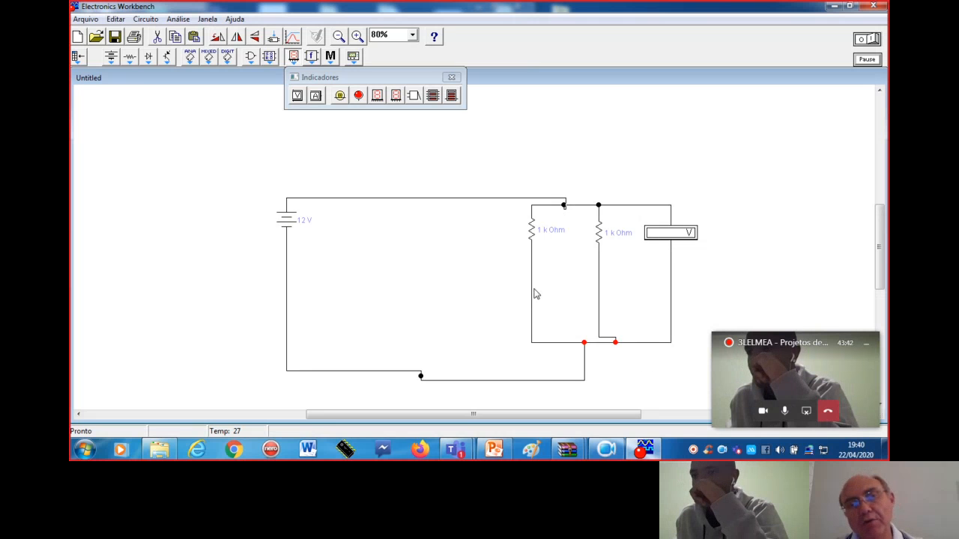
# - Insert a second voltmeter in series below the left resistor and lower the first voltmeter to the same height
pyautogui.moveTo(296, 95); pyautogui.dragTo(536, 301)
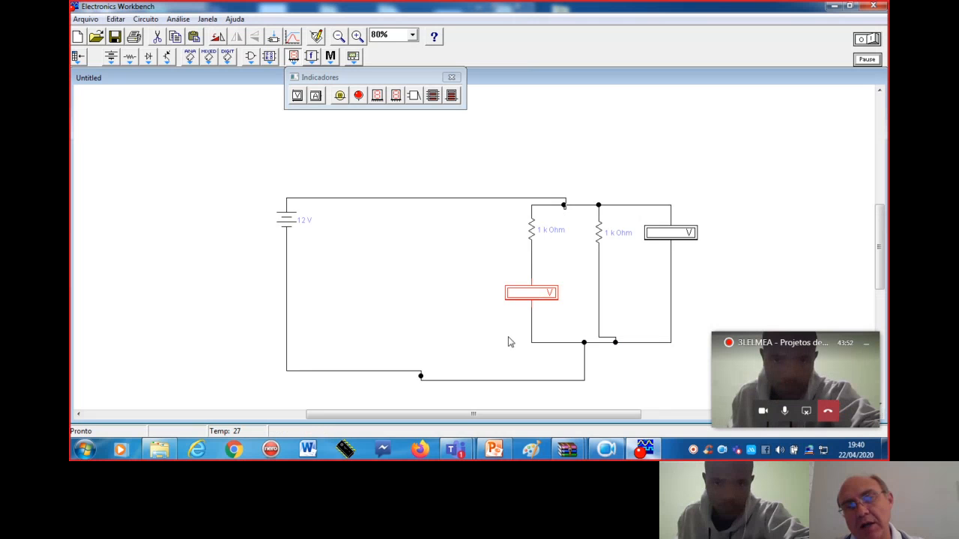
pyautogui.click(514, 260)
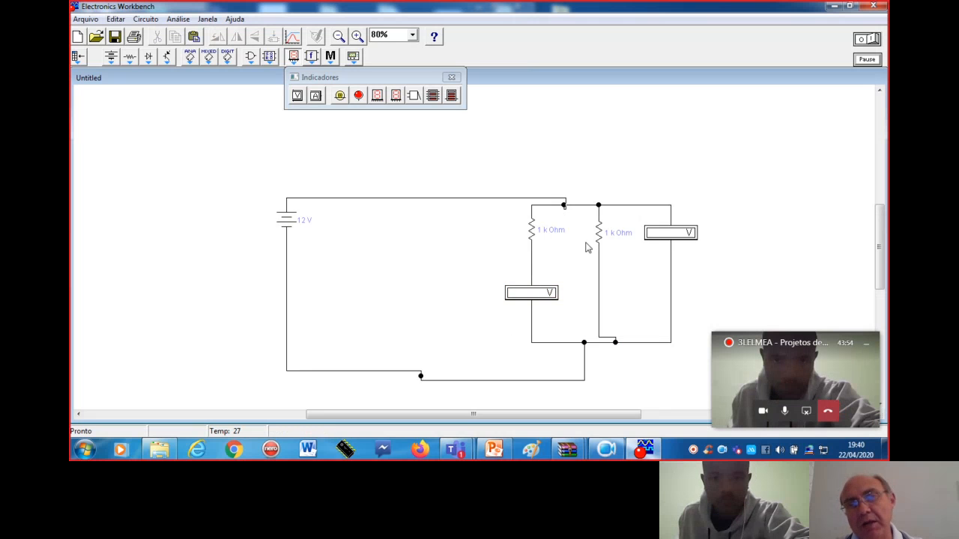
pyautogui.moveTo(670, 237); pyautogui.dragTo(670, 293)
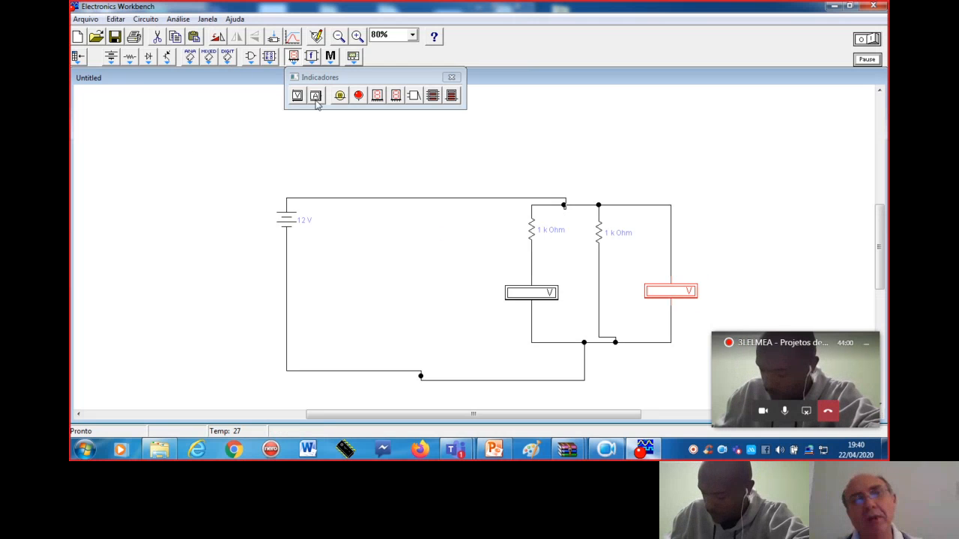
# - Insert one ammeter in the battery's upper wire and another in series below the right resistor
pyautogui.moveTo(316, 97); pyautogui.dragTo(389, 204)
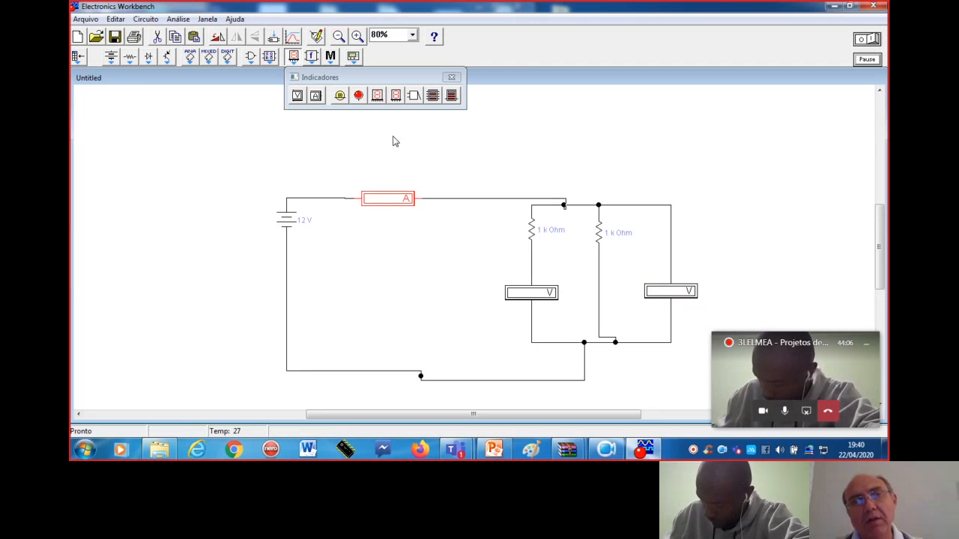
pyautogui.moveTo(316, 96); pyautogui.dragTo(663, 153)
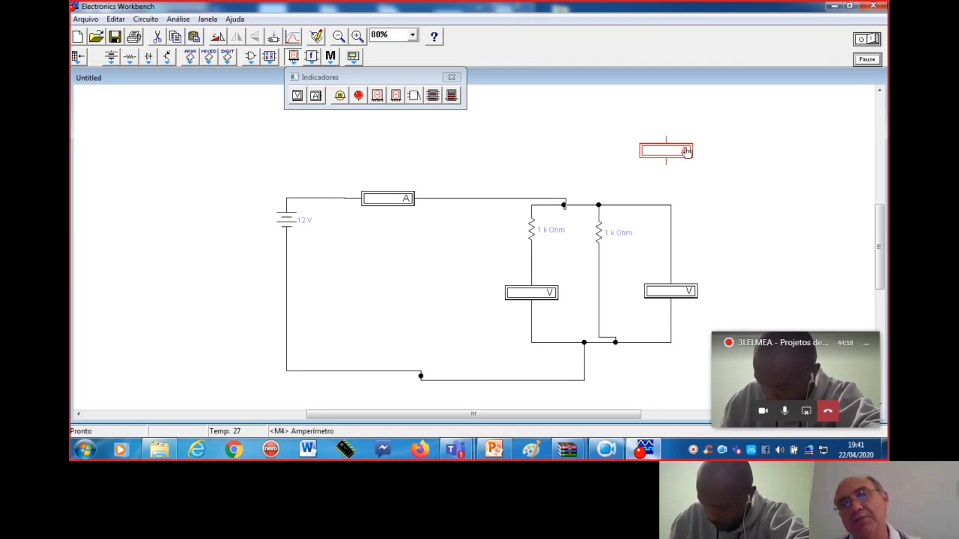
pyautogui.moveTo(686, 152)
pyautogui.mouseDown()
pyautogui.moveTo(638, 280)
pyautogui.moveTo(602, 289)
pyautogui.mouseUp()
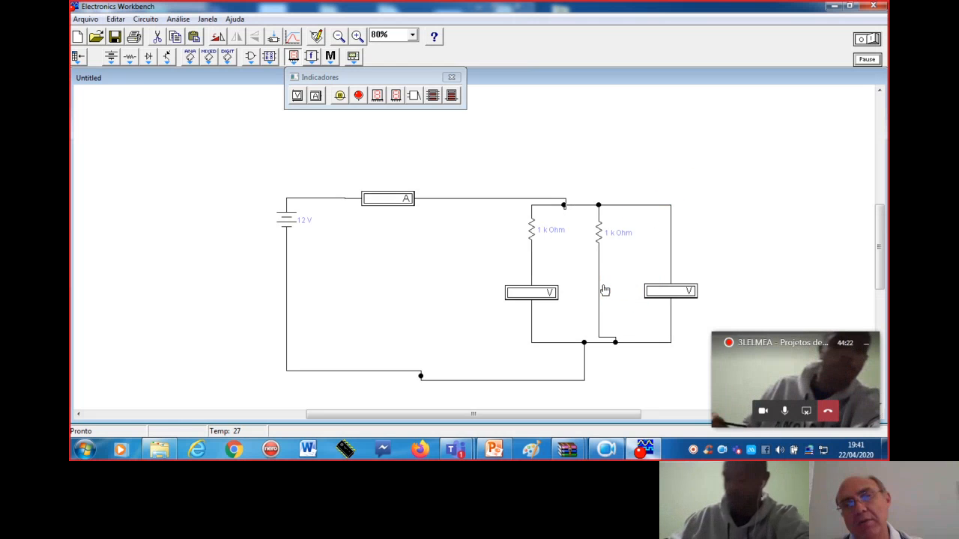
pyautogui.click(629, 320)
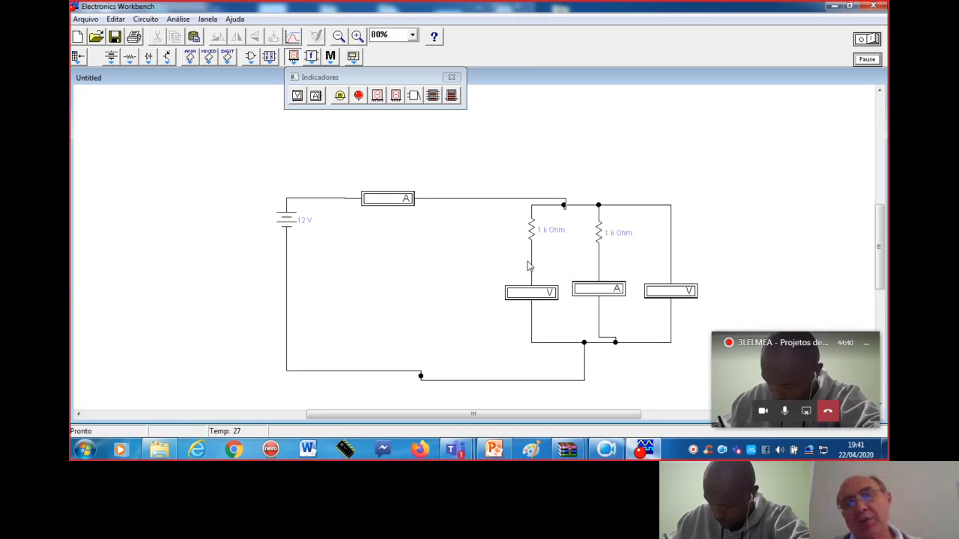
# - Set the left resistor's resistance to 2 Ω
pyautogui.doubleClick(533, 237)
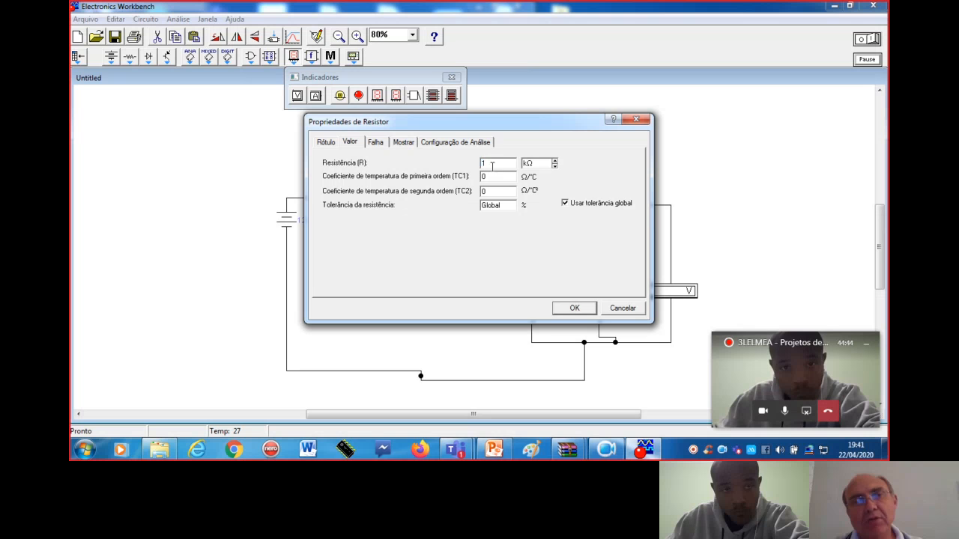
pyautogui.write('2')
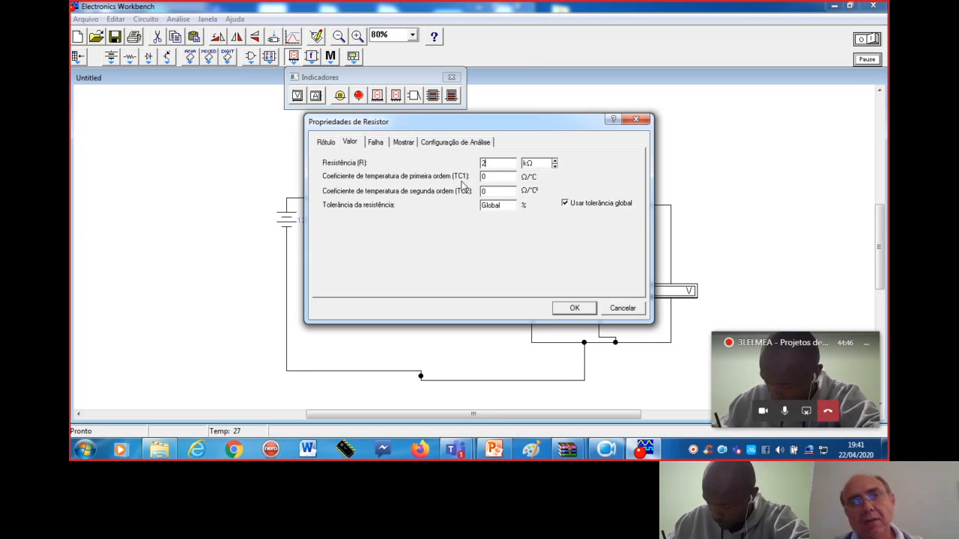
pyautogui.click(554, 167)
pyautogui.click(571, 308)
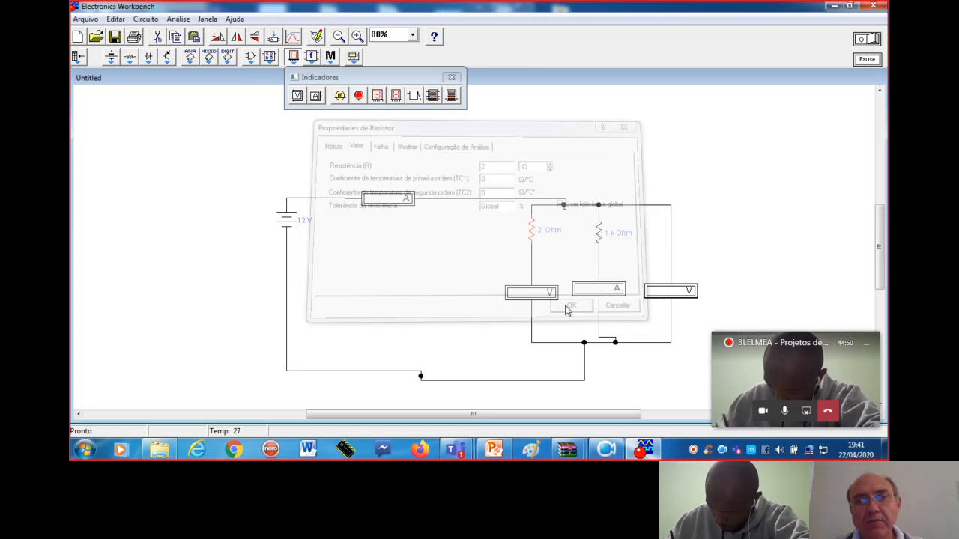
# - Set the right resistor's resistance to 2 Ω
pyautogui.doubleClick(603, 237)
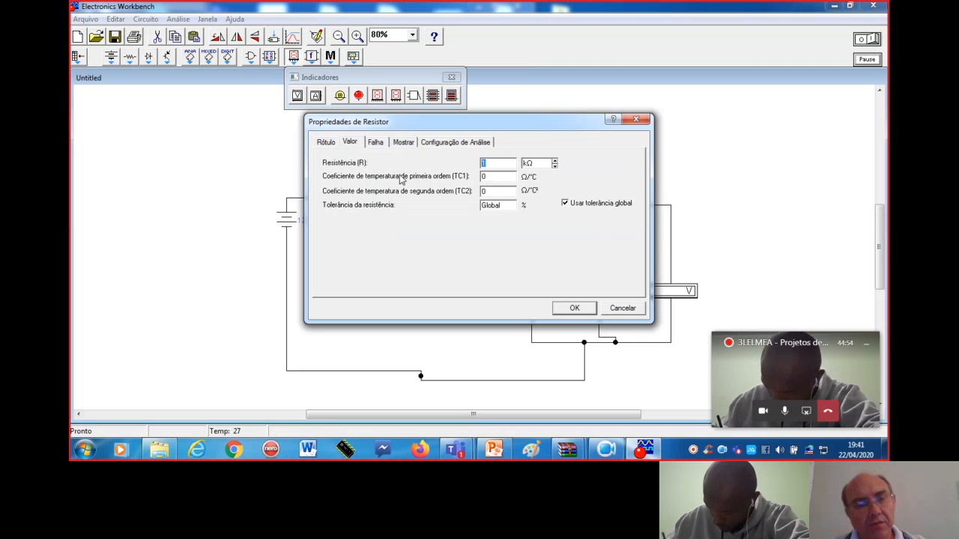
pyautogui.click(554, 167)
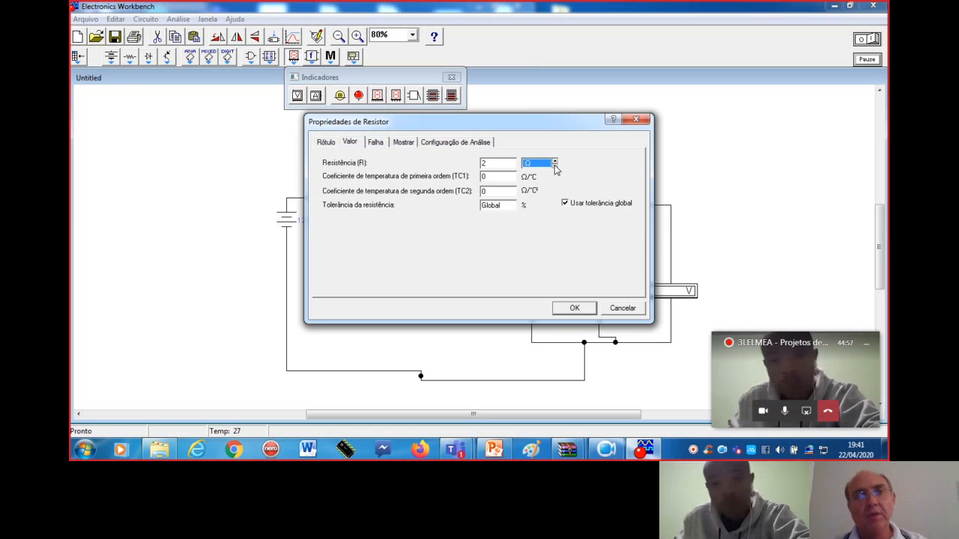
pyautogui.click(555, 308)
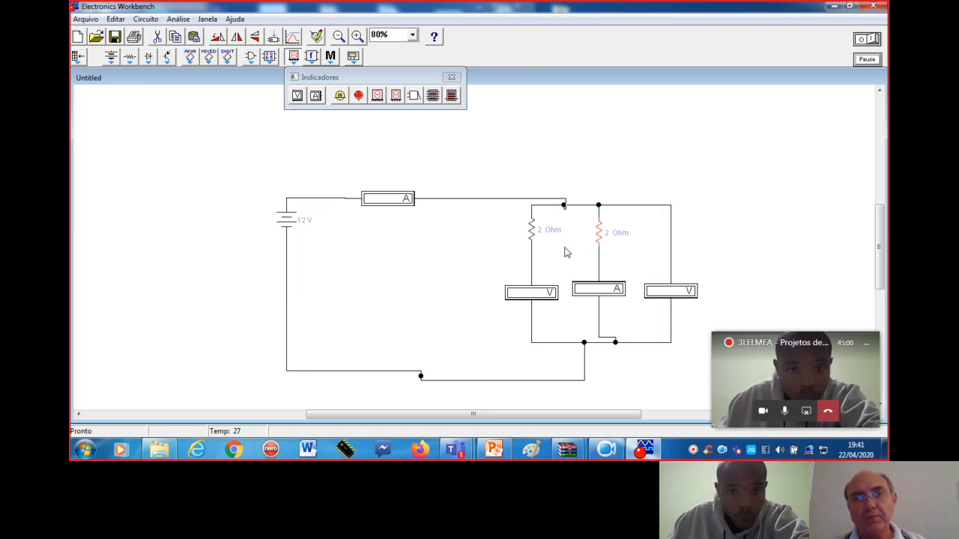
pyautogui.click(395, 276)
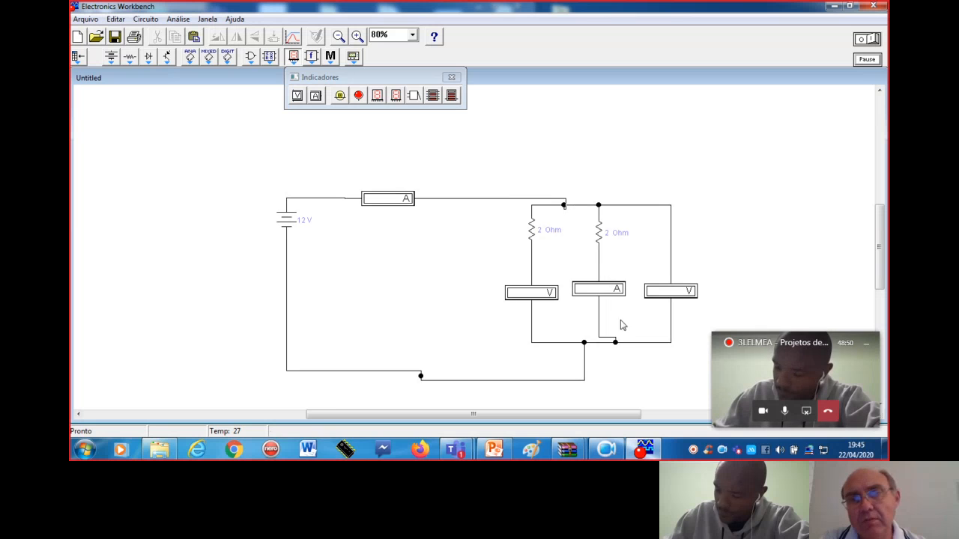
# - Replace the voltmeter below the left resistor with a vertically oriented ammeter wired in series between the resistor and the bottom node
pyautogui.rightClick(532, 295)
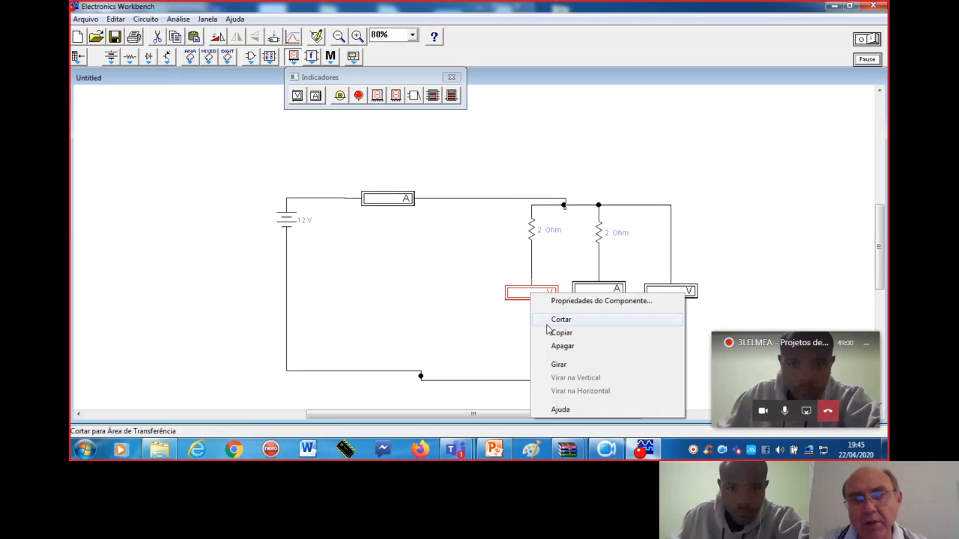
pyautogui.click(558, 346)
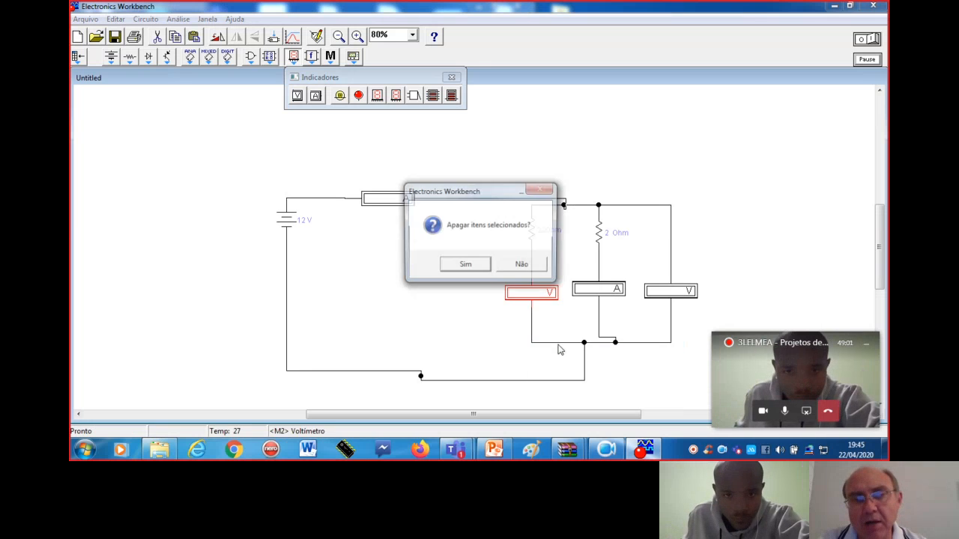
pyautogui.click(464, 266)
pyautogui.moveTo(316, 99); pyautogui.dragTo(516, 294)
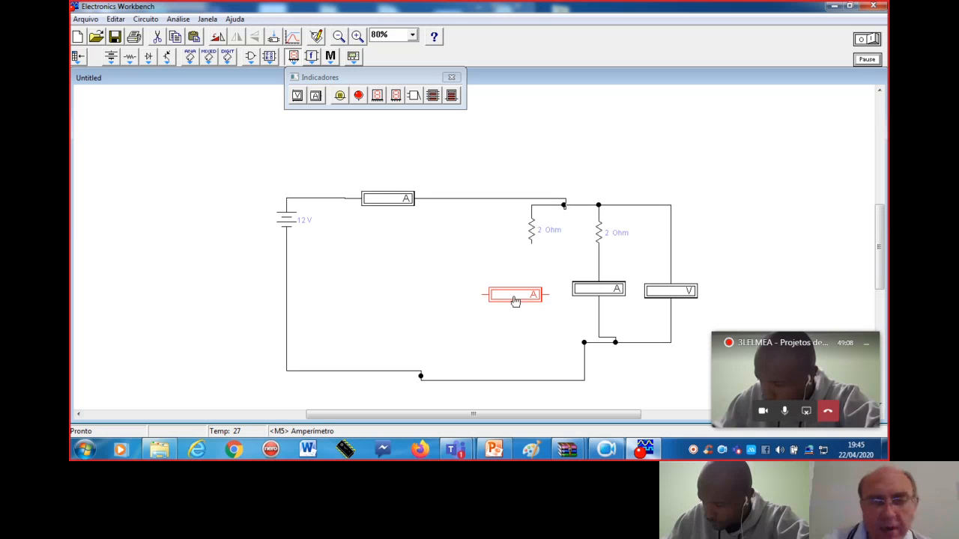
pyautogui.hotkey('ctrl', 'r')
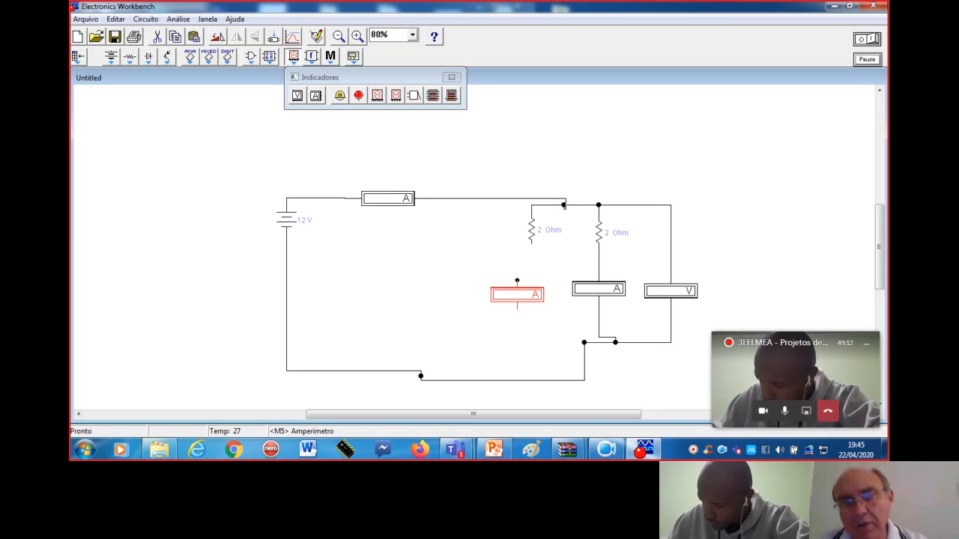
pyautogui.moveTo(518, 312); pyautogui.dragTo(584, 345)
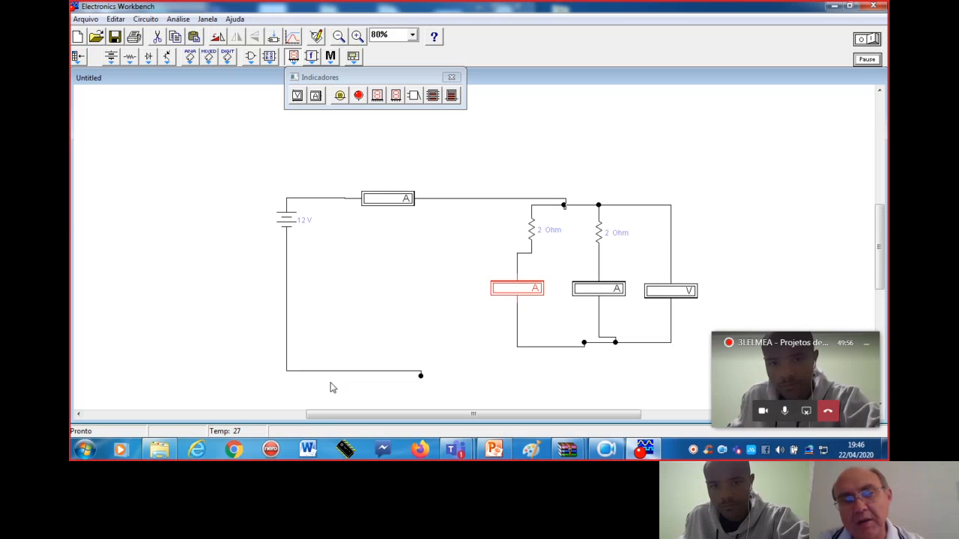
# - Connect the node on the battery's return wire to the wire below the left branch's ammeter and run the simulation
pyautogui.moveTo(420, 376); pyautogui.dragTo(482, 381)
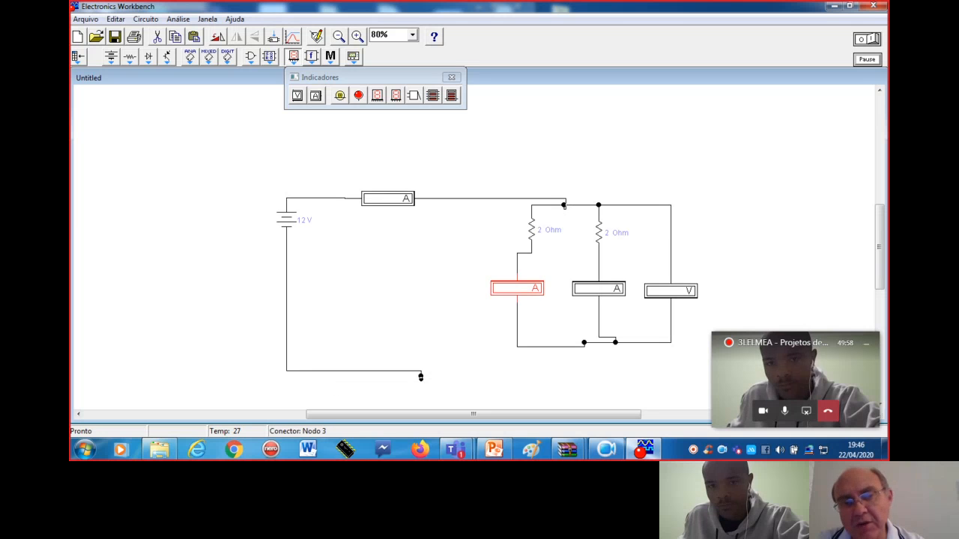
pyautogui.moveTo(513, 347); pyautogui.dragTo(518, 345)
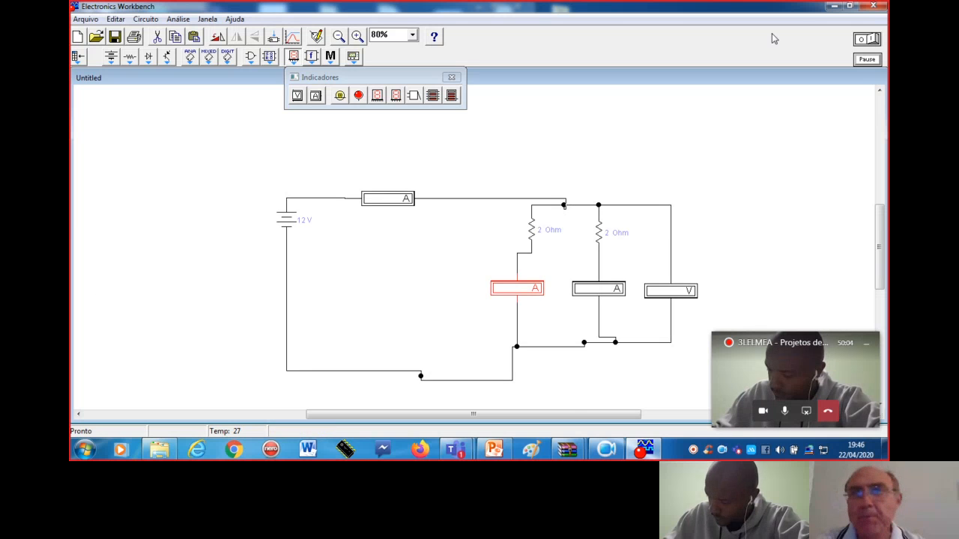
pyautogui.click(870, 39)
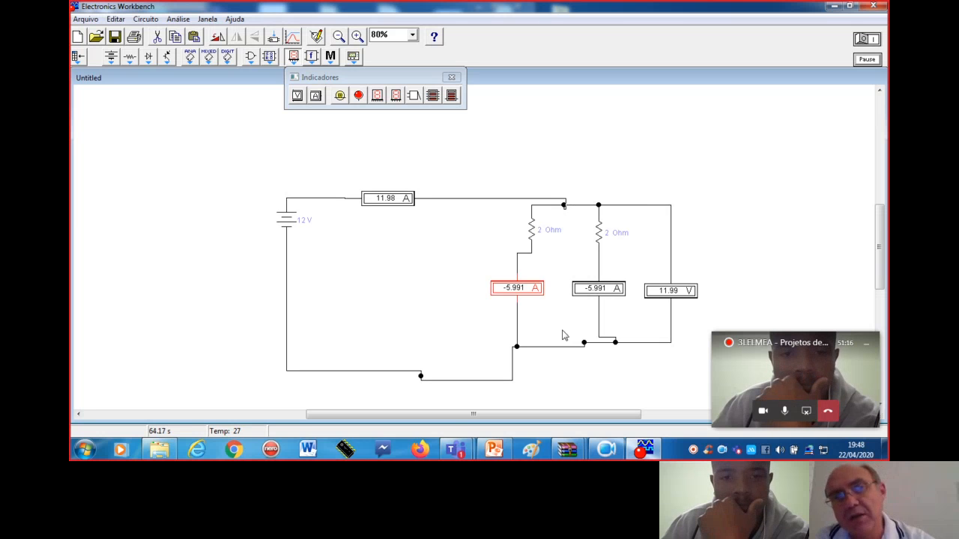
# - Place a red probe above the circuit, turn its terminal downward, wire it to the upper wire after the ammeter, and simulate
pyautogui.moveTo(886, 448)
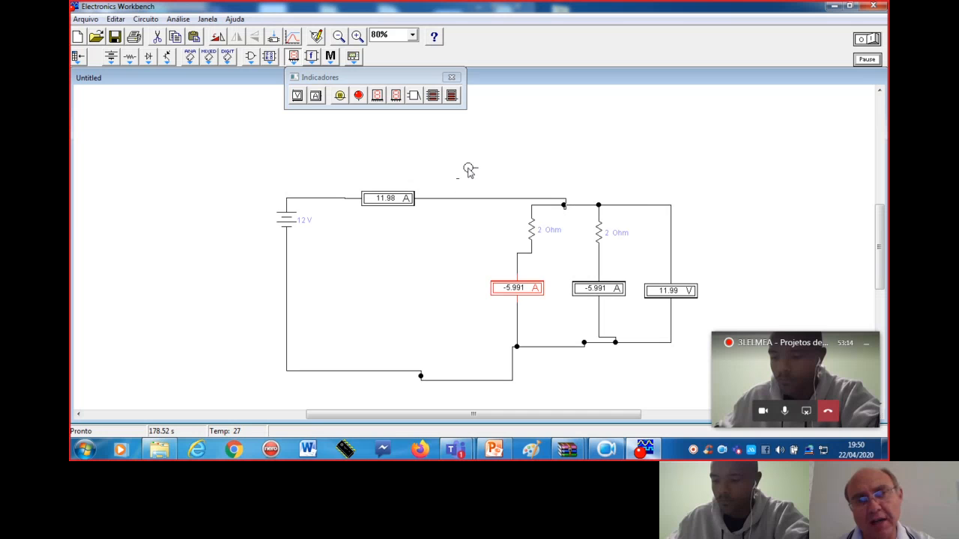
pyautogui.moveTo(467, 158); pyautogui.dragTo(466, 158)
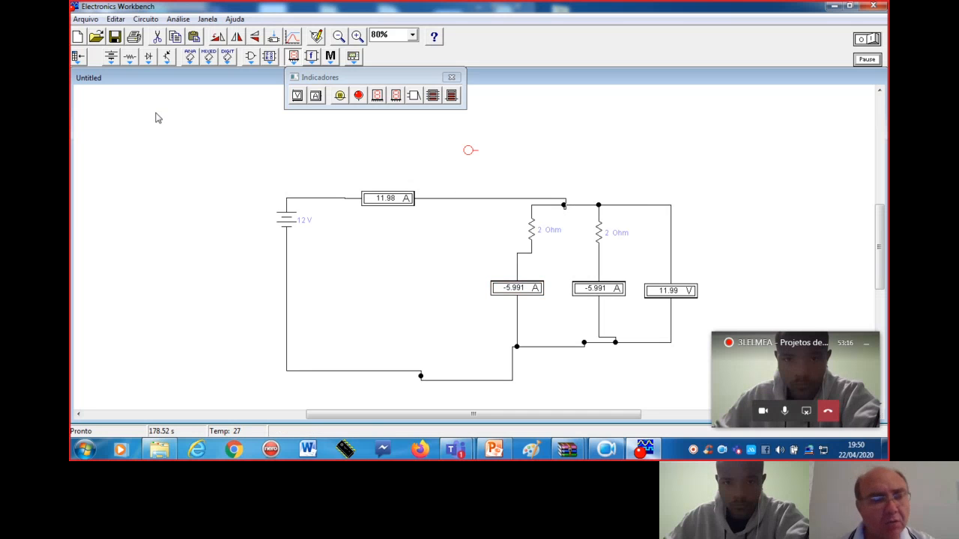
pyautogui.hotkey('ctrl', 'r')
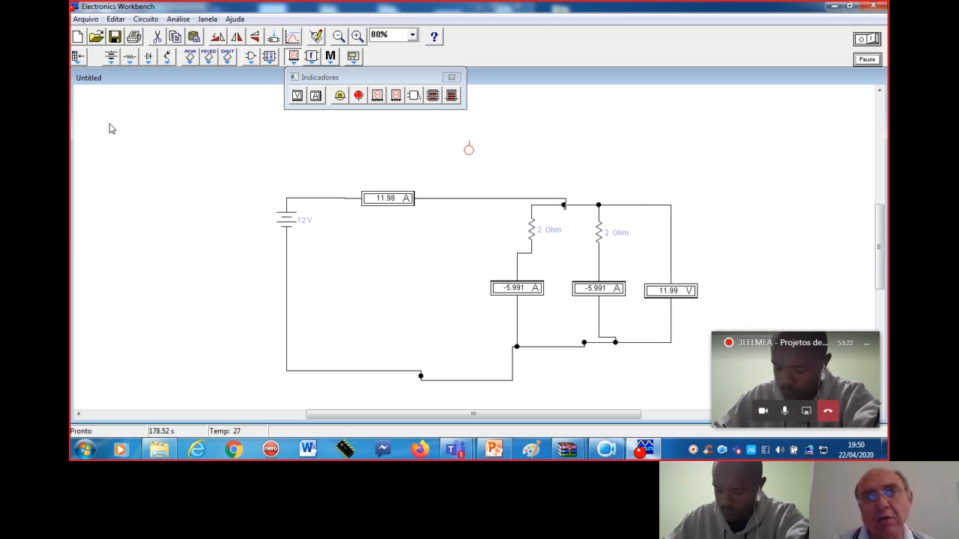
pyautogui.hotkey('ctrl', 'r')
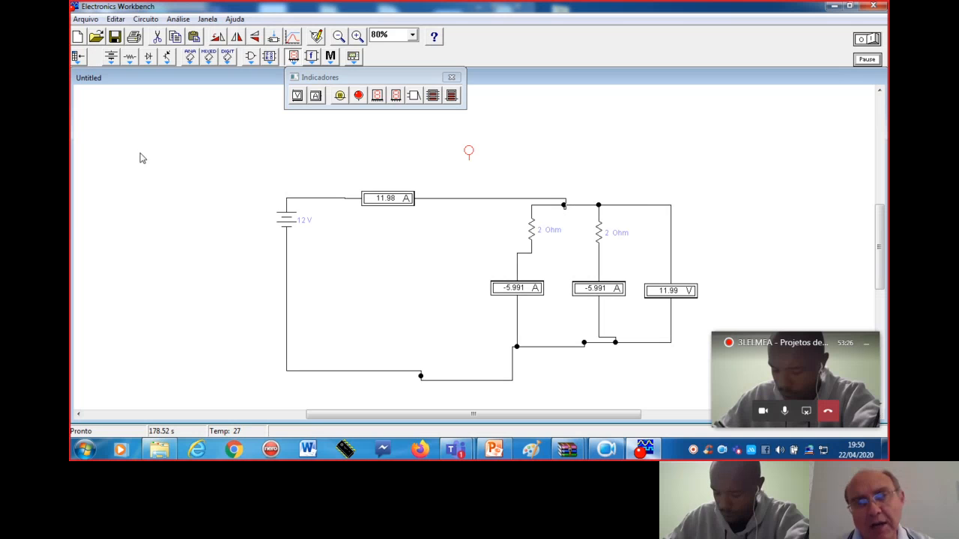
pyautogui.moveTo(469, 159); pyautogui.dragTo(470, 197)
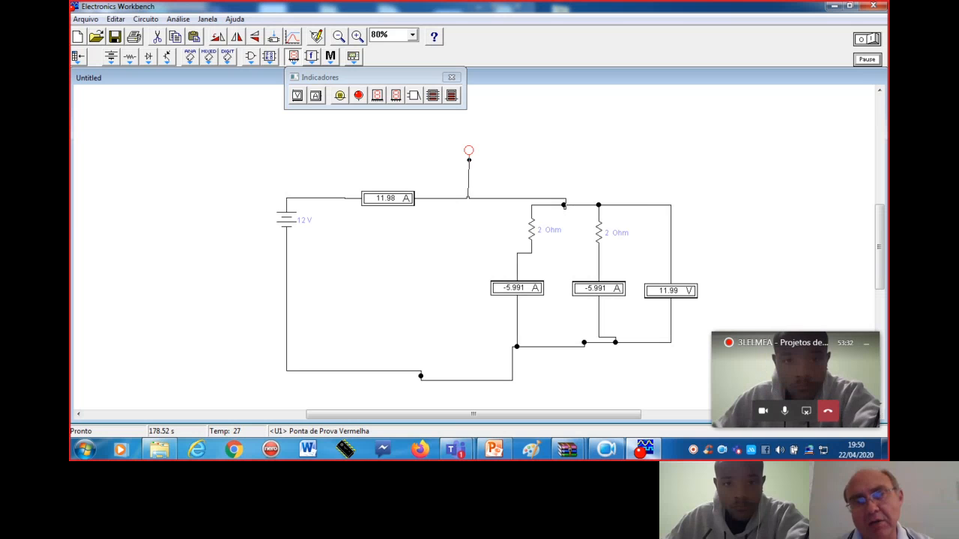
pyautogui.moveTo(469, 198); pyautogui.dragTo(468, 199)
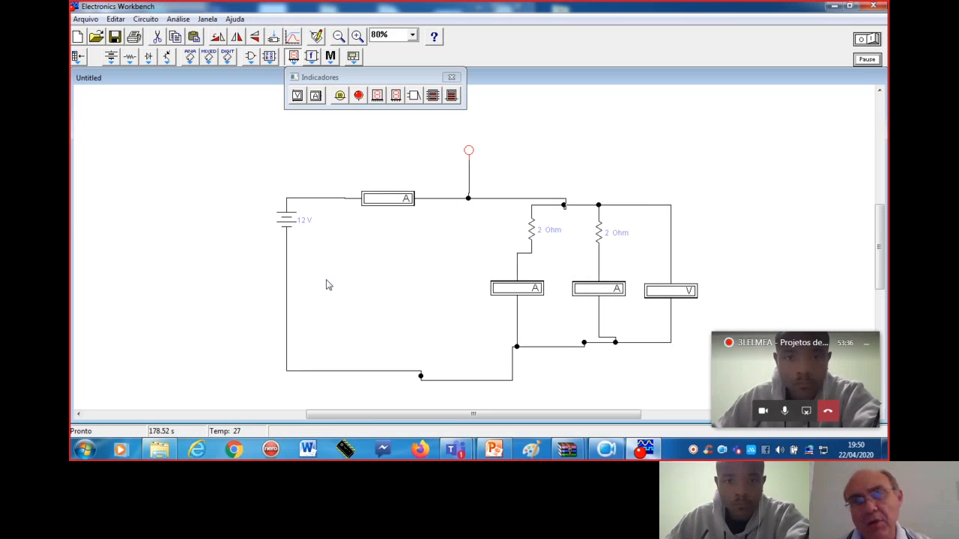
pyautogui.click(871, 39)
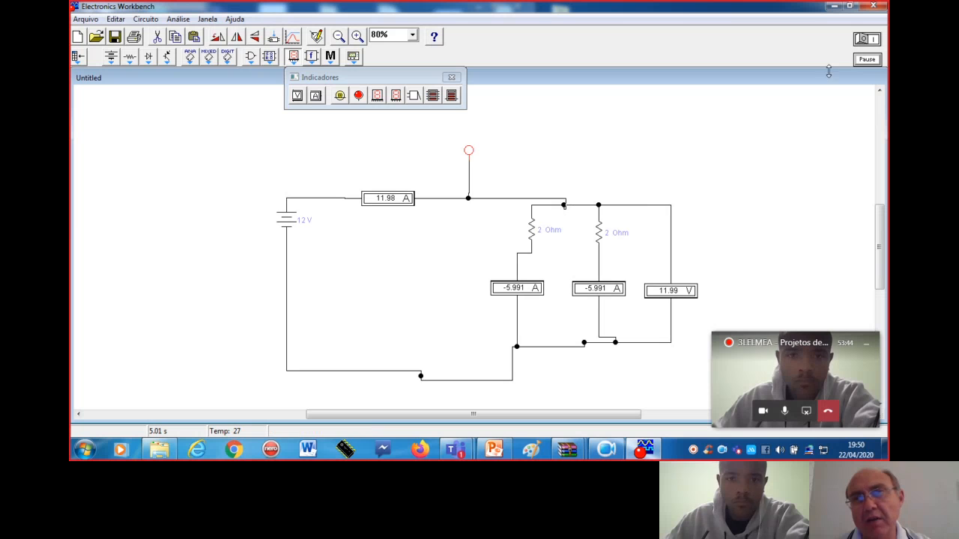
# - Examine the red probe's label, model, display and probe colour options, leaving them as they are
pyautogui.doubleClick(469, 150)
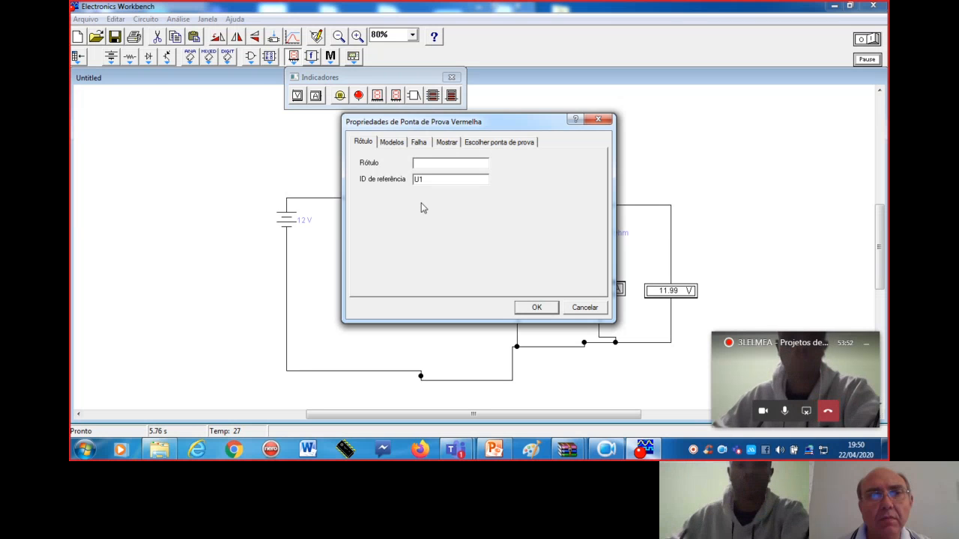
pyautogui.click(395, 144)
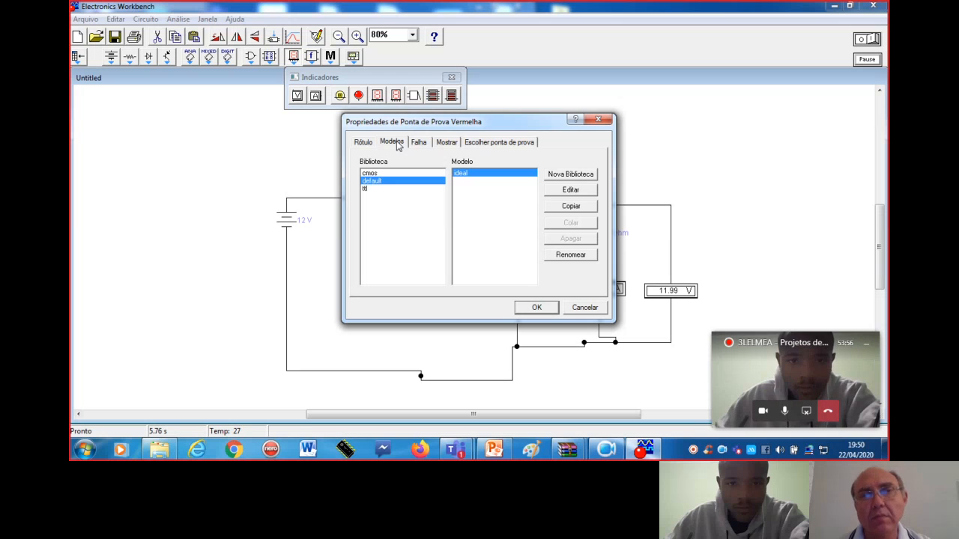
pyautogui.click(443, 144)
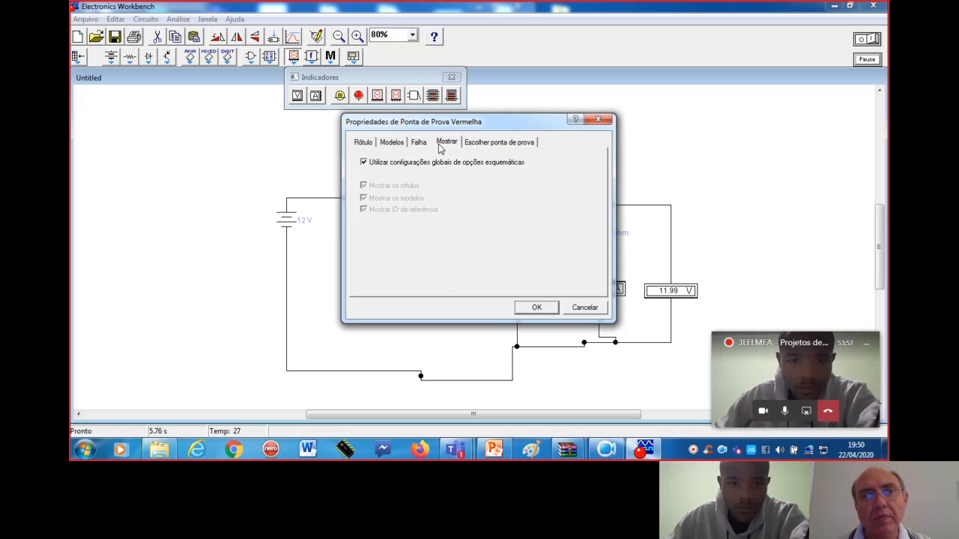
pyautogui.click(481, 143)
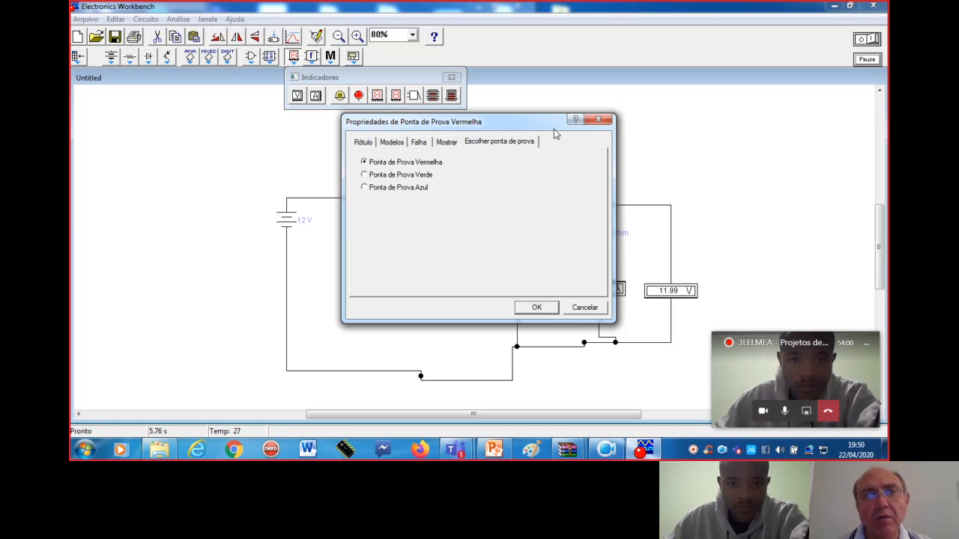
pyautogui.click(597, 121)
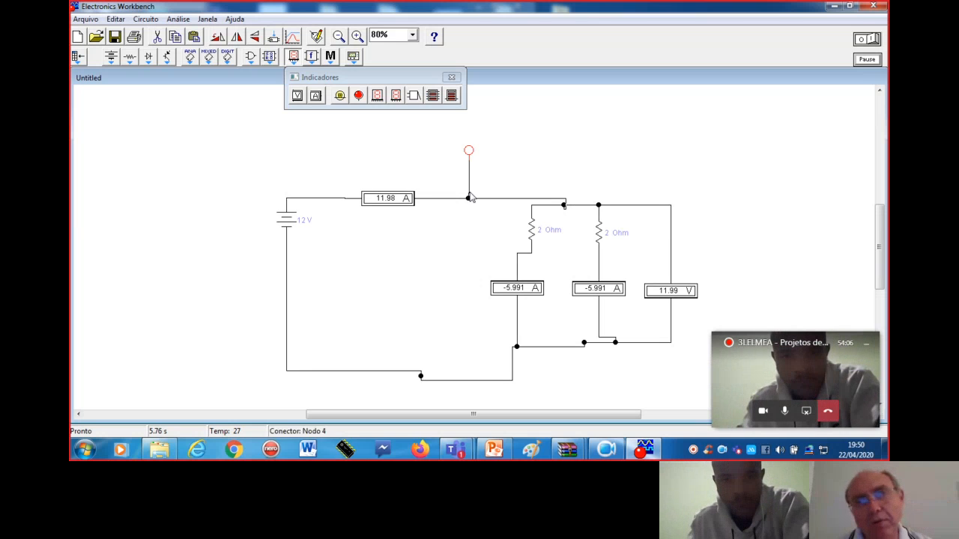
# - Rewire the red probe to the wire between the battery and the upper ammeter, and run the simulation
pyautogui.click(469, 183)
pyautogui.rightClick(470, 186)
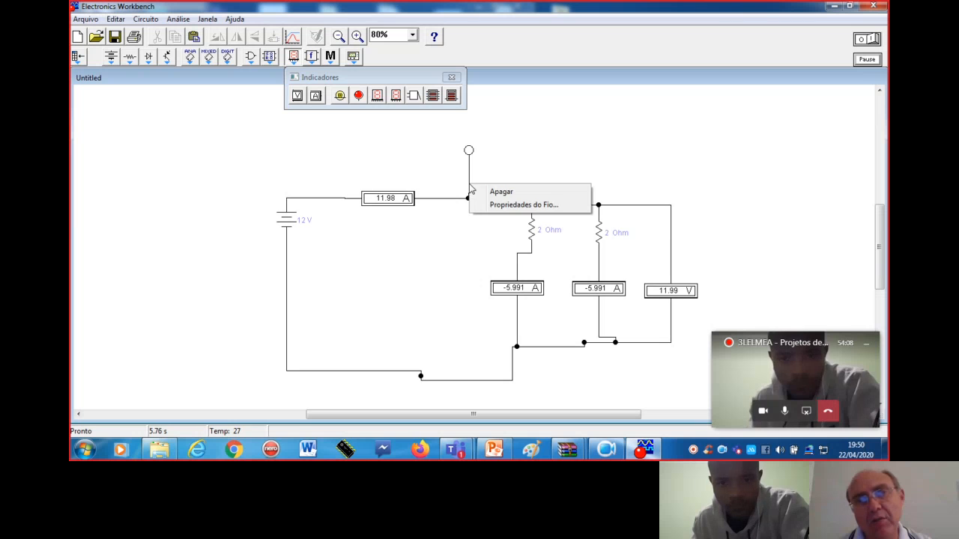
pyautogui.click(500, 192)
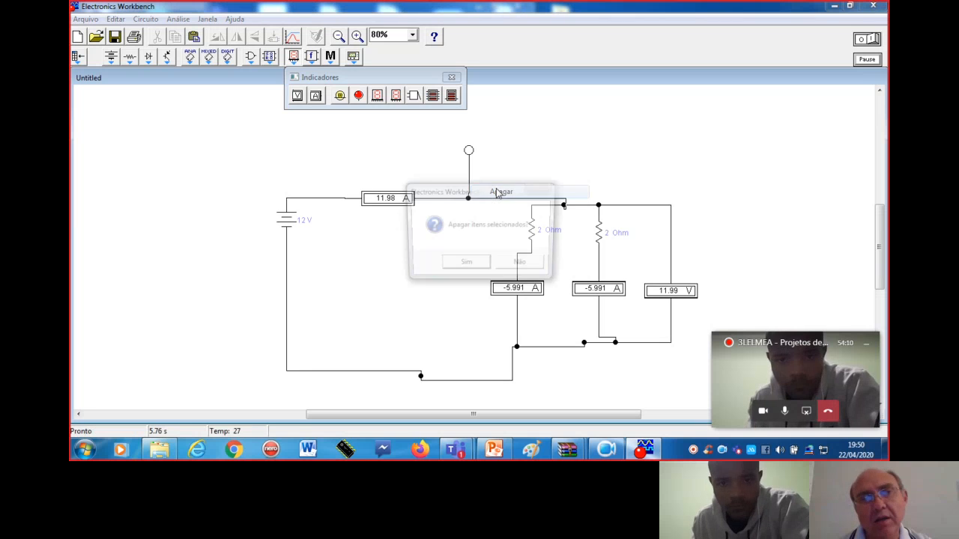
pyautogui.click(464, 266)
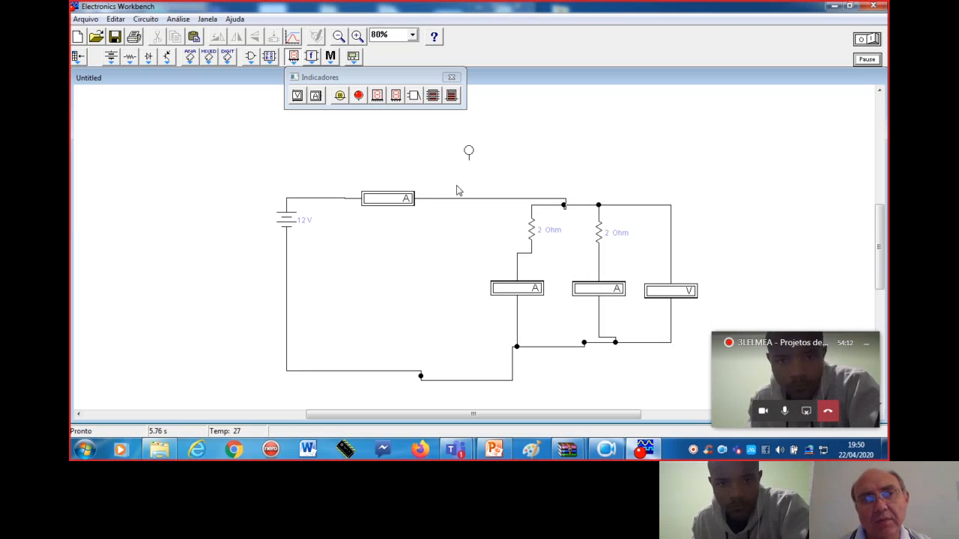
pyautogui.moveTo(469, 159); pyautogui.dragTo(298, 199)
pyautogui.click(867, 38)
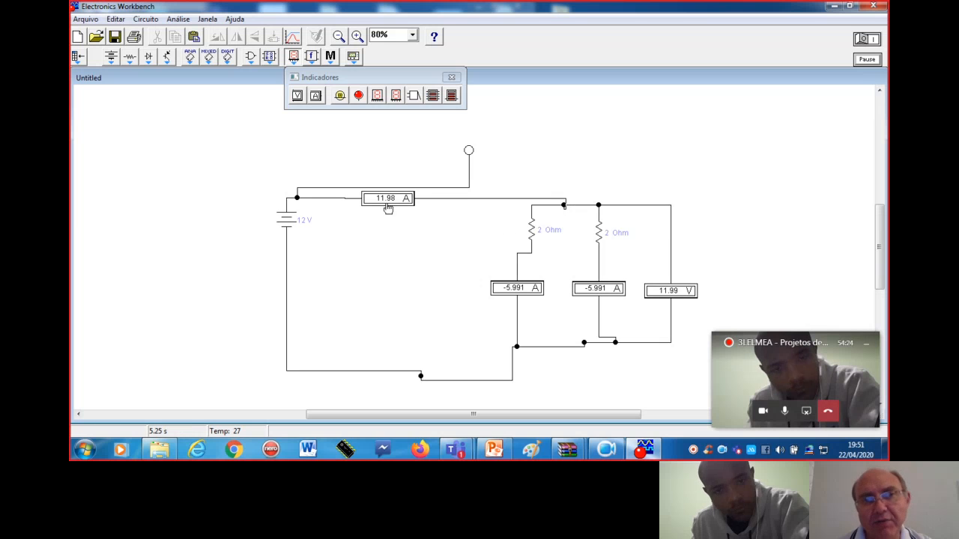
# - Delete the red probe and its connecting wire from the circuit
pyautogui.click(442, 189)
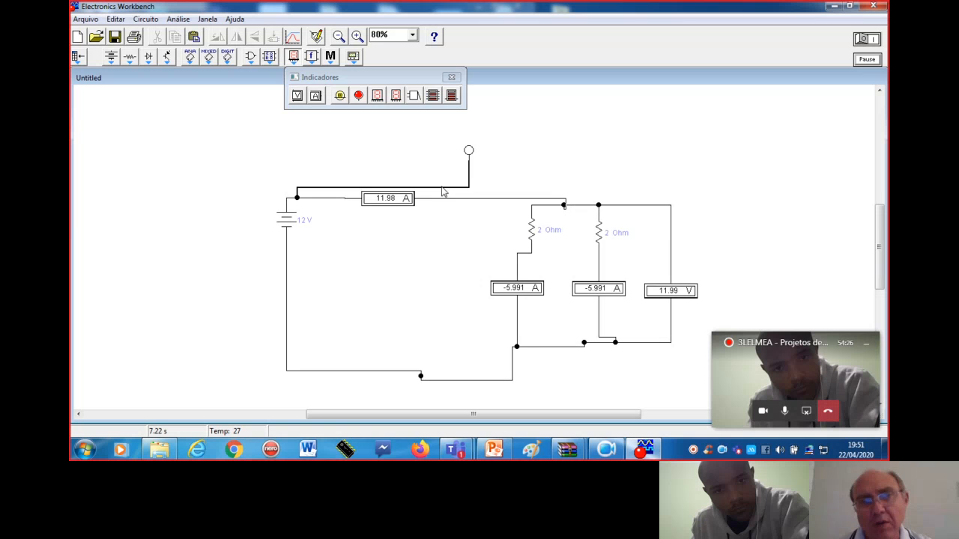
pyautogui.rightClick(442, 188)
pyautogui.click(473, 195)
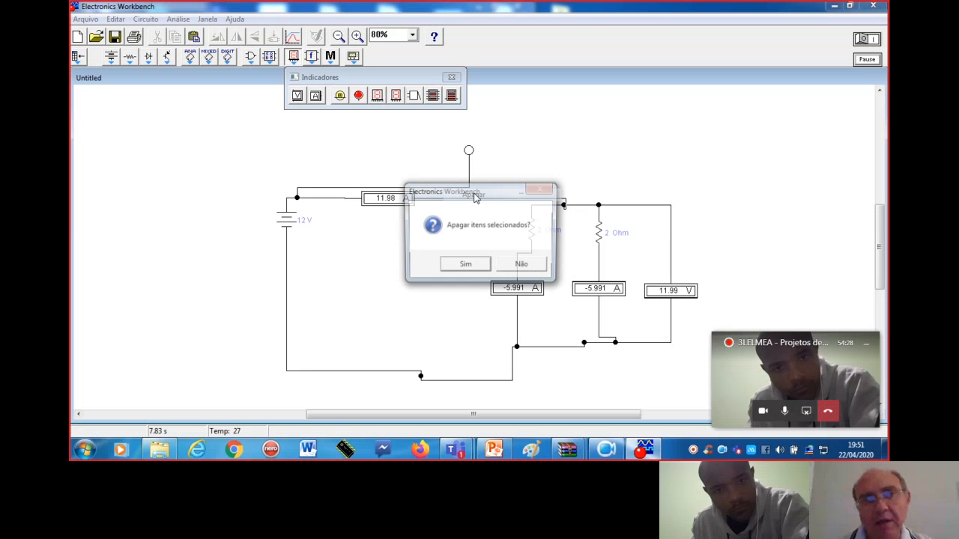
pyautogui.click(465, 264)
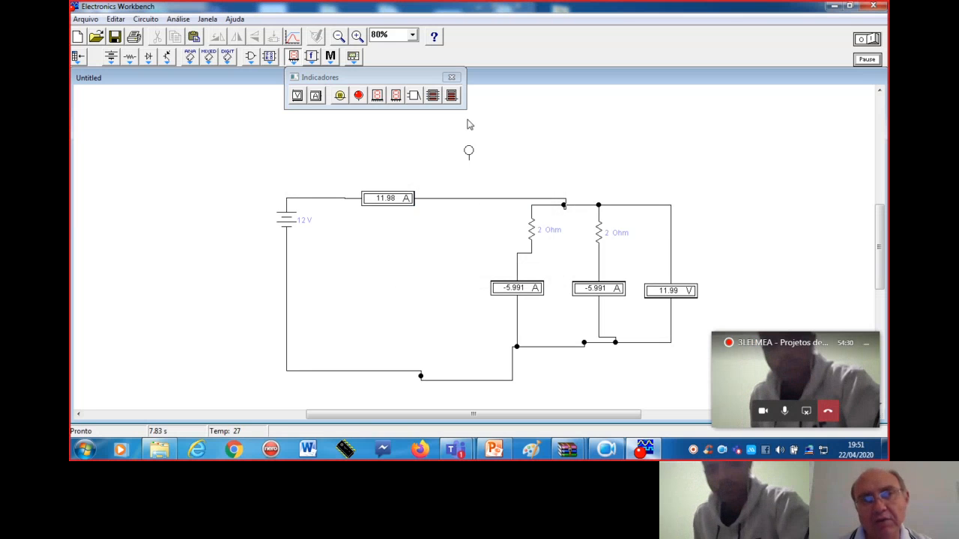
pyautogui.click(469, 155)
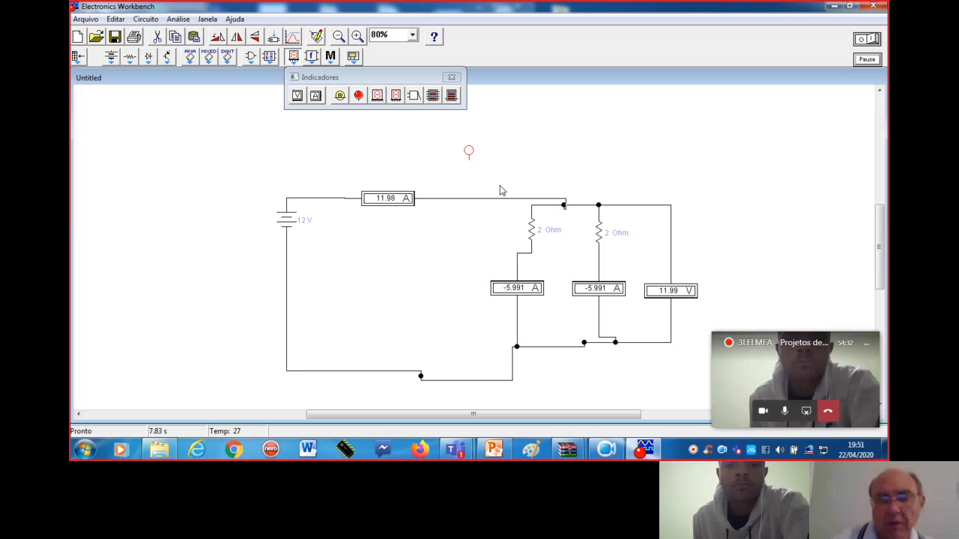
pyautogui.press('Delete')
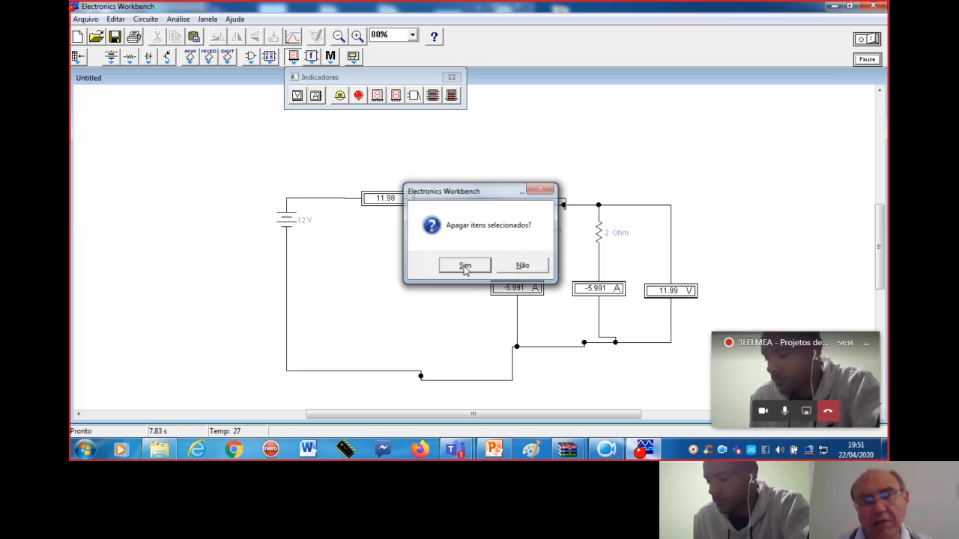
pyautogui.click(464, 264)
# - Place a 10 W/12 V lamp between the battery and the resistor branches, rotated upright with its terminals on the battery side
pyautogui.moveTo(341, 95); pyautogui.dragTo(397, 268)
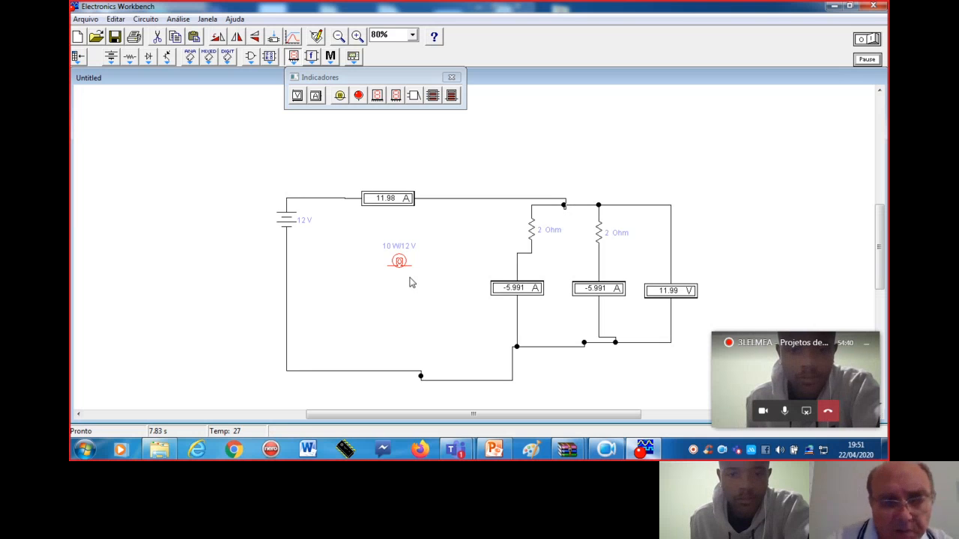
pyautogui.hotkey('ctrl', 'r')
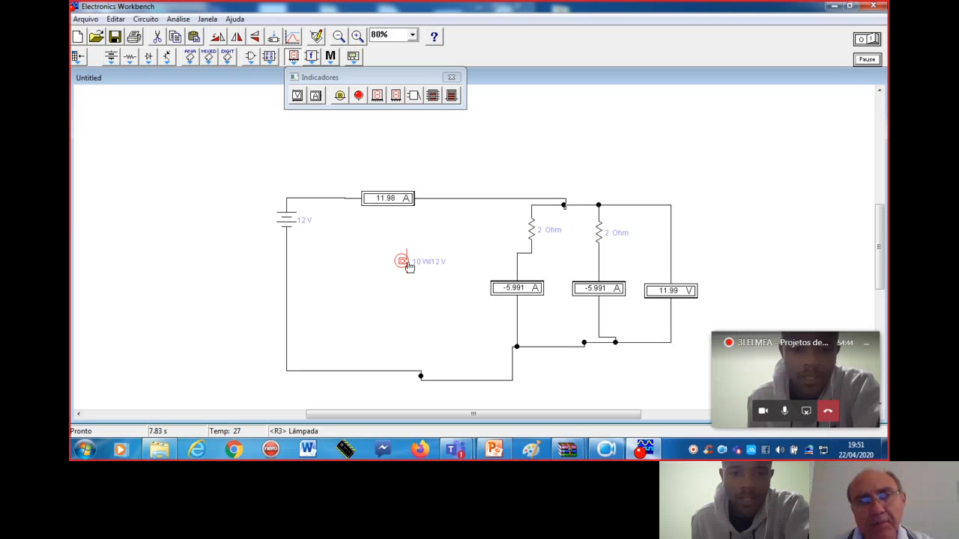
pyautogui.moveTo(405, 266); pyautogui.dragTo(436, 272)
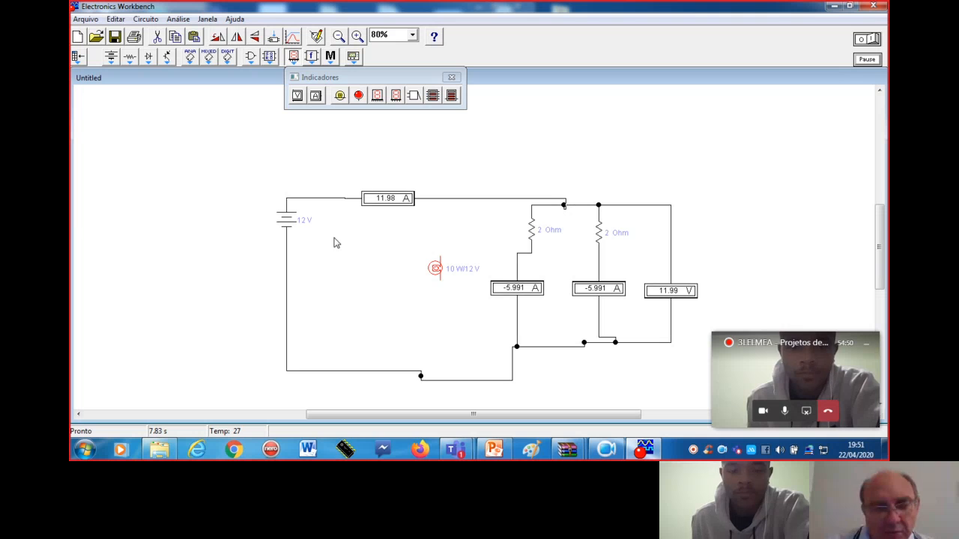
pyautogui.hotkey('ctrl', 'r')
pyautogui.hotkey('ctrl', 'r')
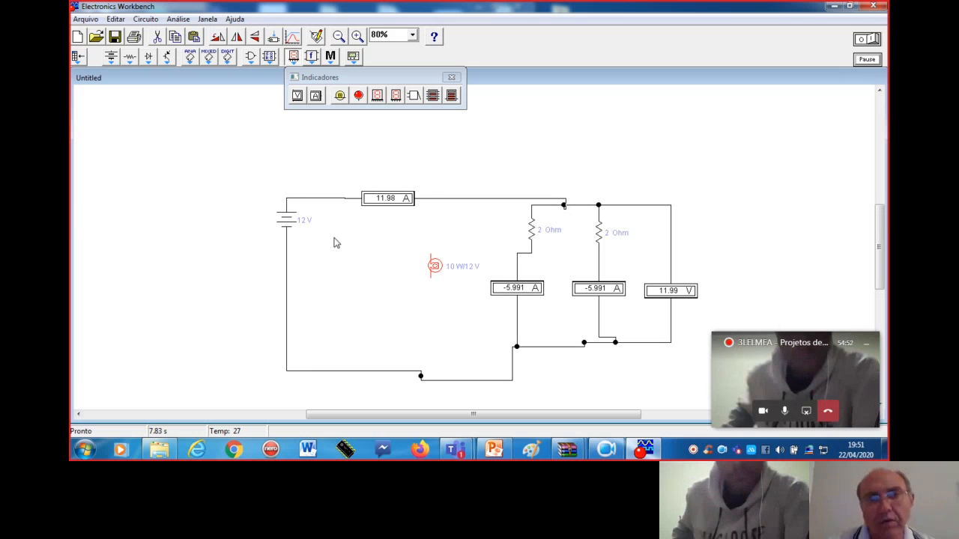
pyautogui.click(425, 247)
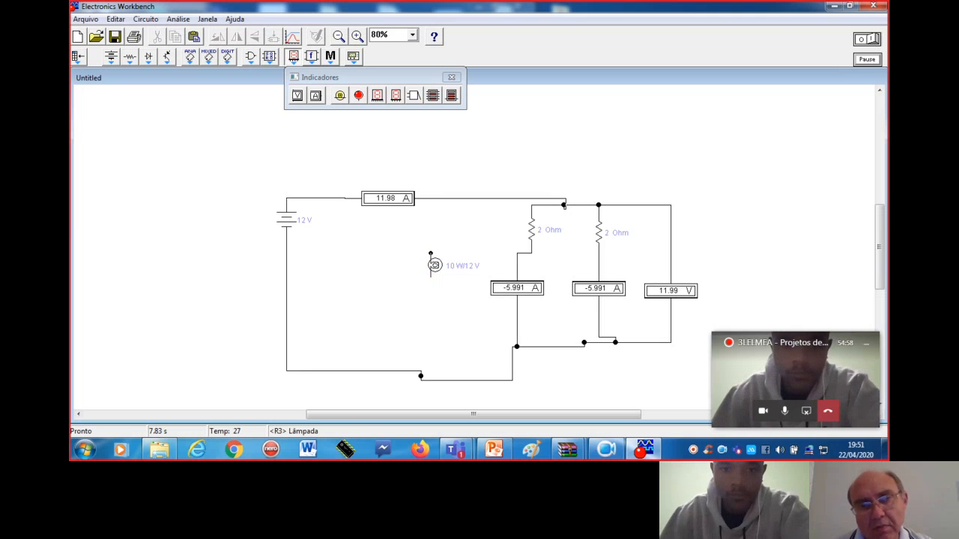
# - Wire the lamp across the circuit's upper and lower wires and run the simulation
pyautogui.moveTo(430, 203); pyautogui.dragTo(432, 199)
pyautogui.moveTo(431, 278); pyautogui.dragTo(434, 380)
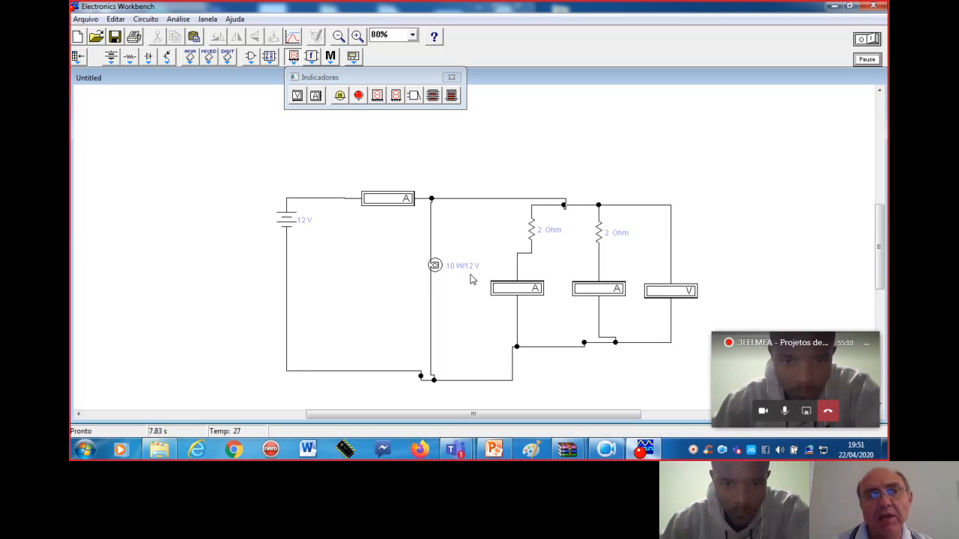
pyautogui.click(871, 38)
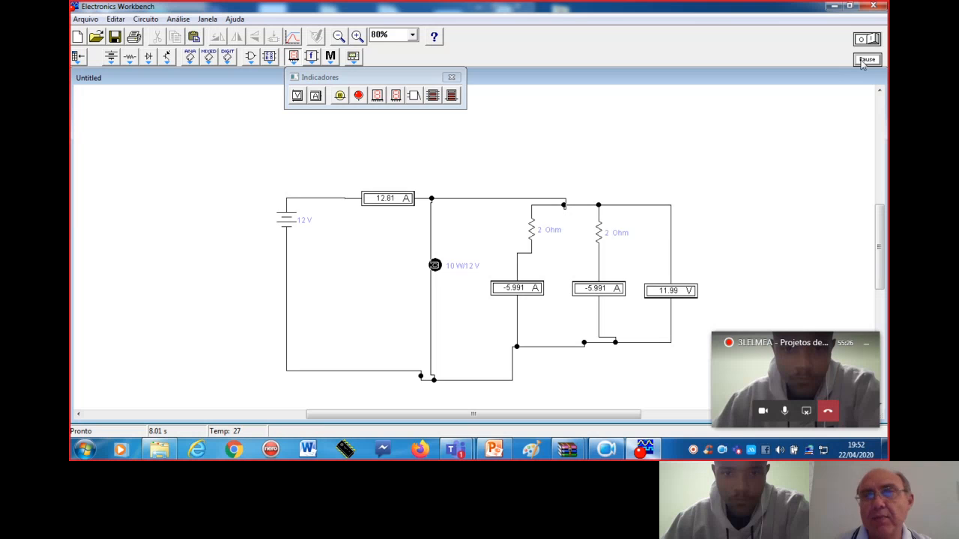
pyautogui.click(872, 40)
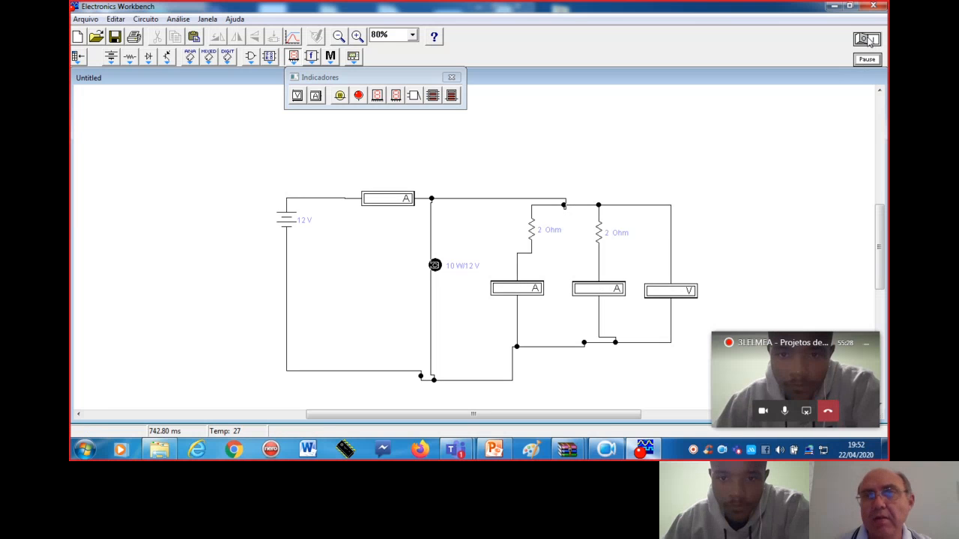
pyautogui.click(867, 40)
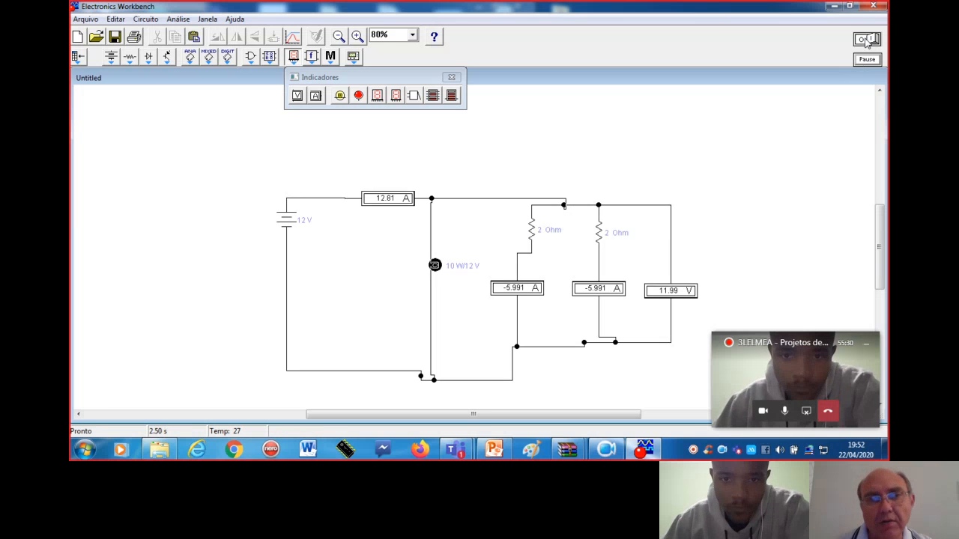
# - Place a space-key switch above the battery's upper wire and delete the wire between the battery and the upper ammeter
pyautogui.click(432, 200)
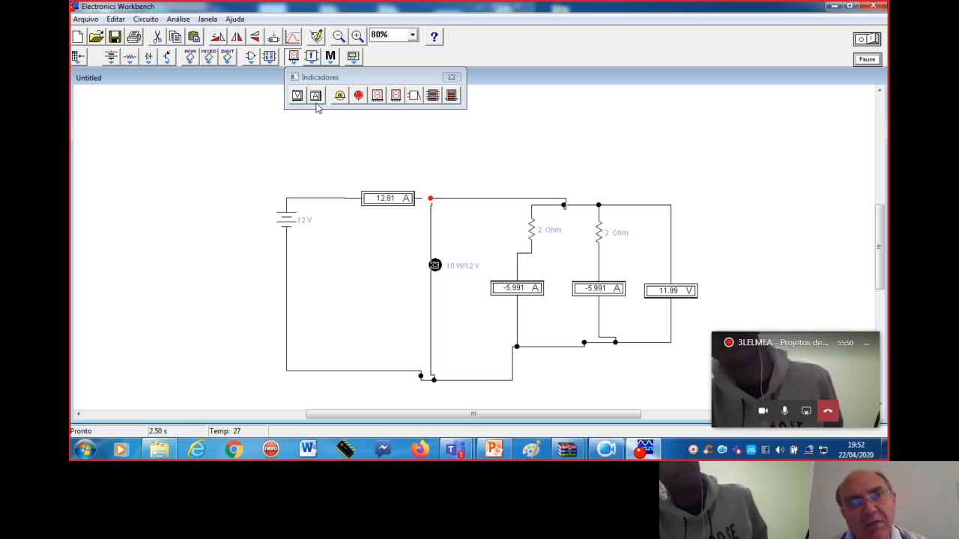
pyautogui.click(133, 58)
pyautogui.moveTo(255, 110); pyautogui.dragTo(332, 177)
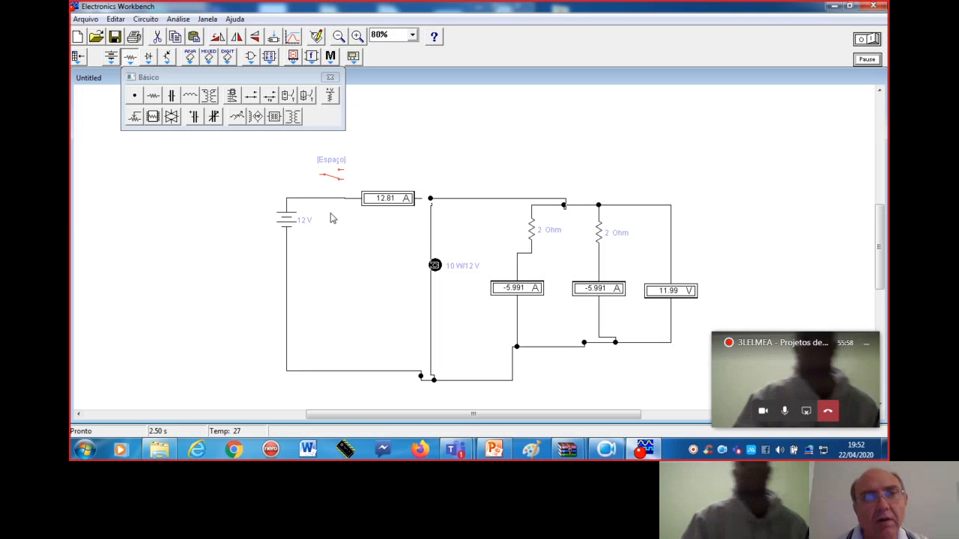
pyautogui.rightClick(332, 199)
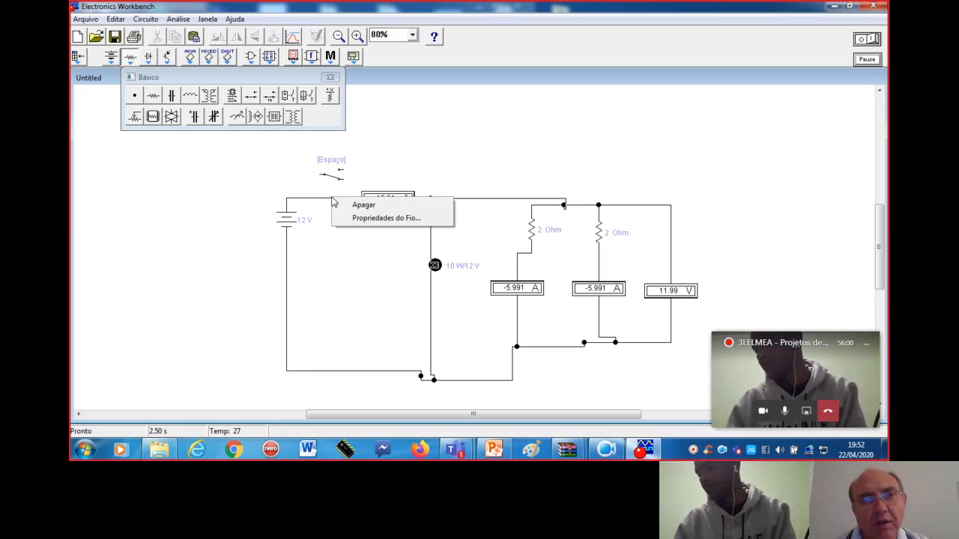
pyautogui.click(363, 205)
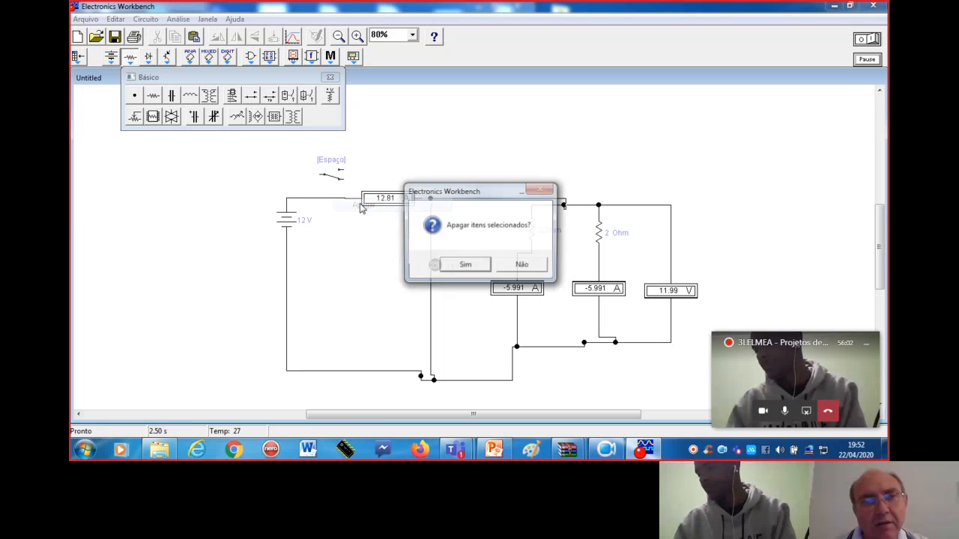
pyautogui.click(456, 266)
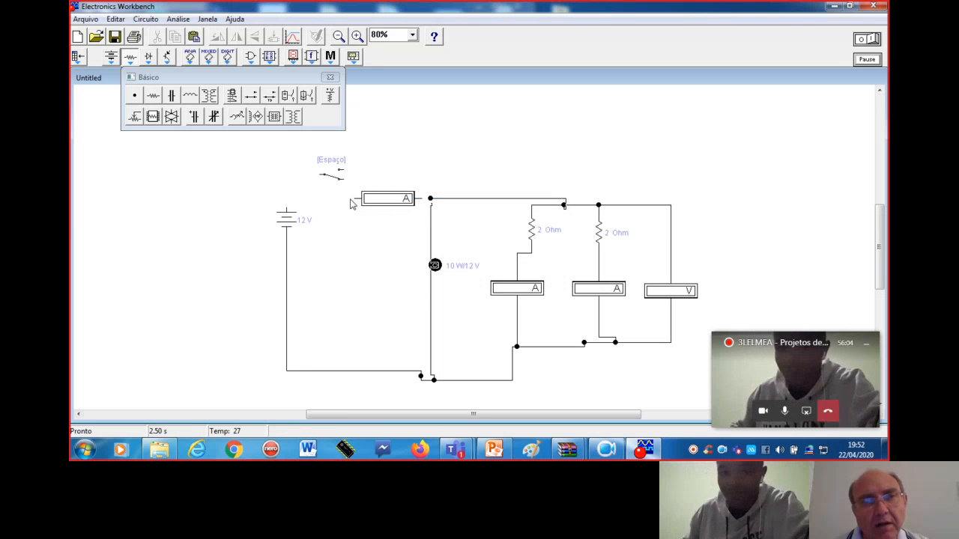
pyautogui.moveTo(348, 175); pyautogui.dragTo(342, 171)
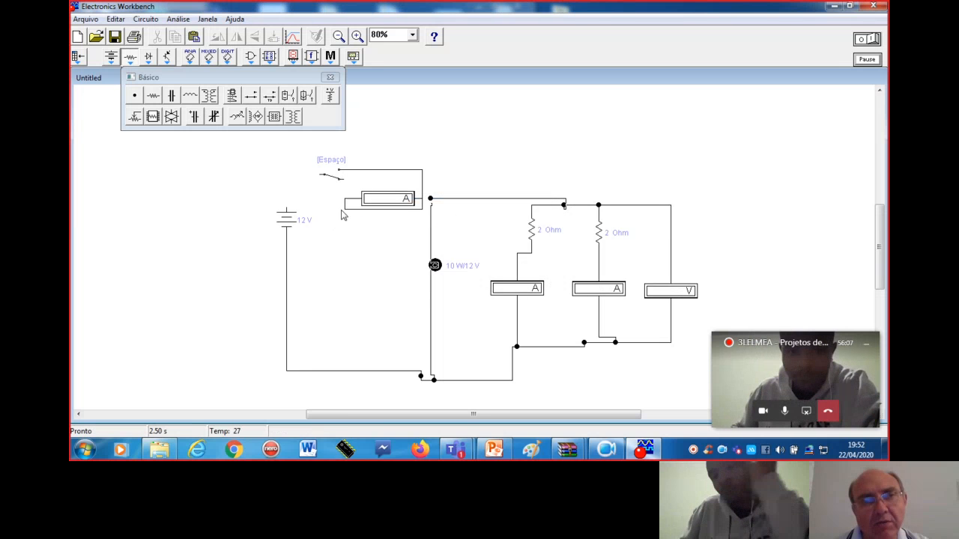
pyautogui.click(422, 188)
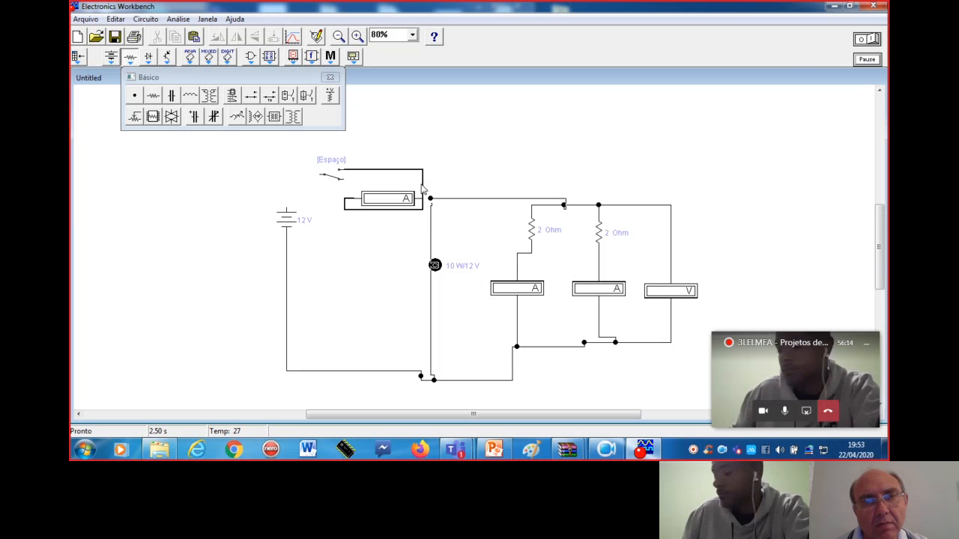
pyautogui.rightClick(370, 173)
pyautogui.click(389, 176)
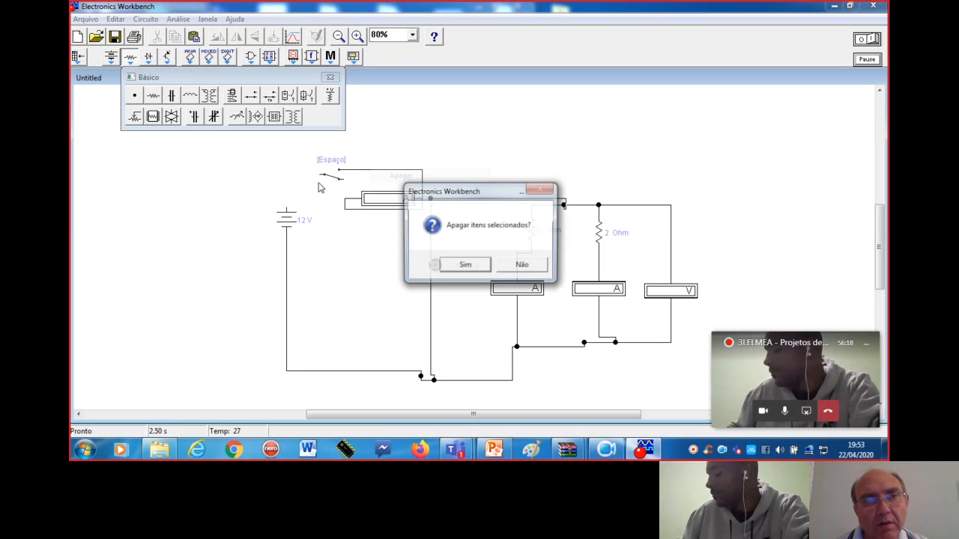
pyautogui.click(450, 266)
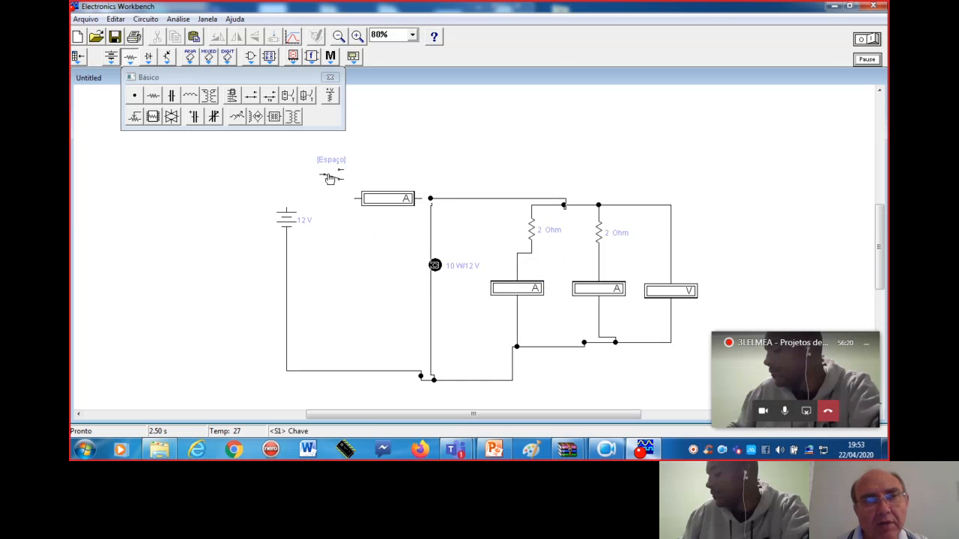
# - Move the switch above the battery and wire it in series between the battery and the upper ammeter
pyautogui.hotkey('ctrl', 'z')
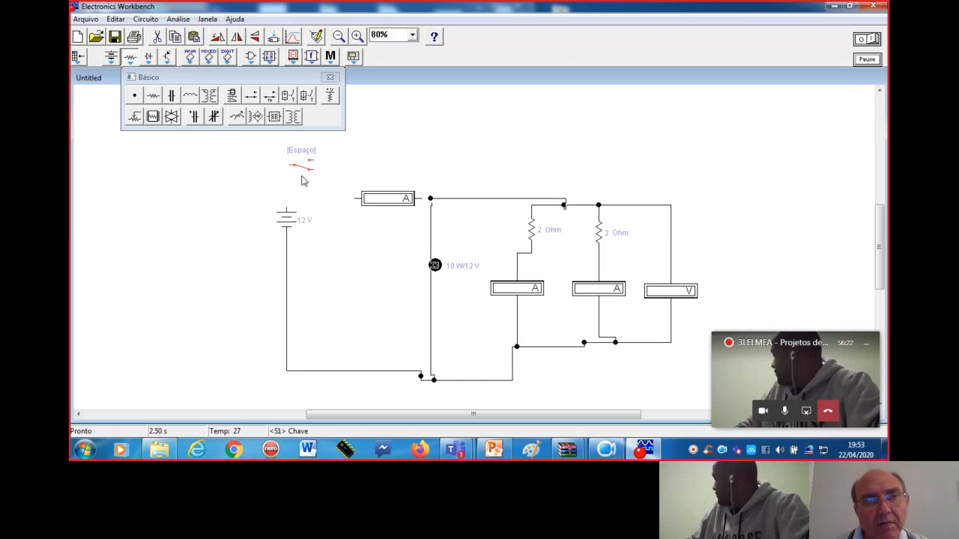
pyautogui.click(358, 204)
pyautogui.moveTo(358, 204); pyautogui.dragTo(313, 161)
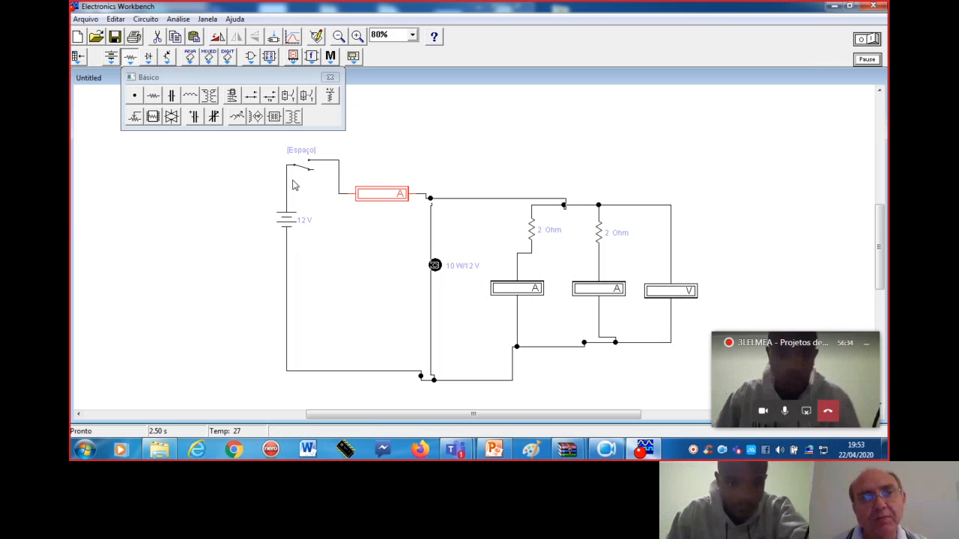
# - Run the simulation and toggle the switch several times, leaving it closed
pyautogui.click(869, 40)
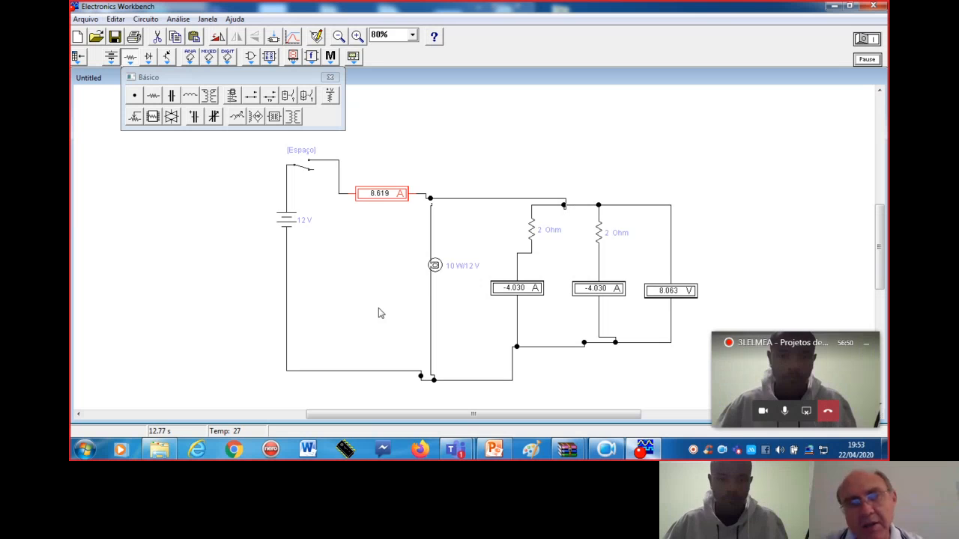
pyautogui.press('space')
pyautogui.press('space')
pyautogui.press('space')
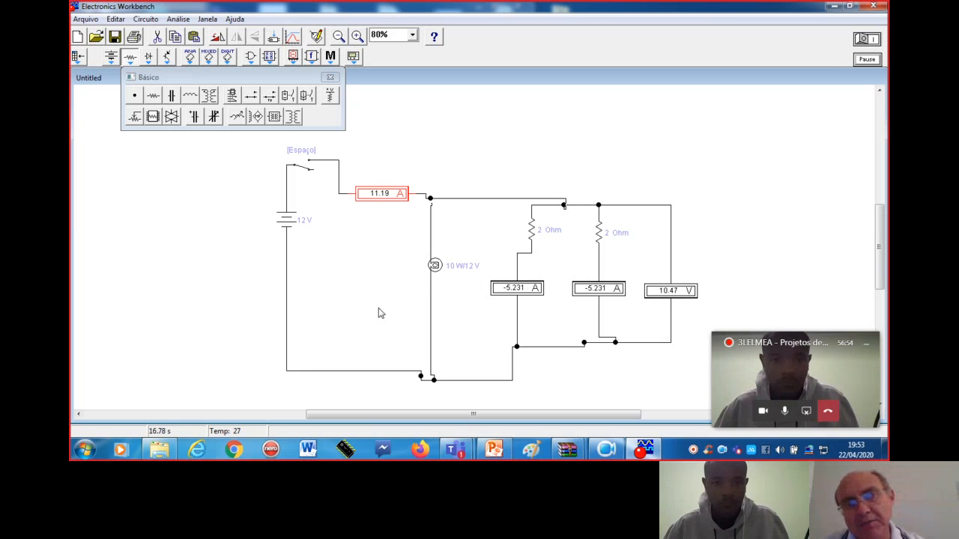
pyautogui.press('space')
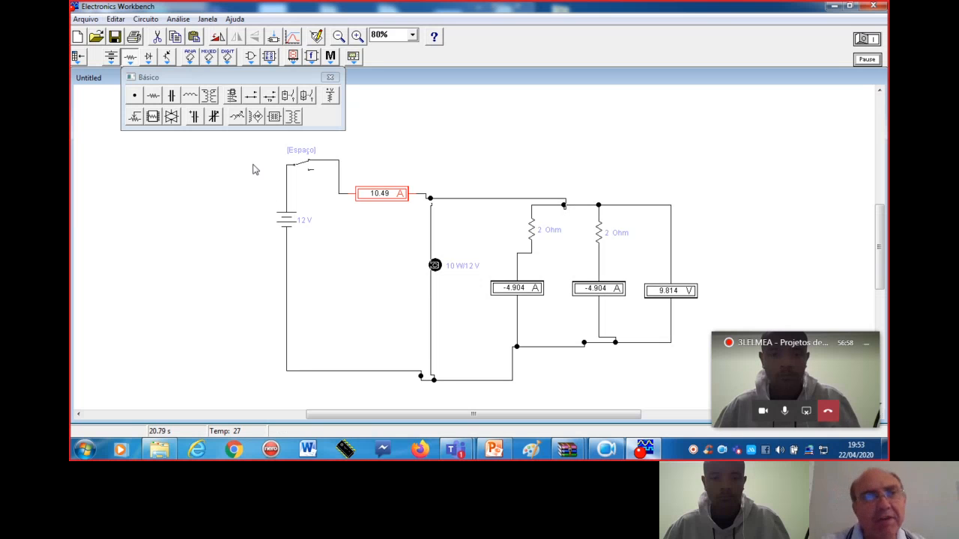
# - Place a red probe above the circuit, wire it to the upper wire after the lamp, and simulate with the switch closed
pyautogui.click(293, 58)
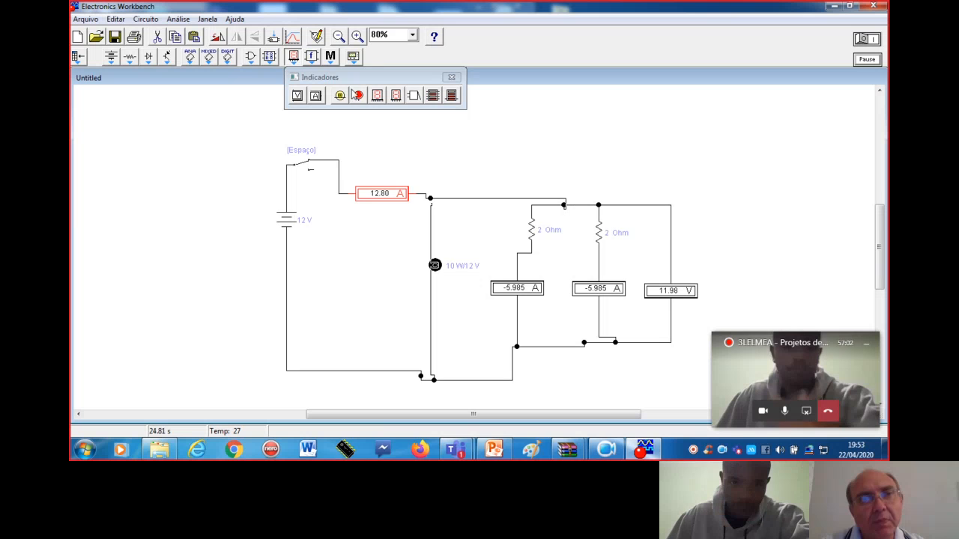
pyautogui.moveTo(344, 94); pyautogui.dragTo(470, 153)
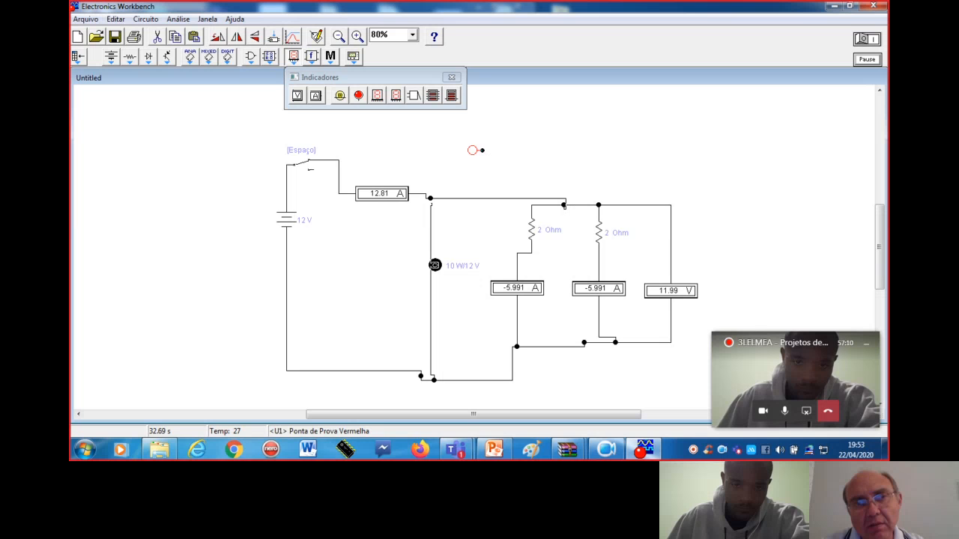
pyautogui.moveTo(481, 192); pyautogui.dragTo(482, 199)
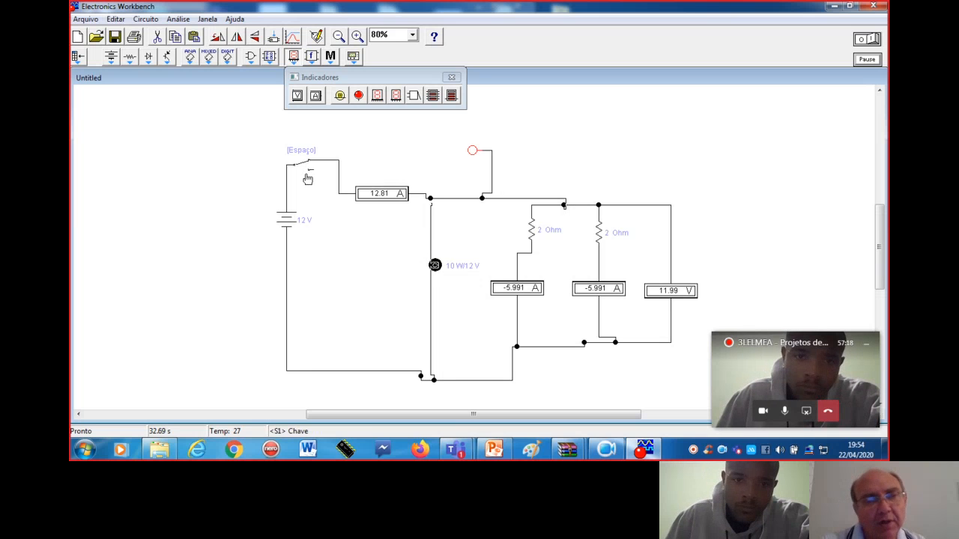
pyautogui.click(871, 41)
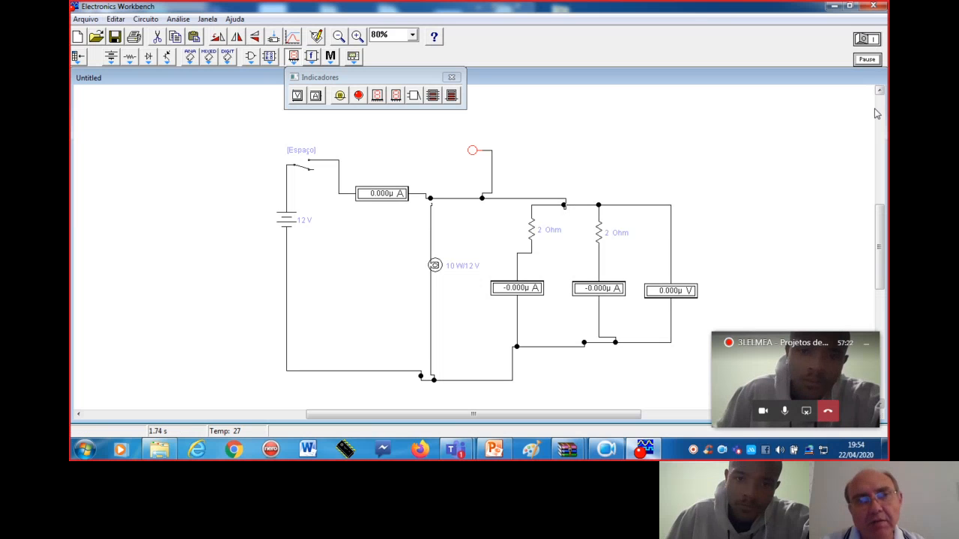
pyautogui.press('space')
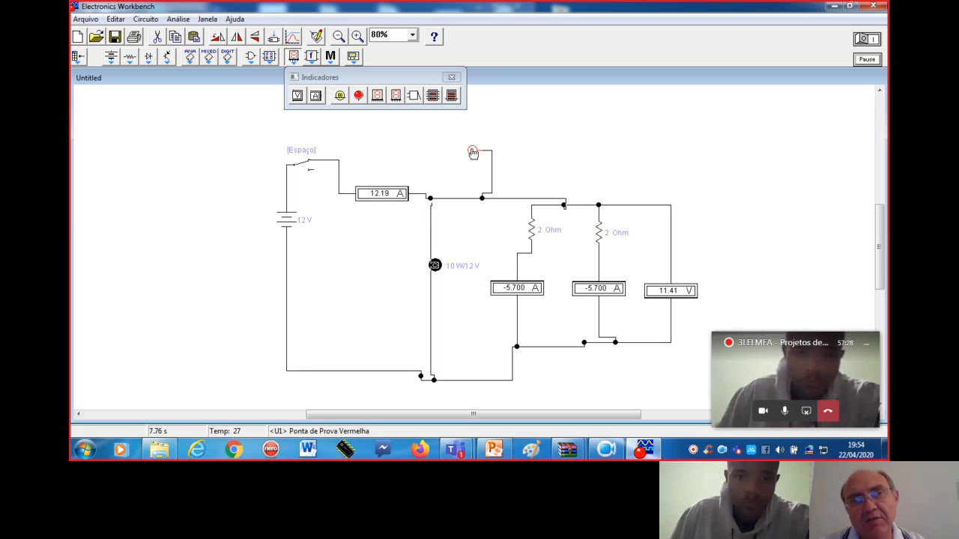
# - Examine the red probe's label and model library options, closing its properties without changes
pyautogui.doubleClick(474, 153)
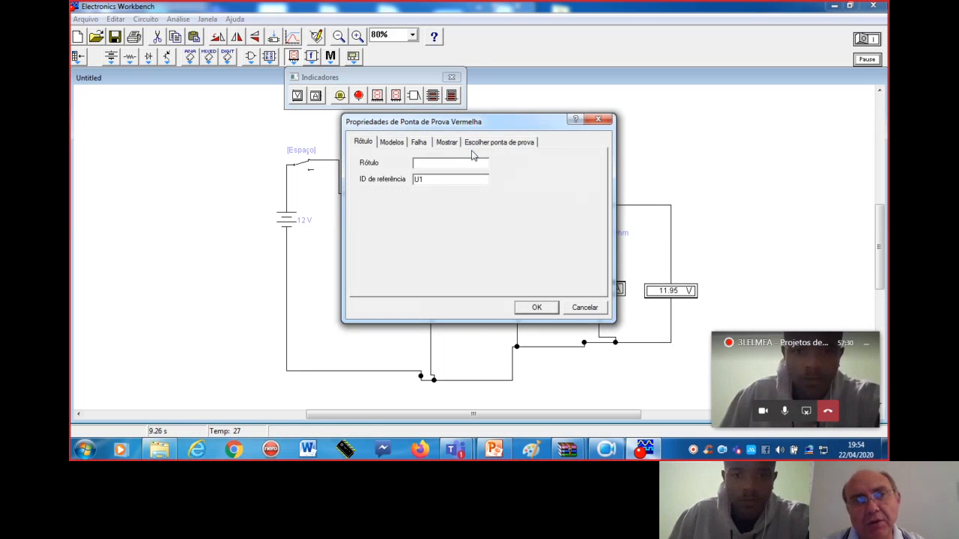
pyautogui.click(391, 143)
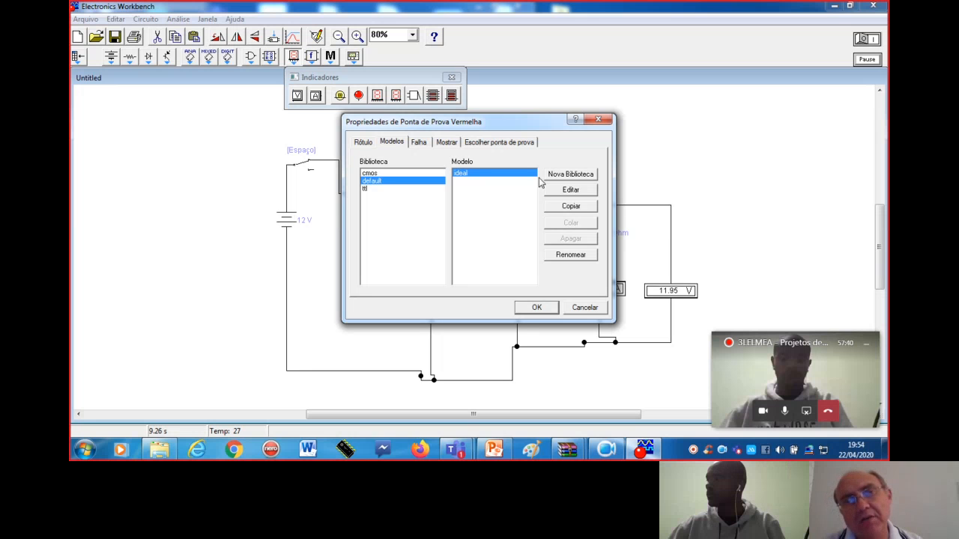
pyautogui.click(598, 120)
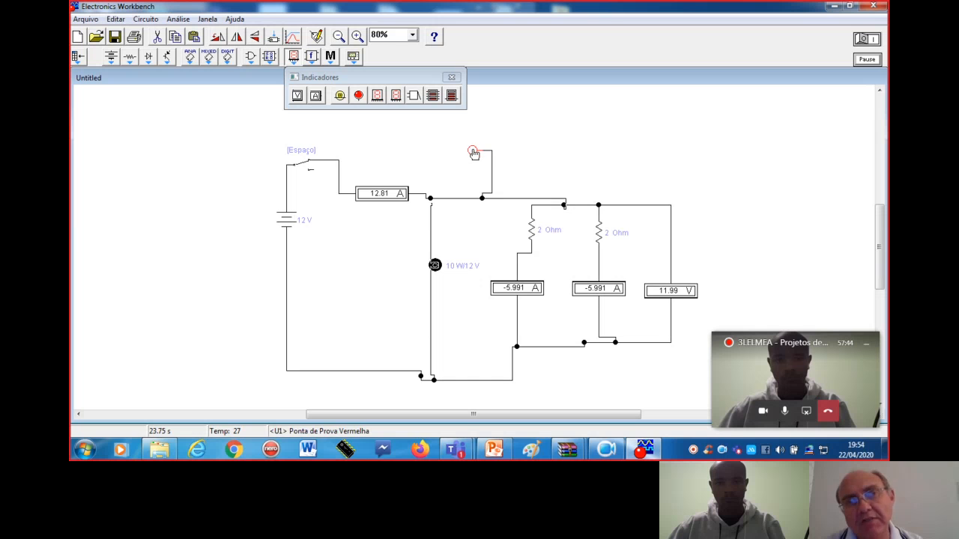
# - Delete the red probe attached to the upper wire
pyautogui.rightClick(473, 152)
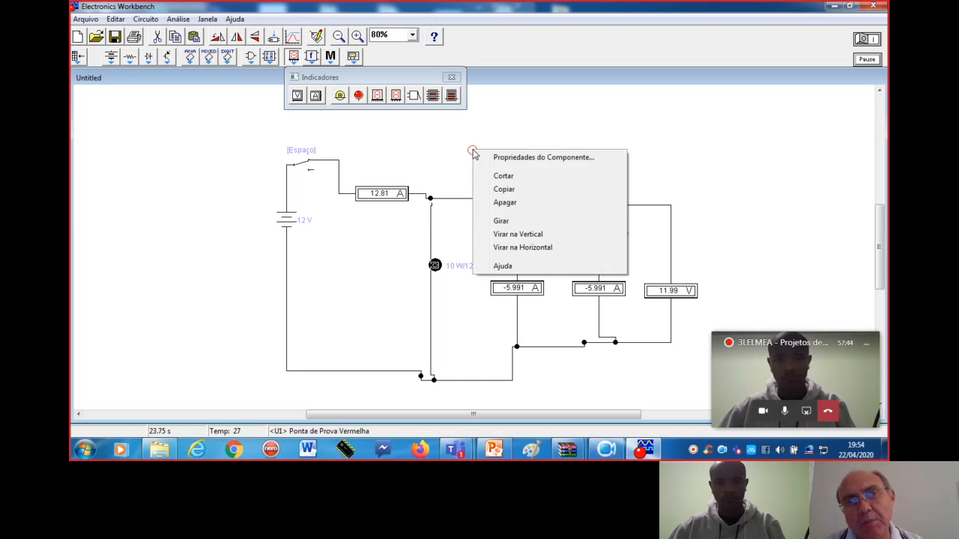
pyautogui.click(502, 204)
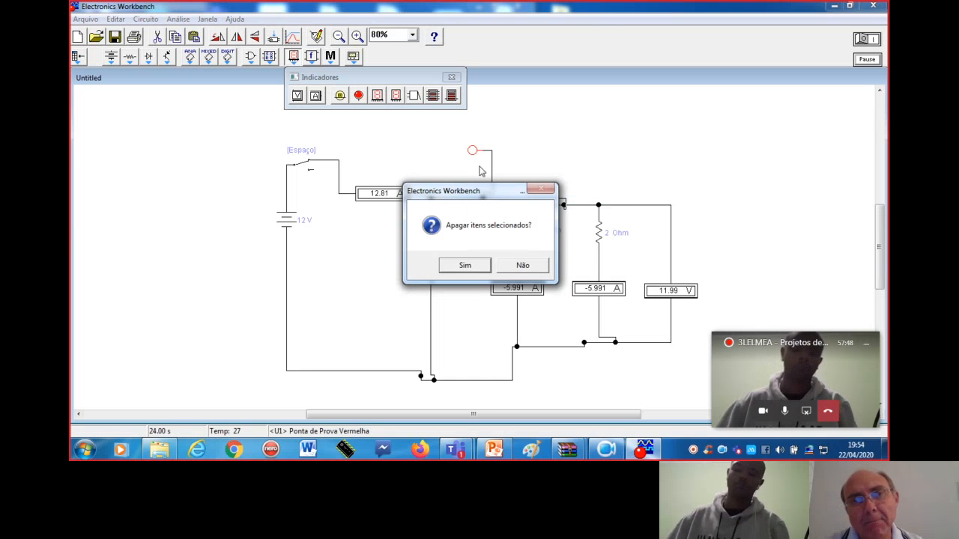
pyautogui.click(464, 265)
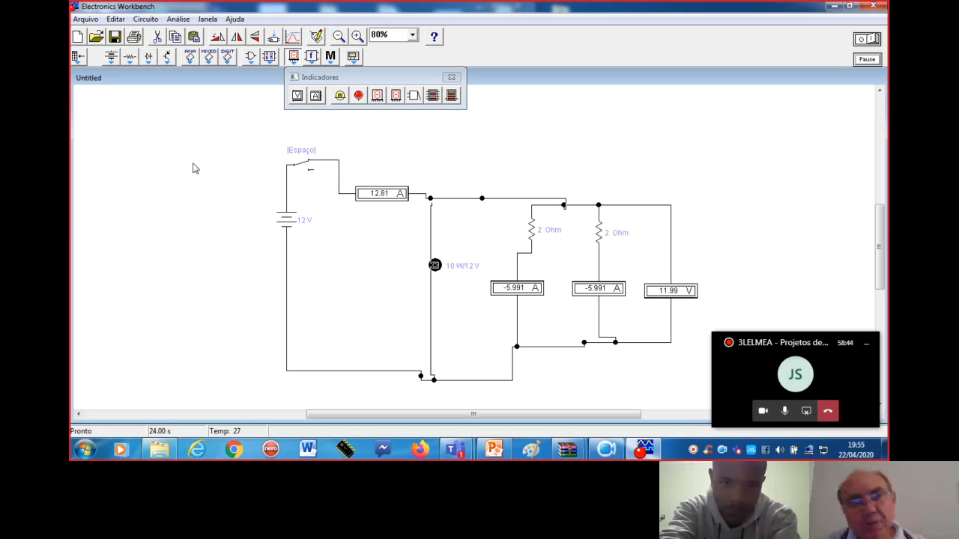
# - Delete the entire battery, lamp and resistor circuit from the workspace
pyautogui.moveTo(231, 128); pyautogui.dragTo(586, 396)
pyautogui.moveTo(618, 277); pyautogui.dragTo(693, 323)
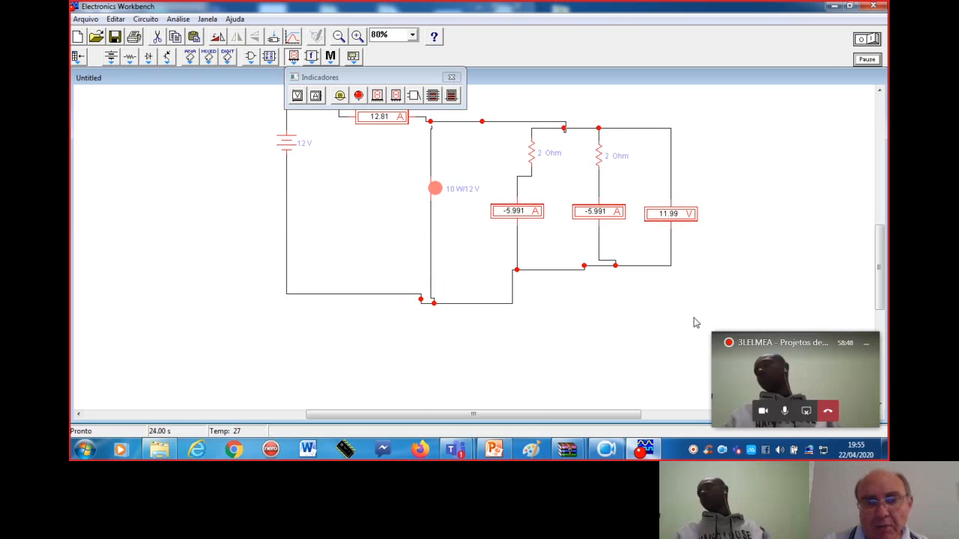
pyautogui.press('Delete')
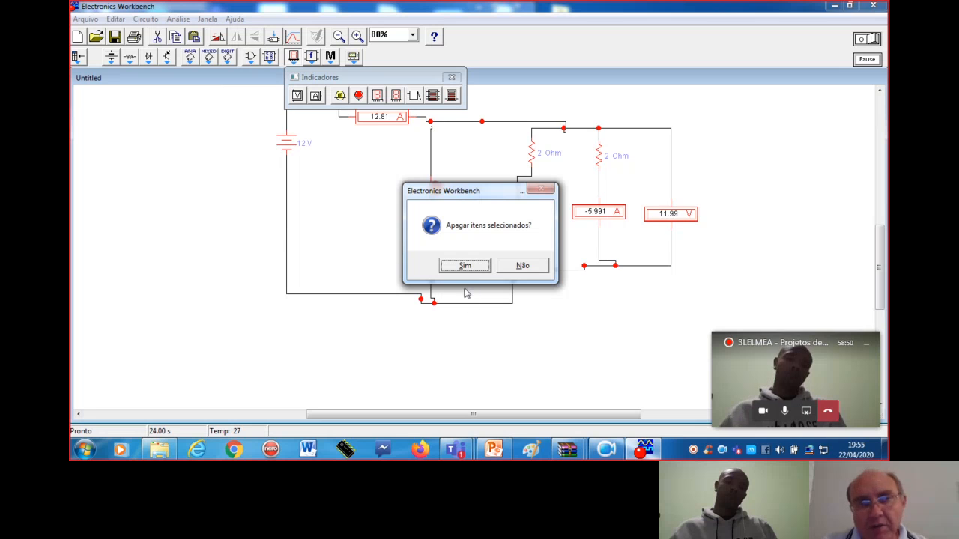
pyautogui.click(451, 268)
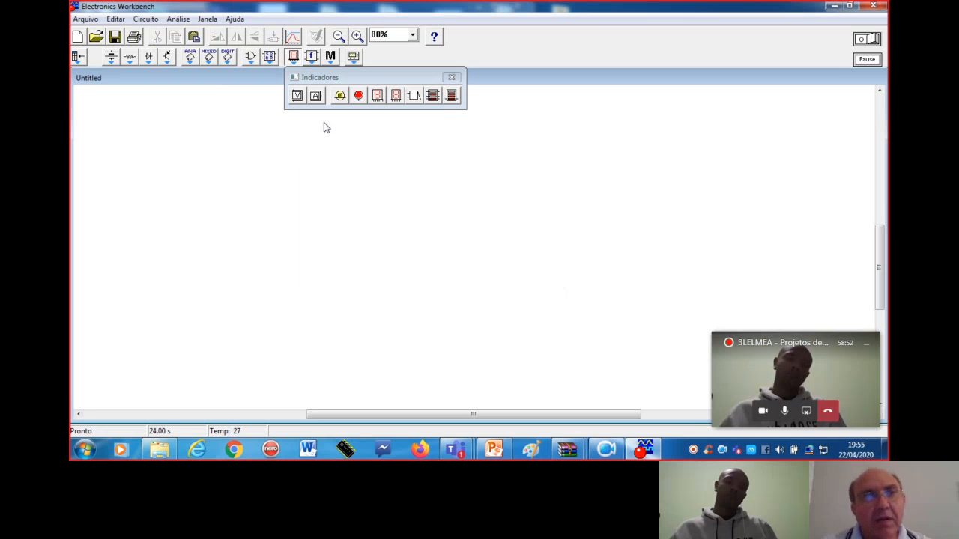
# - Place a two-input AND gate with two switches before it, and wire each switch's upper contact to a gate input
pyautogui.click(252, 57)
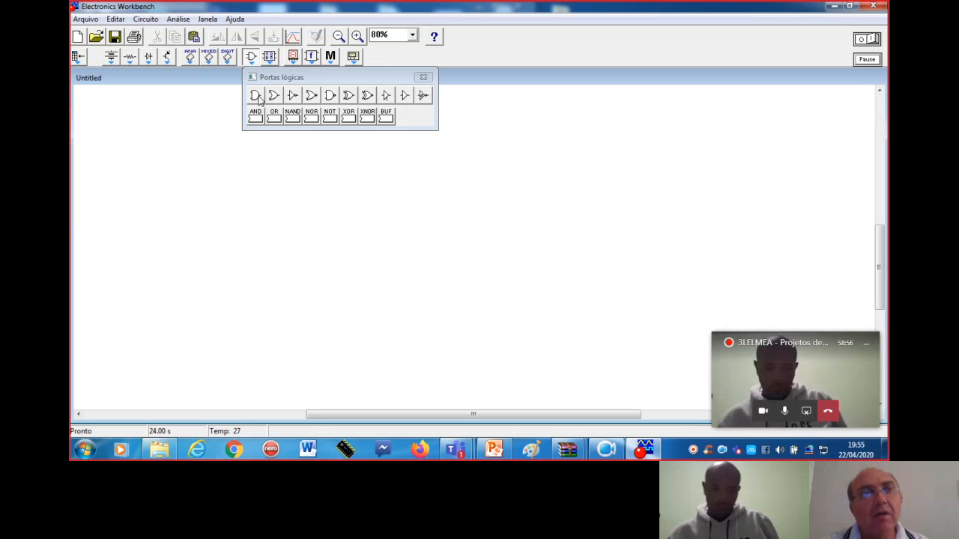
pyautogui.moveTo(257, 97); pyautogui.dragTo(471, 227)
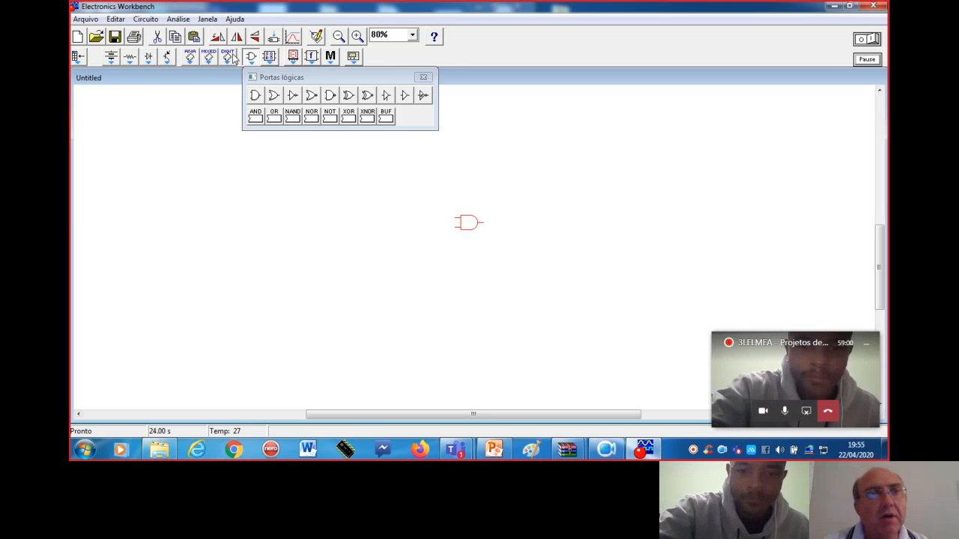
pyautogui.click(148, 56)
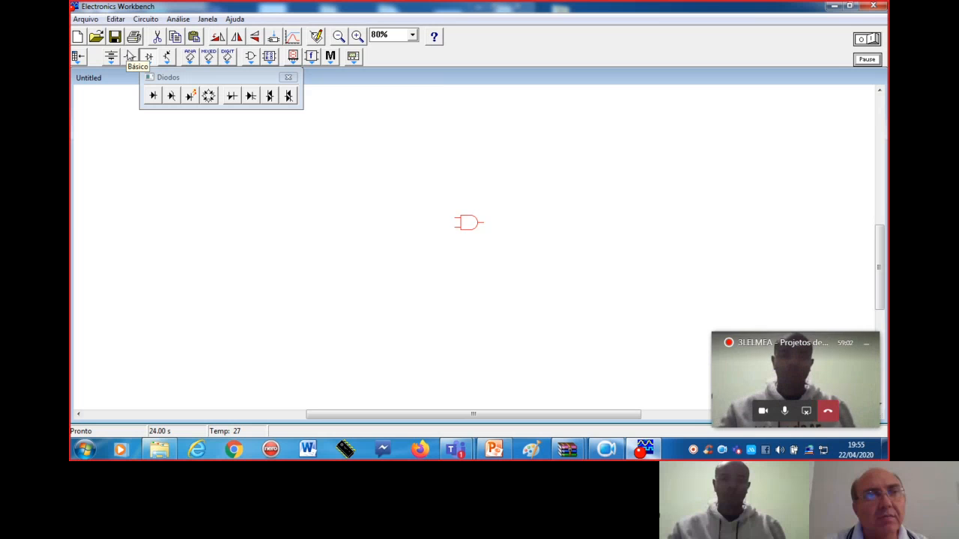
pyautogui.click(129, 56)
pyautogui.moveTo(255, 99); pyautogui.dragTo(362, 196)
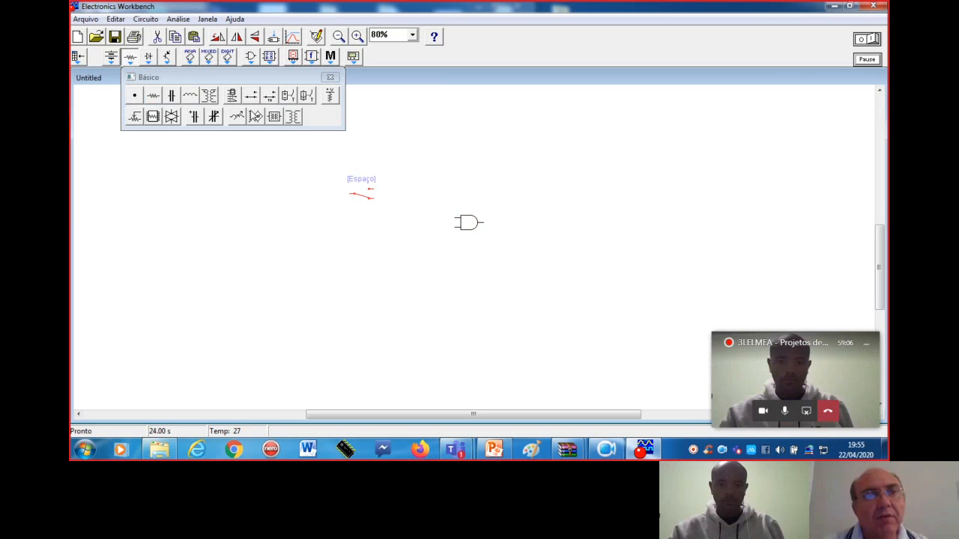
pyautogui.moveTo(252, 102); pyautogui.dragTo(358, 240)
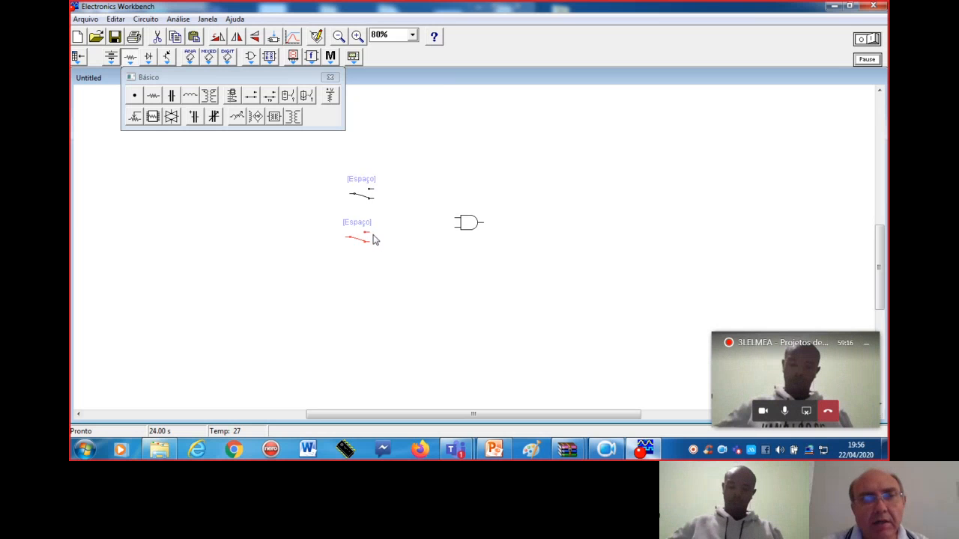
pyautogui.moveTo(369, 232); pyautogui.dragTo(454, 226)
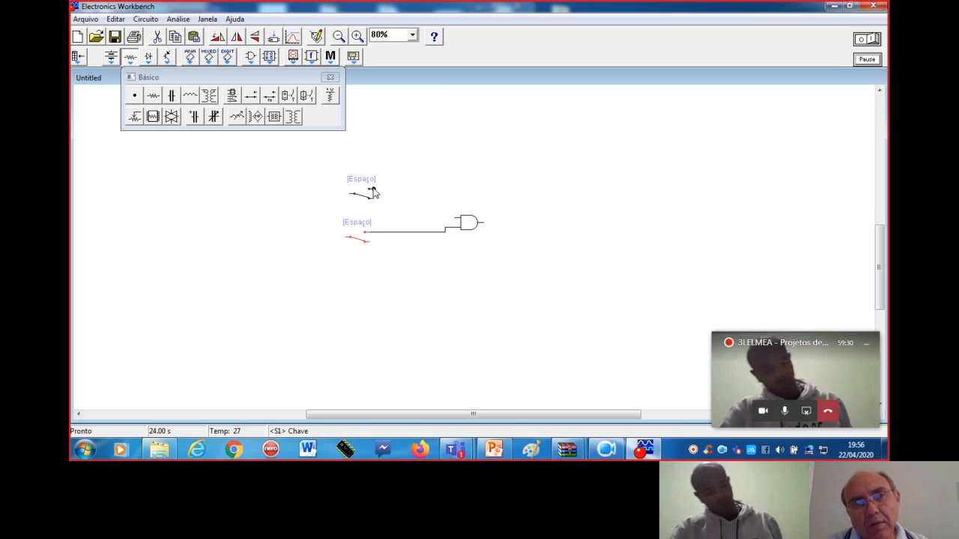
pyautogui.moveTo(372, 189); pyautogui.dragTo(454, 218)
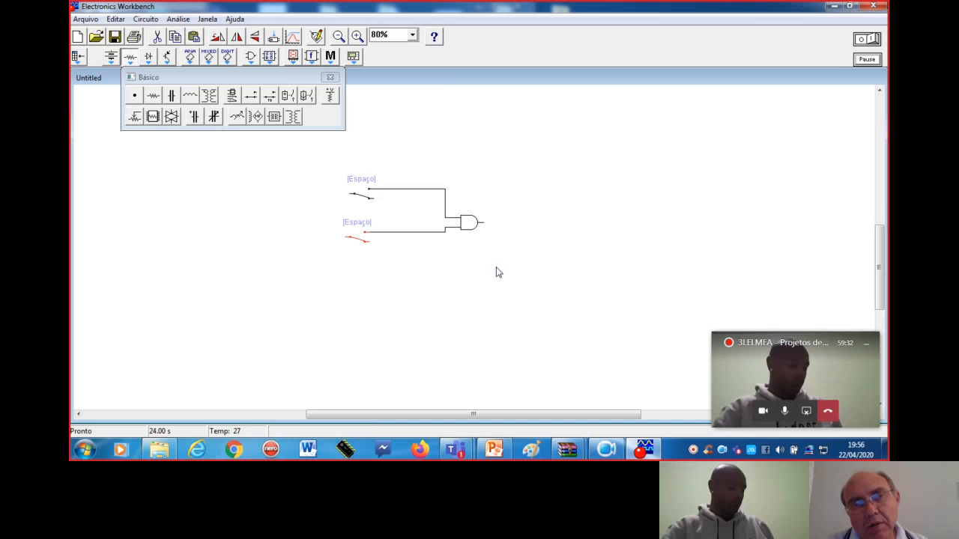
# - Set the lower switch's control key to C
pyautogui.rightClick(356, 227)
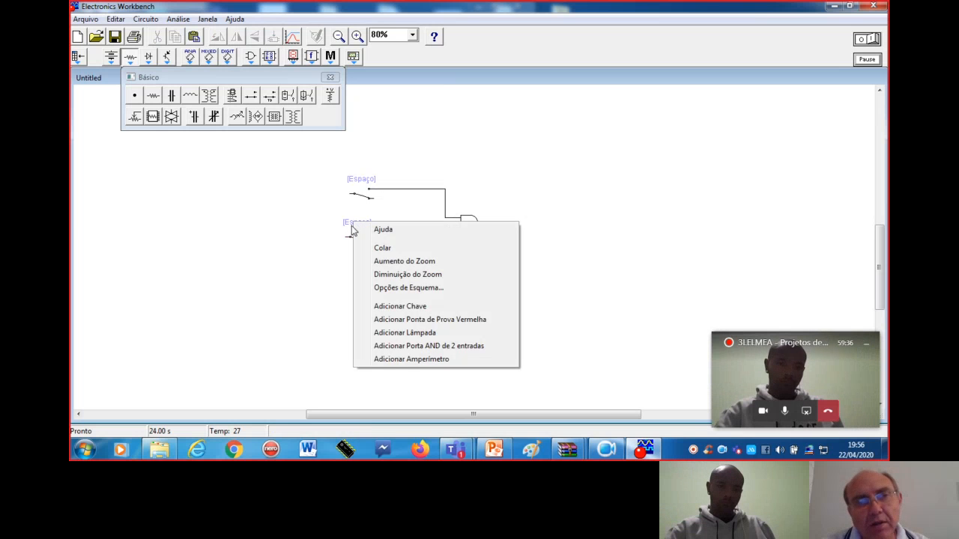
pyautogui.click(328, 196)
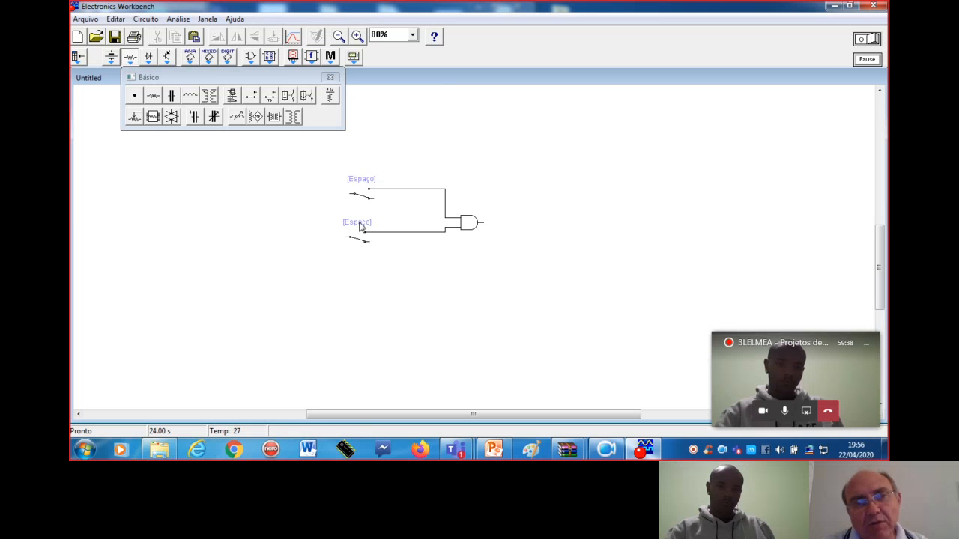
pyautogui.click(357, 244)
pyautogui.doubleClick(357, 245)
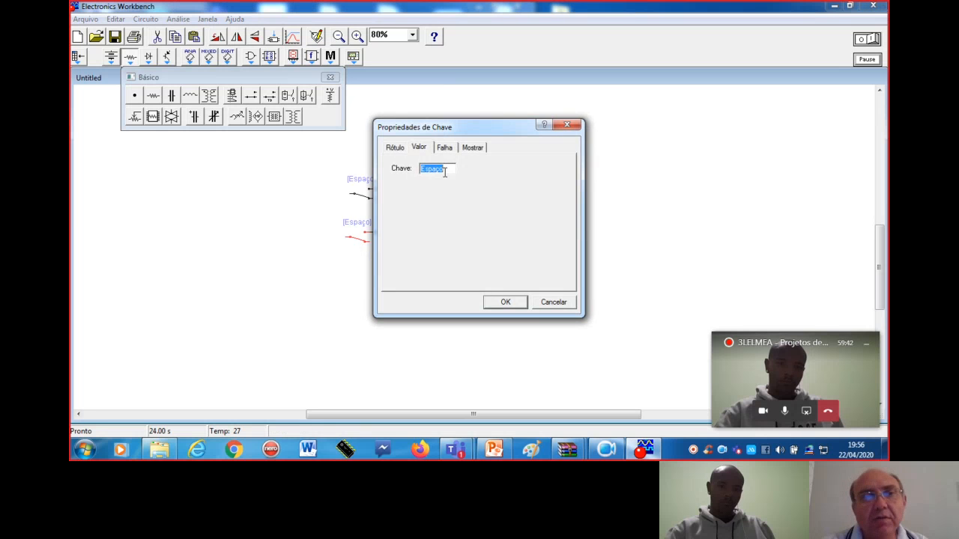
pyautogui.click(419, 149)
pyautogui.moveTo(429, 170); pyautogui.dragTo(415, 171)
pyautogui.press('BackSpace')
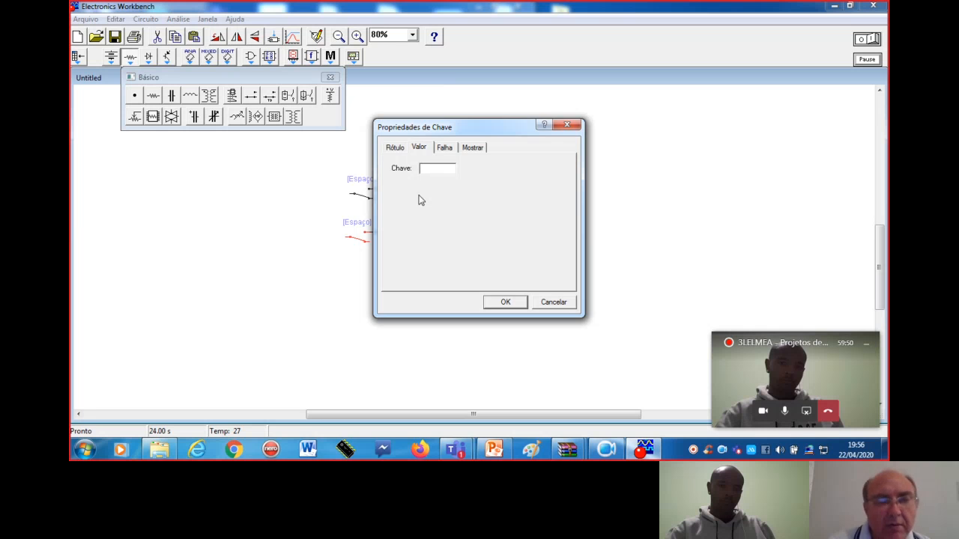
pyautogui.click(501, 304)
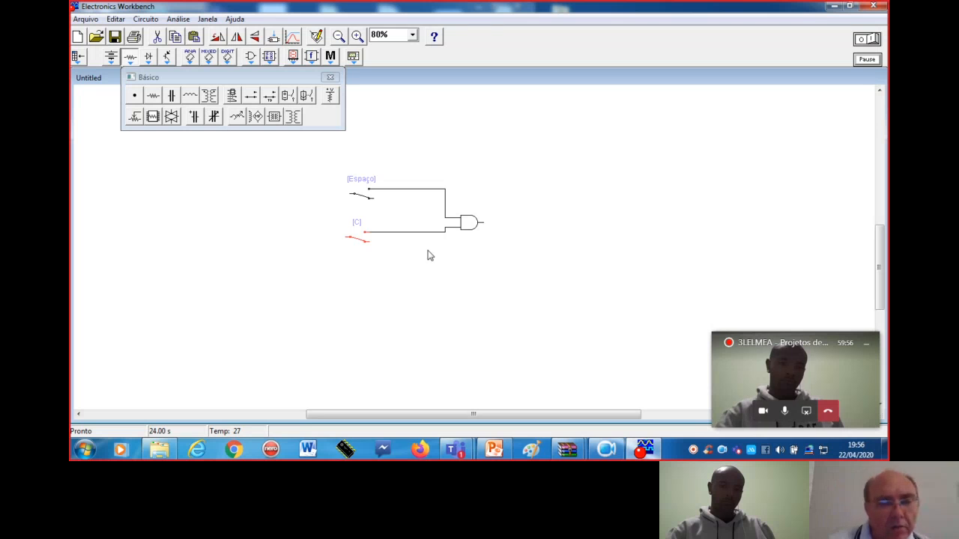
pyautogui.press('c')
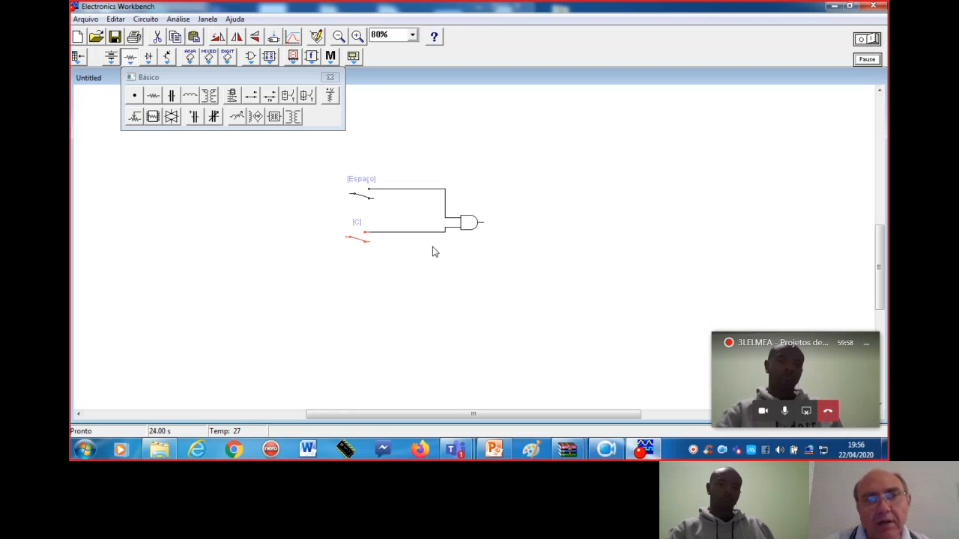
pyautogui.press('space')
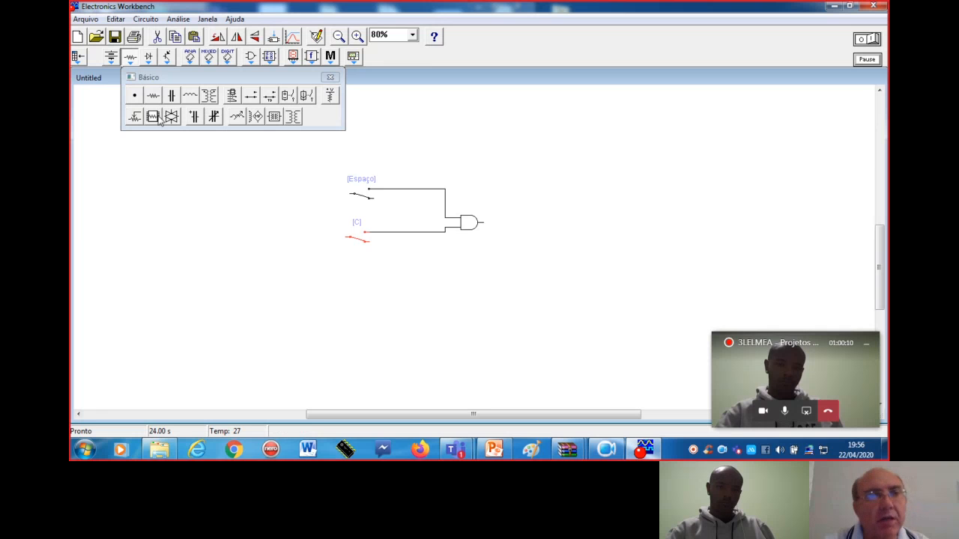
# - Place a 12 V battery beside the switches, and a red probe wired to the AND gate's output
pyautogui.click(111, 58)
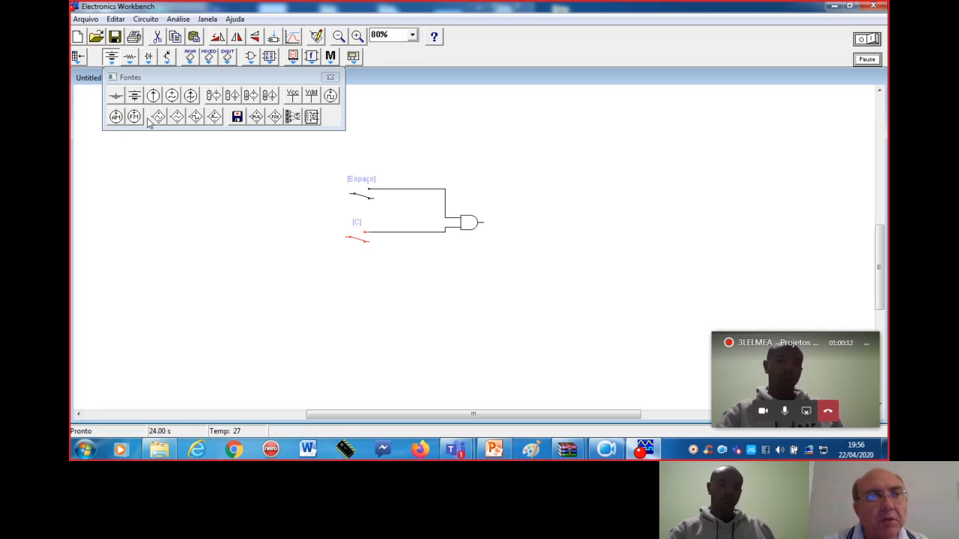
pyautogui.moveTo(134, 95); pyautogui.dragTo(292, 215)
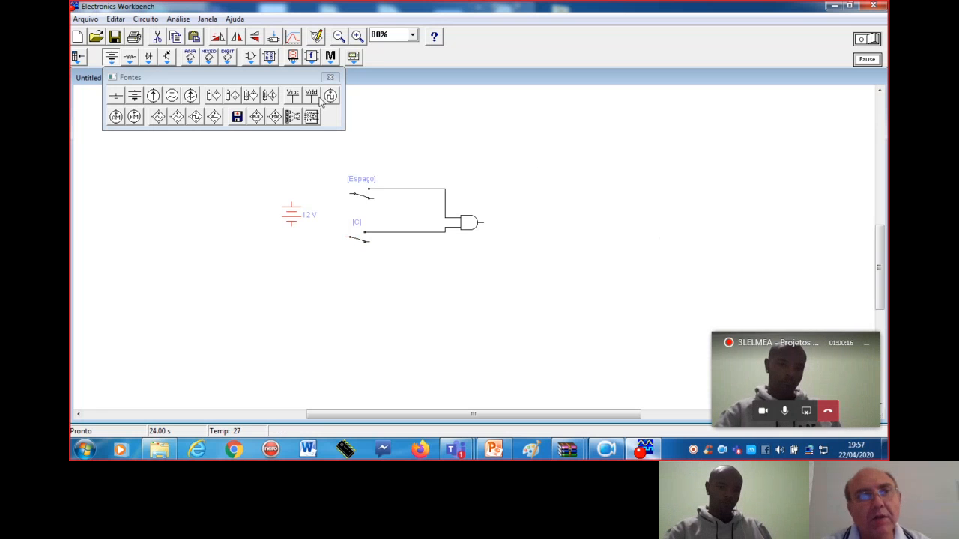
pyautogui.click(294, 57)
pyautogui.moveTo(359, 97); pyautogui.dragTo(499, 196)
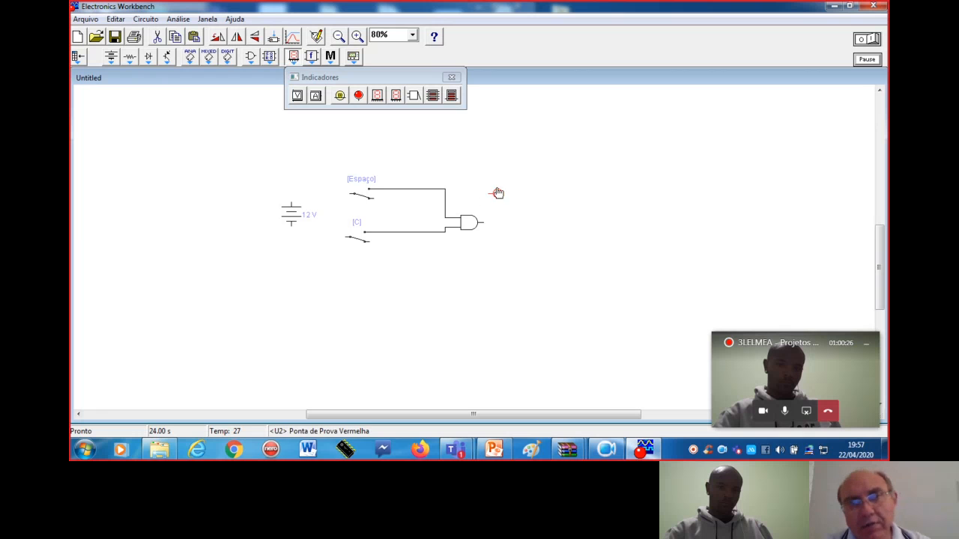
pyautogui.moveTo(499, 201); pyautogui.dragTo(506, 230)
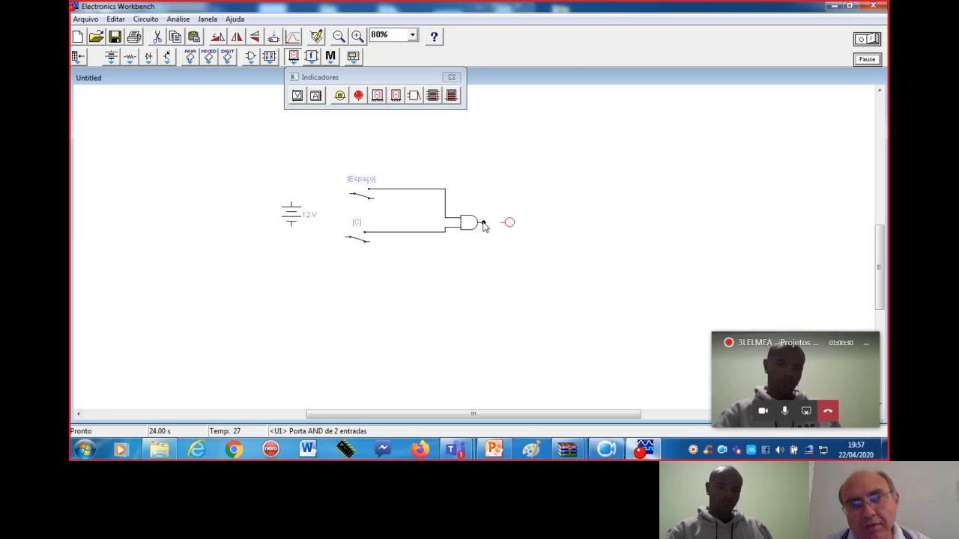
pyautogui.moveTo(479, 222); pyautogui.dragTo(501, 223)
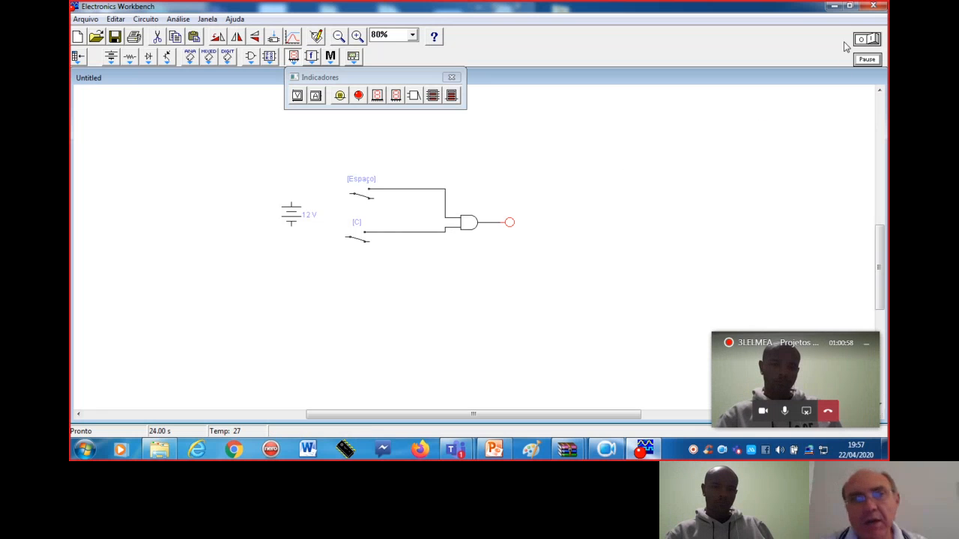
# - Wire the battery's positive terminal to both switches' common terminals, and test the circuit in simulation with the upper switch toggled
pyautogui.click(359, 241)
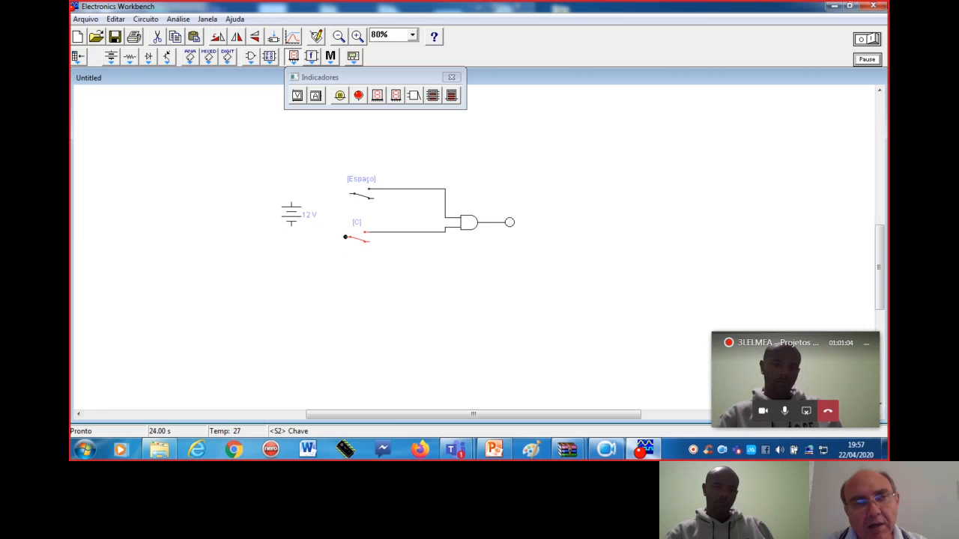
pyautogui.moveTo(319, 215); pyautogui.dragTo(291, 203)
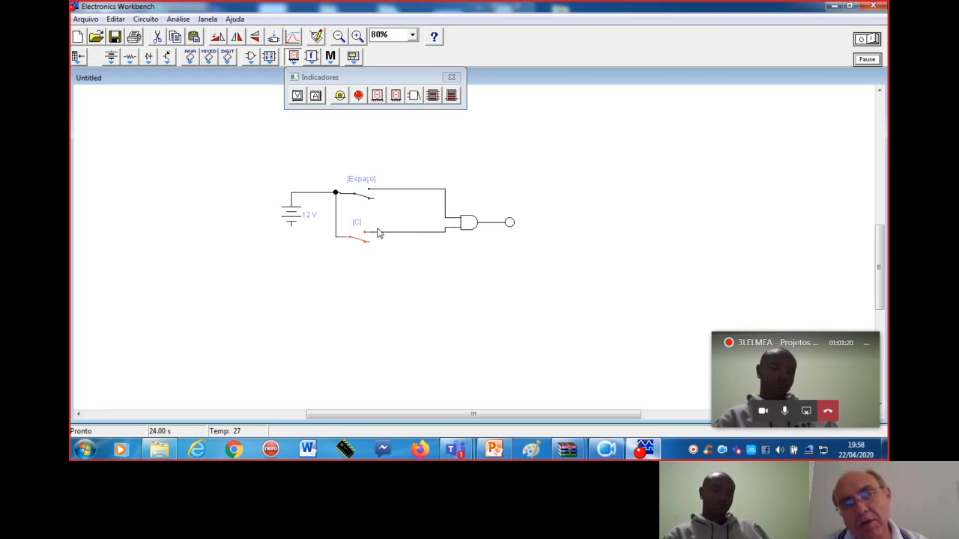
pyautogui.click(869, 40)
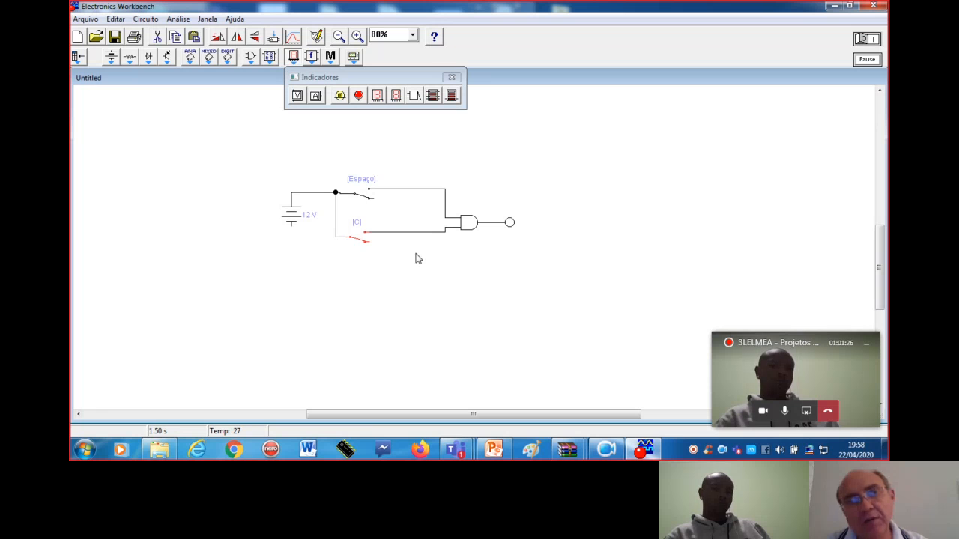
pyautogui.click(865, 39)
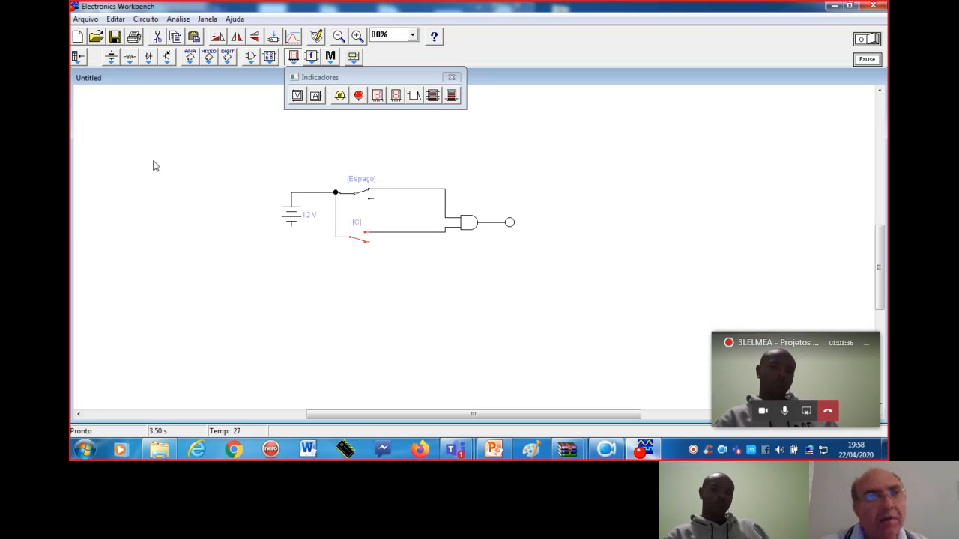
# - Add a ground below the battery and wire it to the battery's negative terminal
pyautogui.click(111, 58)
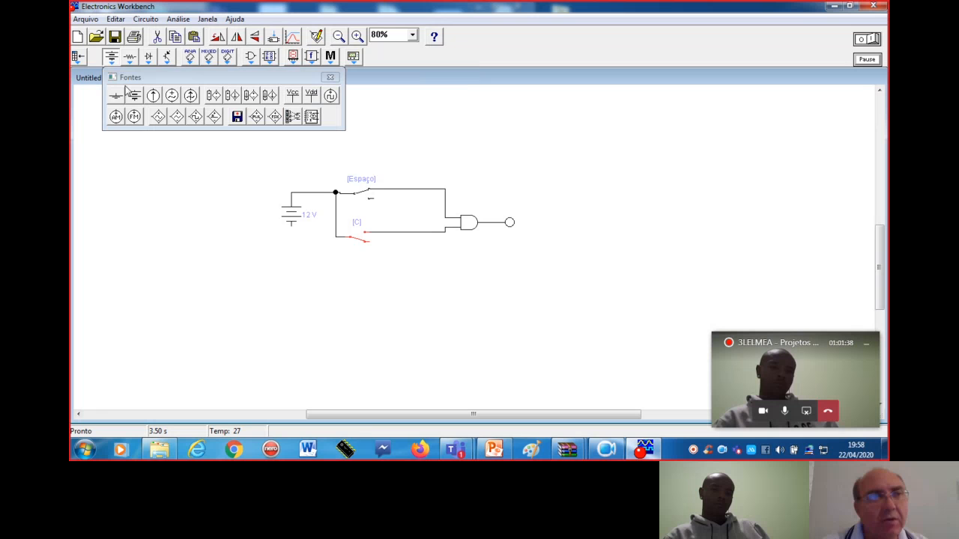
pyautogui.moveTo(116, 97); pyautogui.dragTo(288, 240)
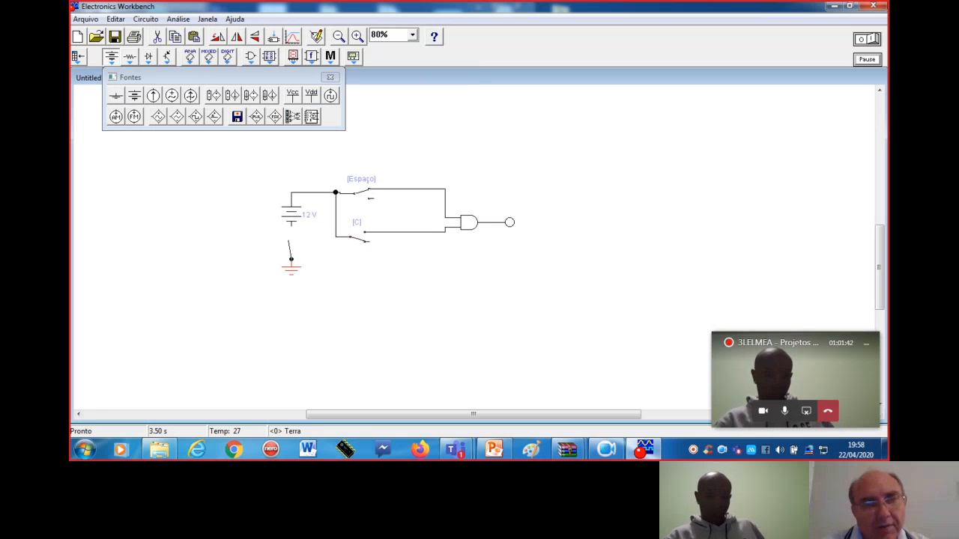
pyautogui.click(423, 300)
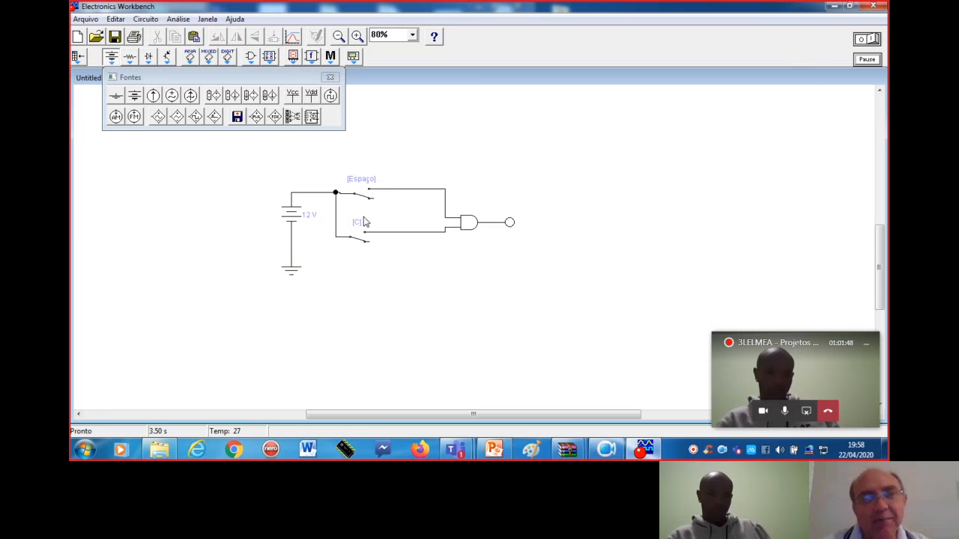
# - Simulate the AND circuit with both switches open, with only the upper switch closed, and with only the C switch closed
pyautogui.click(871, 41)
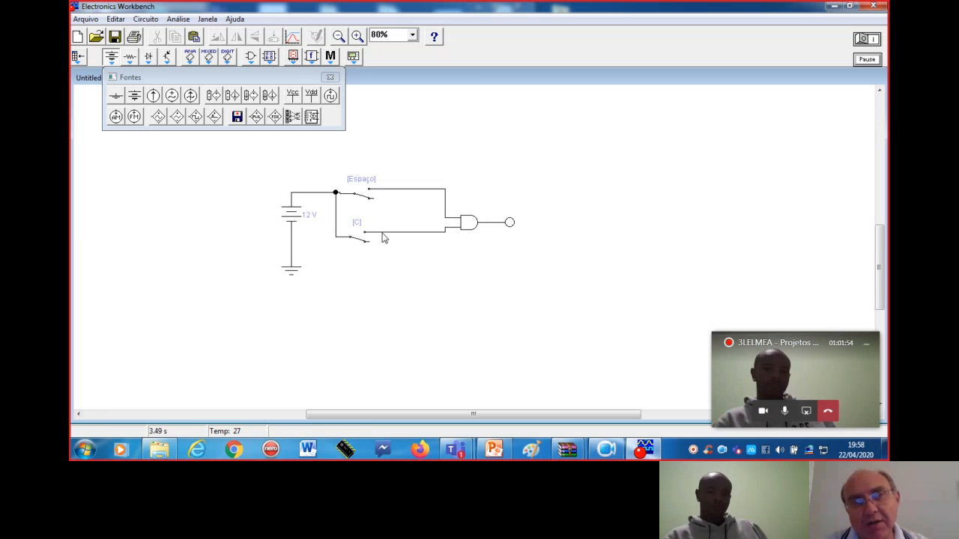
pyautogui.click(867, 39)
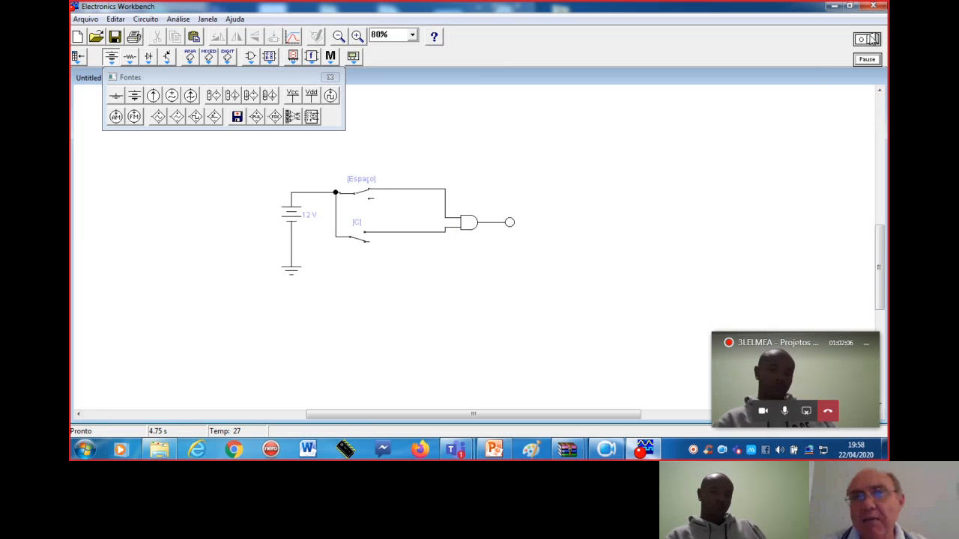
pyautogui.click(865, 40)
pyautogui.click(861, 40)
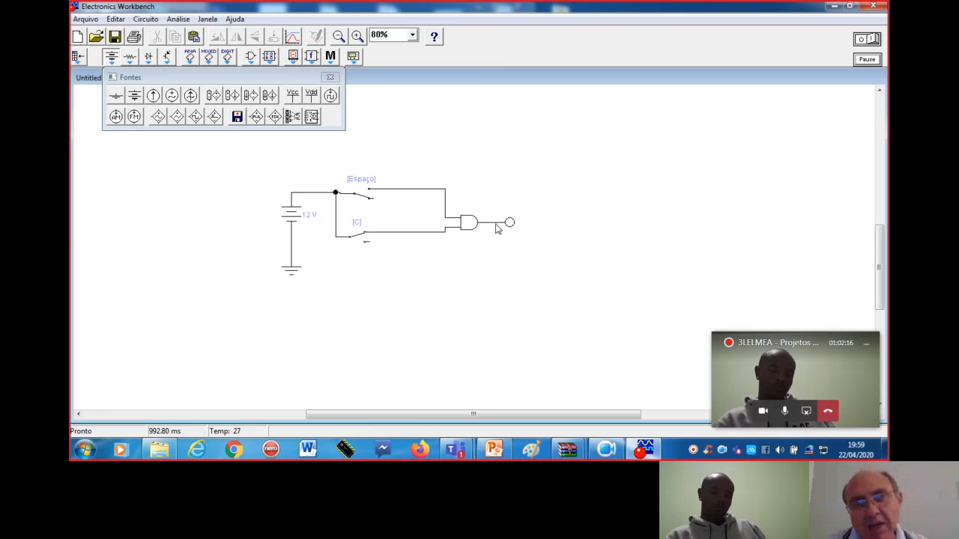
# - Close the upper switch alongside the C switch and run the simulation with both AND inputs powered
pyautogui.click(873, 41)
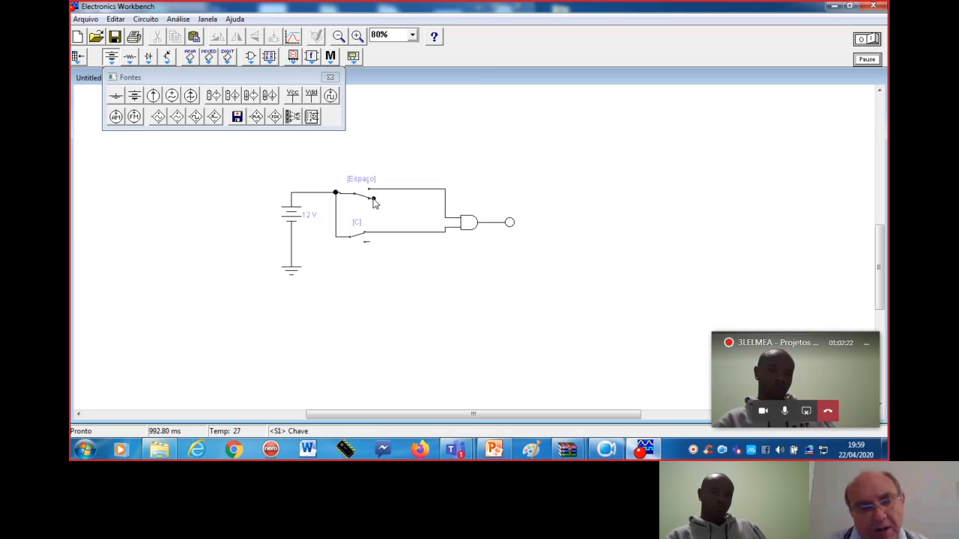
pyautogui.press('space')
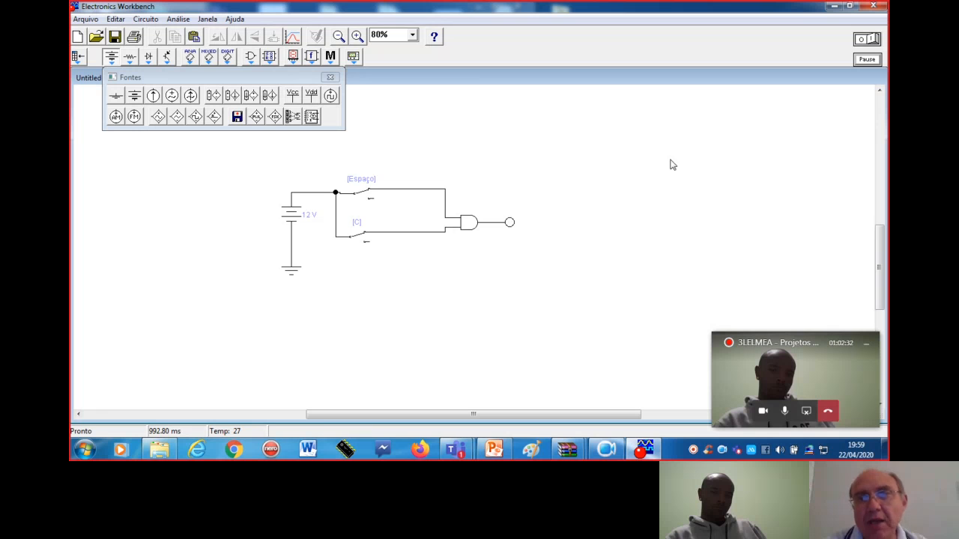
pyautogui.click(869, 39)
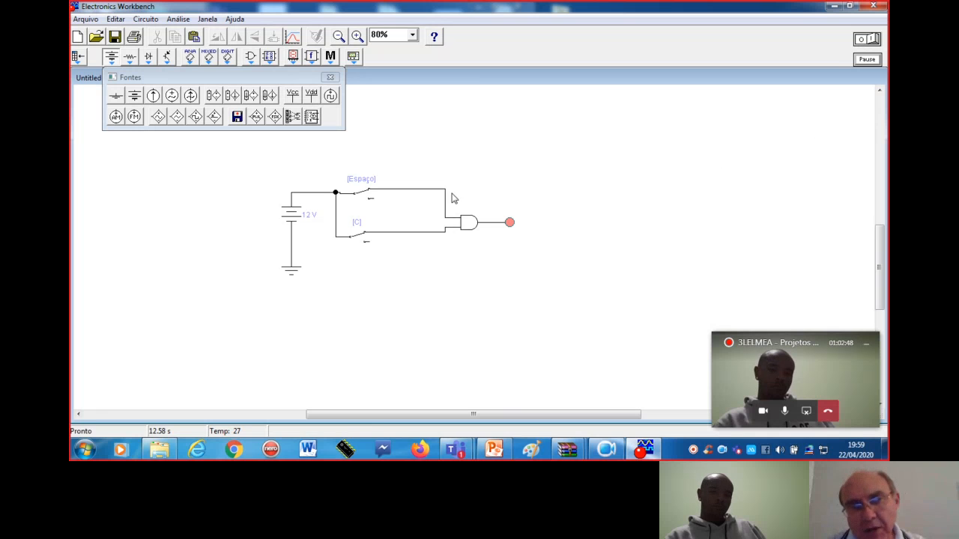
# - Delete the AND gate and place a two-input OR gate between the switches and the red probe
pyautogui.rightClick(465, 220)
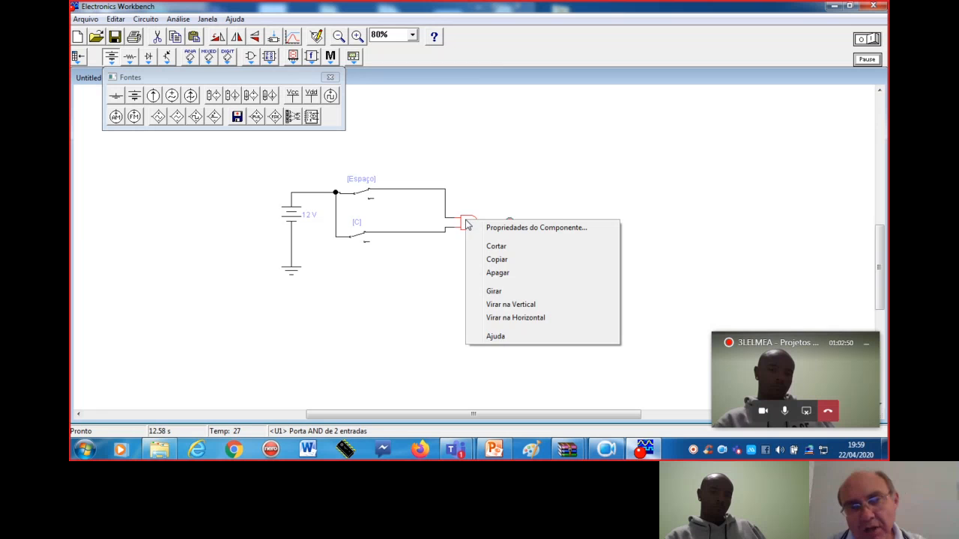
pyautogui.click(497, 273)
pyautogui.click(463, 269)
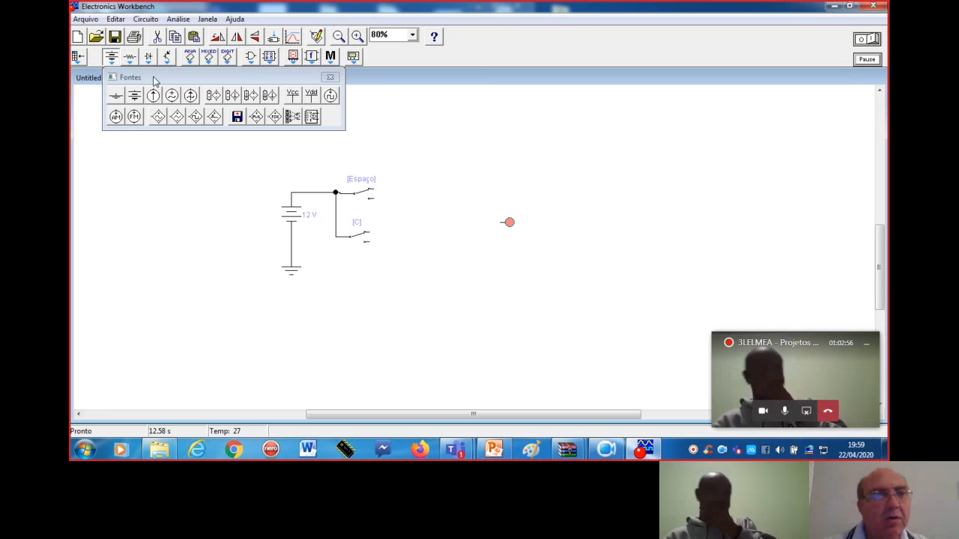
pyautogui.click(251, 57)
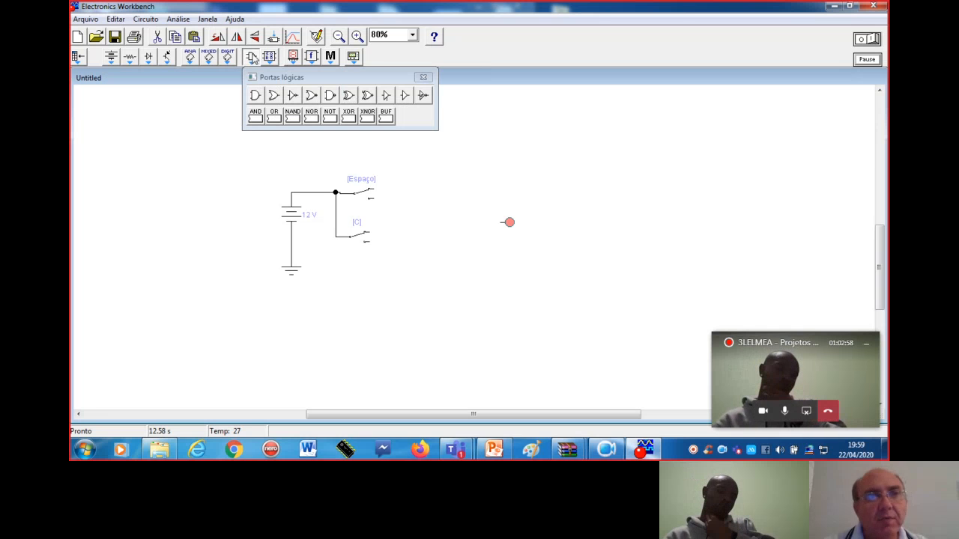
pyautogui.moveTo(275, 103); pyautogui.dragTo(451, 229)
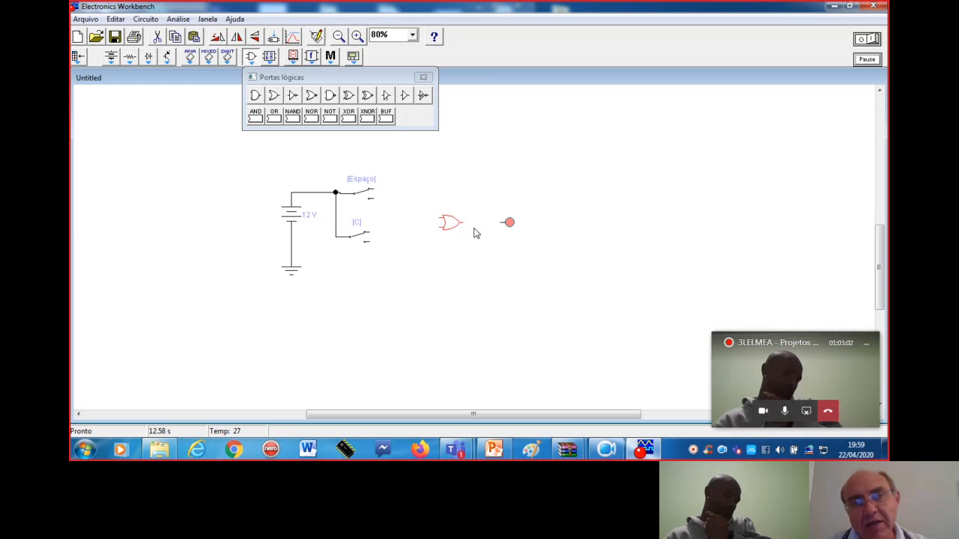
# - Wire the OR gate's output to the red probe and its upper input to the upper switch's lower contact, and run a test simulation
pyautogui.click(755, 109)
pyautogui.click(867, 39)
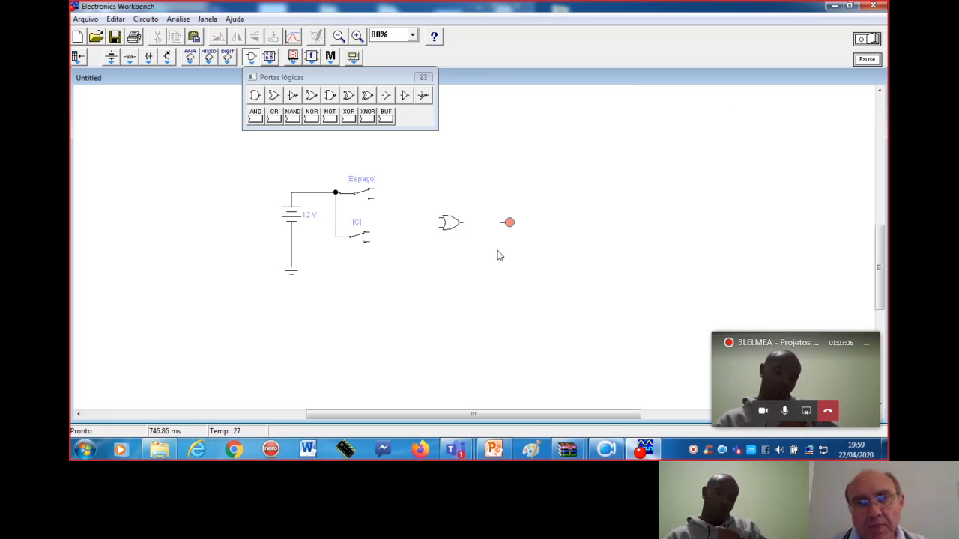
pyautogui.click(508, 222)
pyautogui.moveTo(462, 227); pyautogui.dragTo(507, 222)
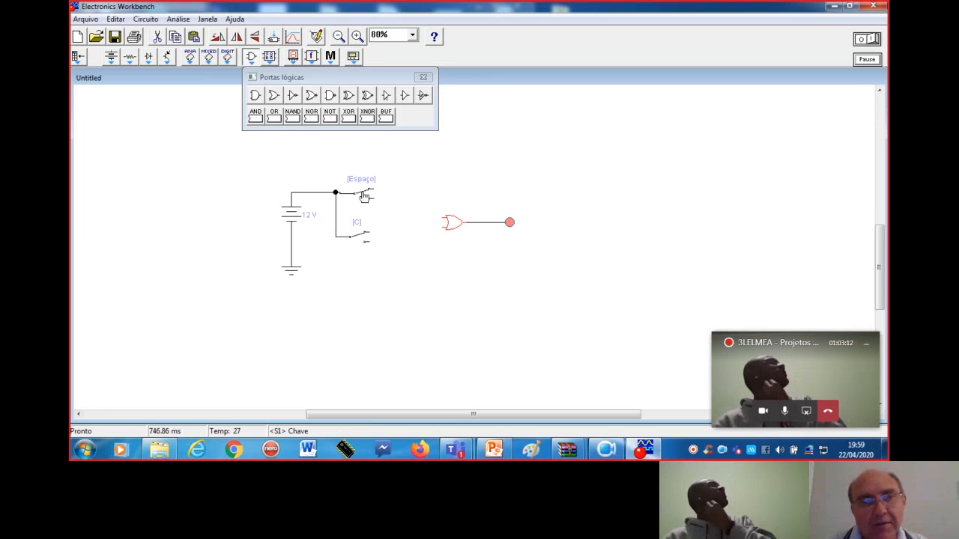
pyautogui.moveTo(443, 218); pyautogui.dragTo(374, 199)
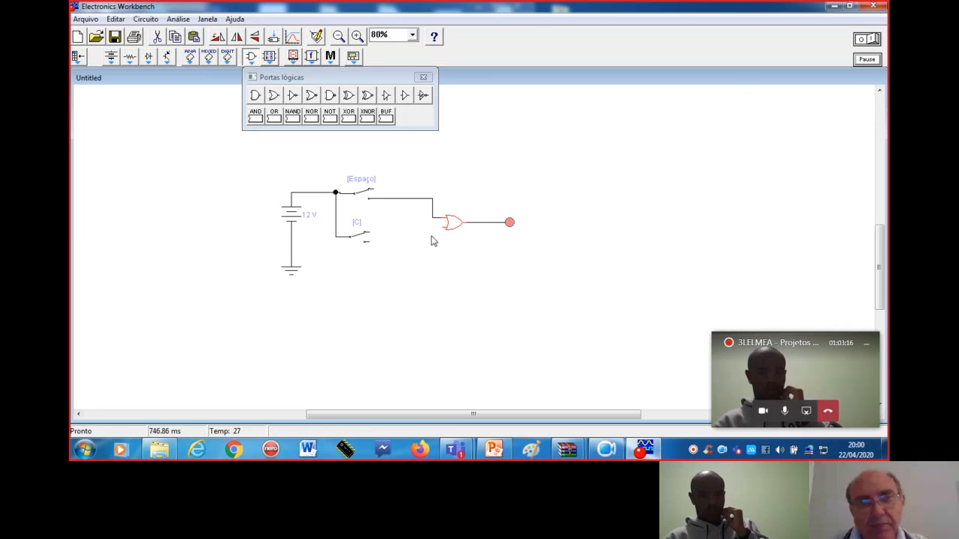
pyautogui.click(867, 41)
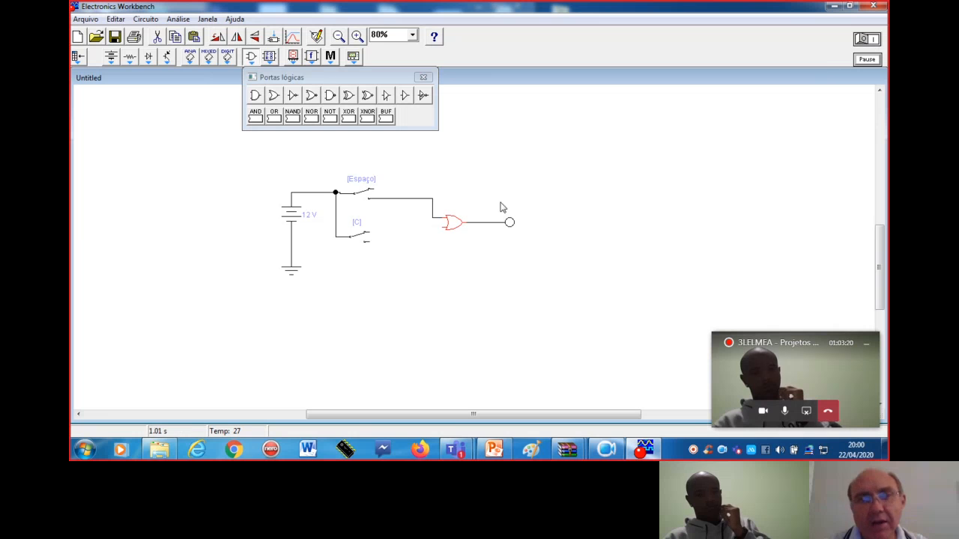
pyautogui.click(861, 43)
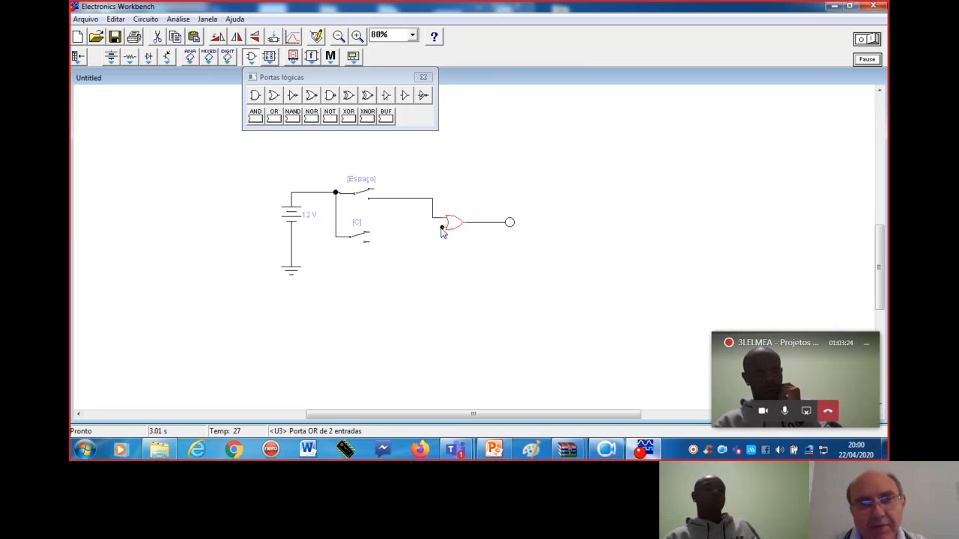
# - Wire the OR gate's lower input to the C switch's lower contact and simulate with both switches open
pyautogui.moveTo(442, 227); pyautogui.dragTo(369, 243)
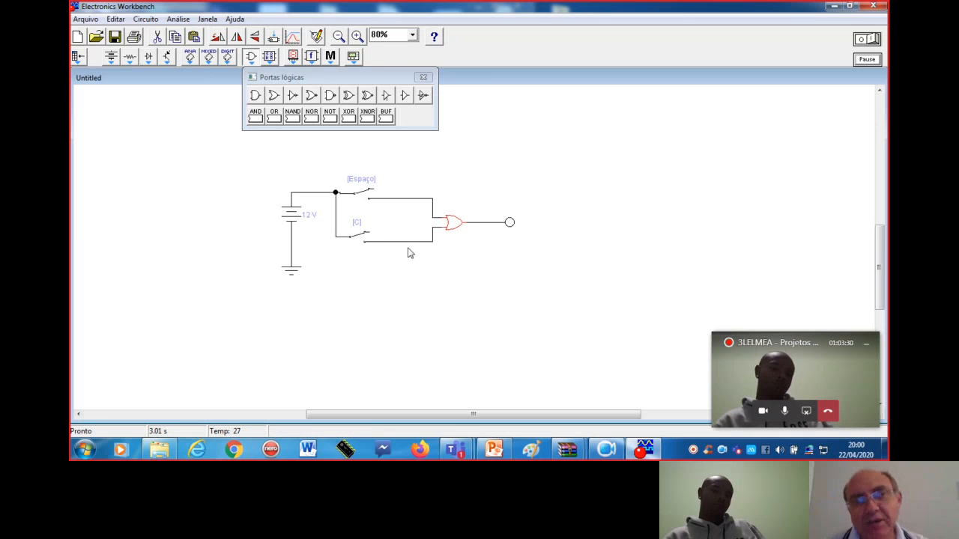
pyautogui.click(869, 40)
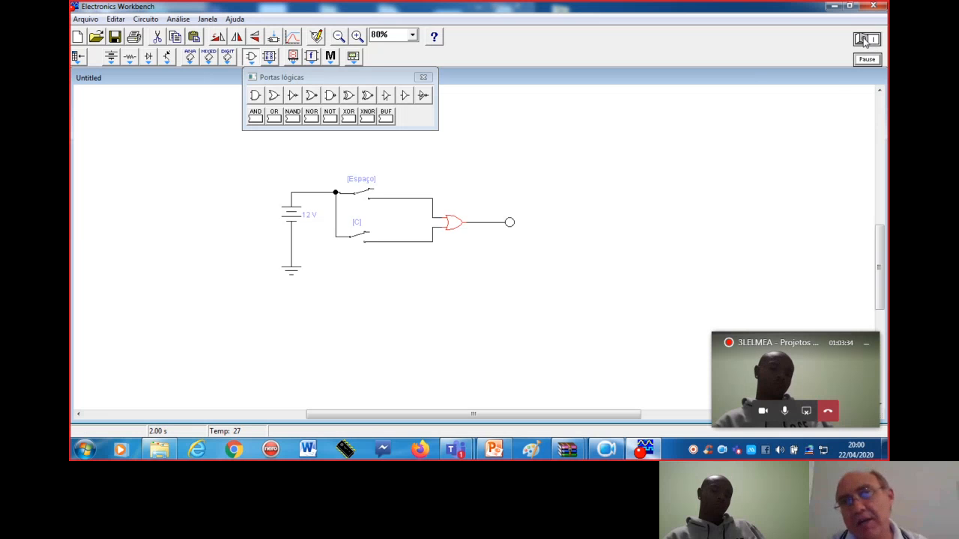
pyautogui.click(865, 41)
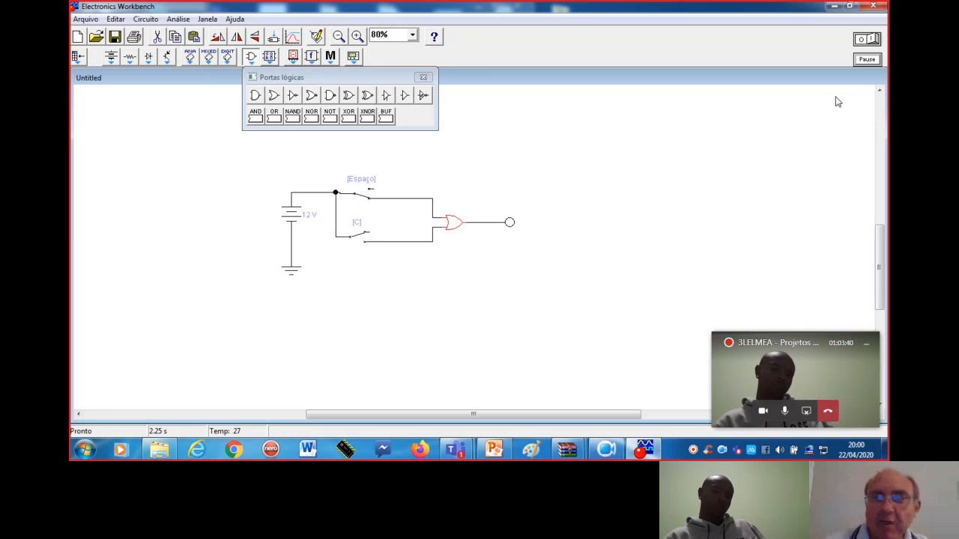
# - Simulate the OR circuit with only the upper switch closed, with both switches open, and with only the C switch closed
pyautogui.click(869, 39)
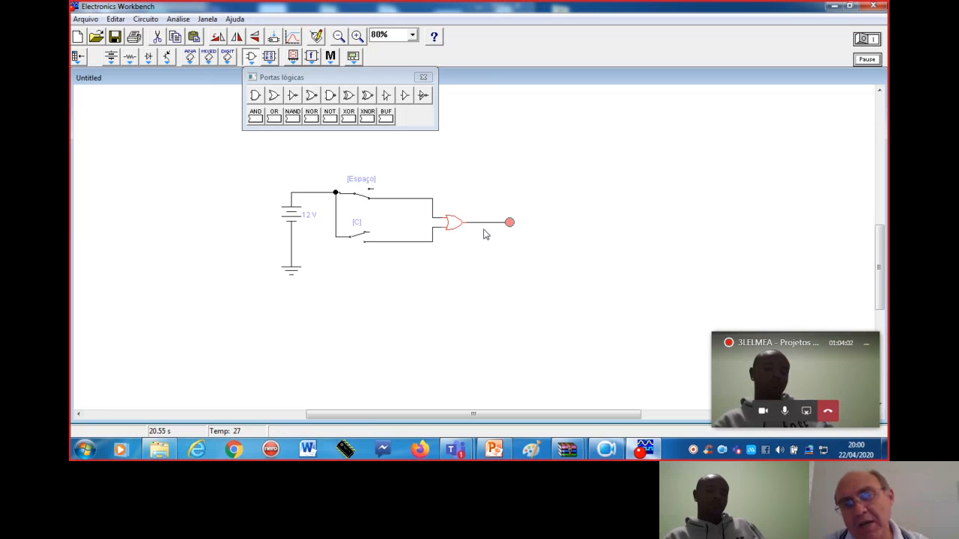
pyautogui.press('space')
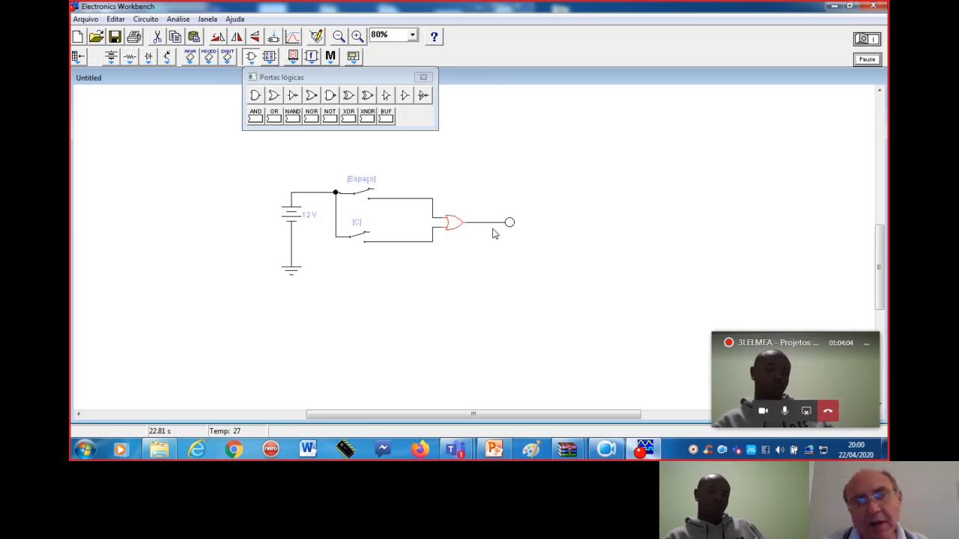
pyautogui.click(358, 239)
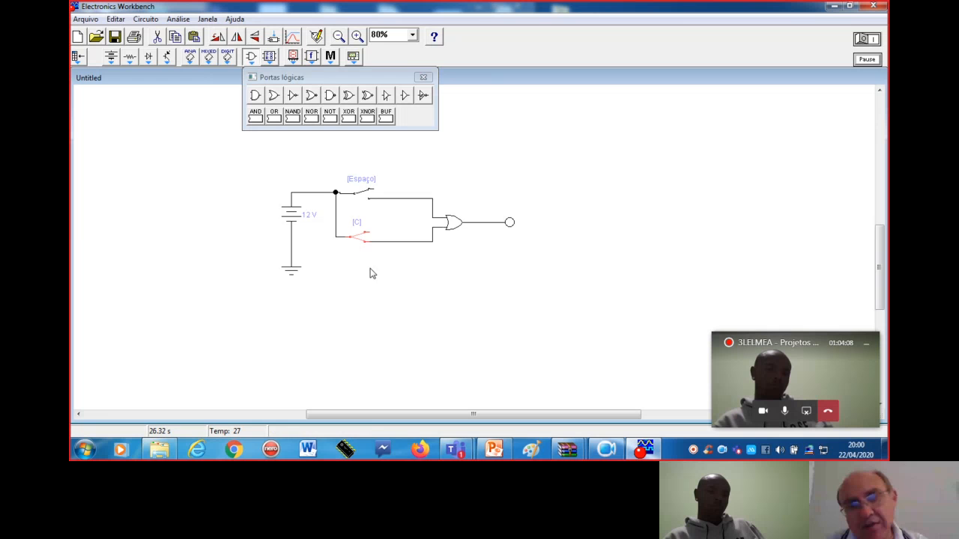
pyautogui.click(363, 249)
pyautogui.press('c')
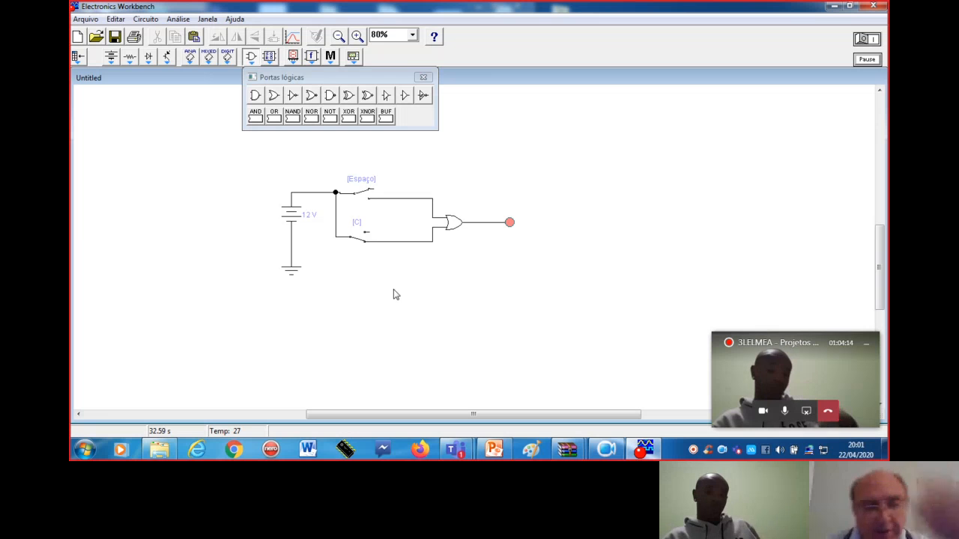
pyautogui.press('c')
pyautogui.press('c')
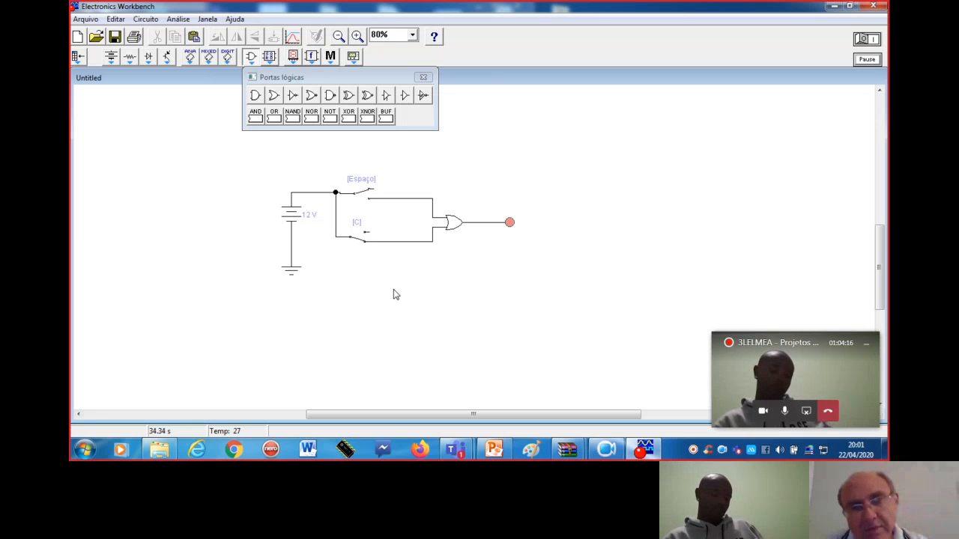
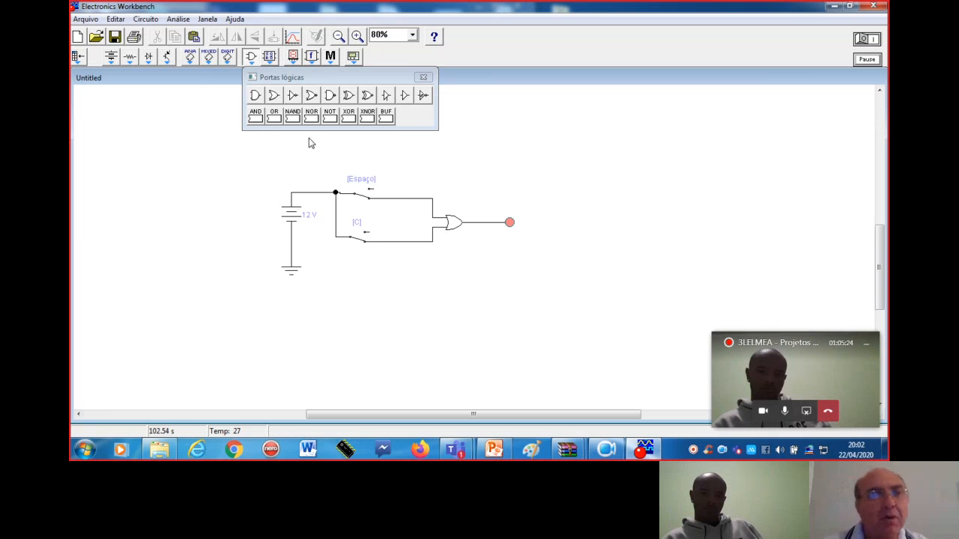
# - Add a 7432 quad two-input OR chip and position it to the right of the red probe
pyautogui.moveTo(273, 118); pyautogui.dragTo(556, 160)
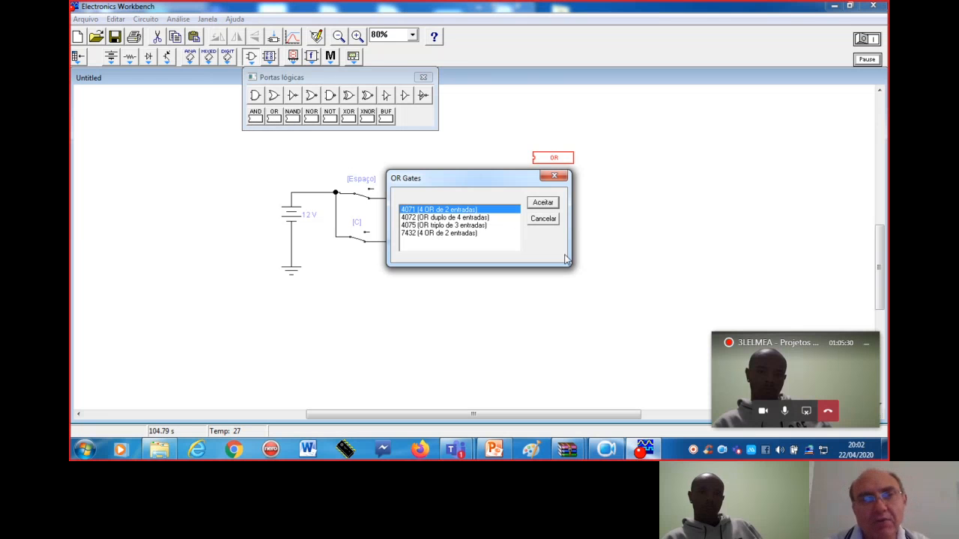
pyautogui.click(432, 234)
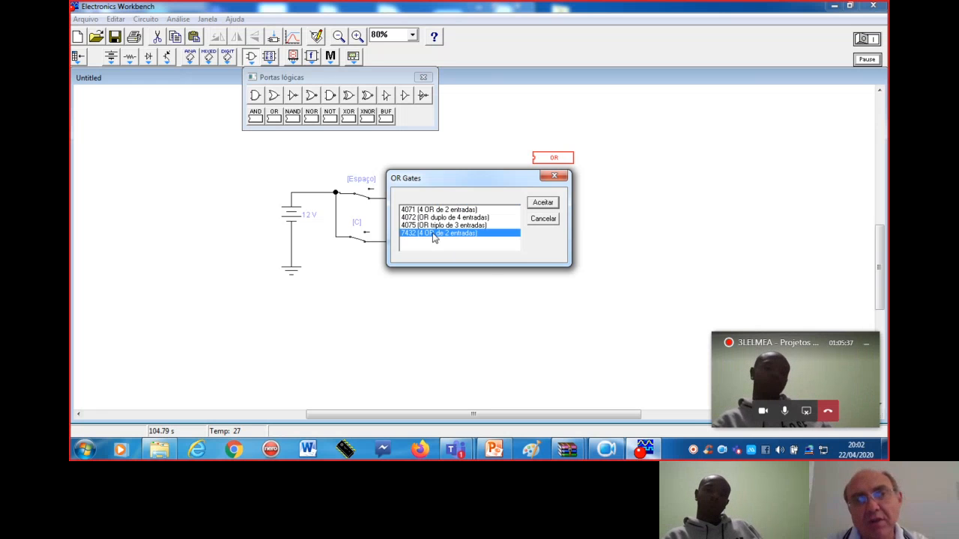
pyautogui.click(544, 204)
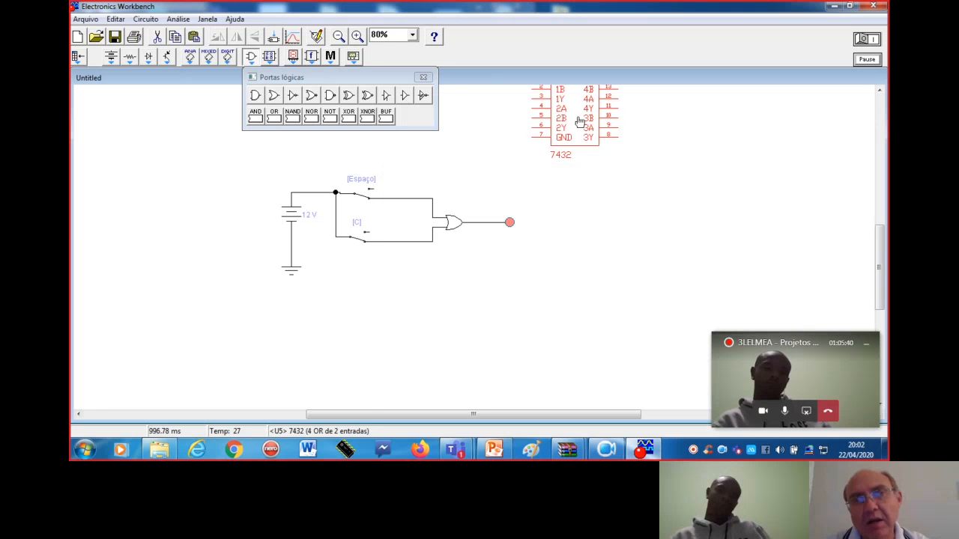
pyautogui.moveTo(586, 192); pyautogui.dragTo(588, 193)
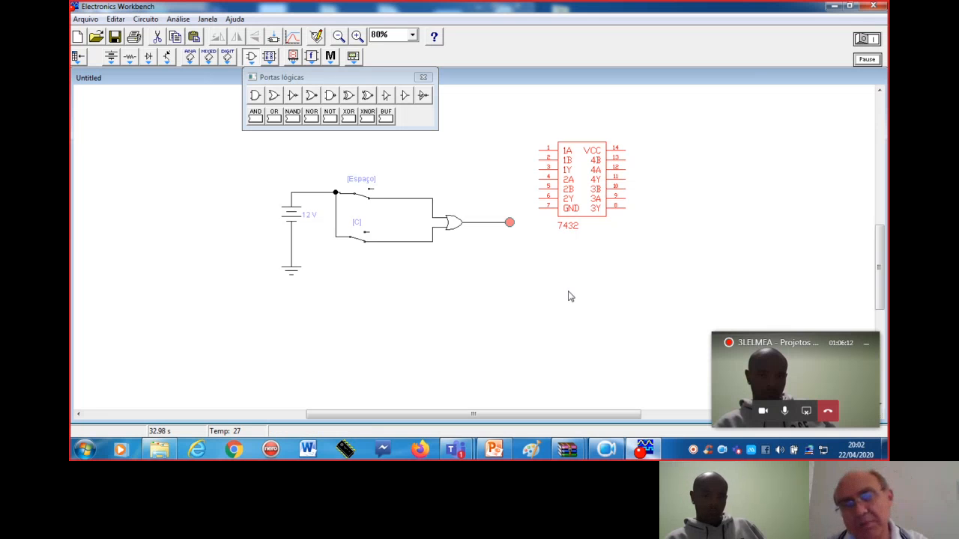
pyautogui.click(491, 271)
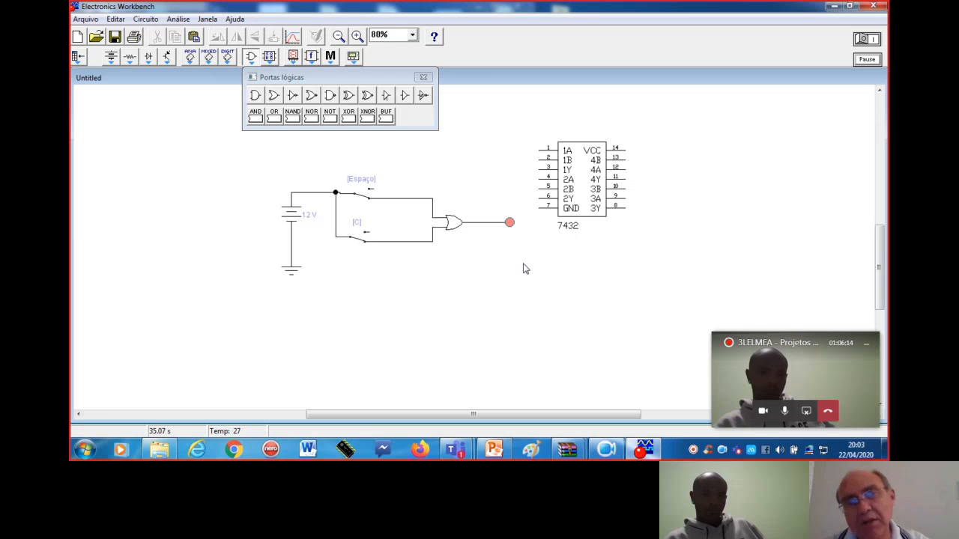
# - Delete the single OR gate, move the 7432 chip into its place beside the switches, and shift the red probe to the chip's upper right
pyautogui.click(454, 224)
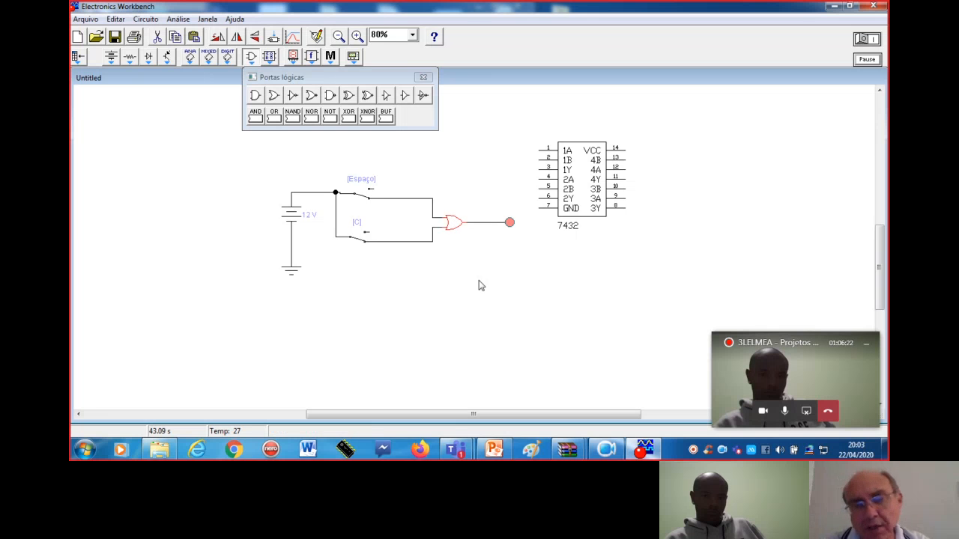
pyautogui.press('Delete')
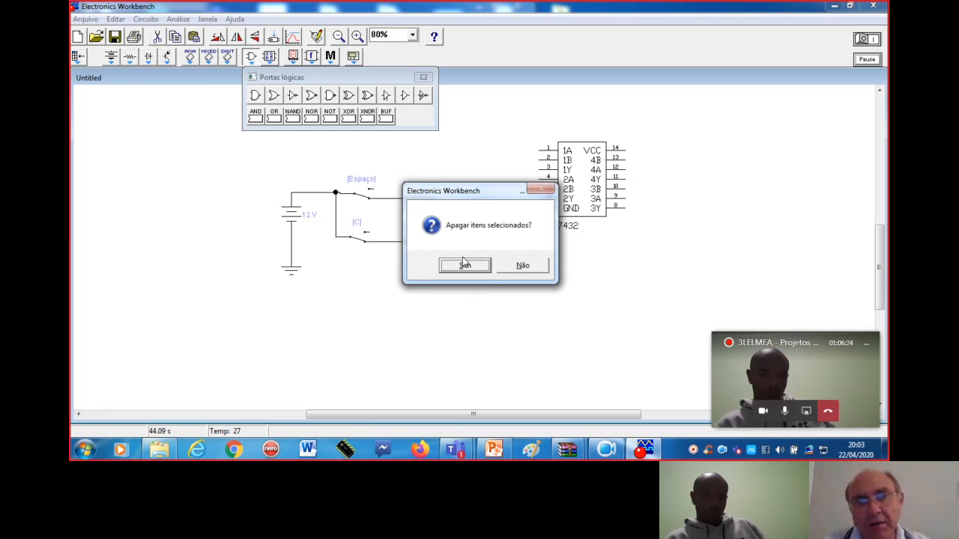
pyautogui.click(463, 267)
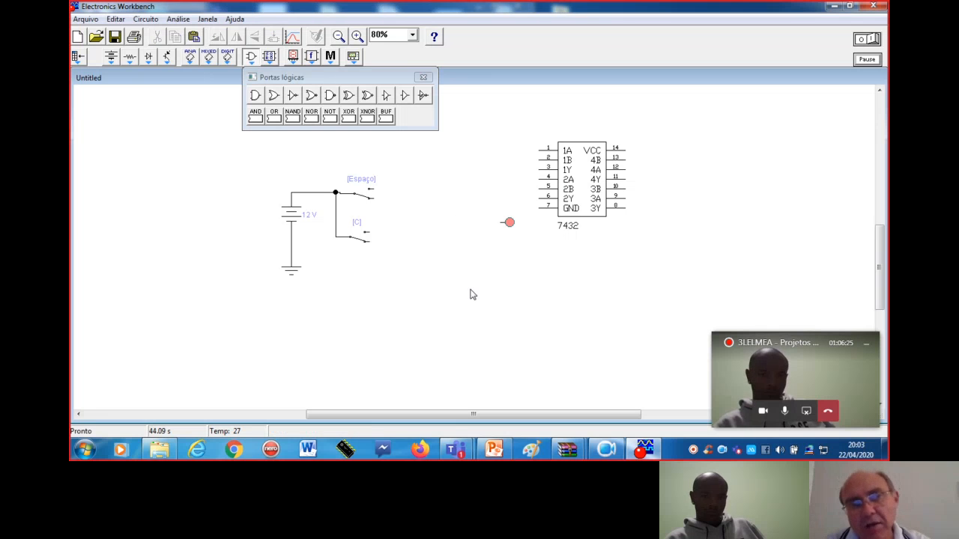
pyautogui.click(580, 182)
pyautogui.moveTo(584, 190); pyautogui.dragTo(451, 224)
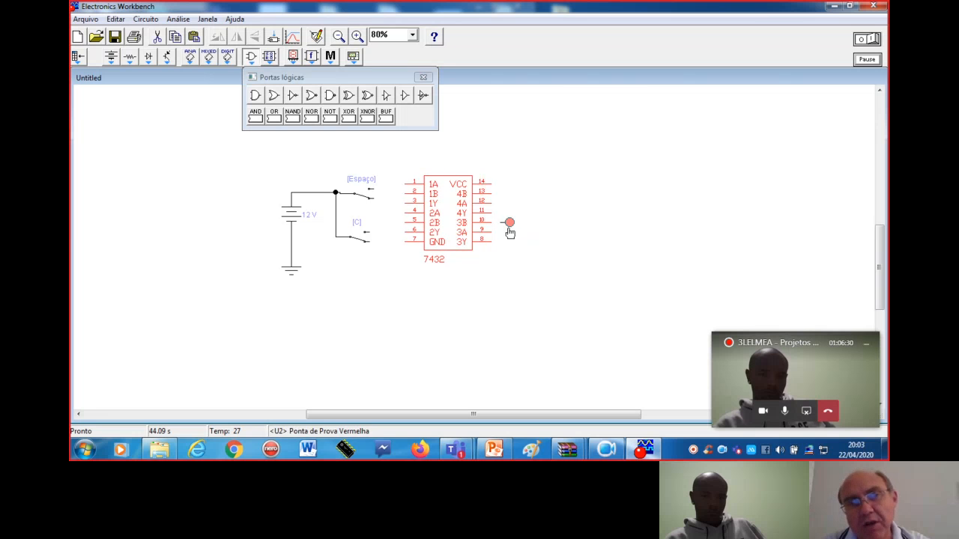
pyautogui.moveTo(509, 224); pyautogui.dragTo(534, 170)
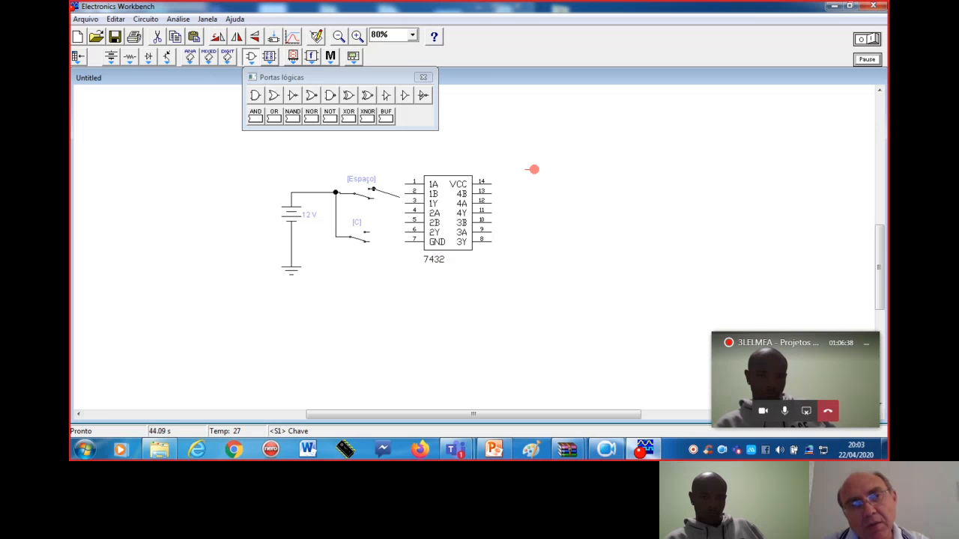
# - Wire the upper switch's upper contact to 7432 pin 1 (1A) and the C switch's lower contact to pin 2 (1B)
pyautogui.press('space')
pyautogui.moveTo(405, 183); pyautogui.dragTo(405, 182)
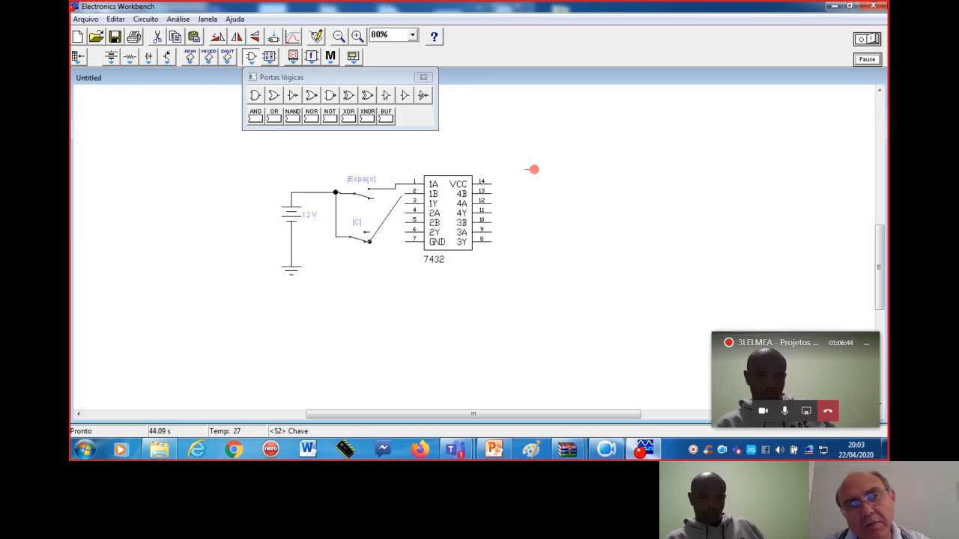
pyautogui.moveTo(402, 194); pyautogui.dragTo(404, 193)
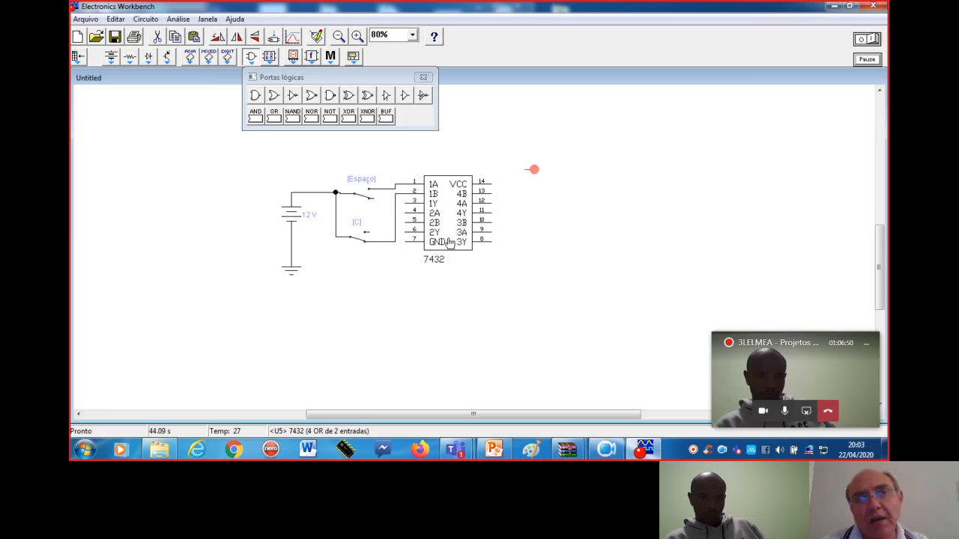
# - Open the Fontes and Básico component libraries to choose another part for the 7432 circuit
pyautogui.click(118, 60)
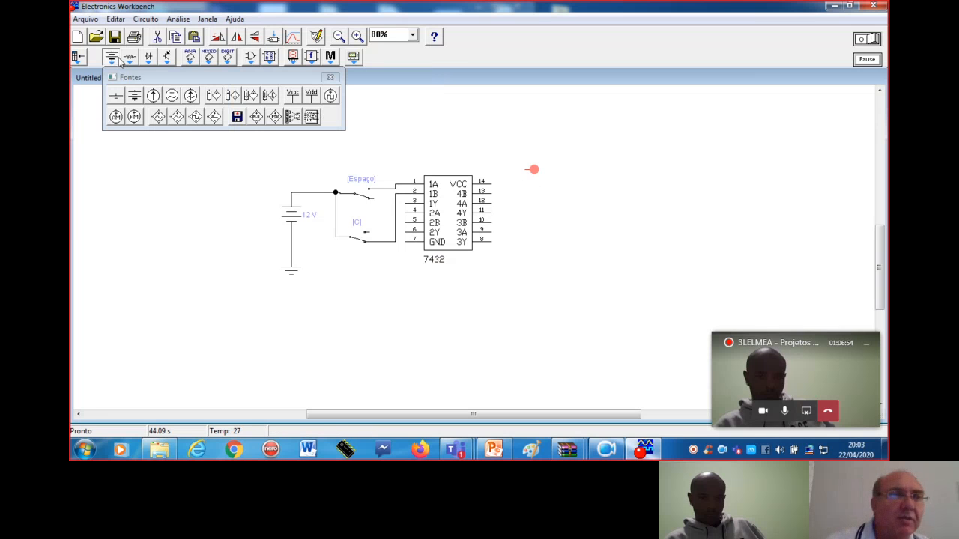
pyautogui.click(129, 60)
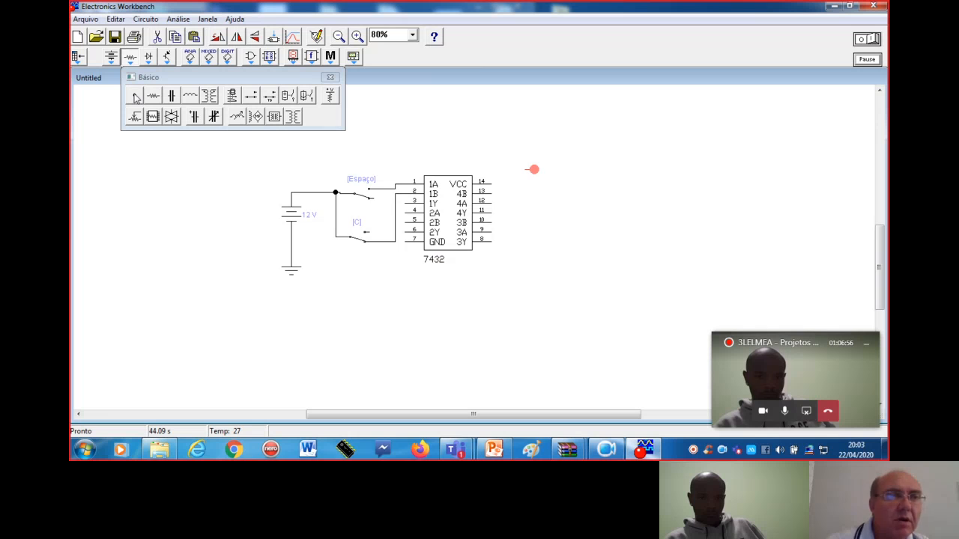
# - Place a connector node below the 7432 chip and wire output 1Y through it to the red logic probe
pyautogui.moveTo(131, 97); pyautogui.dragTo(405, 286)
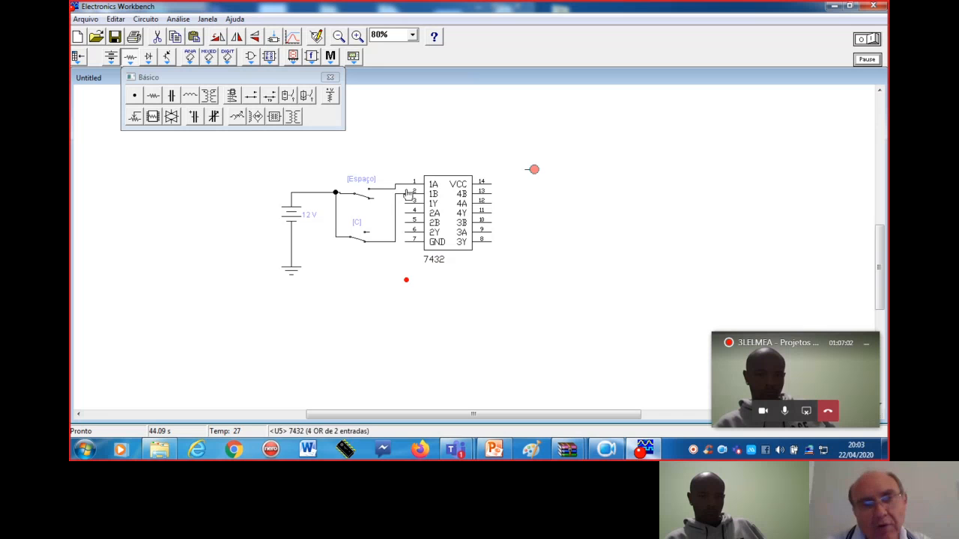
pyautogui.moveTo(405, 205); pyautogui.dragTo(406, 279)
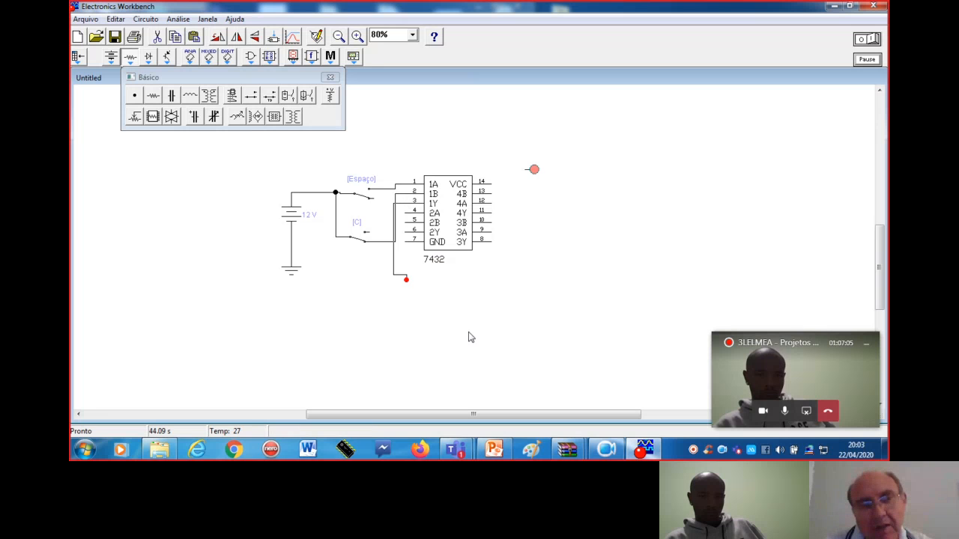
pyautogui.click(417, 282)
pyautogui.moveTo(408, 280); pyautogui.dragTo(533, 169)
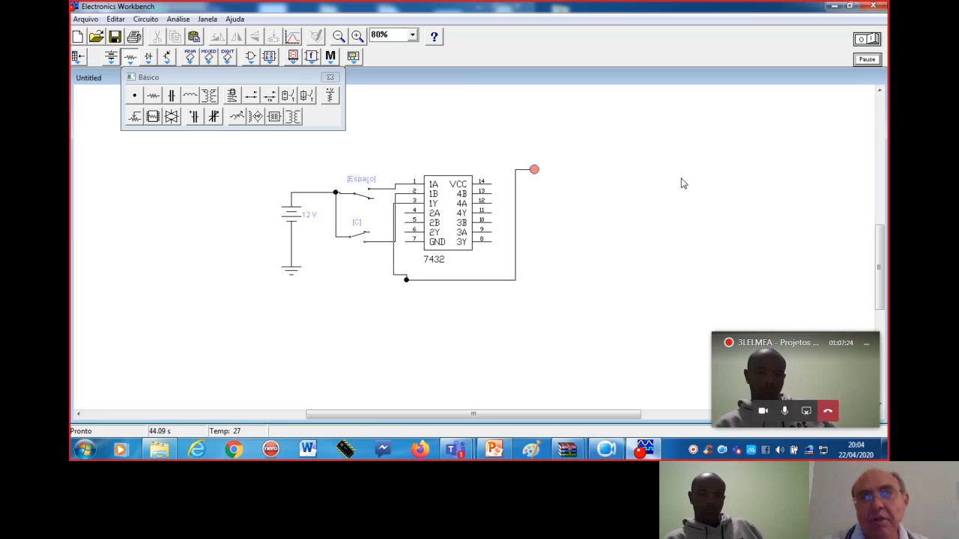
# - Simulate the circuit while toggling the [Espaço] switch, and set the battery voltage to 5 V
pyautogui.click(873, 41)
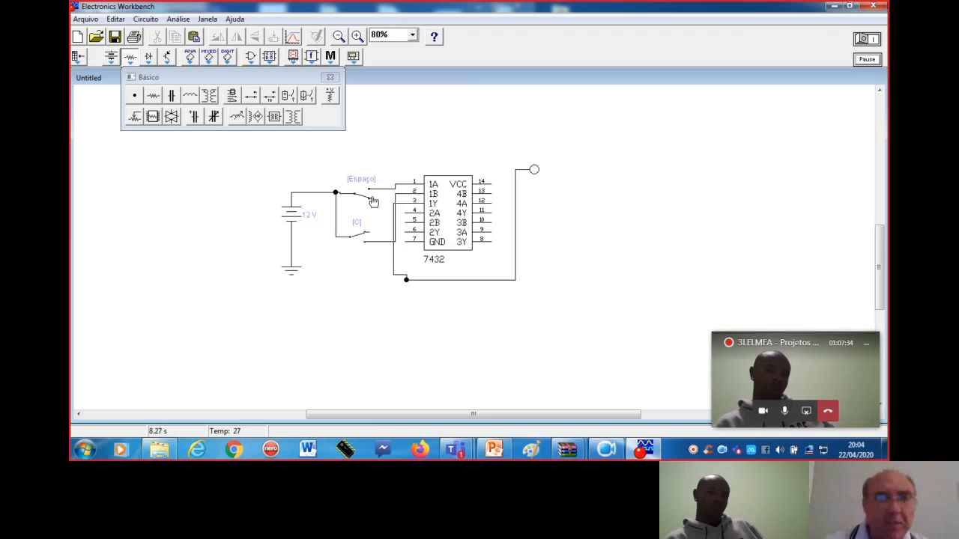
pyautogui.press('space')
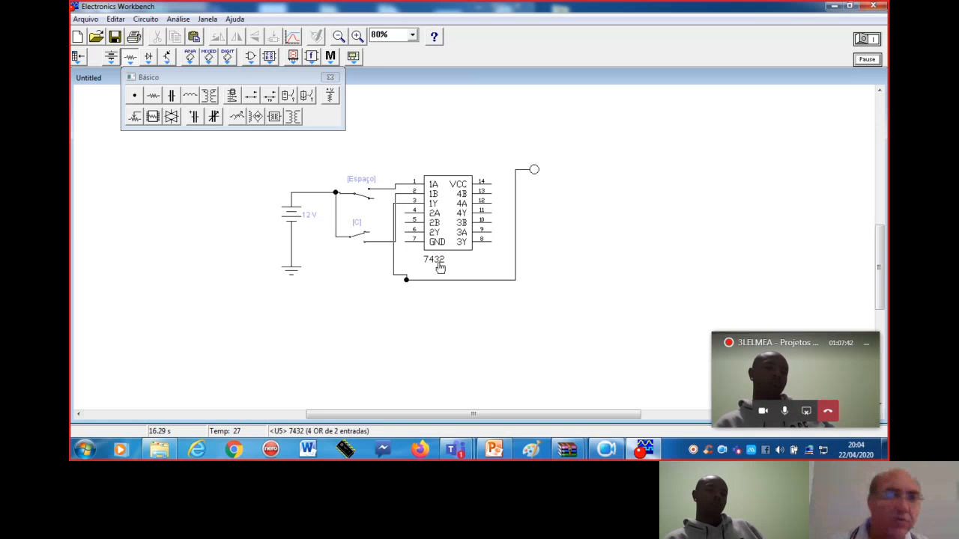
pyautogui.doubleClick(292, 215)
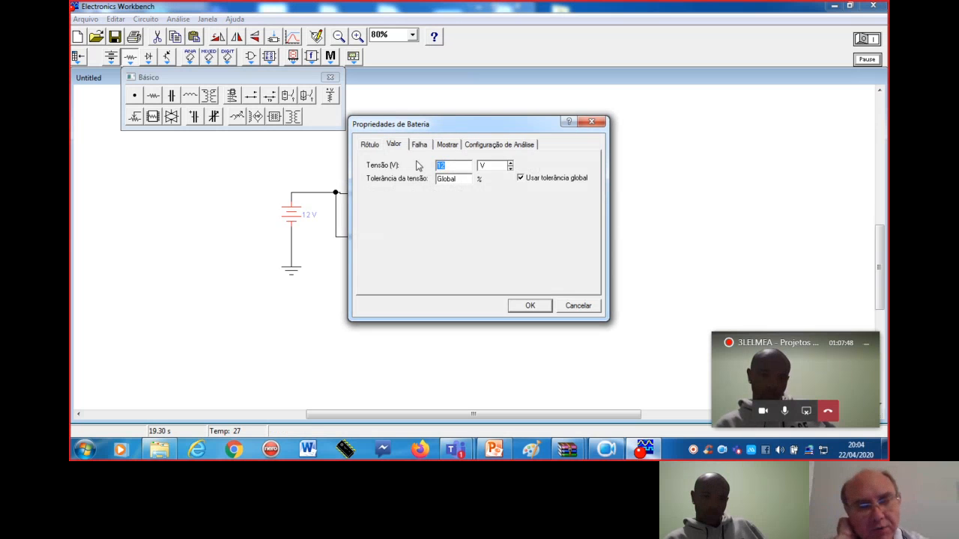
pyautogui.click(530, 307)
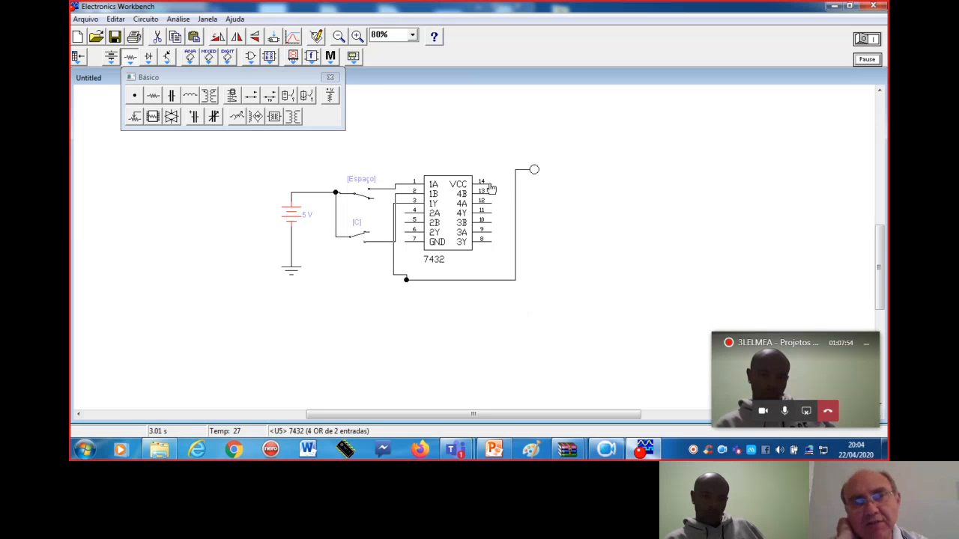
# - Wire the 7432's VCC pin to the battery's positive side, routed above the chip, and its GND pin to the grounded side
pyautogui.moveTo(491, 183); pyautogui.dragTo(292, 193)
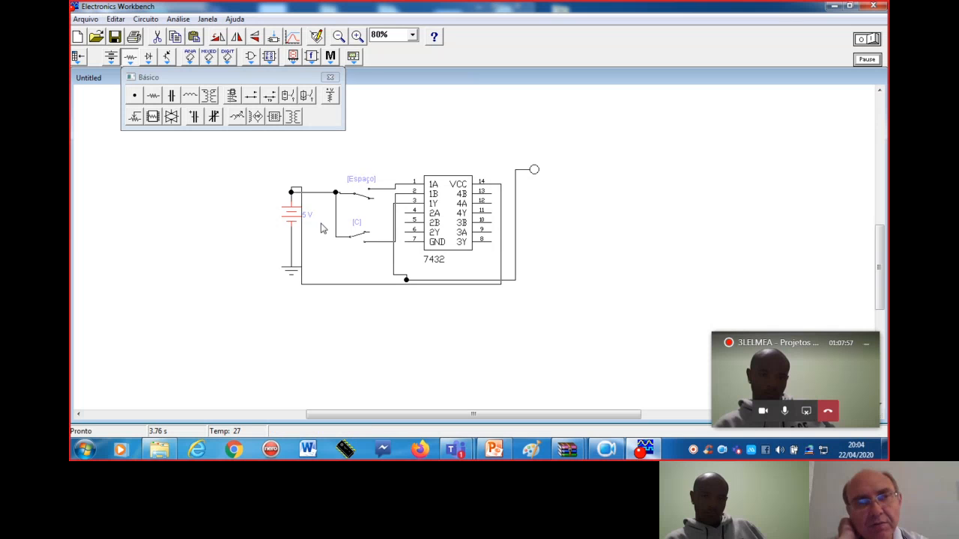
pyautogui.click(359, 290)
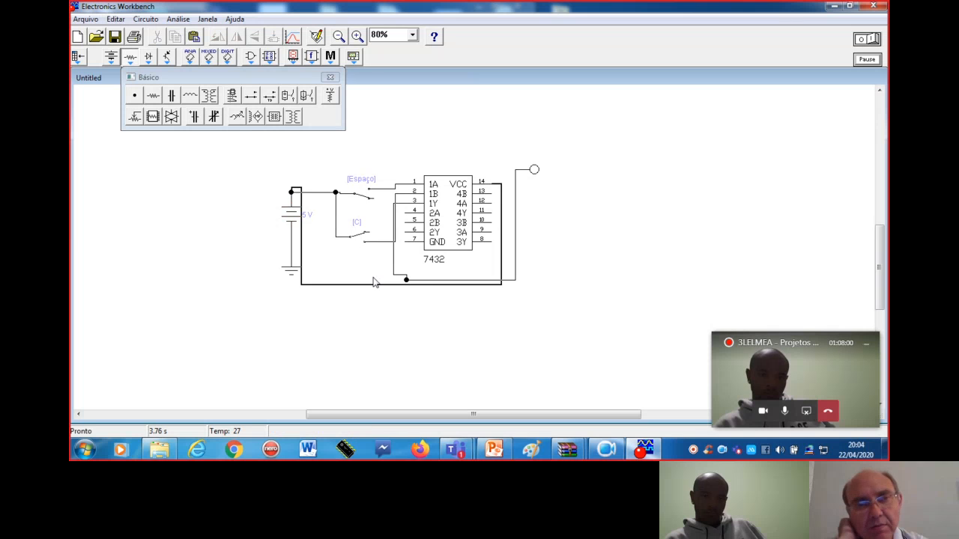
pyautogui.moveTo(374, 283); pyautogui.dragTo(357, 151)
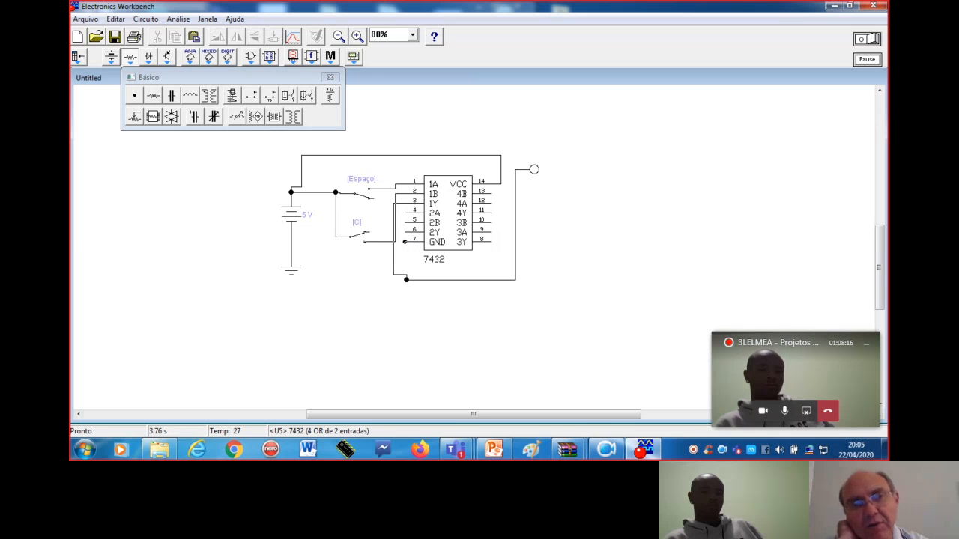
pyautogui.moveTo(405, 242); pyautogui.dragTo(291, 251)
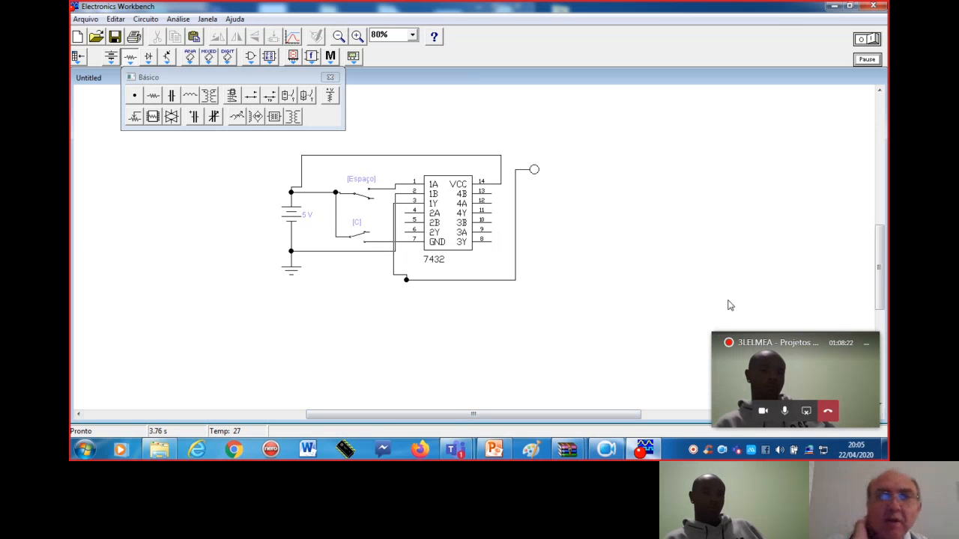
# - Run the simulation and toggle the [Espaço] and [C] switches to test the OR gate's output on the probe
pyautogui.click(874, 39)
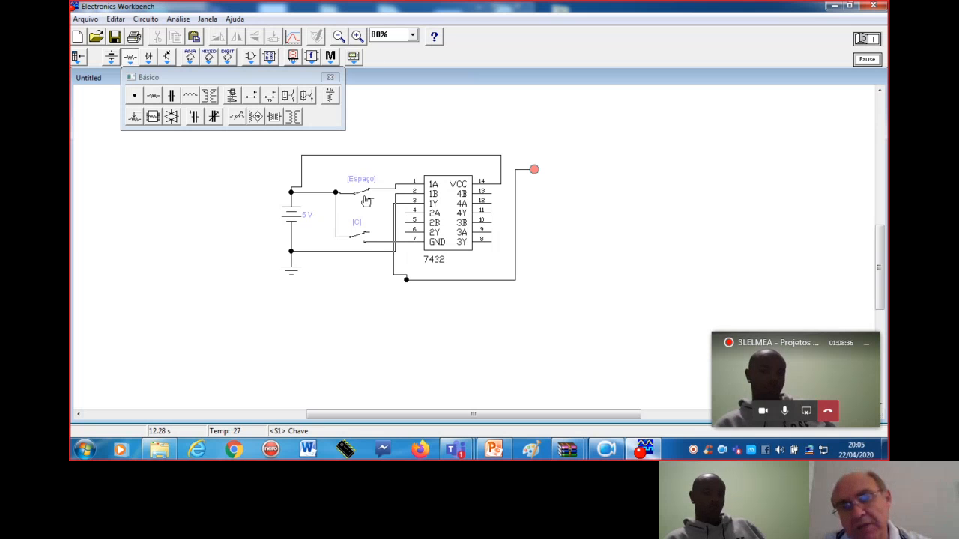
pyautogui.click(359, 202)
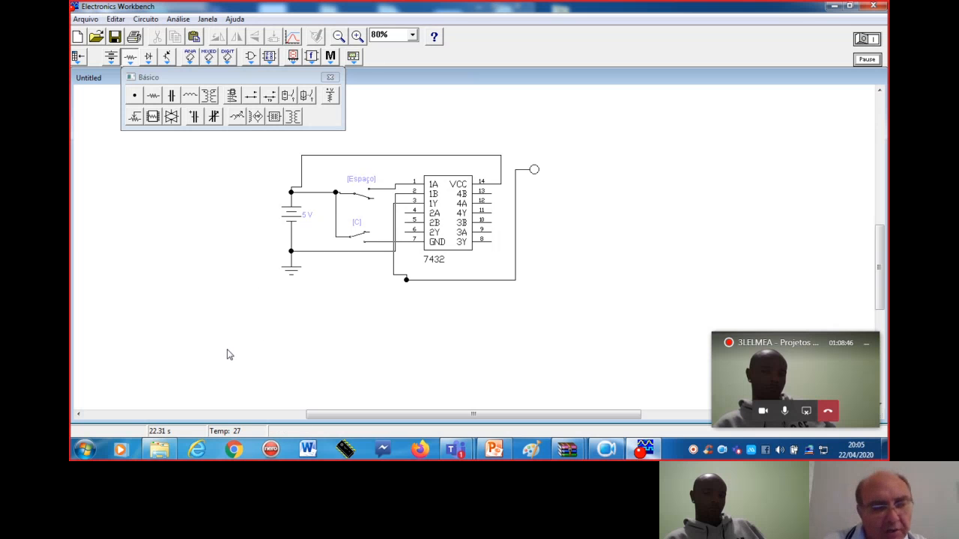
pyautogui.press('c')
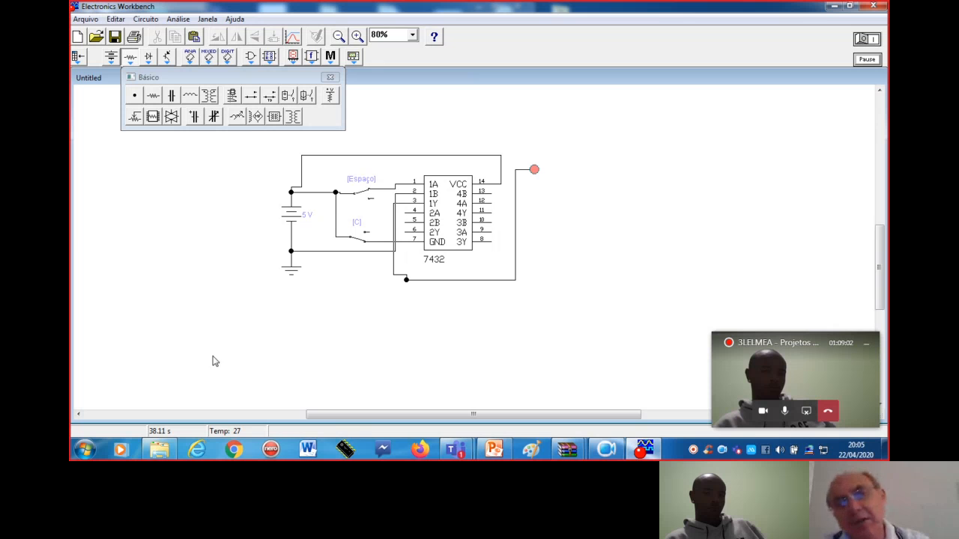
# - Delete the 7432 OR chip from the circuit
pyautogui.rightClick(442, 218)
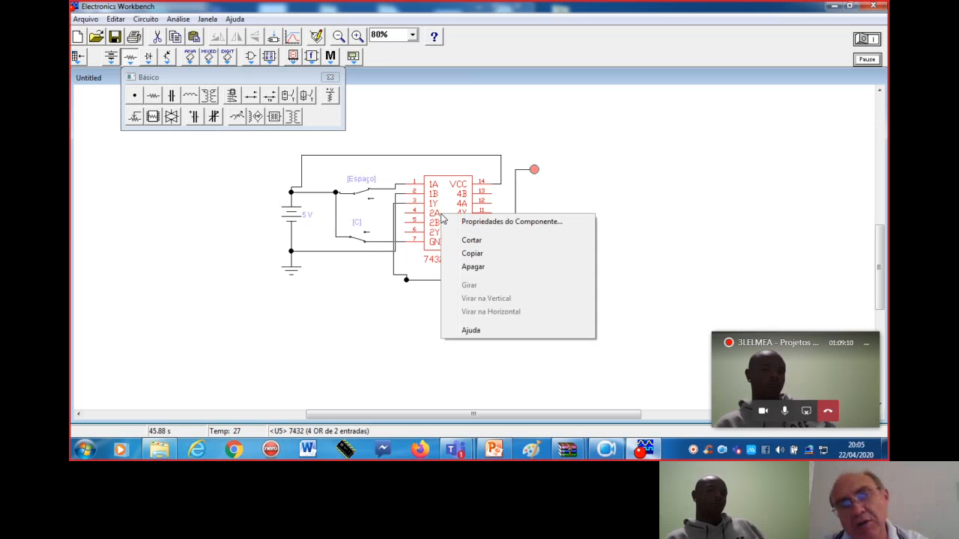
pyautogui.click(473, 269)
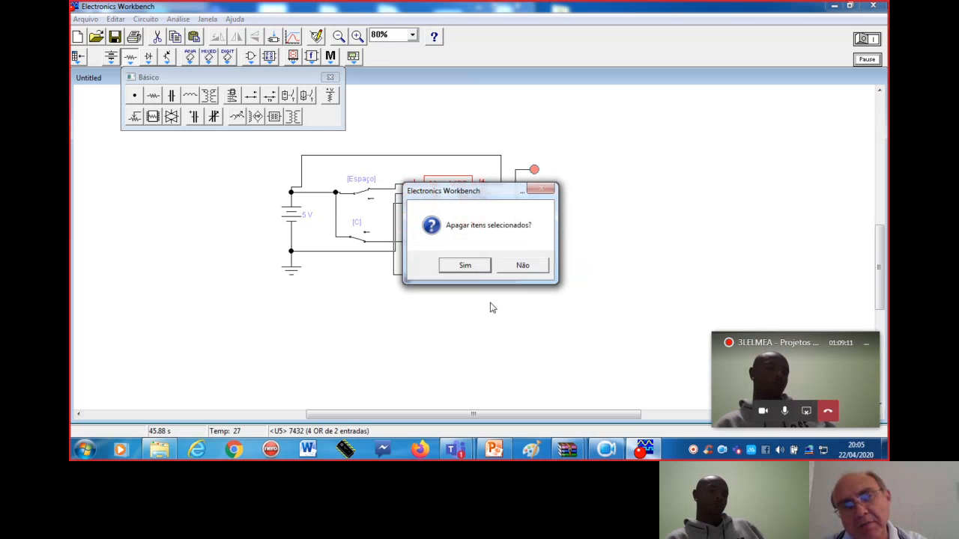
pyautogui.click(463, 266)
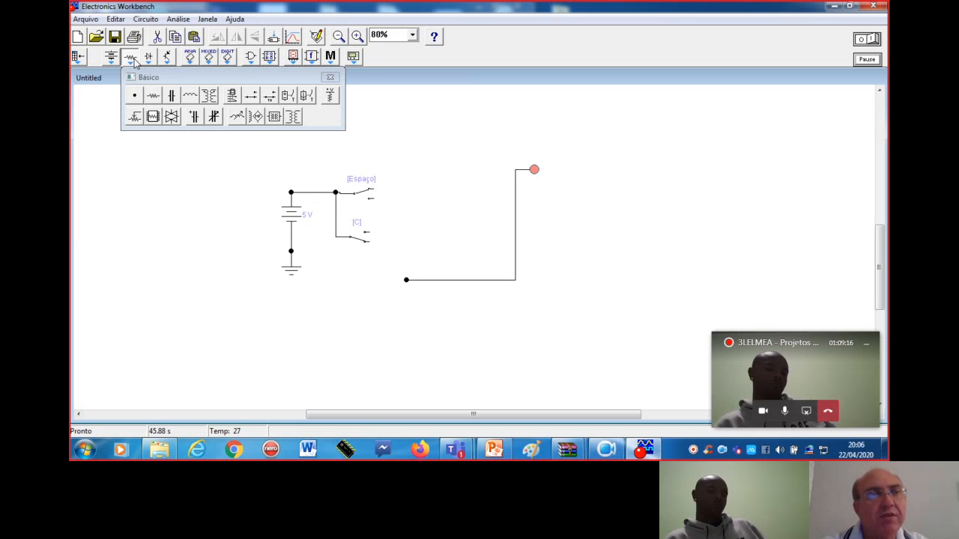
# - Place a 7408 (4 AND de 2 entradas) chip between the switches and the probe
pyautogui.click(251, 58)
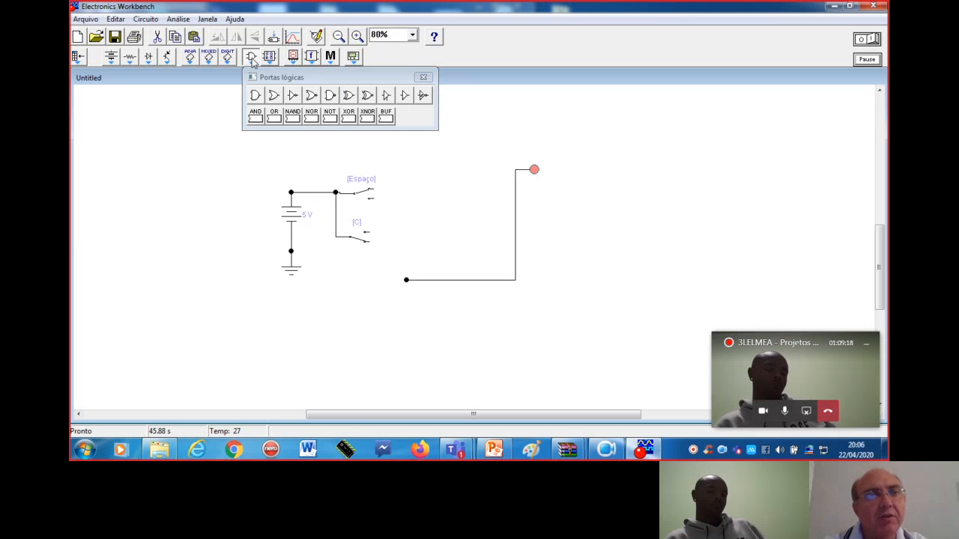
pyautogui.moveTo(254, 114); pyautogui.dragTo(456, 204)
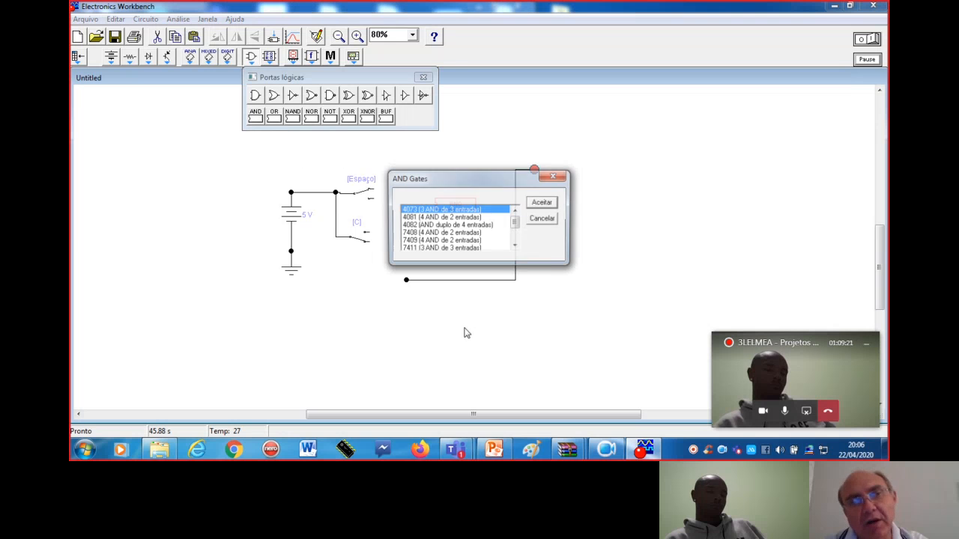
pyautogui.click(412, 234)
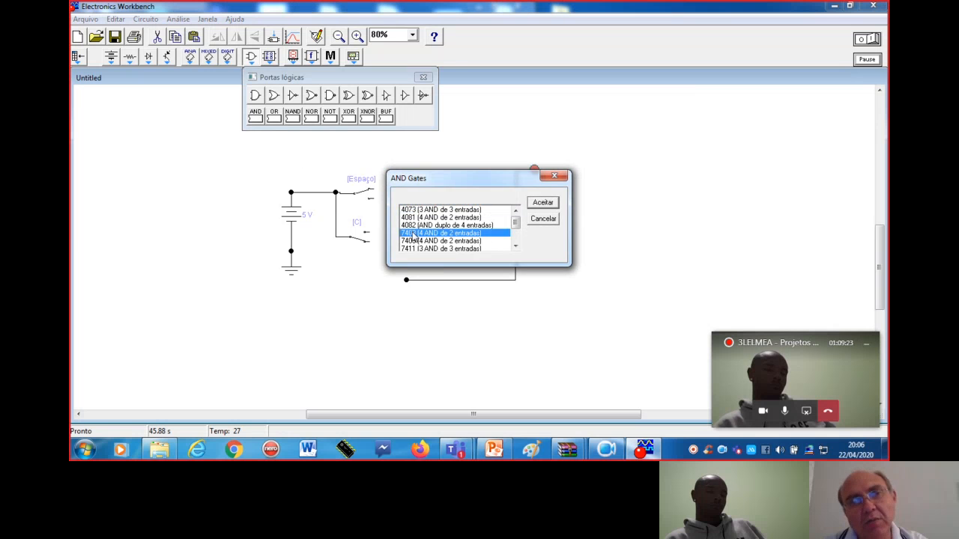
pyautogui.click(543, 204)
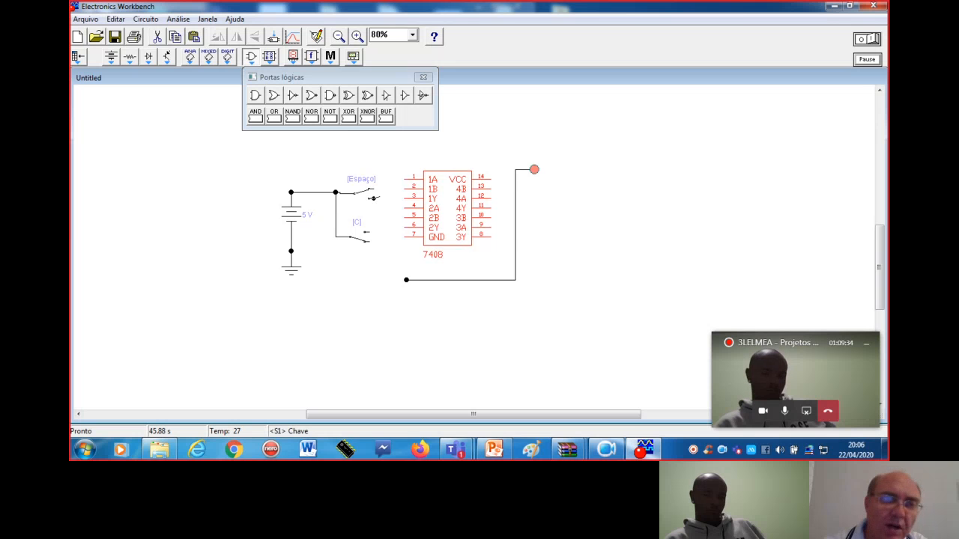
# - Wire the [Espaço] switch to 1A, the [C] switch to 1B, and output 1Y to the probe's connector node
pyautogui.moveTo(395, 180); pyautogui.dragTo(405, 179)
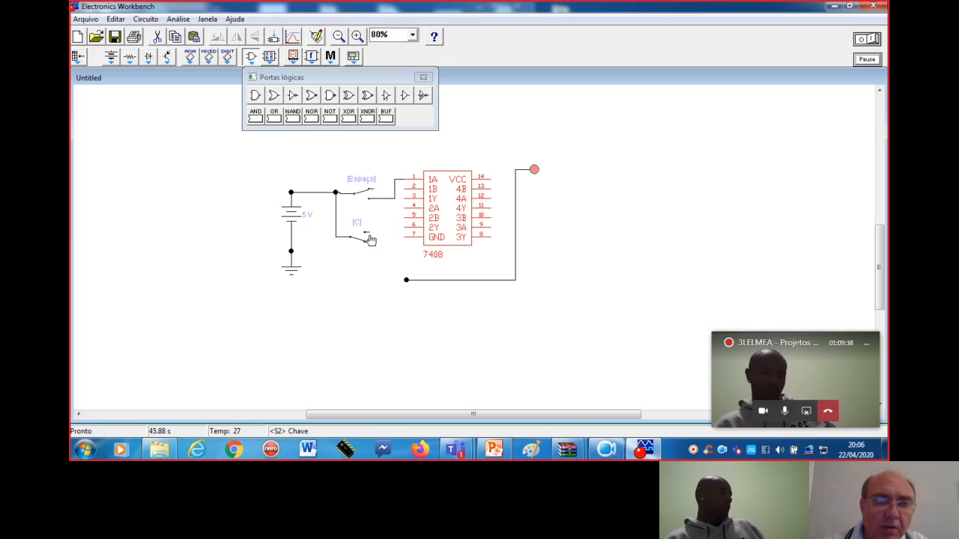
pyautogui.moveTo(368, 235); pyautogui.dragTo(405, 189)
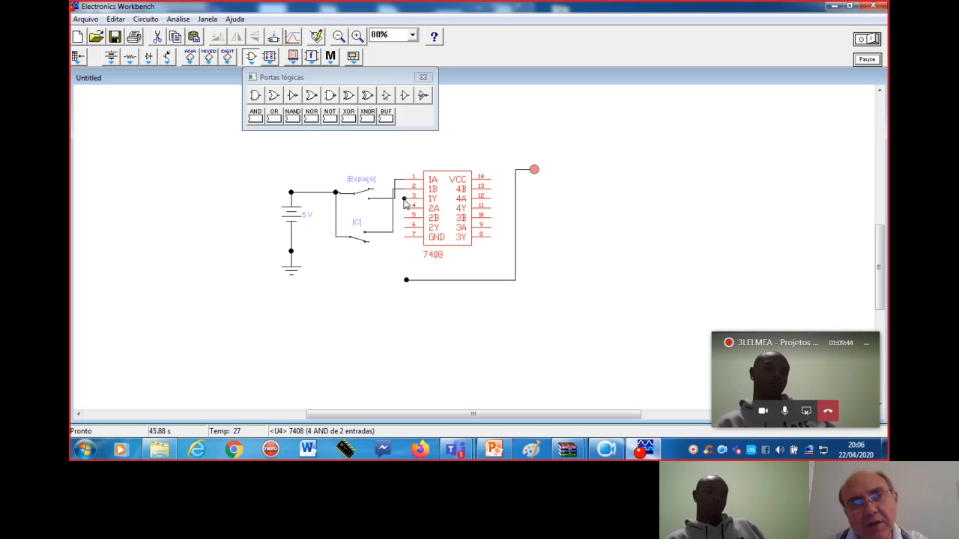
pyautogui.moveTo(403, 199); pyautogui.dragTo(406, 280)
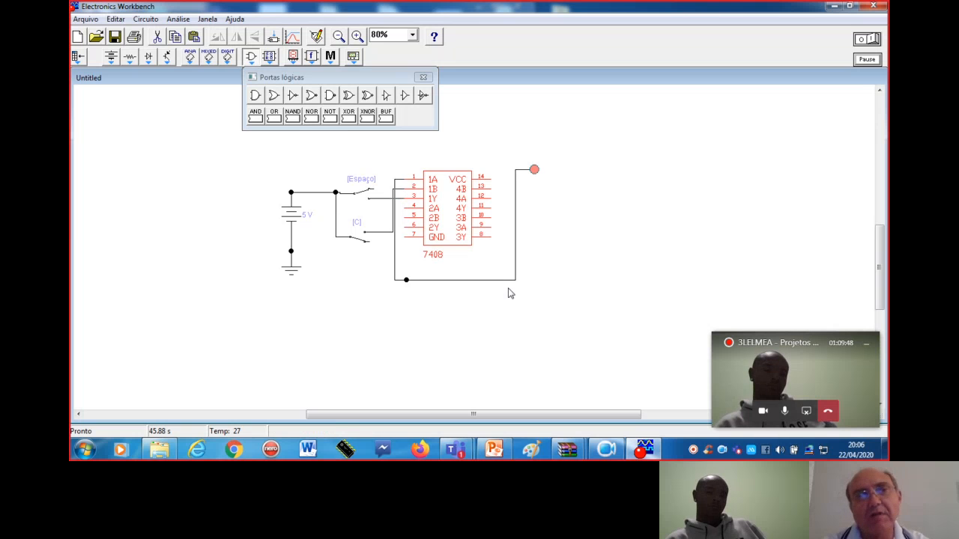
# - Try the simulation briefly, and wire the 7408's GND pin to the battery's grounded side and VCC to its positive side
pyautogui.click(875, 41)
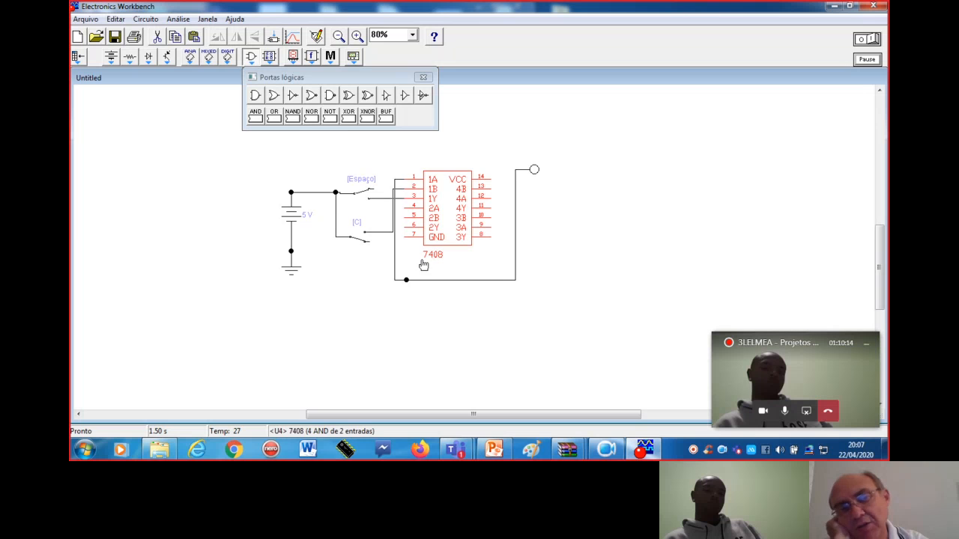
pyautogui.moveTo(404, 237); pyautogui.dragTo(399, 286)
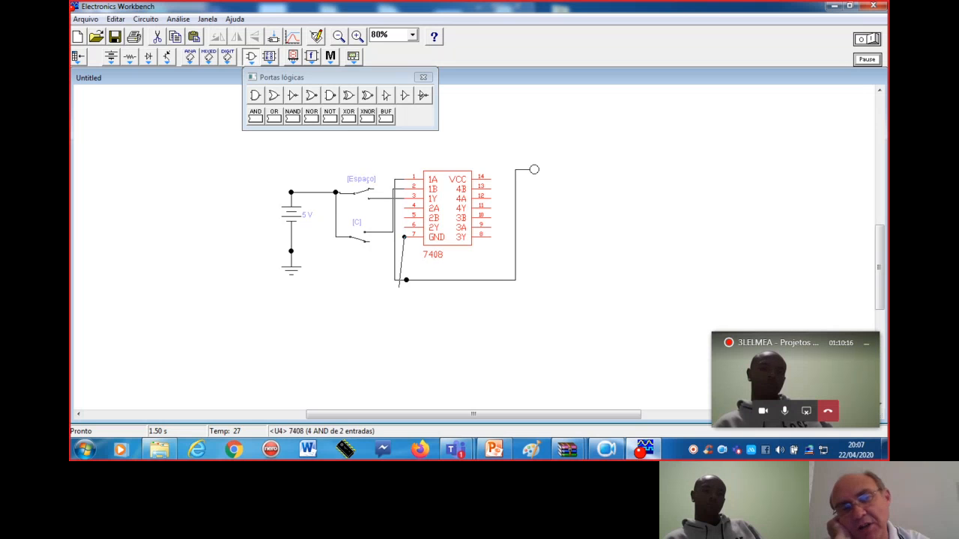
pyautogui.moveTo(404, 237); pyautogui.dragTo(292, 254)
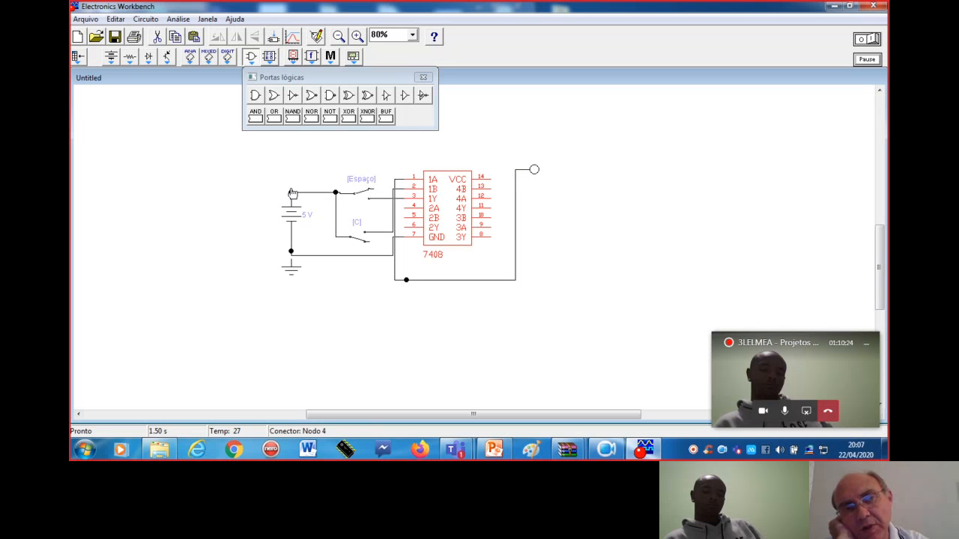
pyautogui.moveTo(292, 194); pyautogui.dragTo(488, 176)
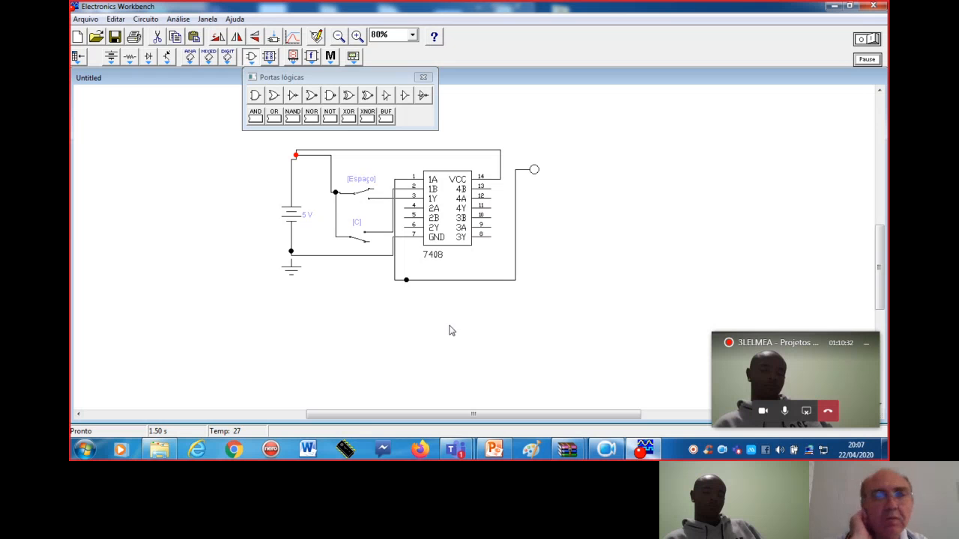
# - Run the simulation and toggle the [Espaço] and [C] switches to test the AND gate's output on the probe
pyautogui.click(873, 39)
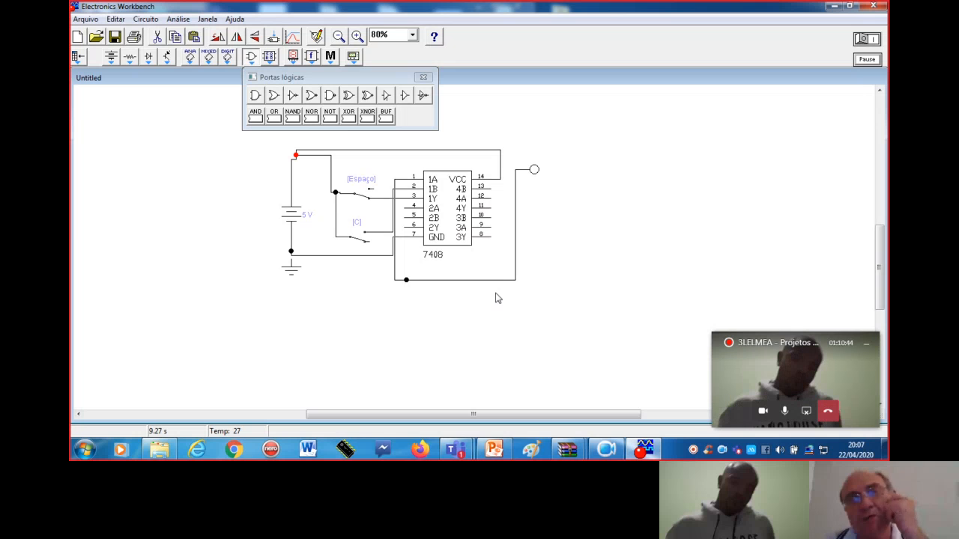
pyautogui.press('space')
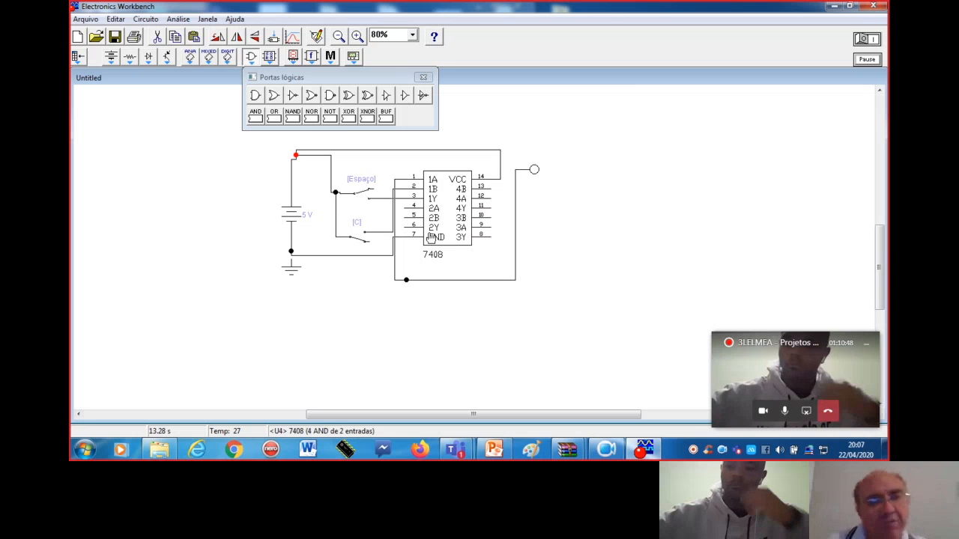
pyautogui.press('c')
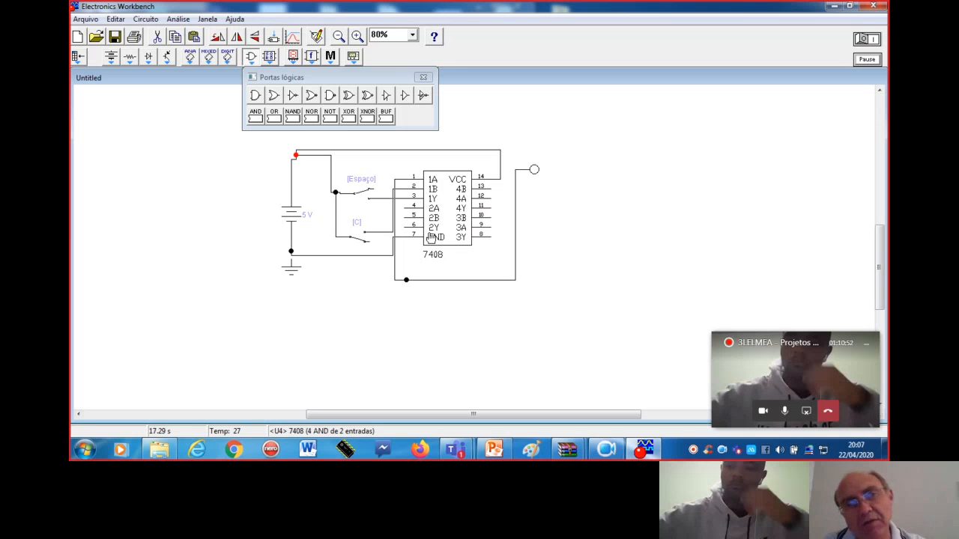
pyautogui.press('c')
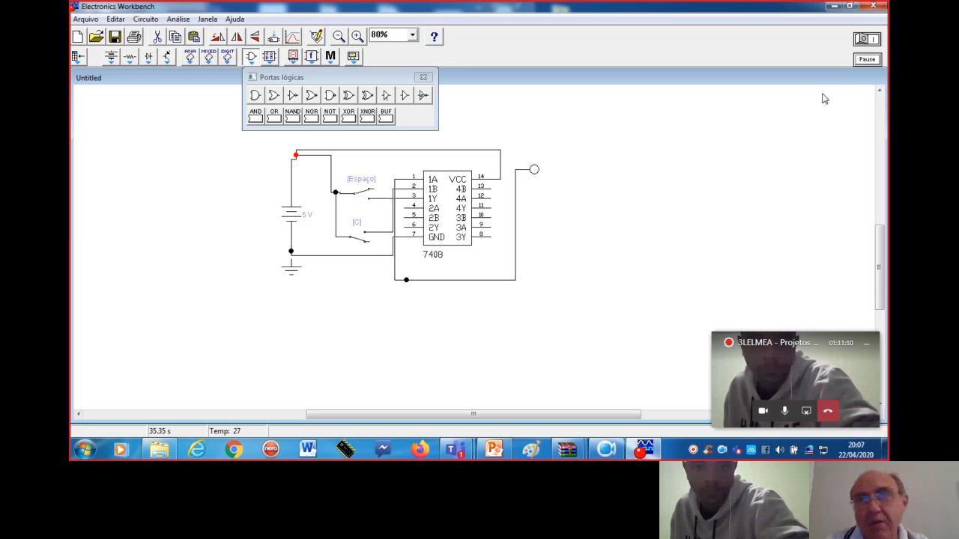
# - Restart the simulation and toggle the [Espaço] switch to recheck the 7408 circuit's output
pyautogui.click(864, 40)
pyautogui.click(865, 39)
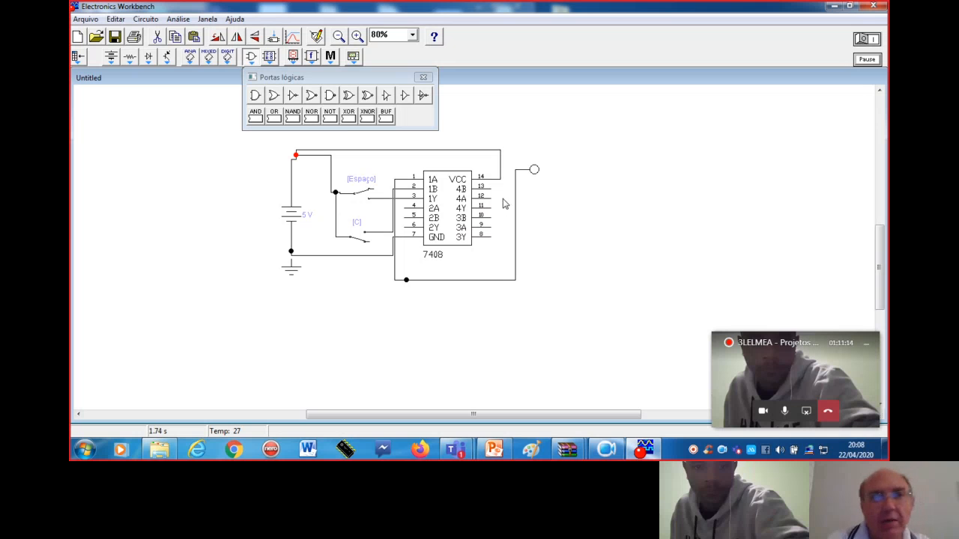
pyautogui.click(363, 201)
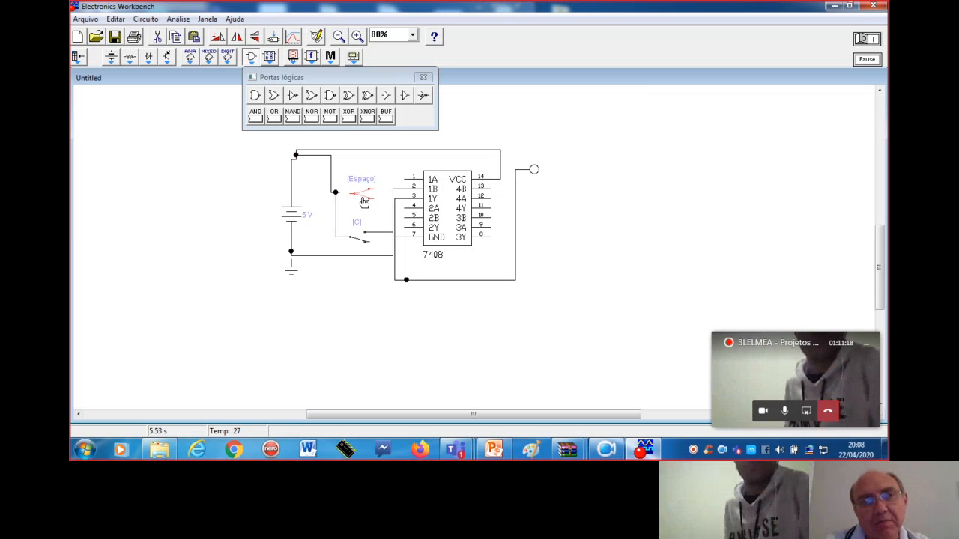
pyautogui.press('space')
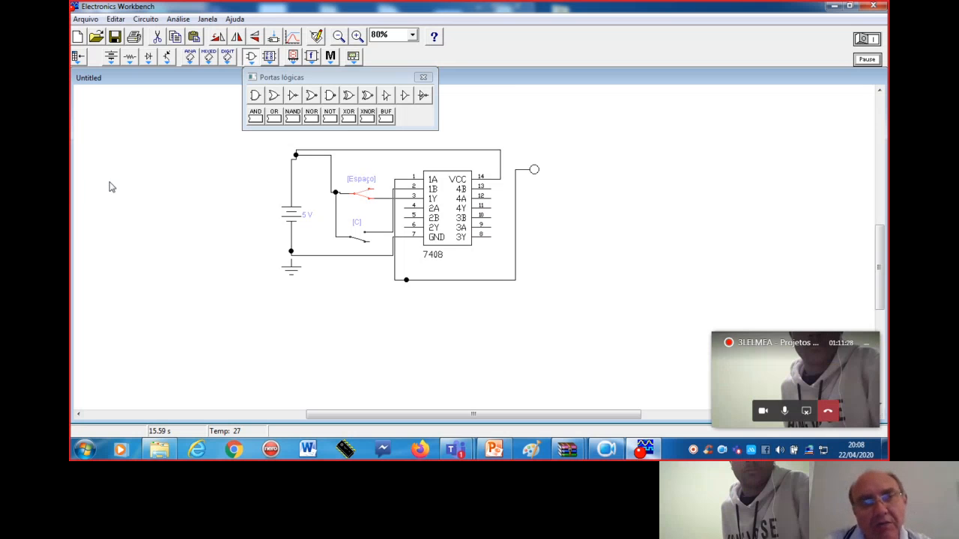
# - Close the [C] switch, move the ground symbol lower, and rewire it to the connector node on the battery's negative side
pyautogui.press('c')
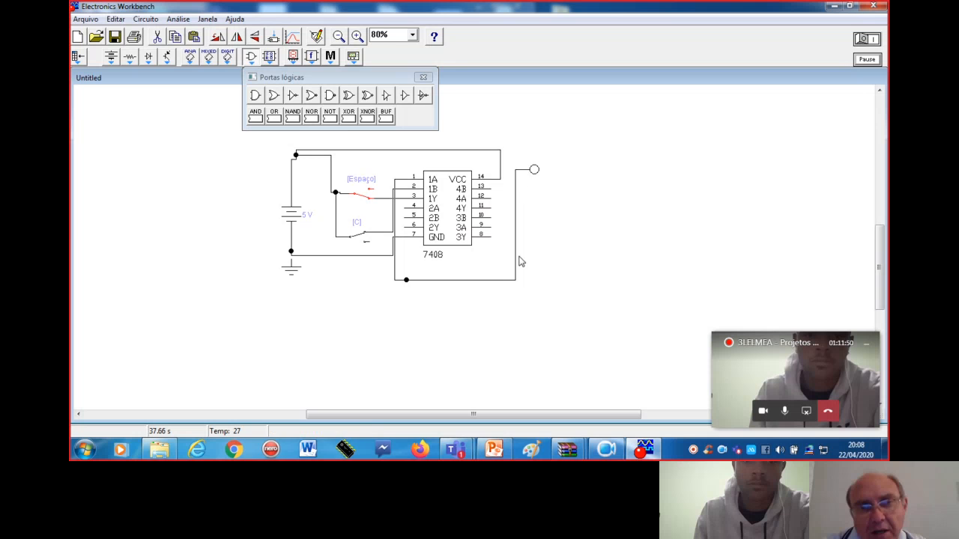
pyautogui.click(396, 274)
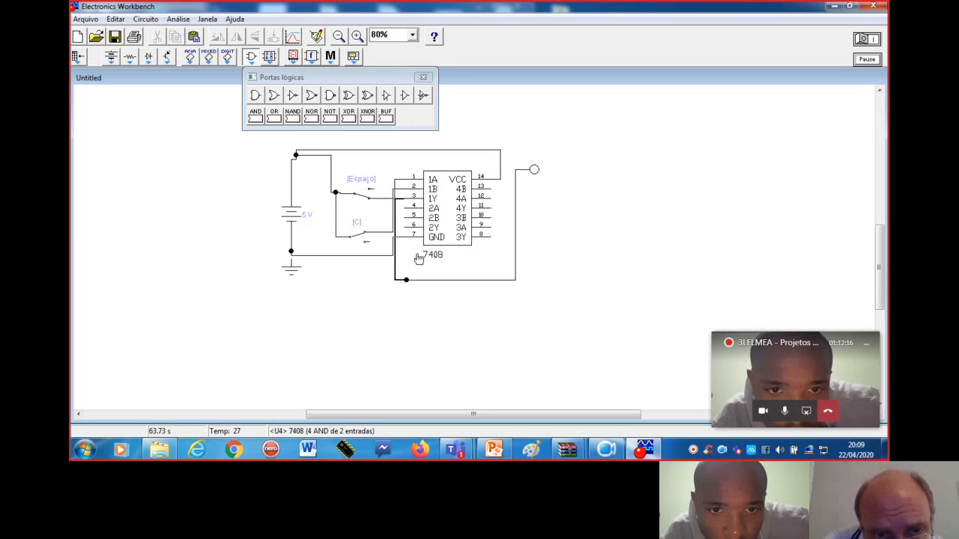
pyautogui.moveTo(292, 268); pyautogui.dragTo(302, 295)
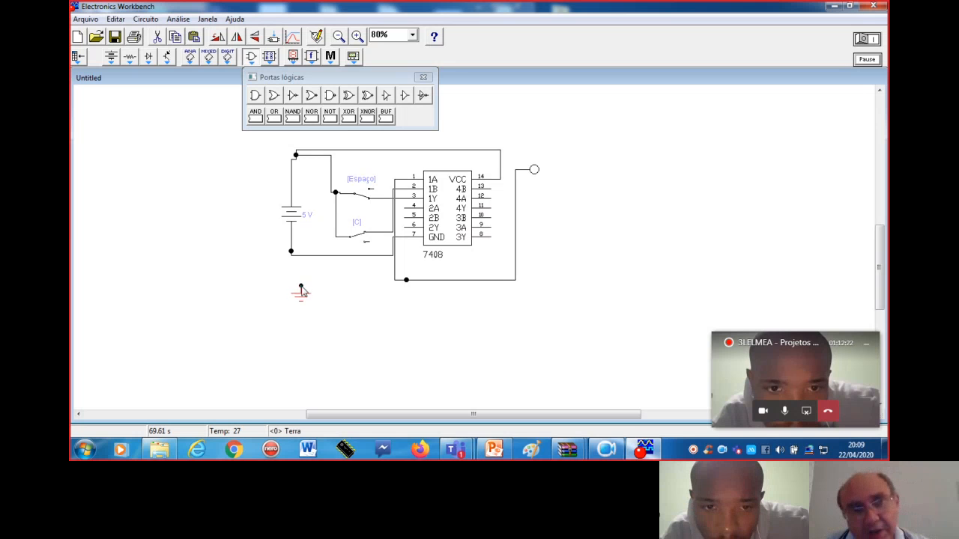
pyautogui.moveTo(291, 259); pyautogui.dragTo(292, 251)
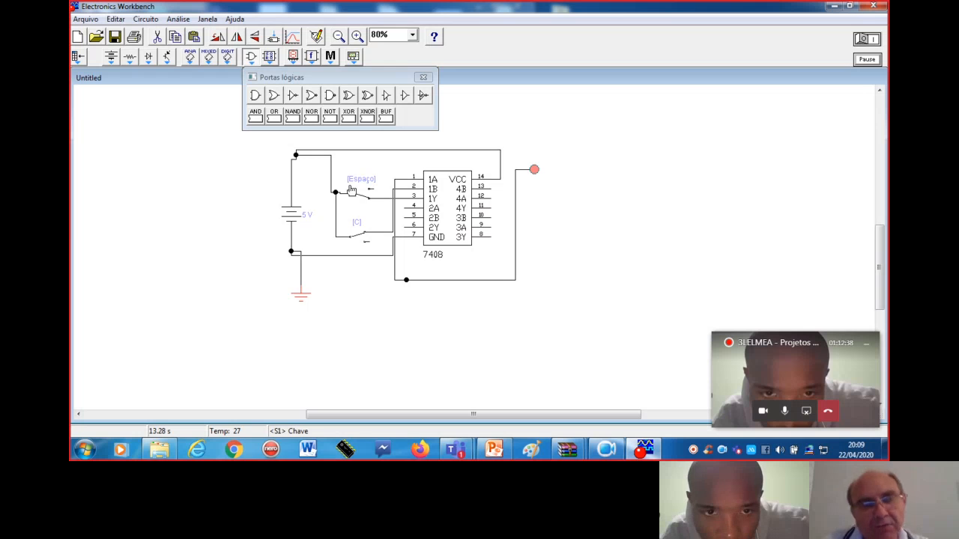
# - Toggle the [Espaço] and [C] switches in the running simulation to test the 7408's output on the probe
pyautogui.press('space')
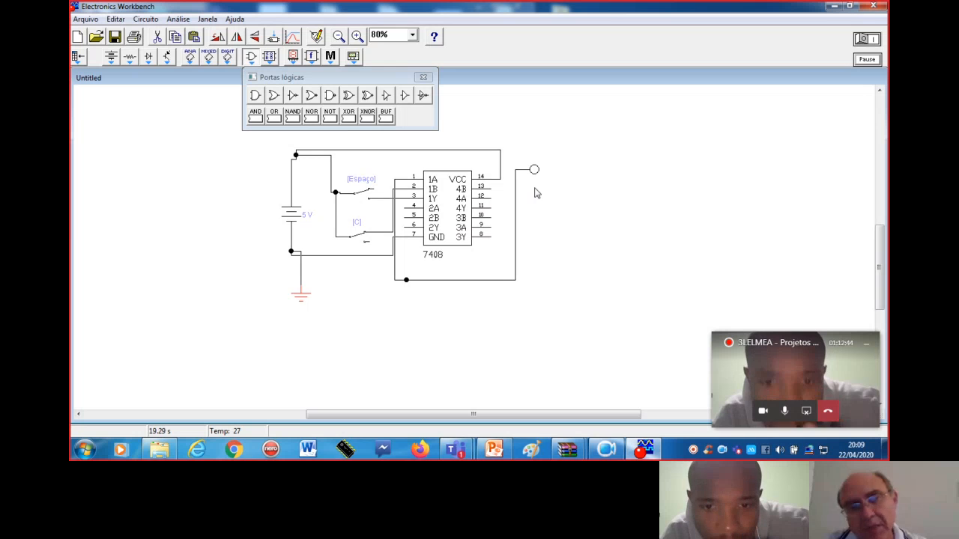
pyautogui.press('space')
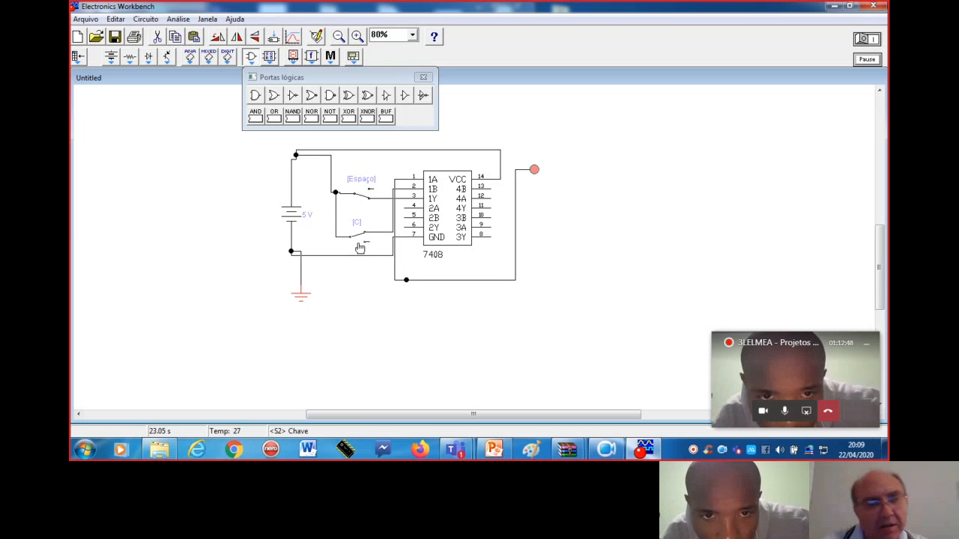
pyautogui.press('c')
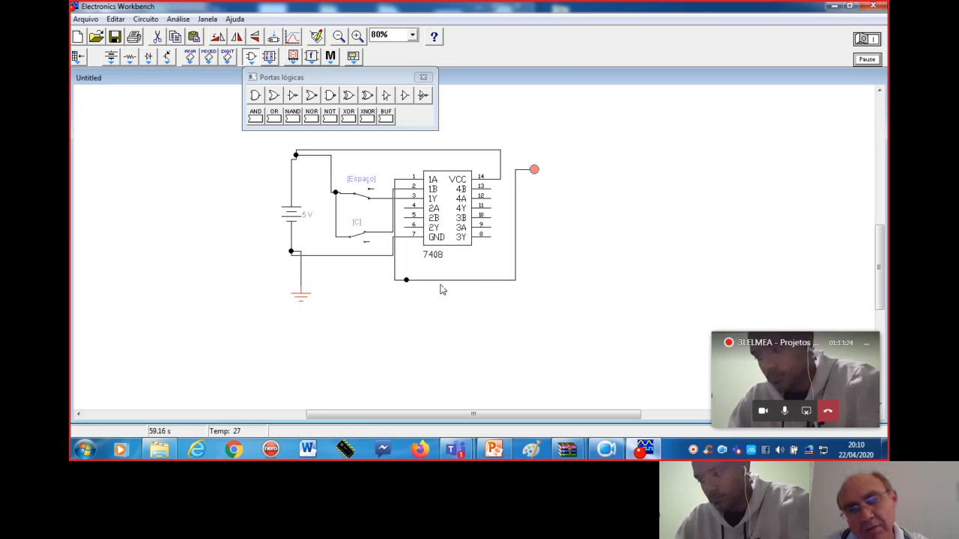
# - Set the node color of the battery's positive supply wiring to red
pyautogui.click(293, 189)
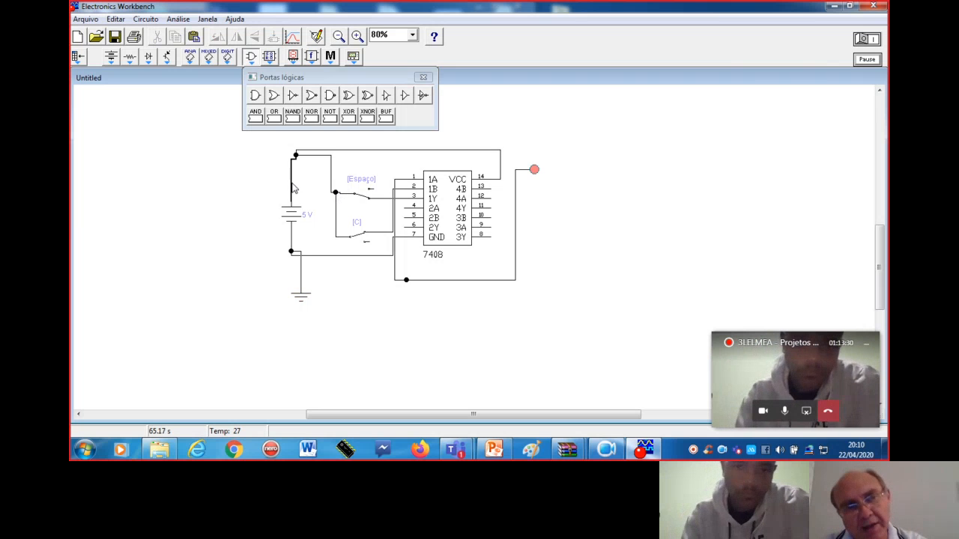
pyautogui.rightClick(293, 188)
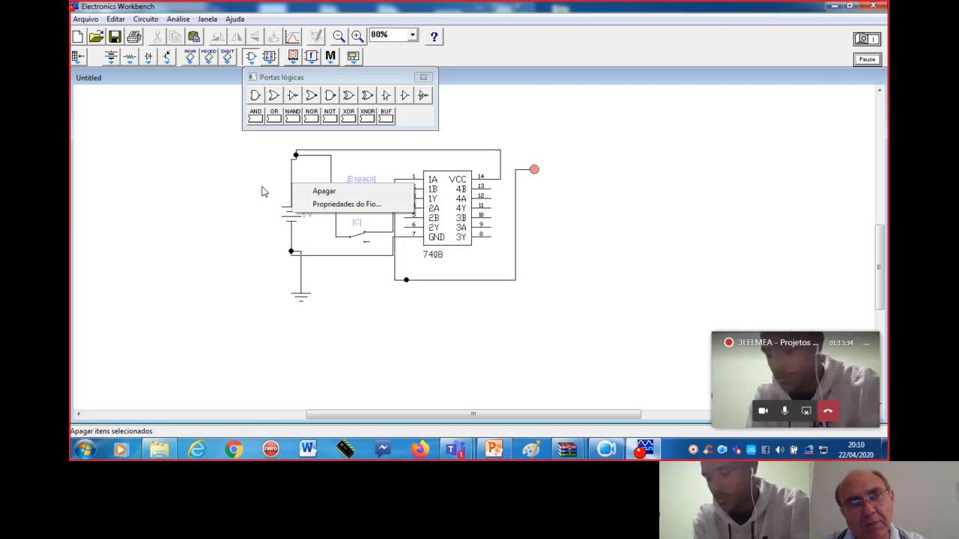
pyautogui.click(262, 191)
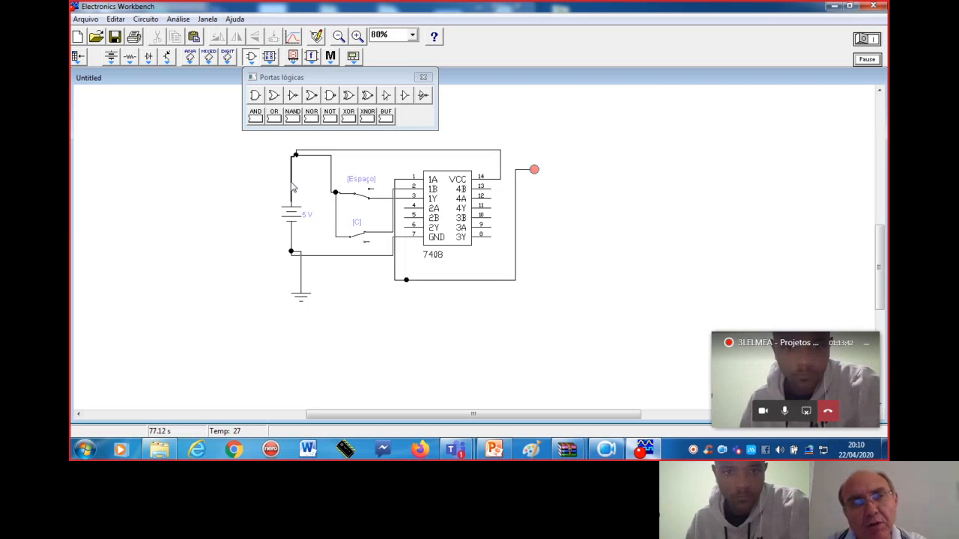
pyautogui.rightClick(293, 188)
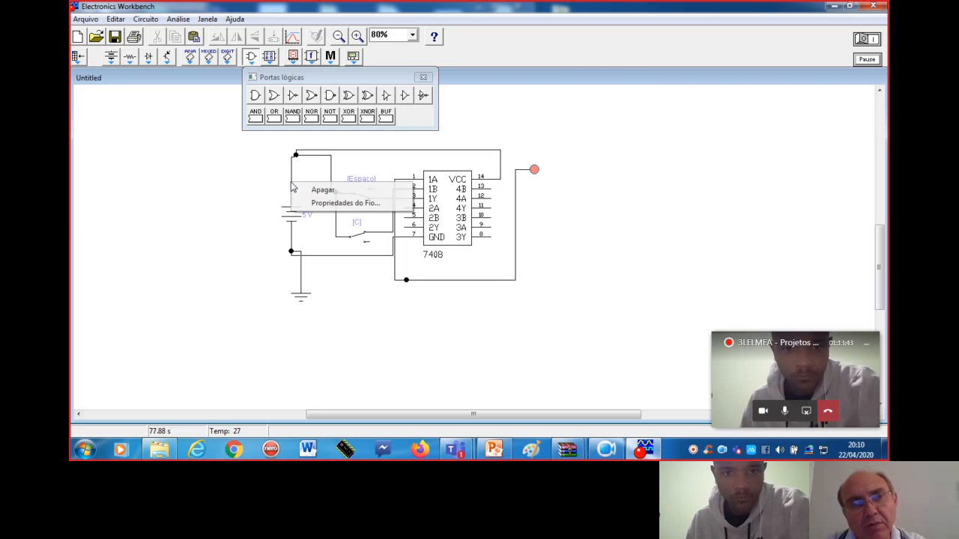
pyautogui.click(333, 204)
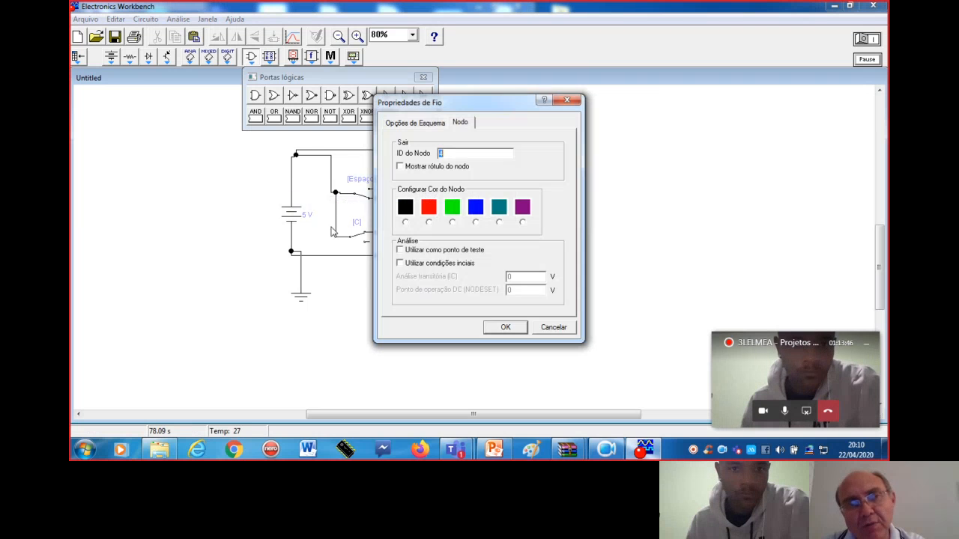
pyautogui.click(429, 213)
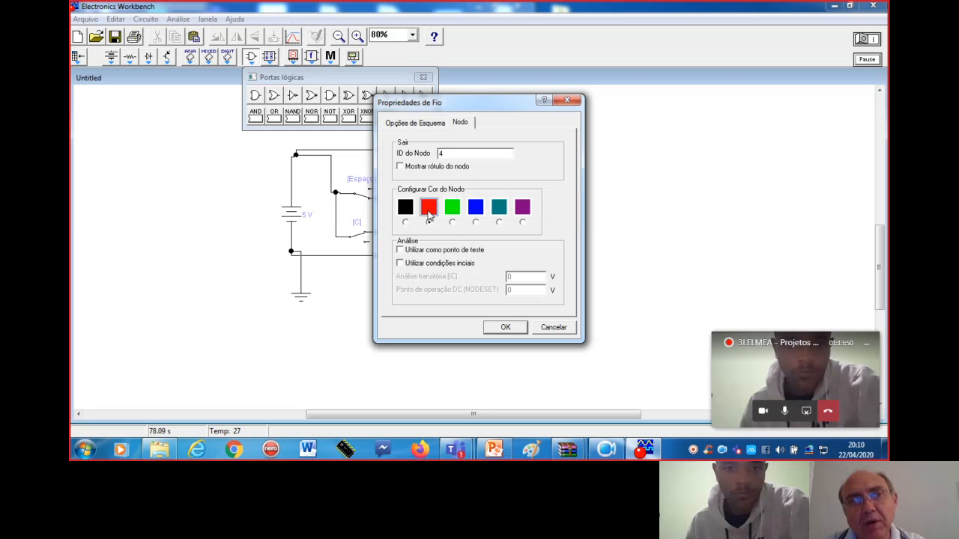
pyautogui.click(503, 327)
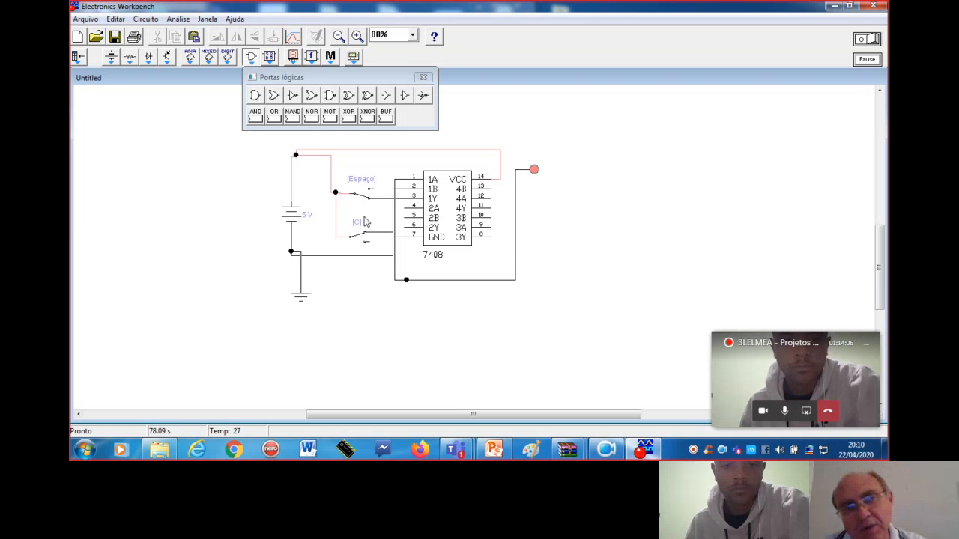
# - Set the node color of the wire between the 7408's 1Y output and the probe to green
pyautogui.click(479, 282)
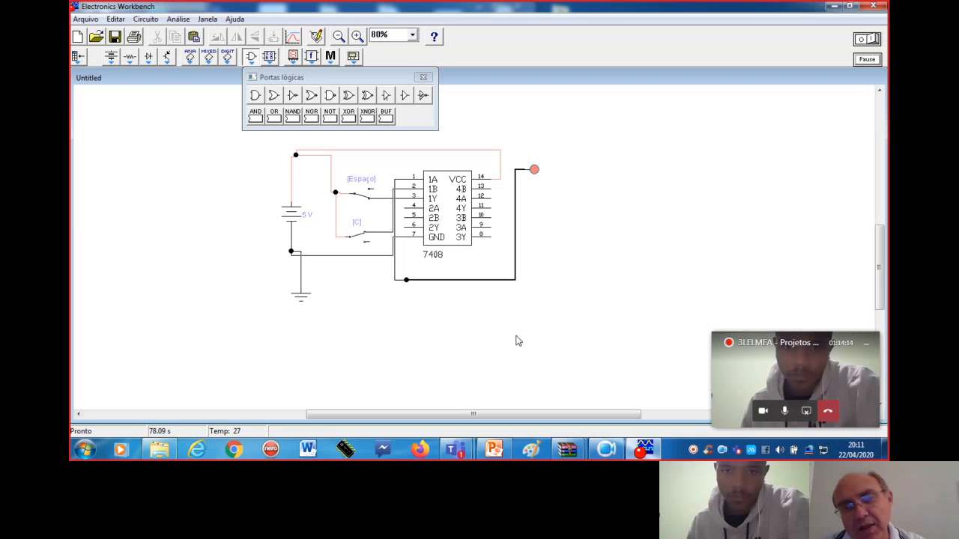
pyautogui.rightClick(478, 281)
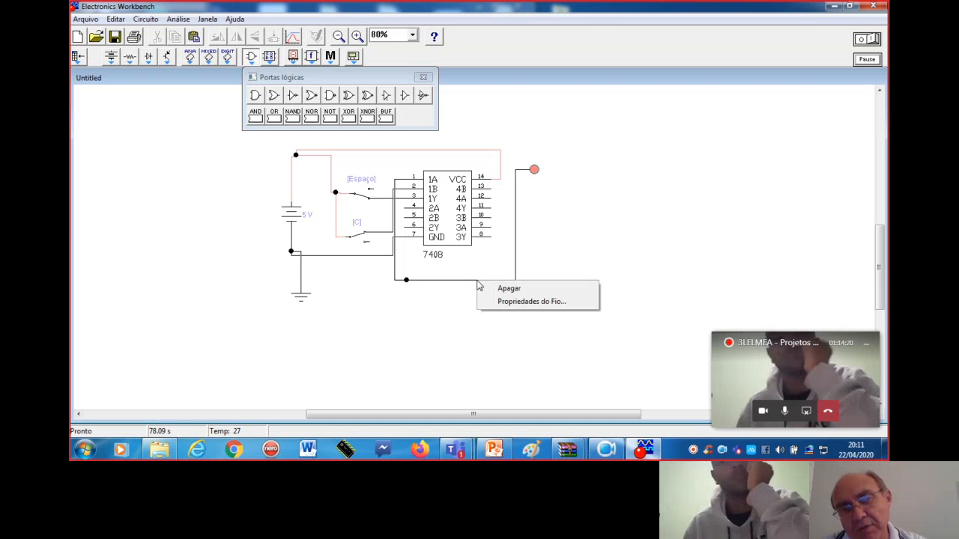
pyautogui.click(532, 301)
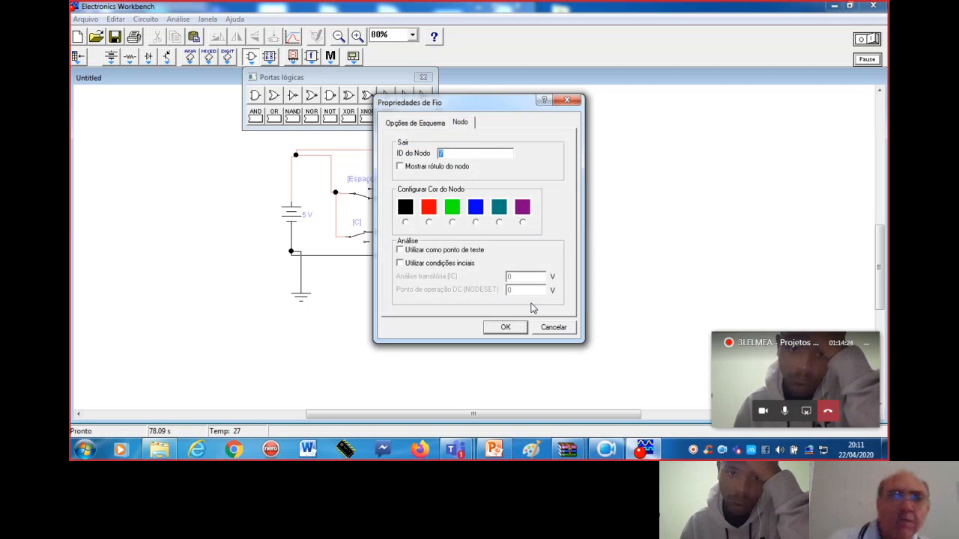
pyautogui.click(451, 222)
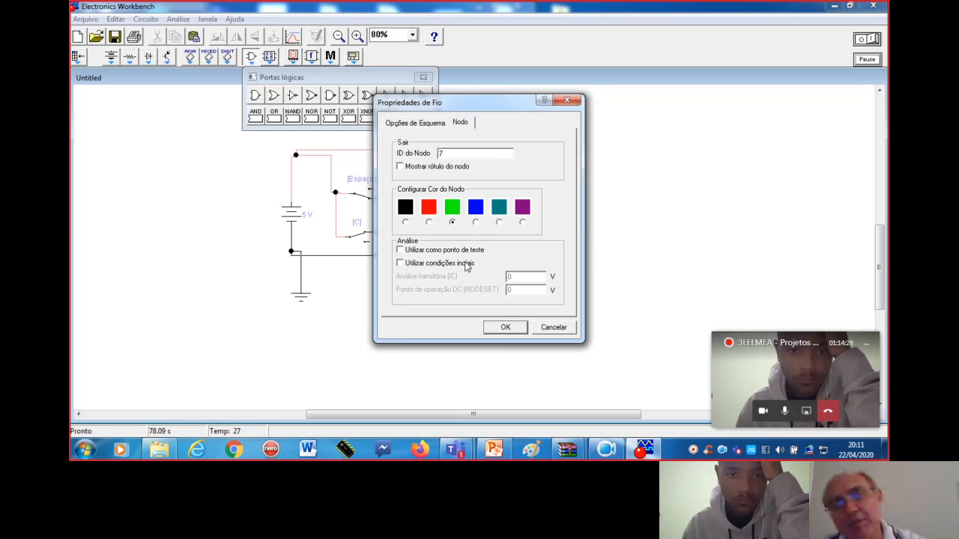
pyautogui.click(504, 327)
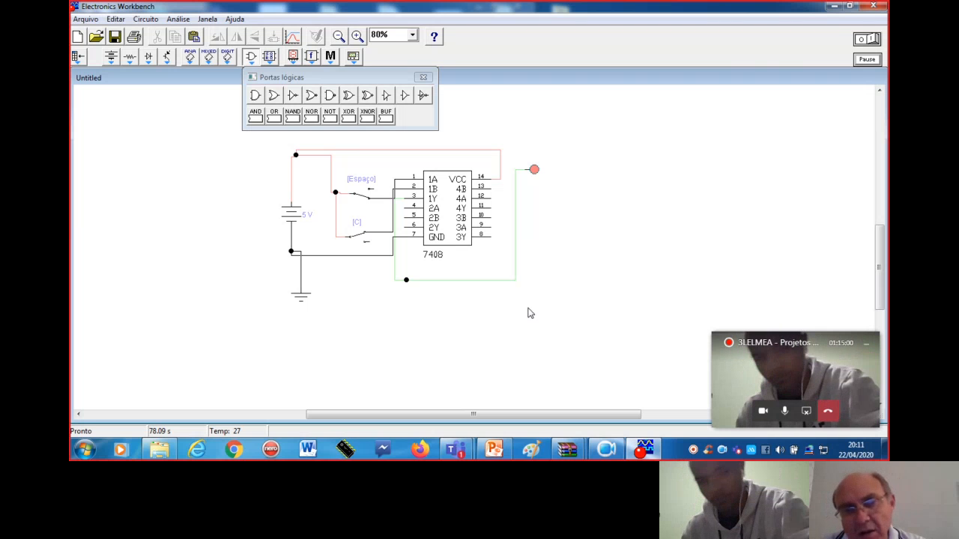
# - Change the node color of the wiring from the 1Y output to the probe to teal
pyautogui.click(494, 282)
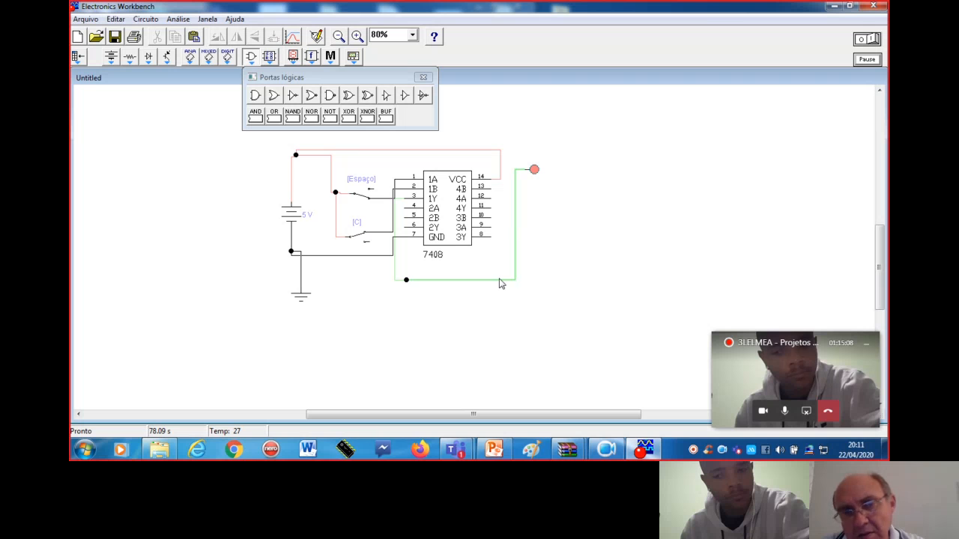
pyautogui.rightClick(500, 280)
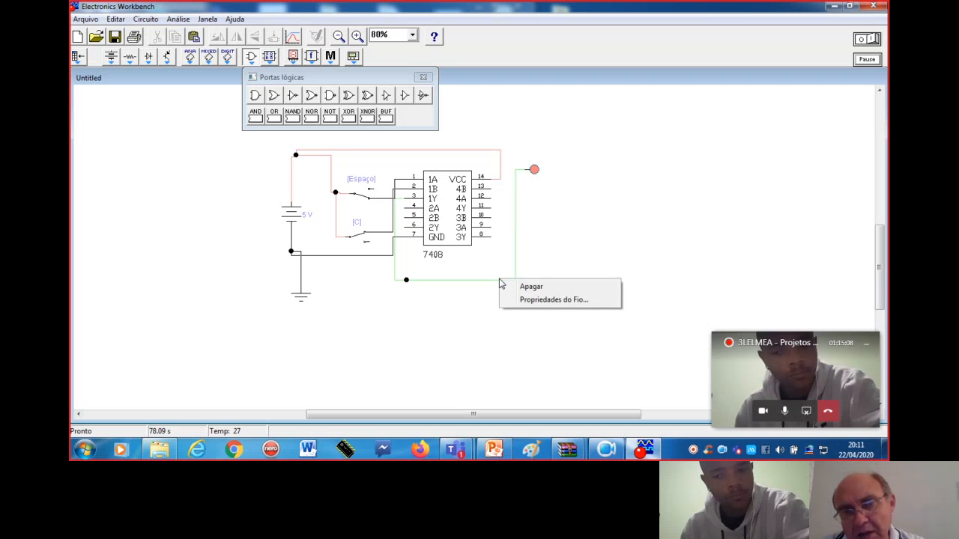
pyautogui.click(534, 300)
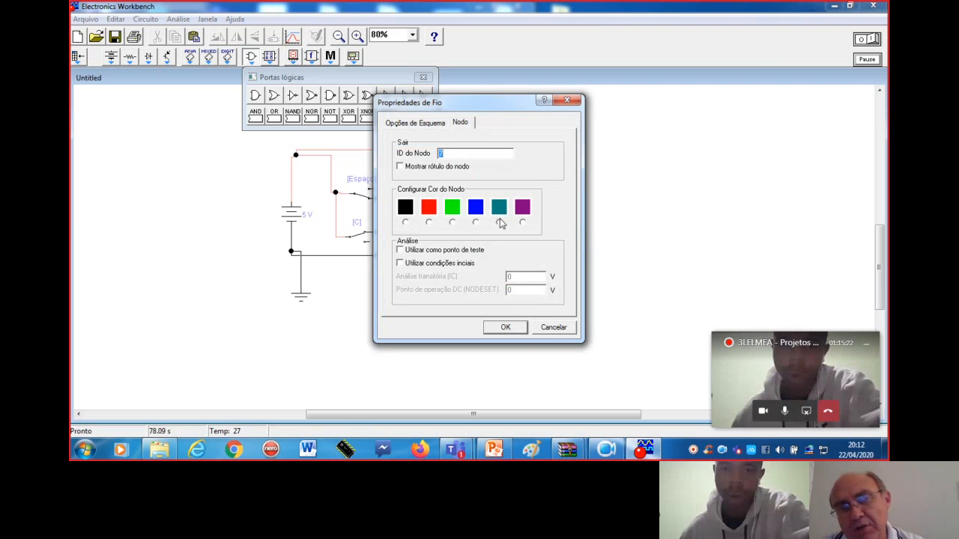
pyautogui.click(499, 223)
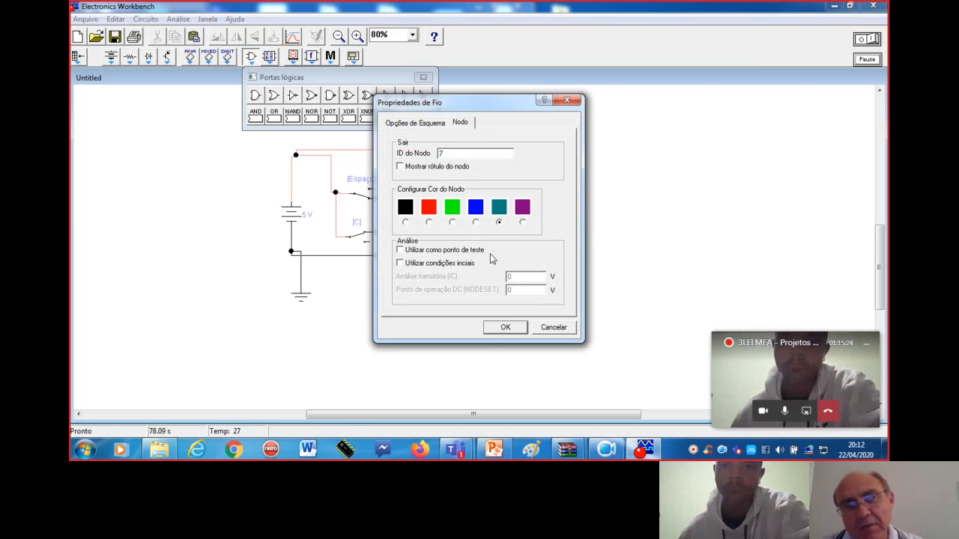
pyautogui.click(503, 328)
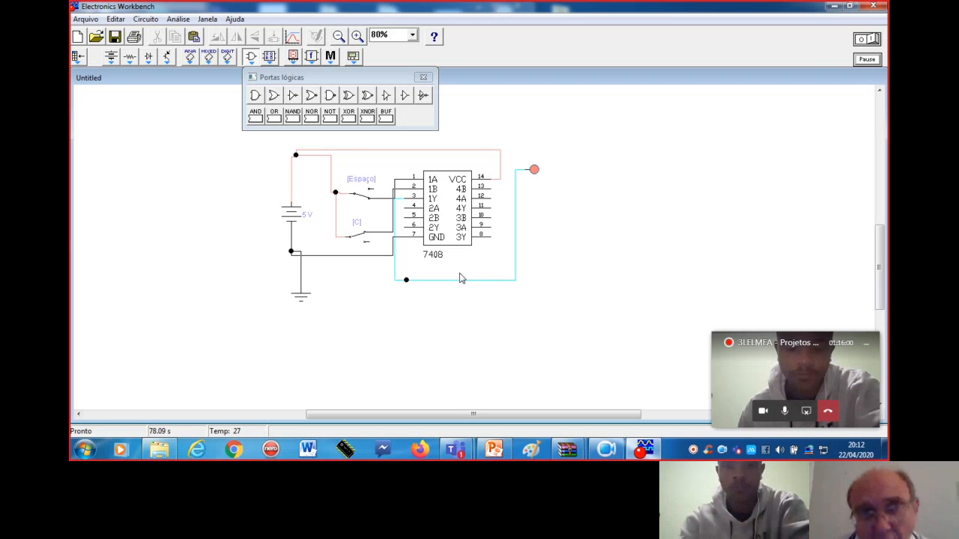
# - Close the Portas lógicas palette and delete the 7408 chip from the circuit
pyautogui.click(423, 78)
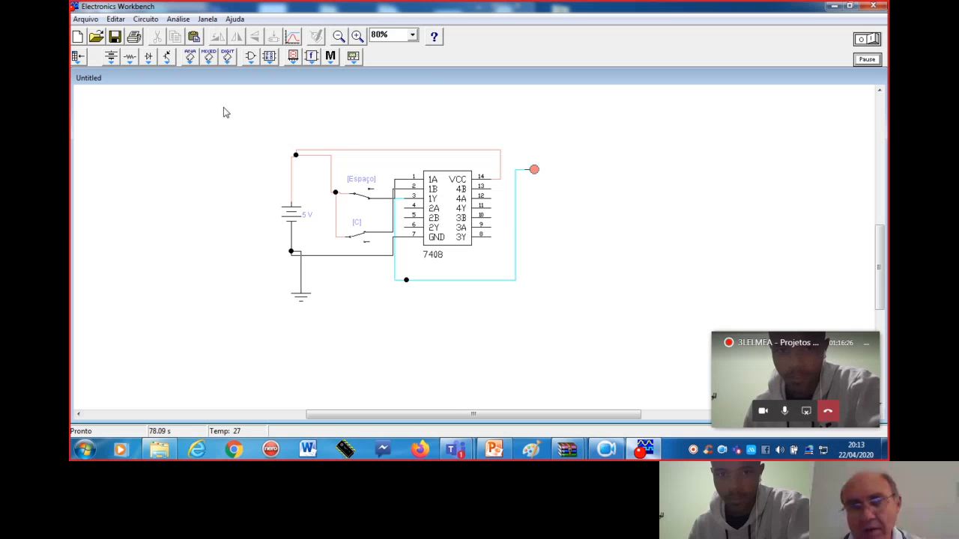
pyautogui.moveTo(223, 114); pyautogui.dragTo(578, 343)
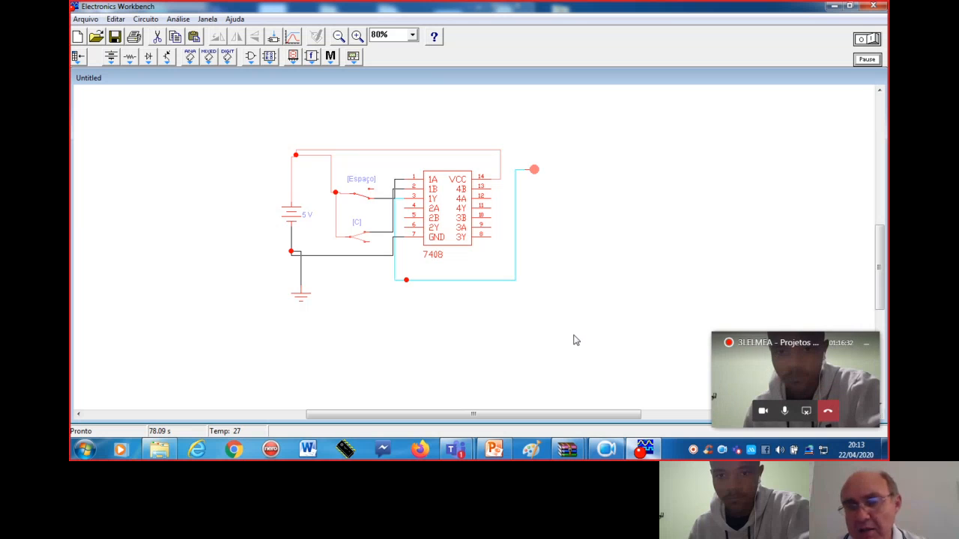
pyautogui.rightClick(414, 258)
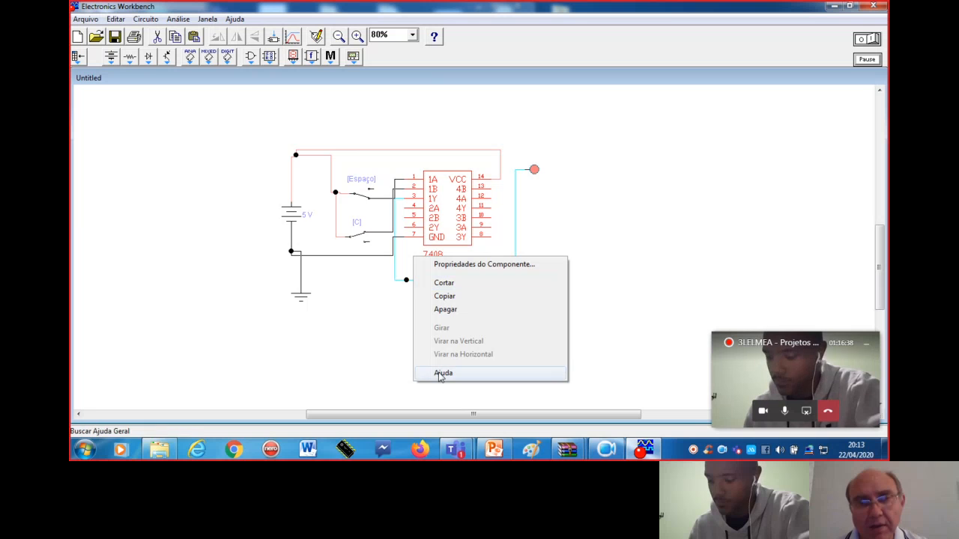
pyautogui.click(443, 308)
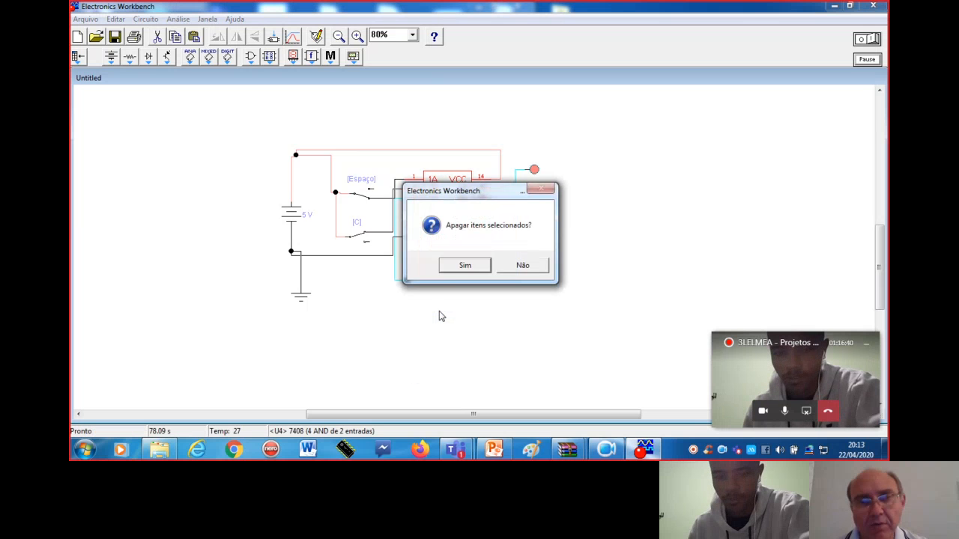
pyautogui.click(462, 266)
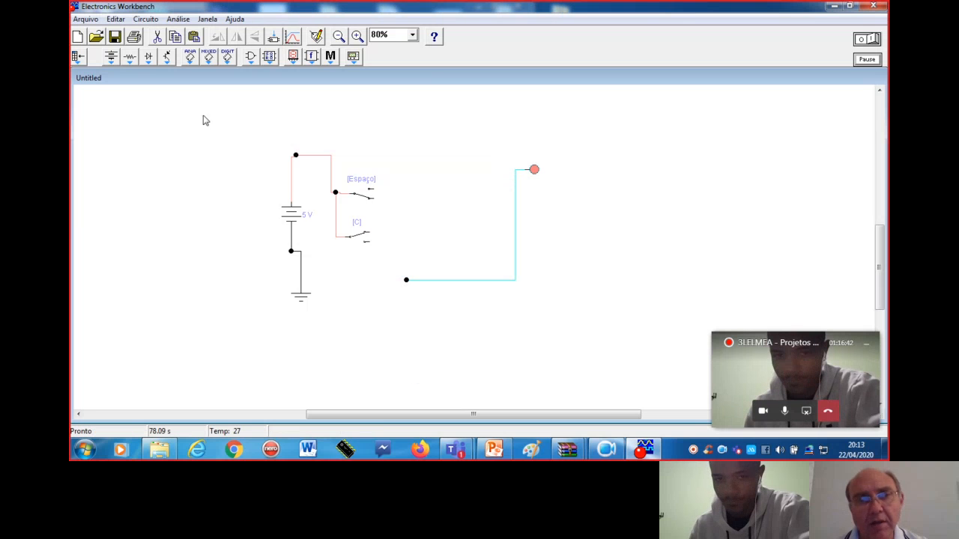
# - Delete the remaining teal output wire that runs to the probe
pyautogui.moveTo(203, 114); pyautogui.dragTo(545, 388)
pyautogui.rightClick(547, 361)
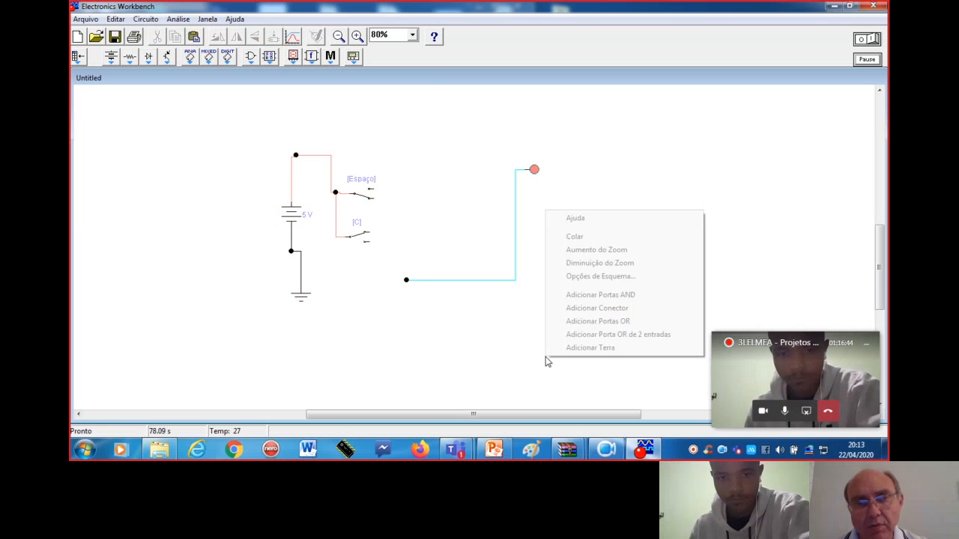
pyautogui.rightClick(412, 280)
pyautogui.click(437, 292)
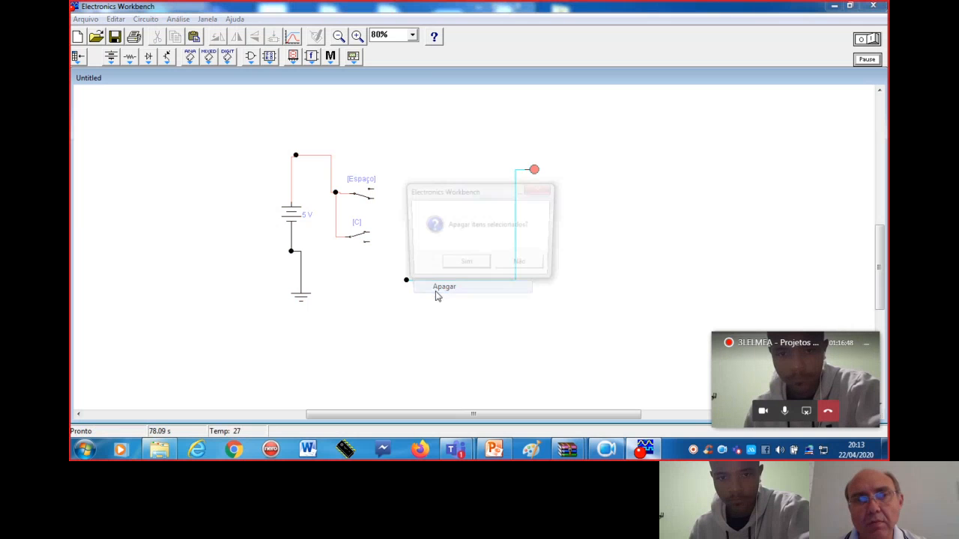
pyautogui.click(463, 264)
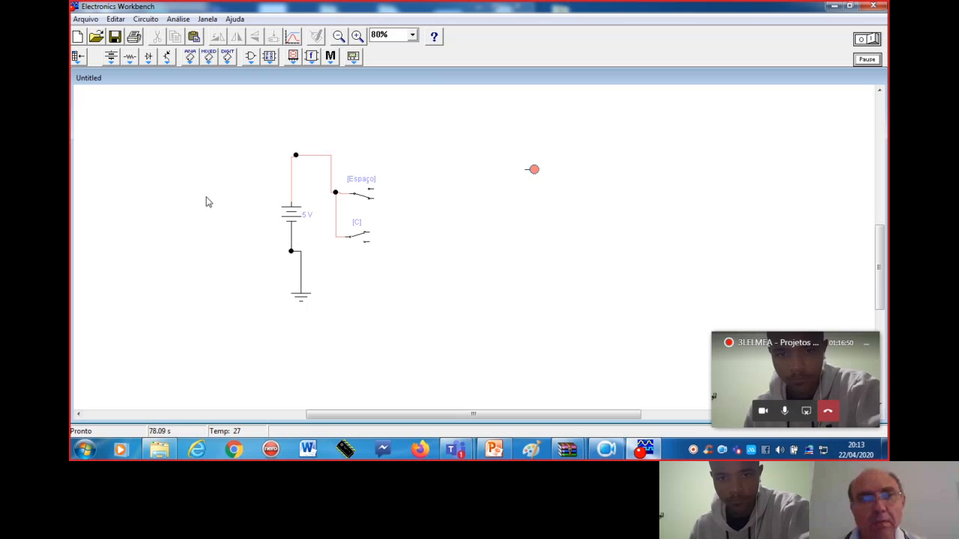
# - Delete the connector node between the battery's negative side and the ground symbol
pyautogui.hotkey('ctrl', 'a')
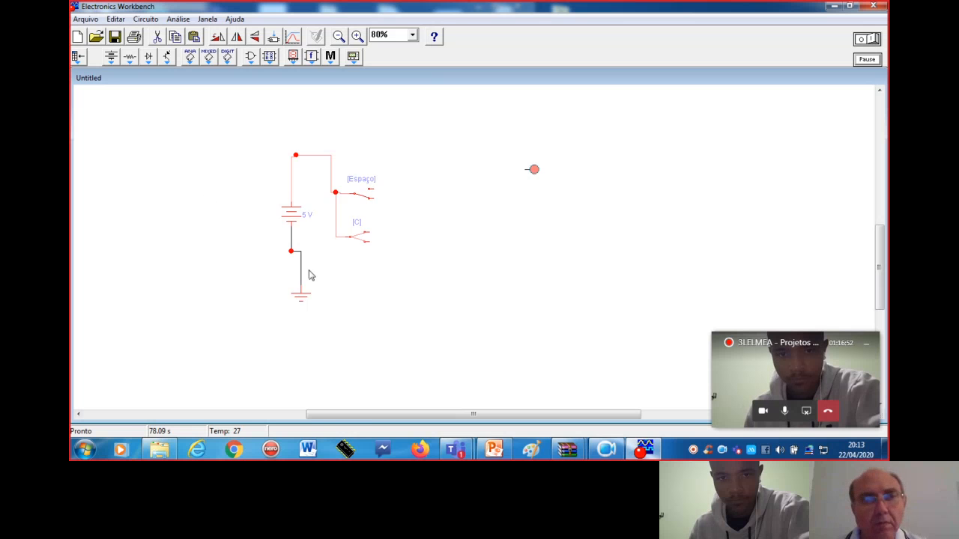
pyautogui.rightClick(292, 251)
pyautogui.click(322, 305)
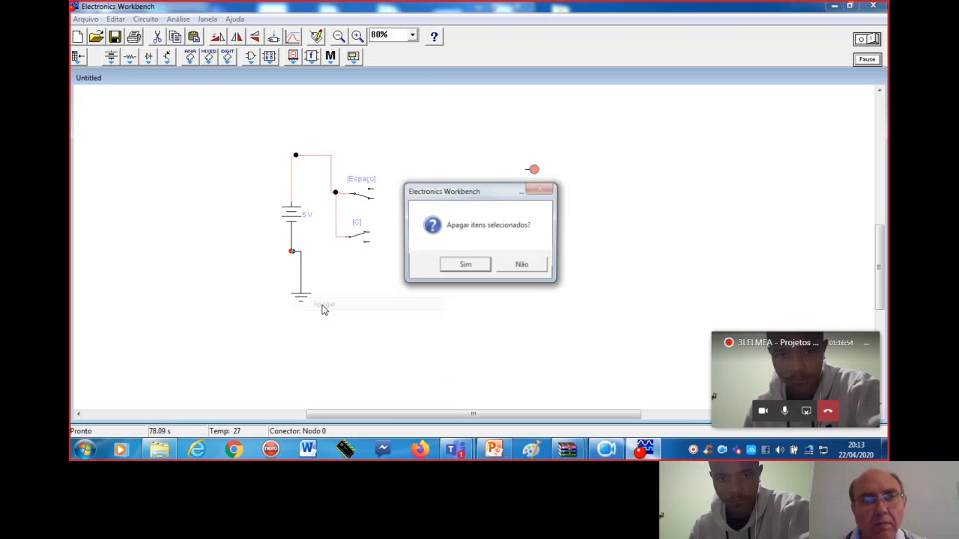
pyautogui.click(458, 266)
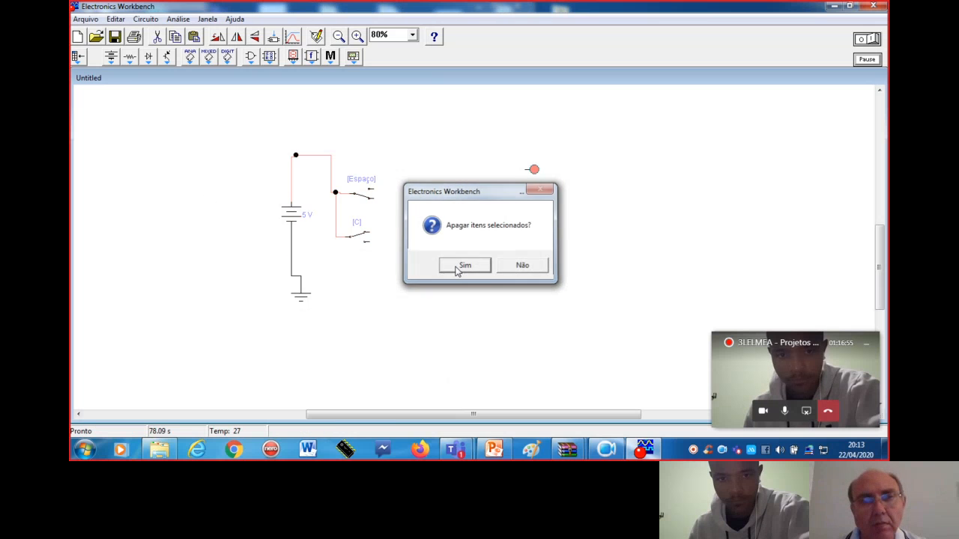
# - Delete the 5 V battery and the connector node above it from the circuit
pyautogui.rightClick(291, 206)
pyautogui.click(327, 262)
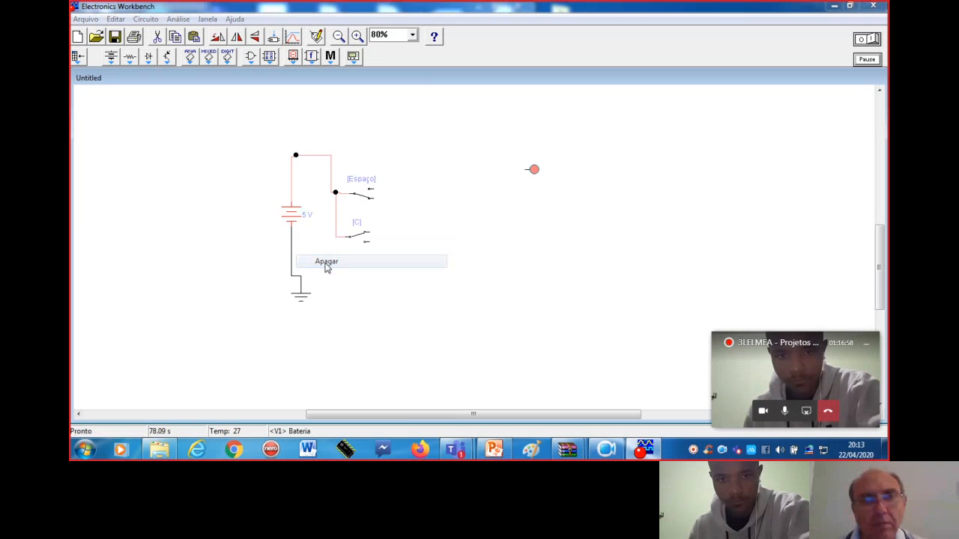
pyautogui.click(456, 269)
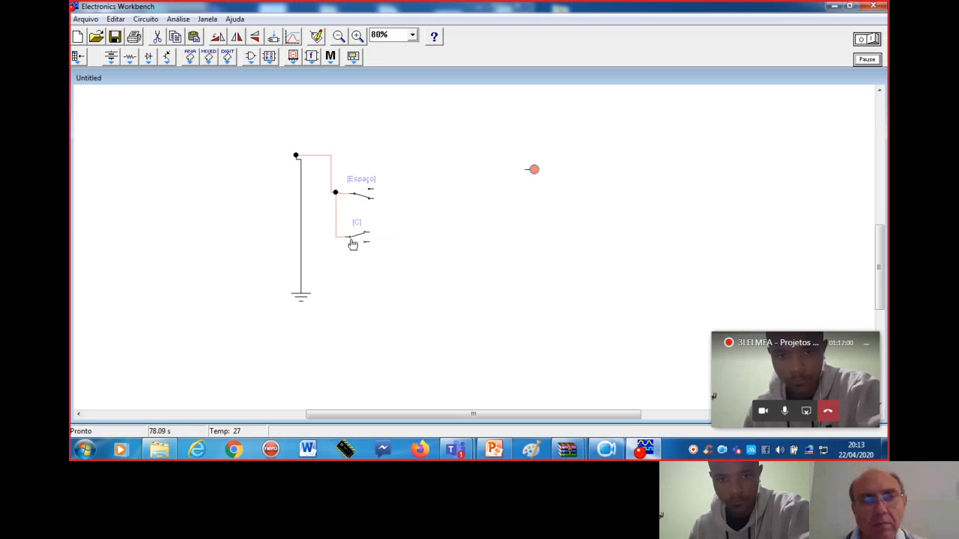
pyautogui.moveTo(291, 157); pyautogui.dragTo(360, 306)
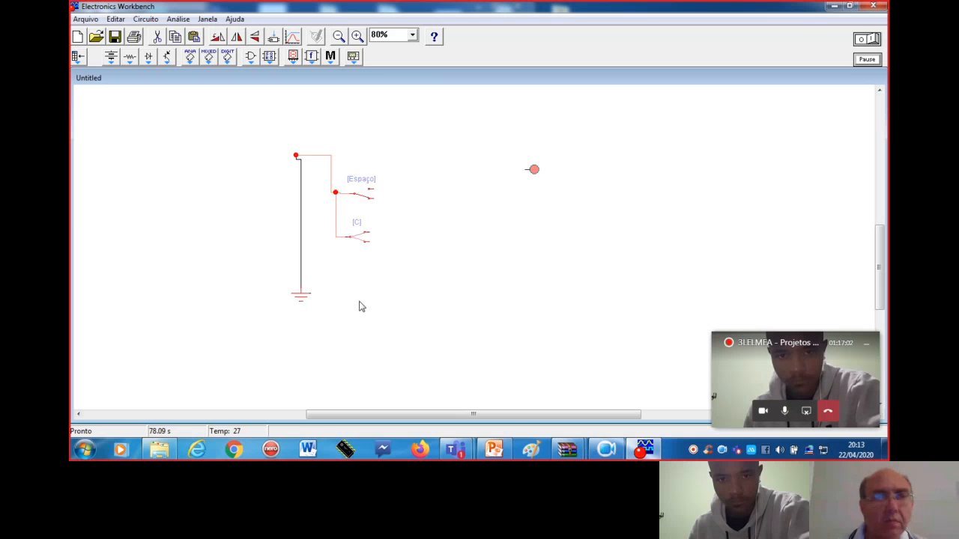
pyautogui.rightClick(297, 157)
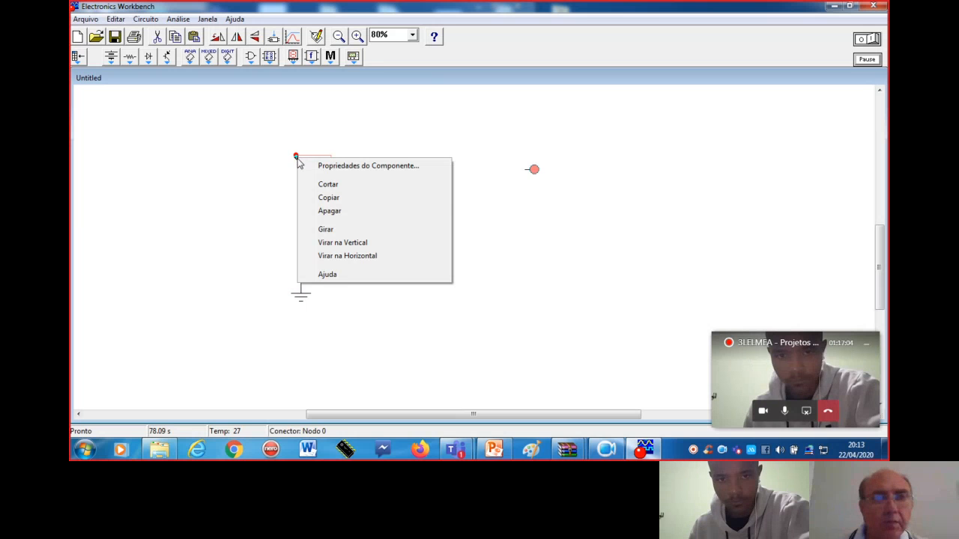
pyautogui.click(325, 214)
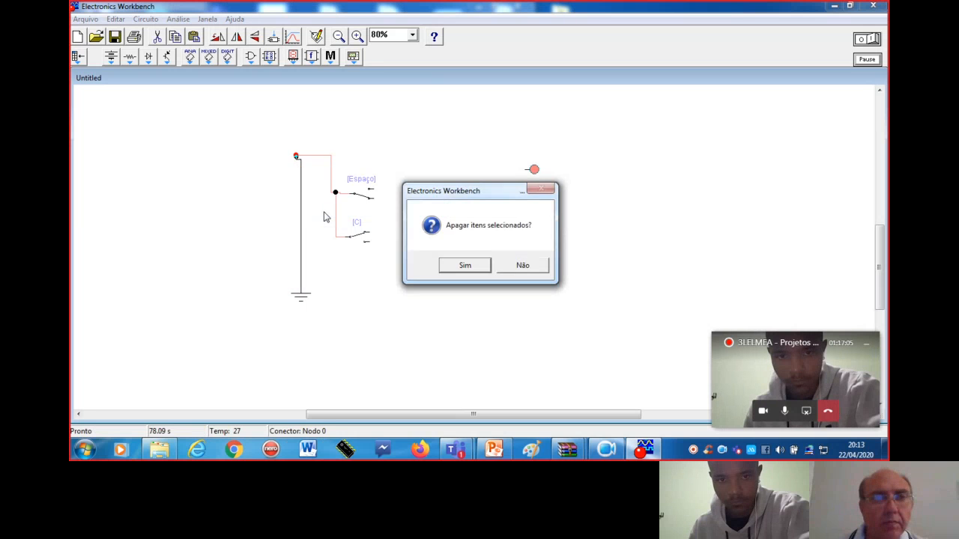
pyautogui.click(463, 266)
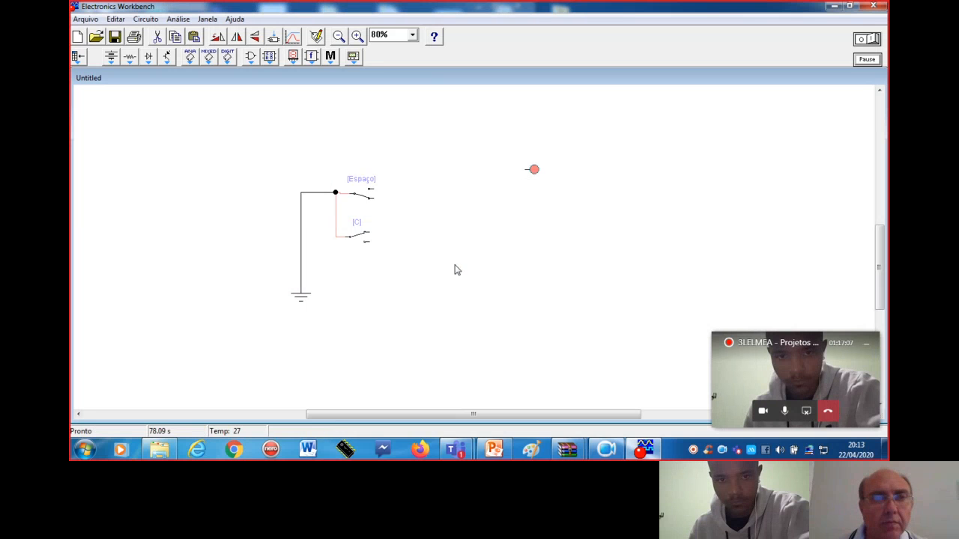
# - Delete the wire from the ground symbol to the switches and the wire joining the two switches
pyautogui.rightClick(326, 197)
pyautogui.click(352, 202)
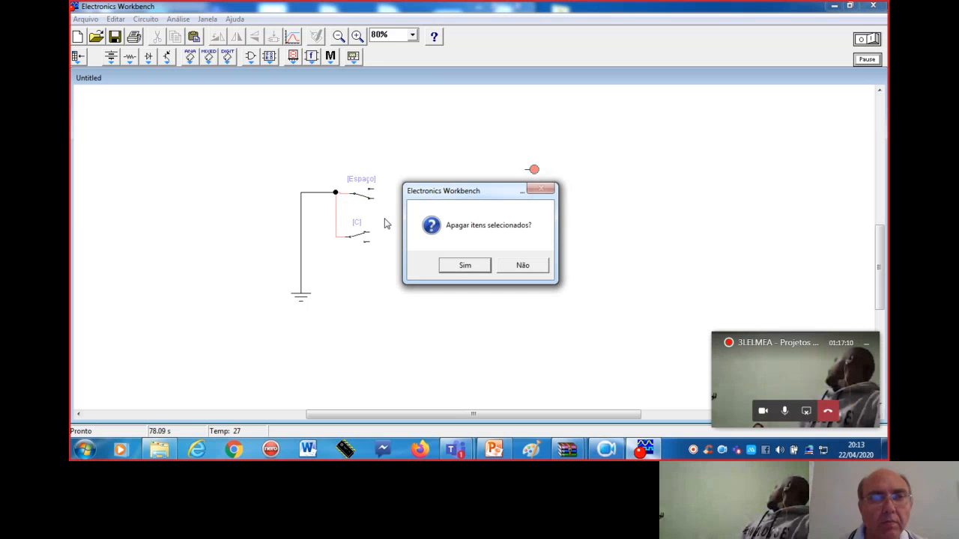
pyautogui.click(464, 265)
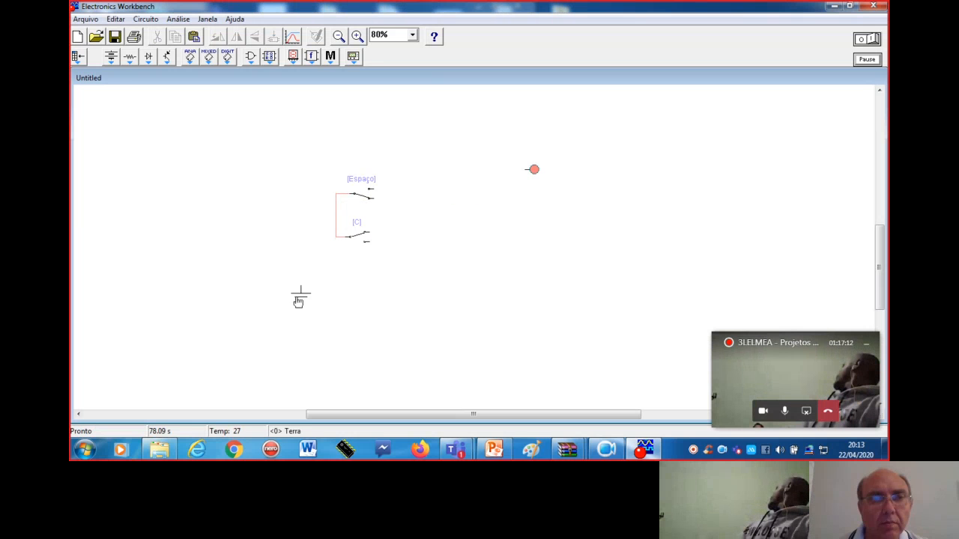
pyautogui.rightClick(337, 239)
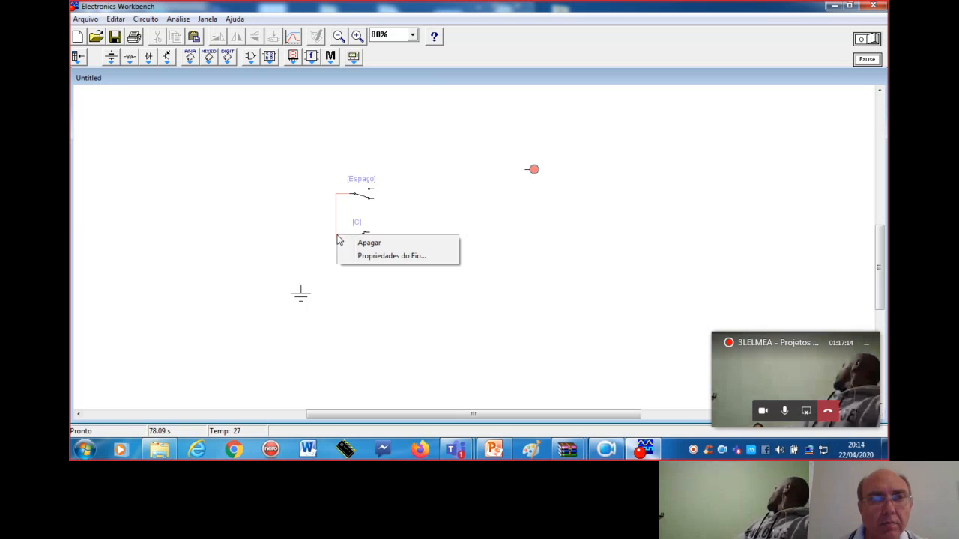
pyautogui.click(359, 242)
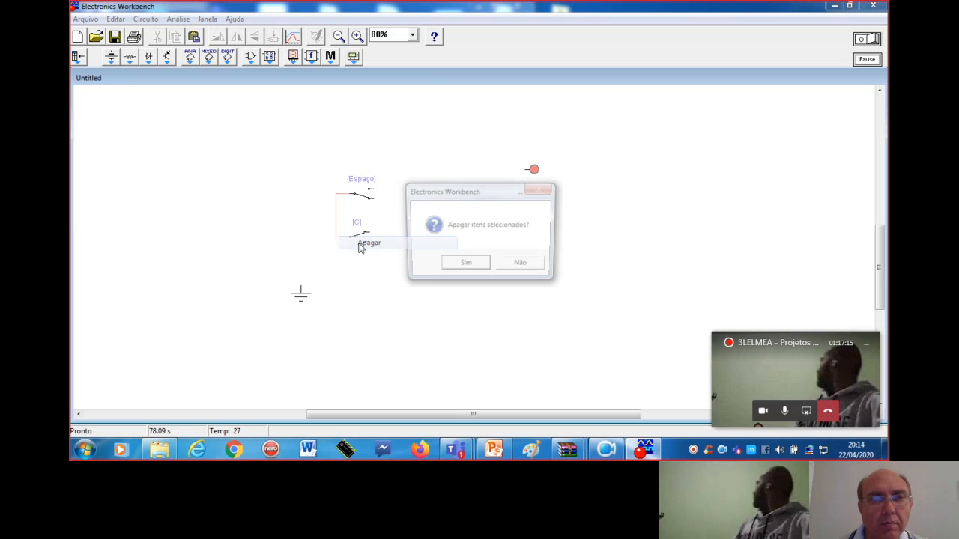
pyautogui.click(458, 266)
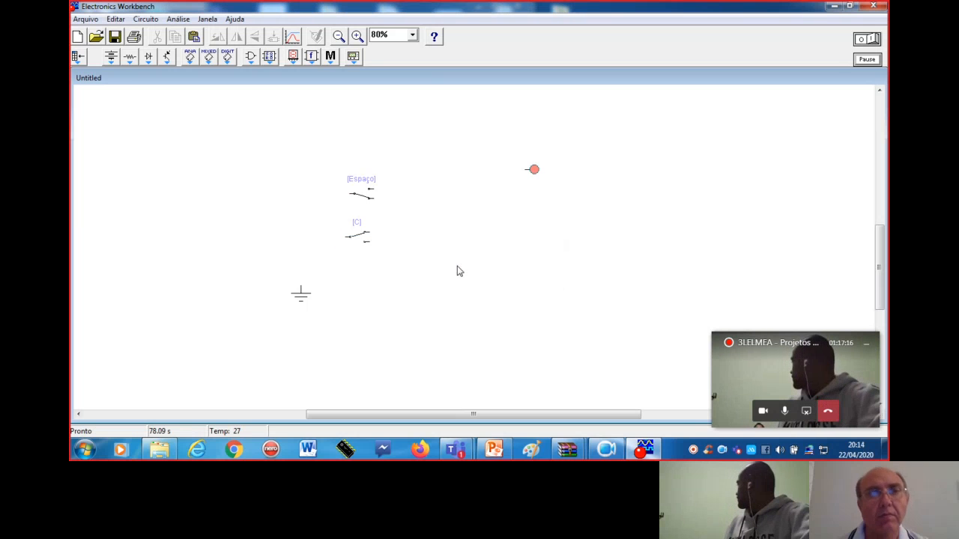
# - Delete the [Espaço] switch and the [C] switch from the circuit
pyautogui.rightClick(362, 200)
pyautogui.click(392, 250)
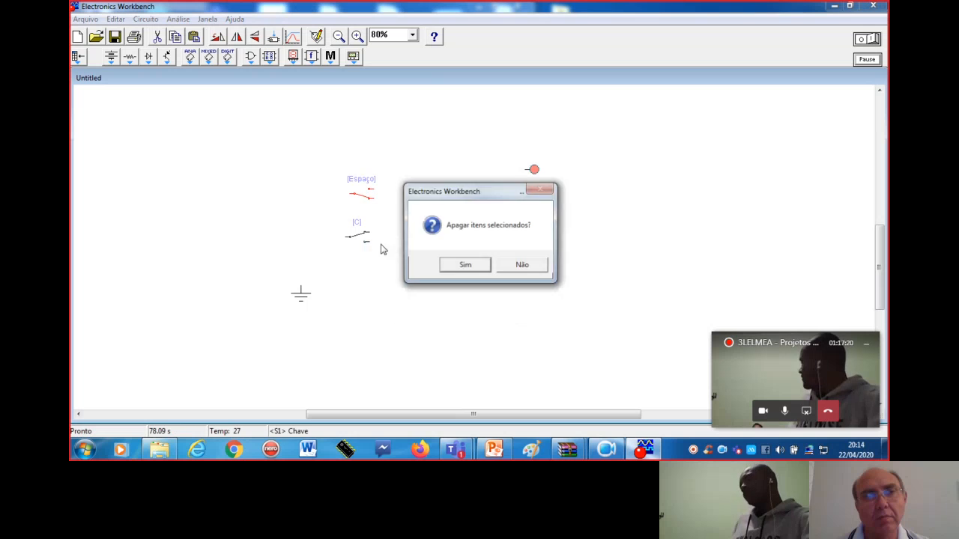
pyautogui.click(459, 265)
pyautogui.rightClick(360, 236)
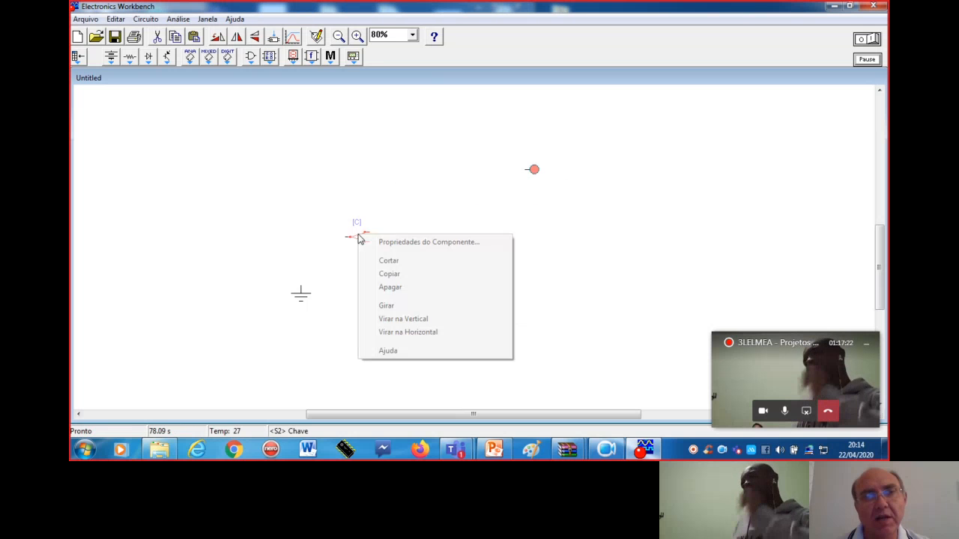
pyautogui.click(390, 288)
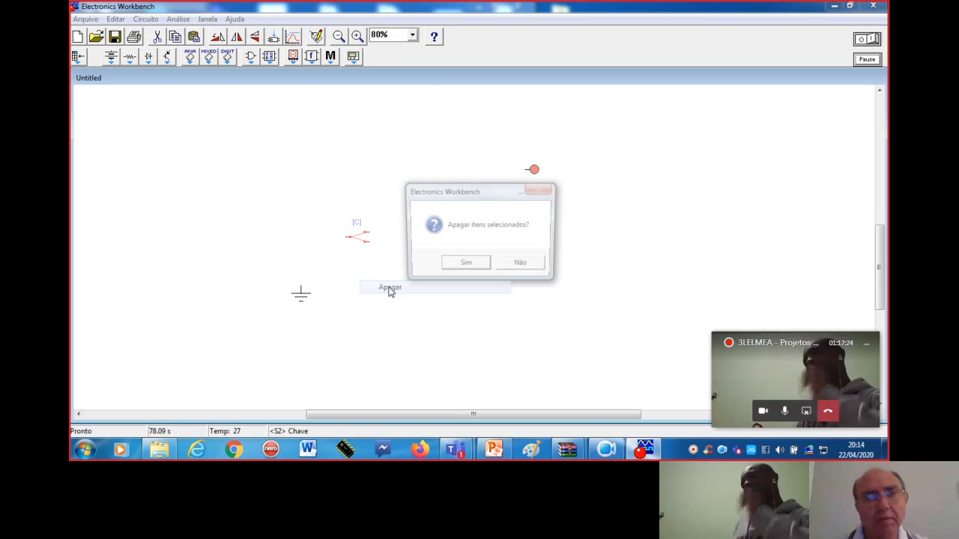
pyautogui.click(455, 266)
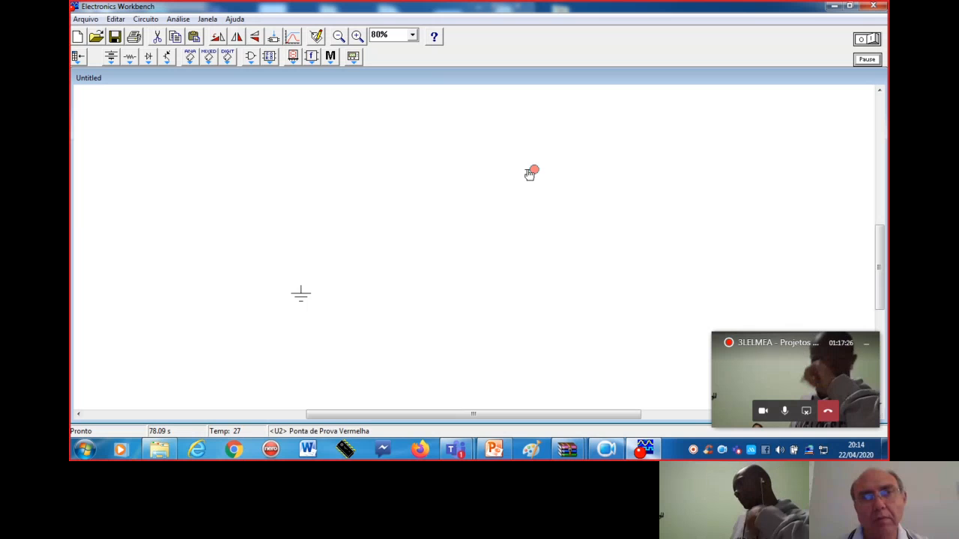
# - Delete the red probe and the ground symbol to empty the workspace
pyautogui.rightClick(533, 172)
pyautogui.click(560, 241)
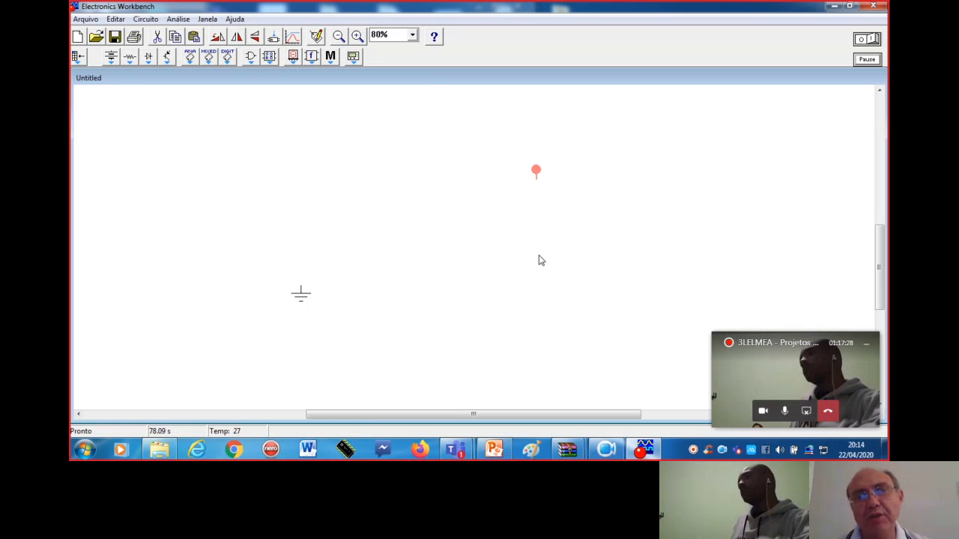
pyautogui.rightClick(538, 173)
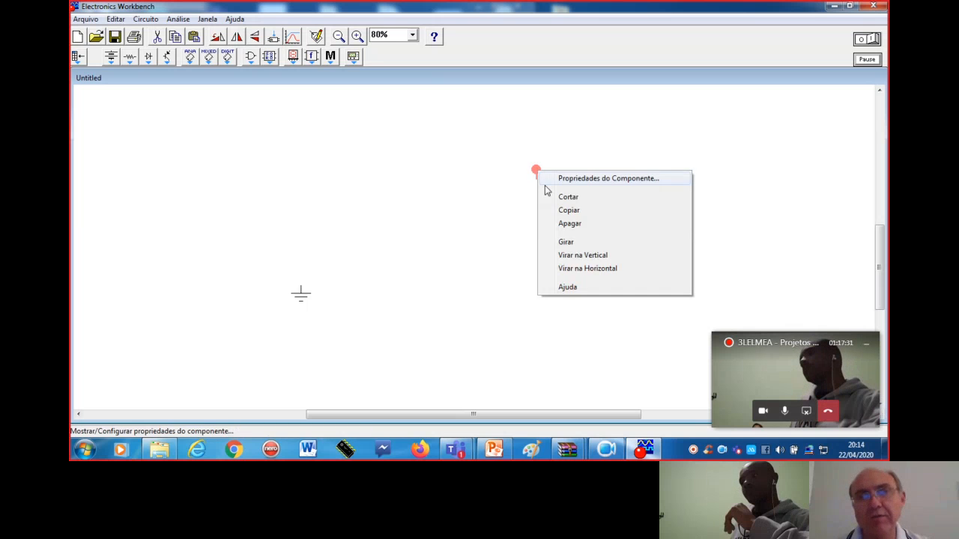
pyautogui.click(564, 224)
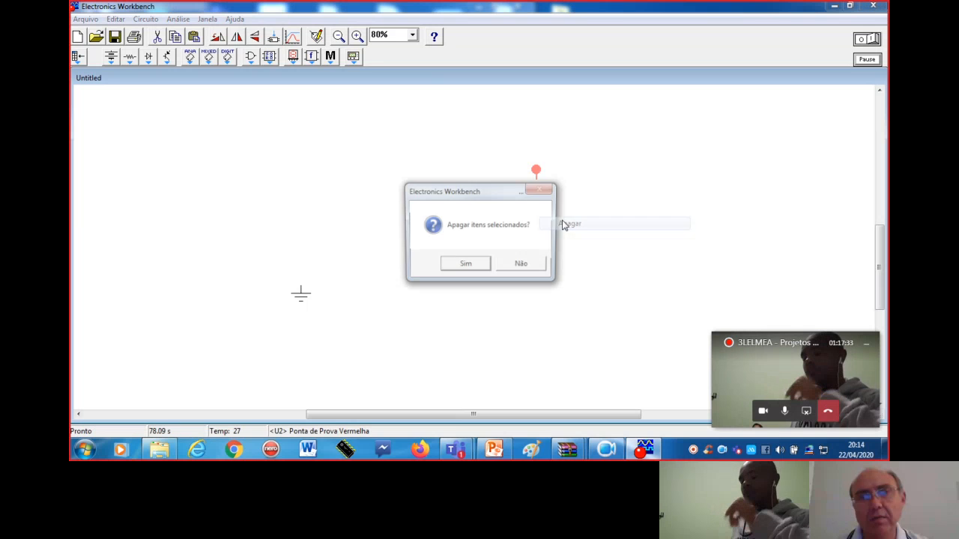
pyautogui.click(465, 266)
pyautogui.rightClick(298, 301)
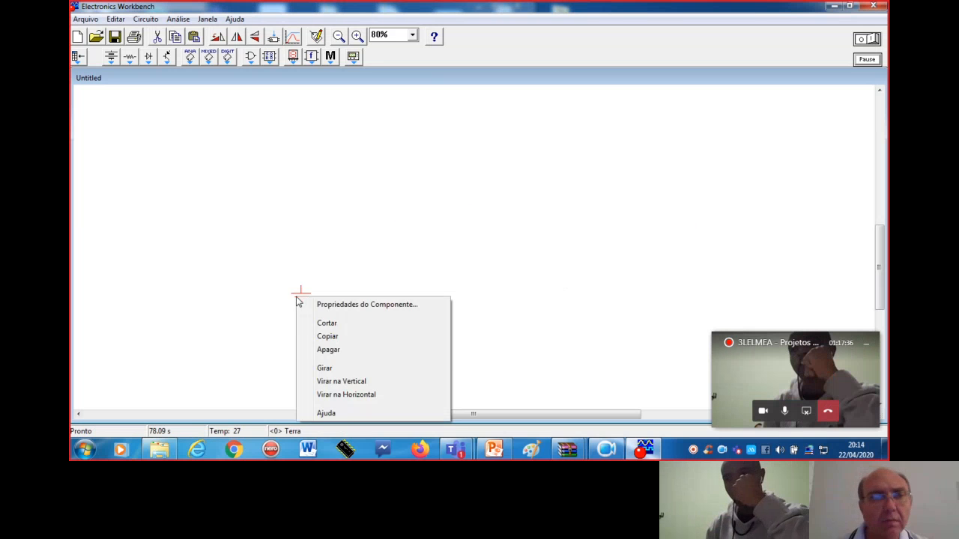
pyautogui.click(328, 349)
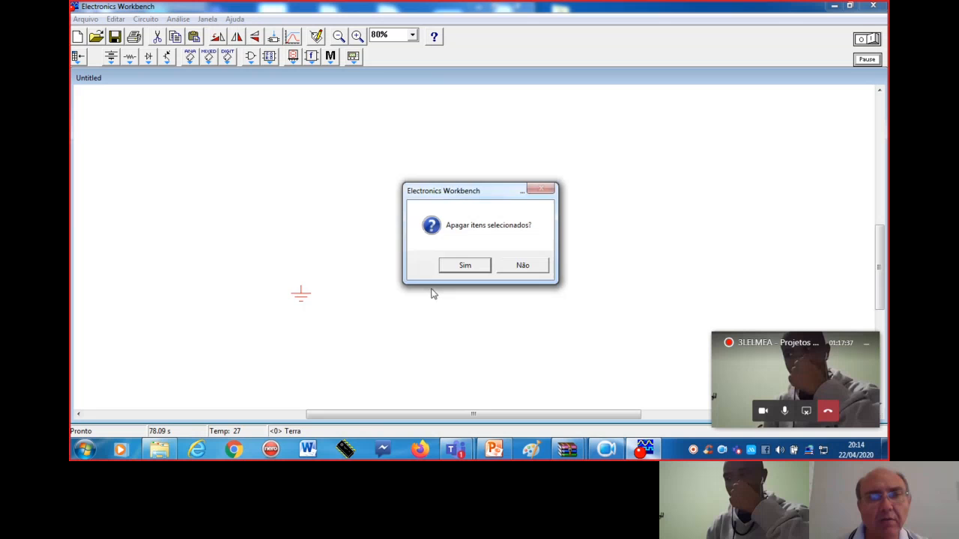
pyautogui.click(465, 267)
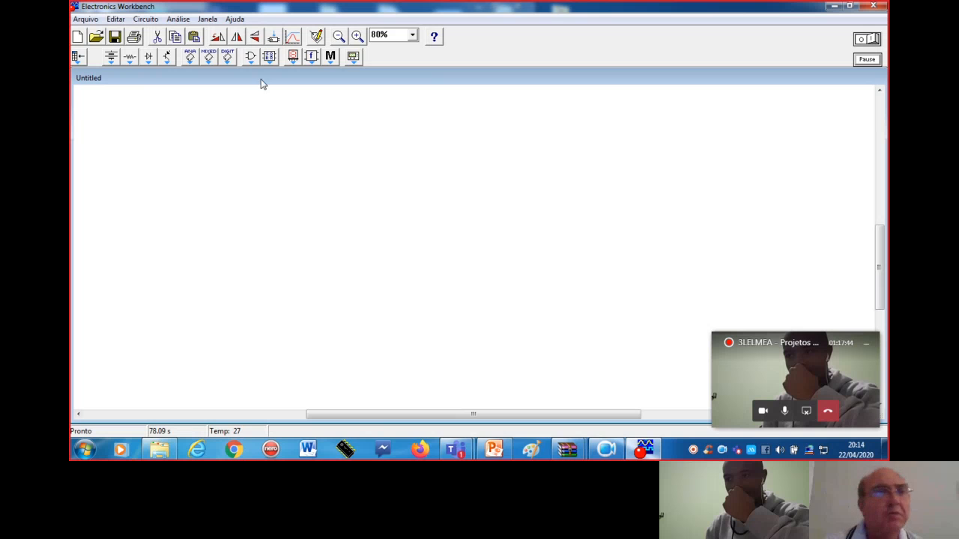
# - Place two 1 k Ohm resistors, rotate them to vertical and connect them in series, one above the other
pyautogui.click(130, 60)
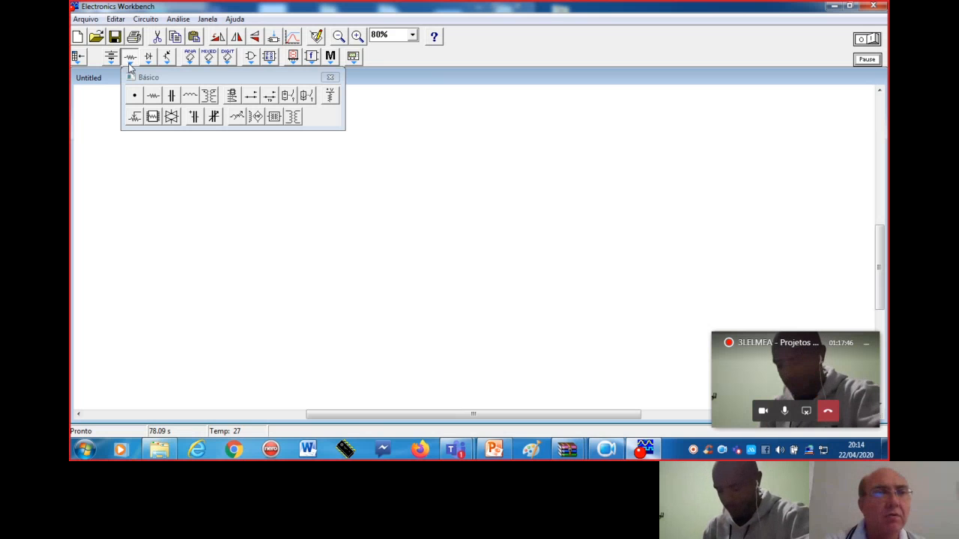
pyautogui.moveTo(153, 96); pyautogui.dragTo(478, 178)
pyautogui.moveTo(153, 95); pyautogui.dragTo(494, 222)
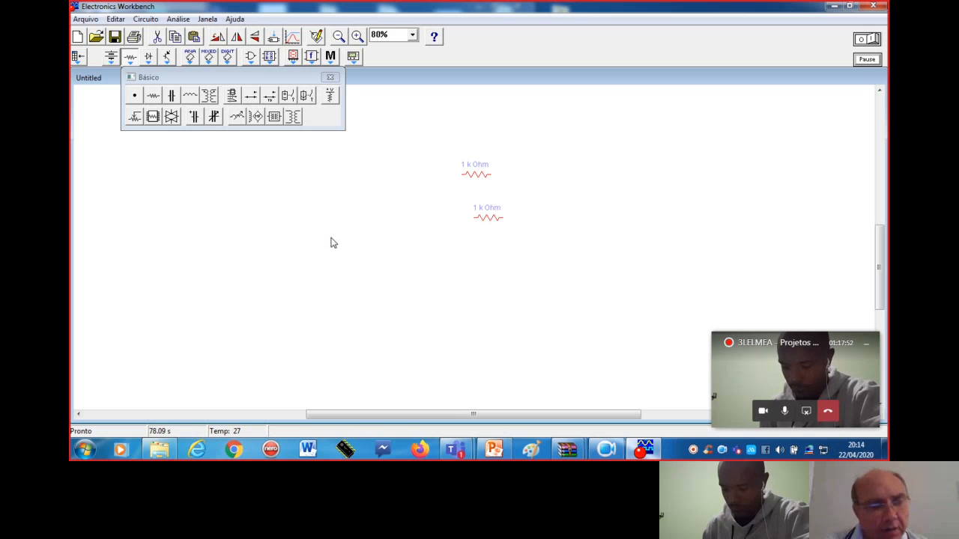
pyautogui.hotkey('ctrl', 'r')
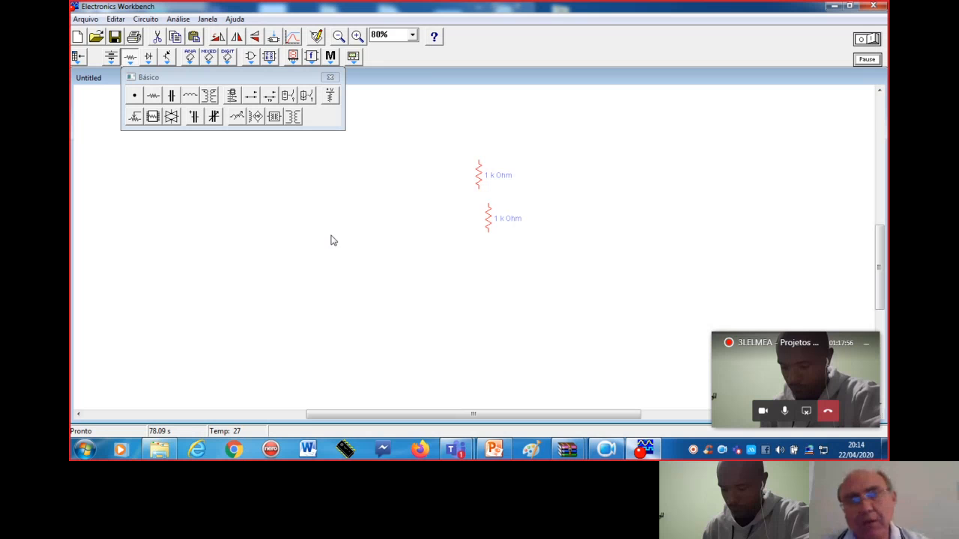
pyautogui.moveTo(488, 223)
pyautogui.mouseDown()
pyautogui.moveTo(480, 307)
pyautogui.moveTo(479, 210)
pyautogui.mouseUp()
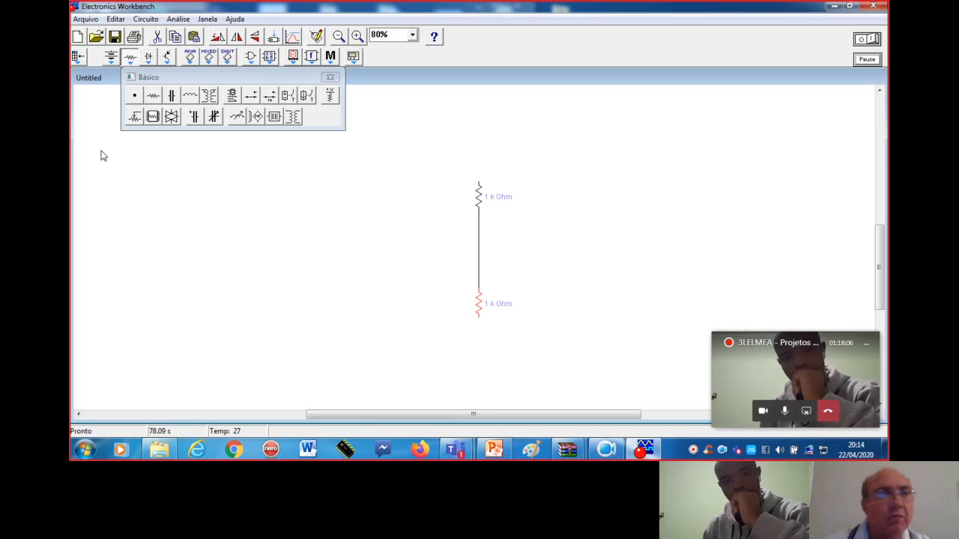
# - Add a 12 V battery beside the resistors and wire its terminals to the two free ends of the series pair
pyautogui.click(112, 60)
pyautogui.moveTo(135, 95); pyautogui.dragTo(363, 254)
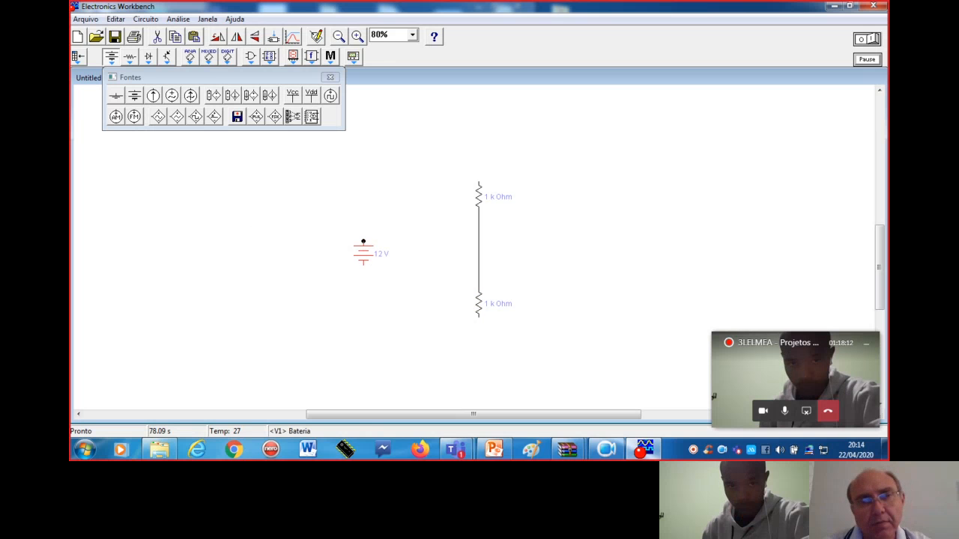
pyautogui.moveTo(363, 241); pyautogui.dragTo(479, 183)
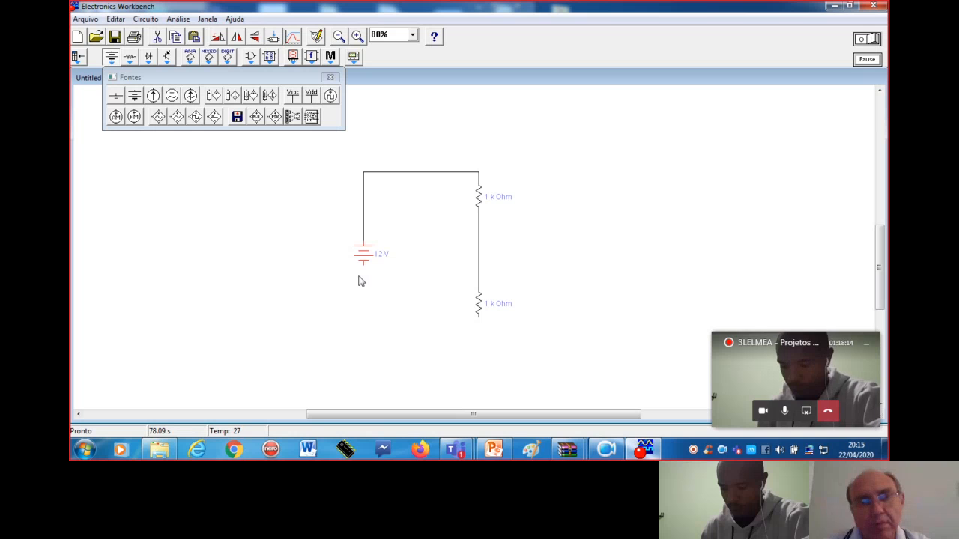
pyautogui.moveTo(364, 271)
pyautogui.mouseDown()
pyautogui.moveTo(377, 282)
pyautogui.moveTo(350, 259)
pyautogui.mouseUp()
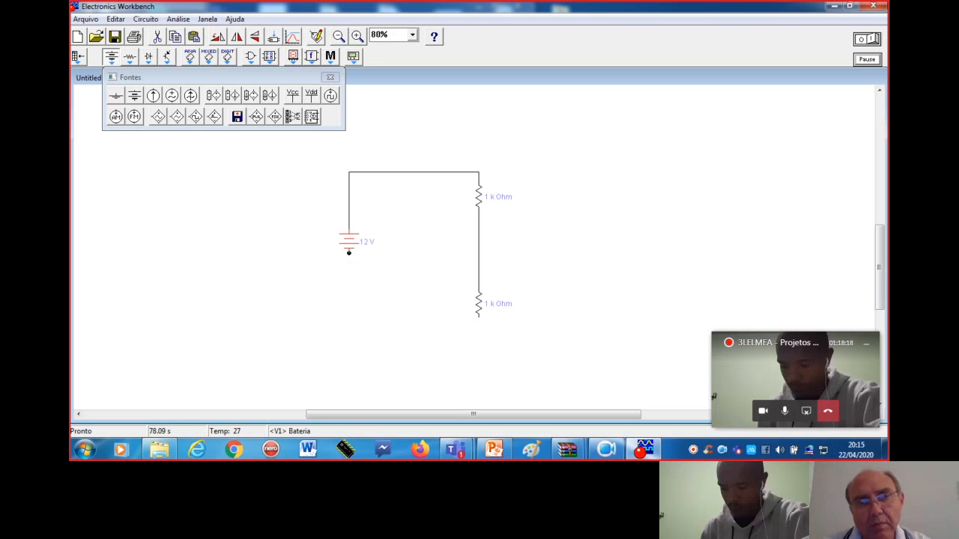
pyautogui.moveTo(479, 316); pyautogui.dragTo(349, 253)
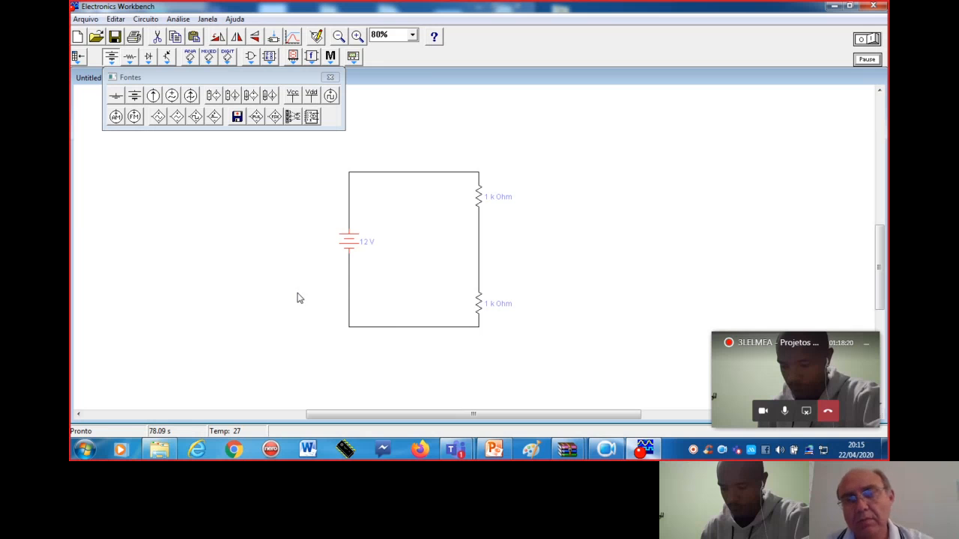
pyautogui.click(253, 313)
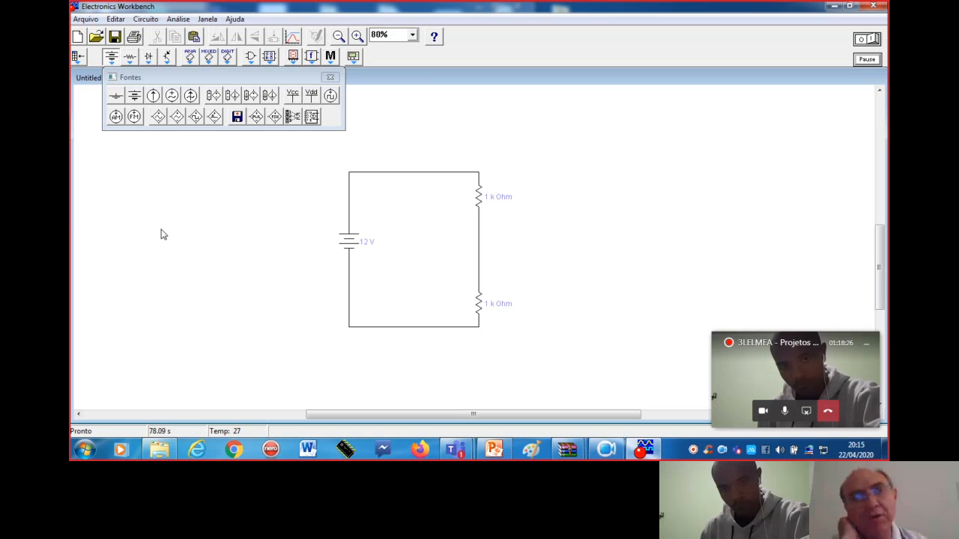
# - Place a multimeter to the right of the upper resistor and open its Multímetro window, positioned to the left of the battery
pyautogui.click(330, 77)
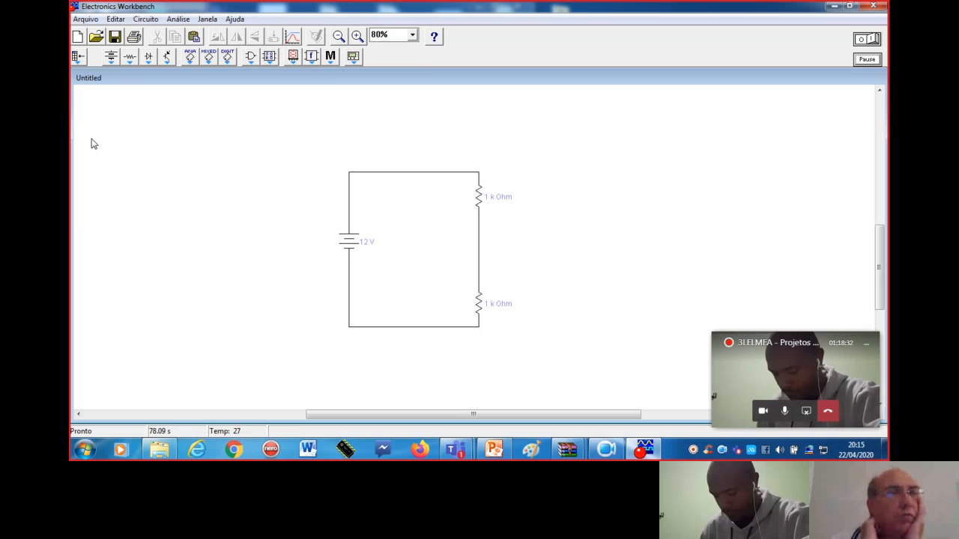
pyautogui.click(353, 57)
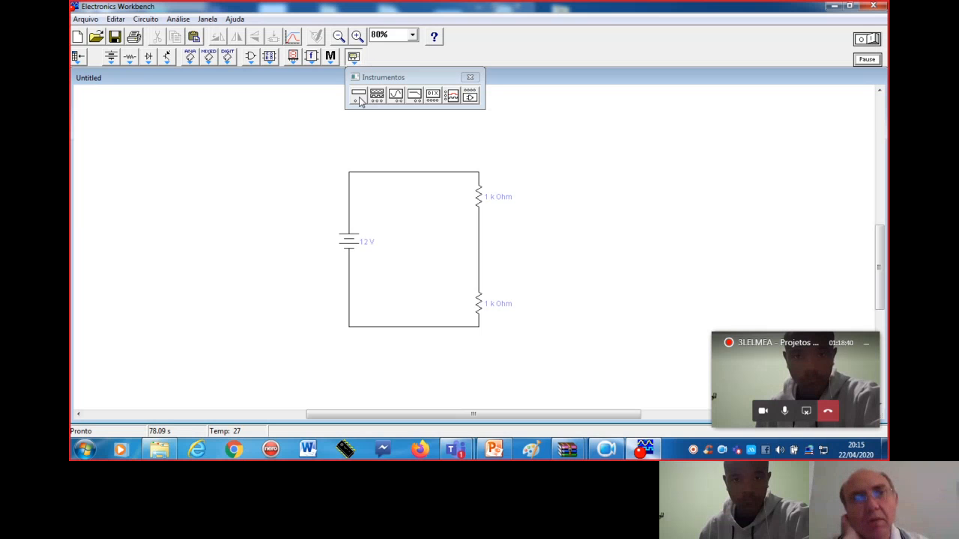
pyautogui.moveTo(360, 101); pyautogui.dragTo(588, 204)
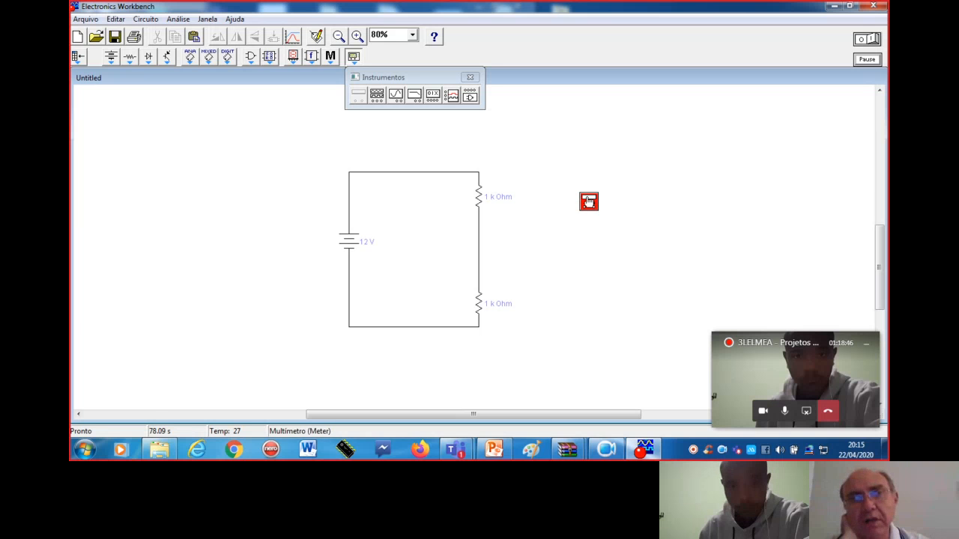
pyautogui.doubleClick(591, 201)
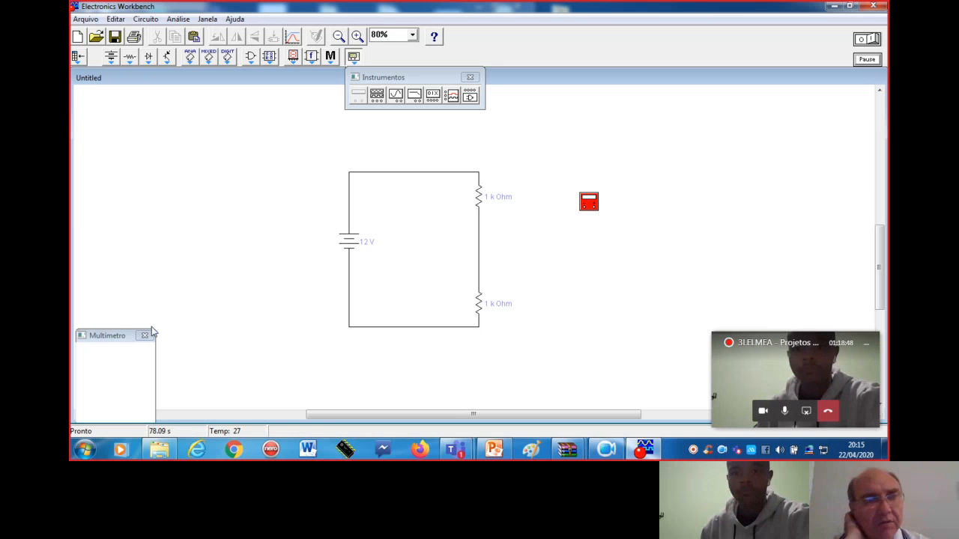
pyautogui.moveTo(109, 339); pyautogui.dragTo(171, 208)
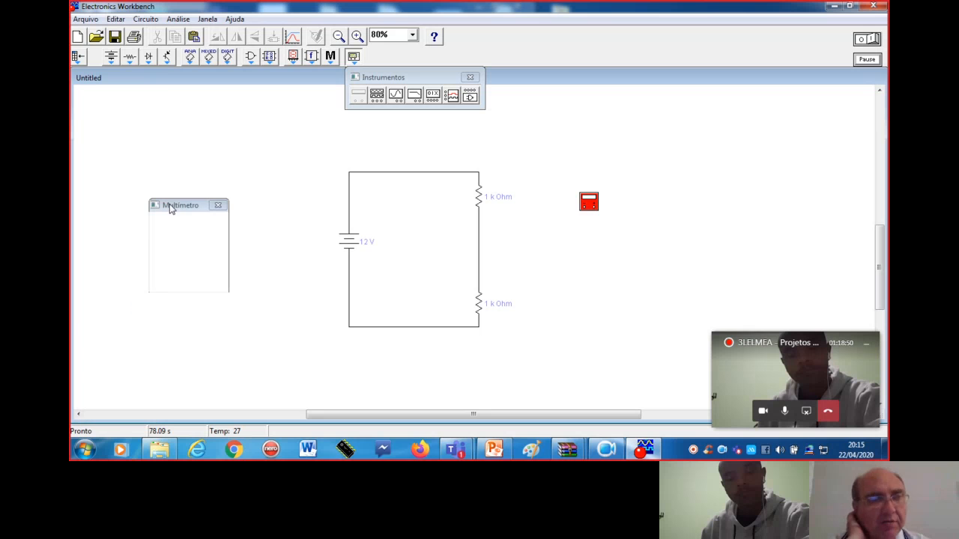
# - Close the Multímetro window, move the multimeter inside the circuit loop and wire its terminals across the upper resistor
pyautogui.click(218, 206)
pyautogui.moveTo(585, 211); pyautogui.dragTo(480, 178)
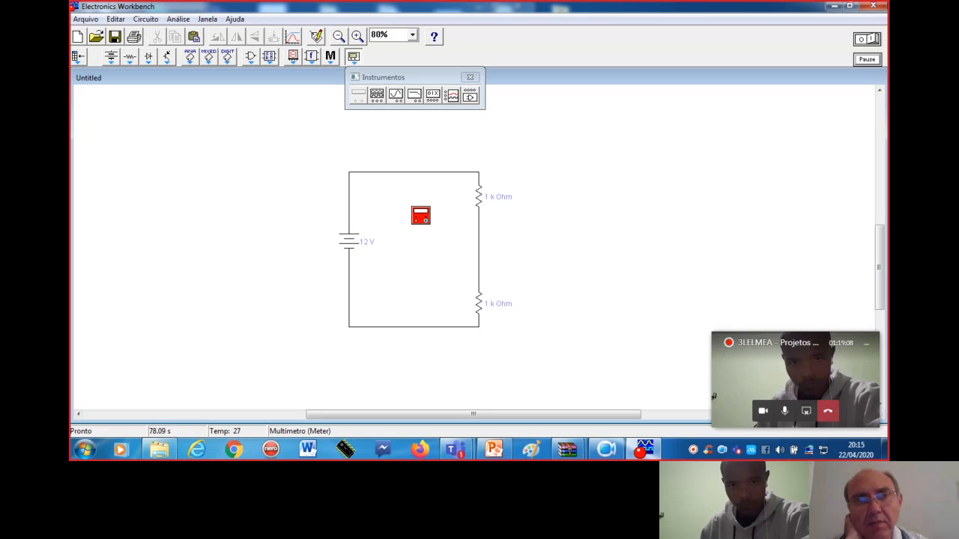
pyautogui.moveTo(480, 175); pyautogui.dragTo(474, 174)
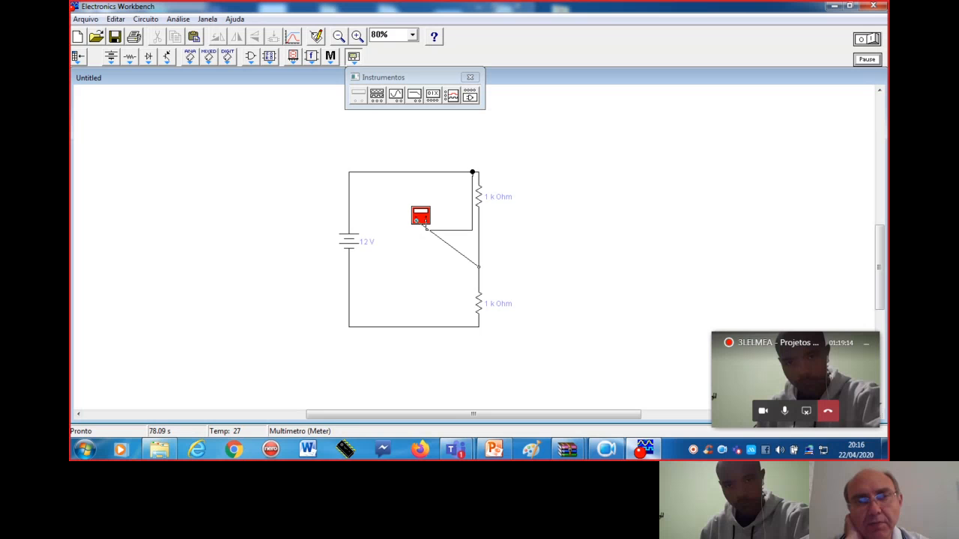
pyautogui.moveTo(479, 266); pyautogui.dragTo(478, 267)
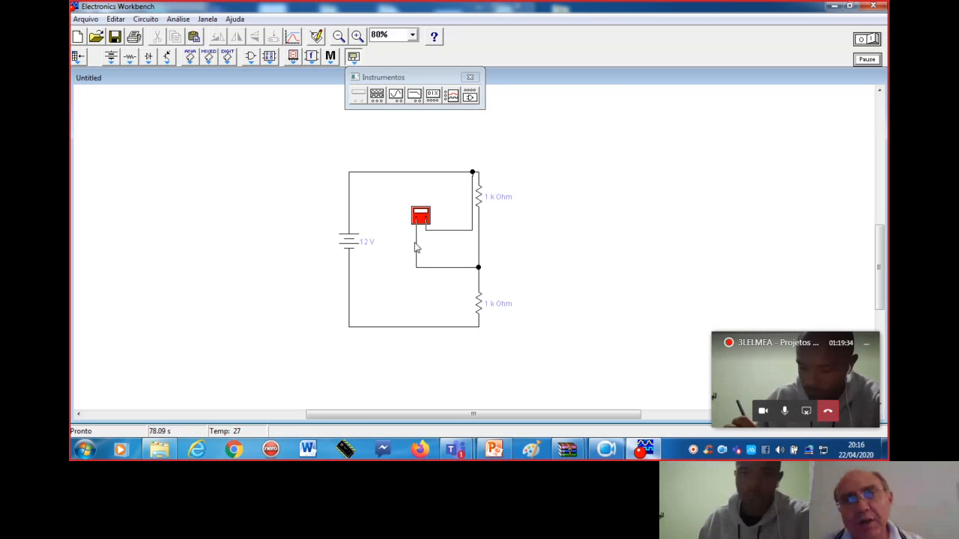
# - Run the simulation, check the multimeter's display window beside the battery and close it
pyautogui.click(871, 43)
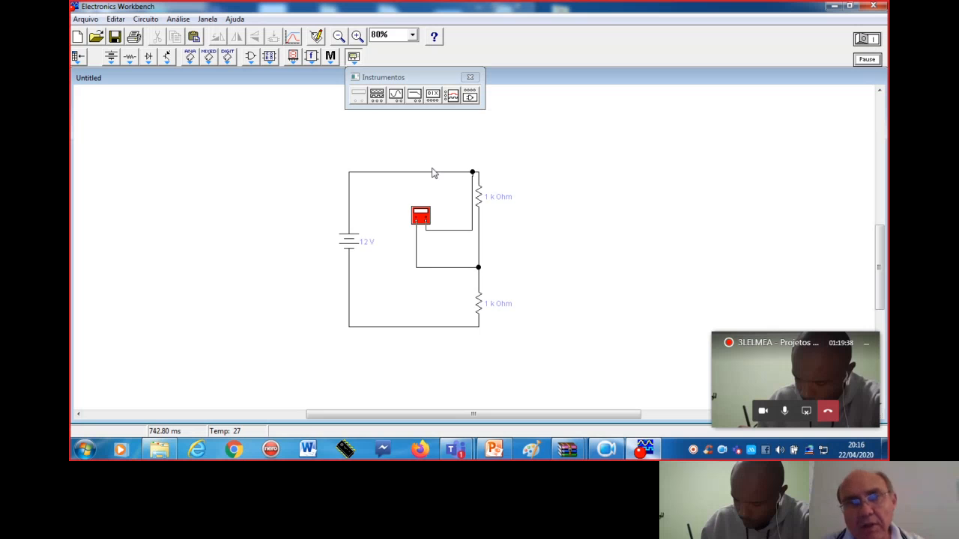
pyautogui.doubleClick(420, 218)
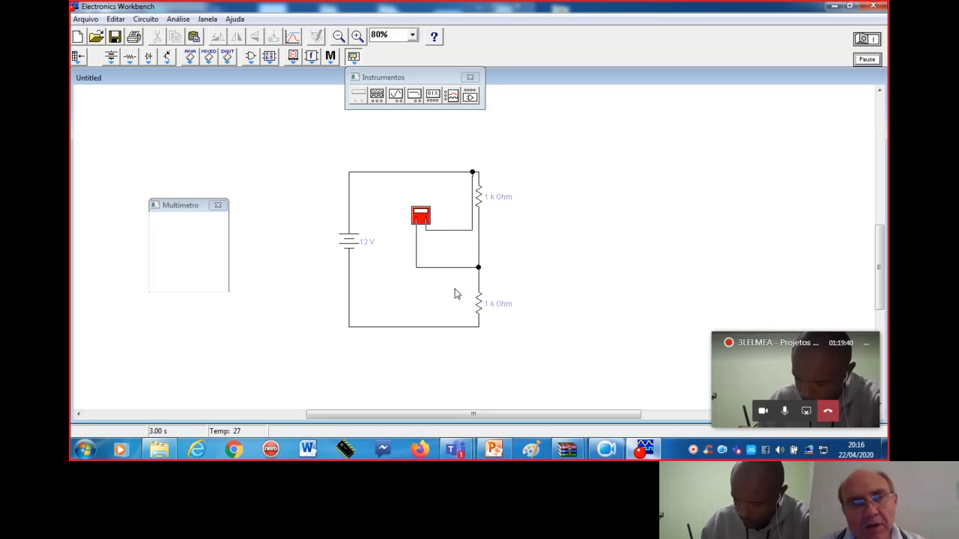
pyautogui.moveTo(181, 209); pyautogui.dragTo(282, 186)
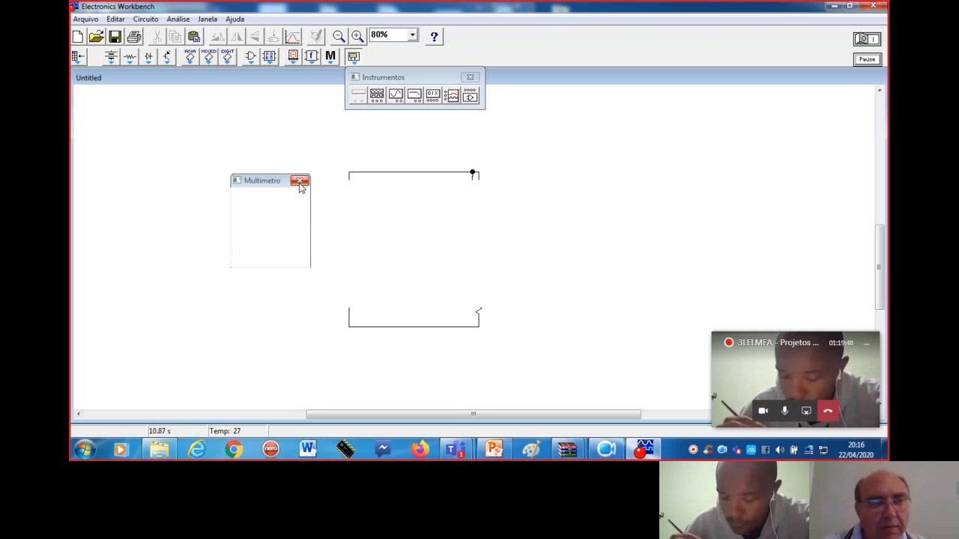
pyautogui.click(299, 182)
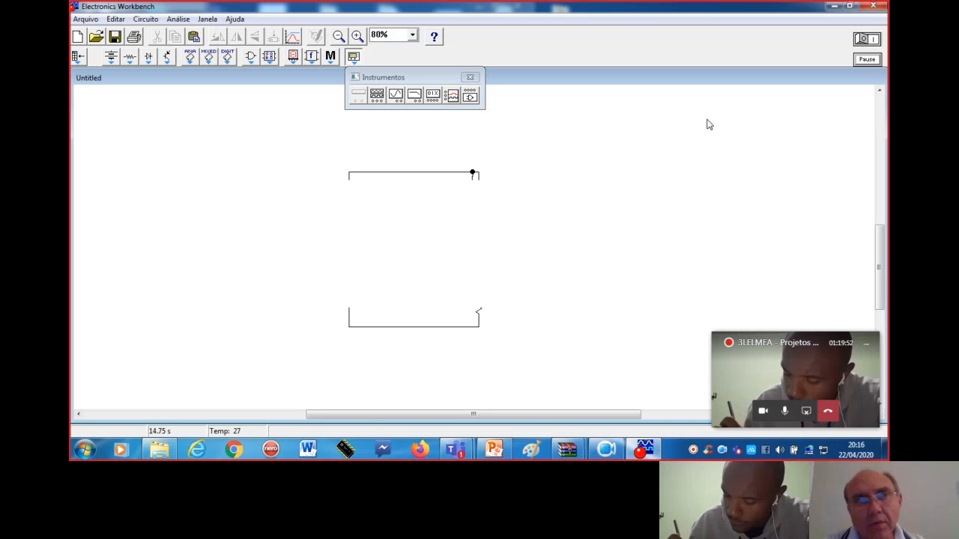
# - Try to select the battery, resistors and multimeter circuit and delete it, declining the deletion
pyautogui.click(470, 77)
pyautogui.moveTo(324, 142); pyautogui.dragTo(597, 392)
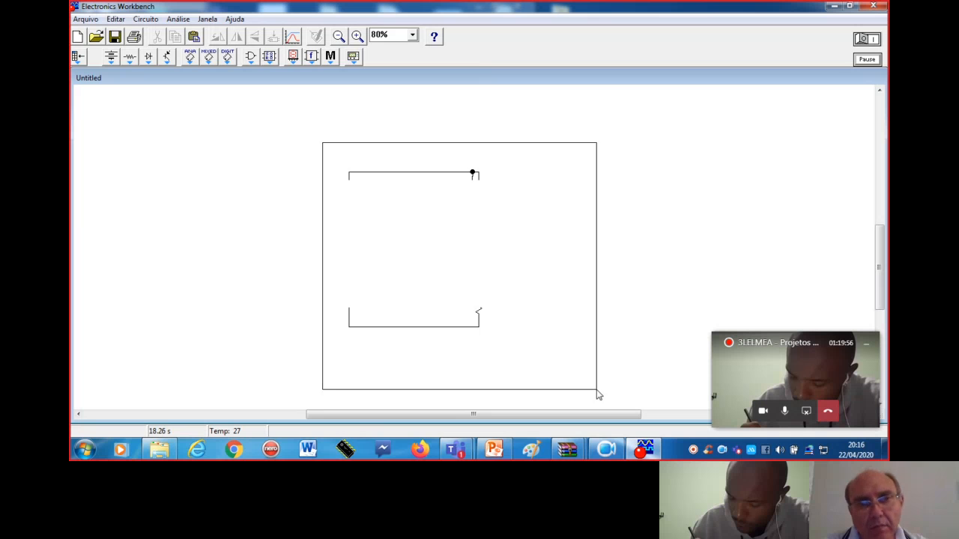
pyautogui.press('Delete')
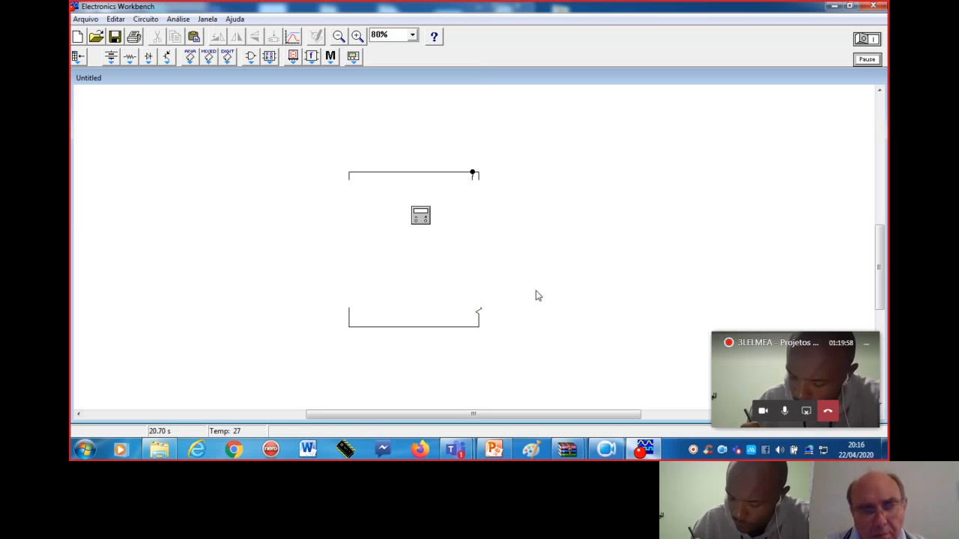
pyautogui.click(416, 223)
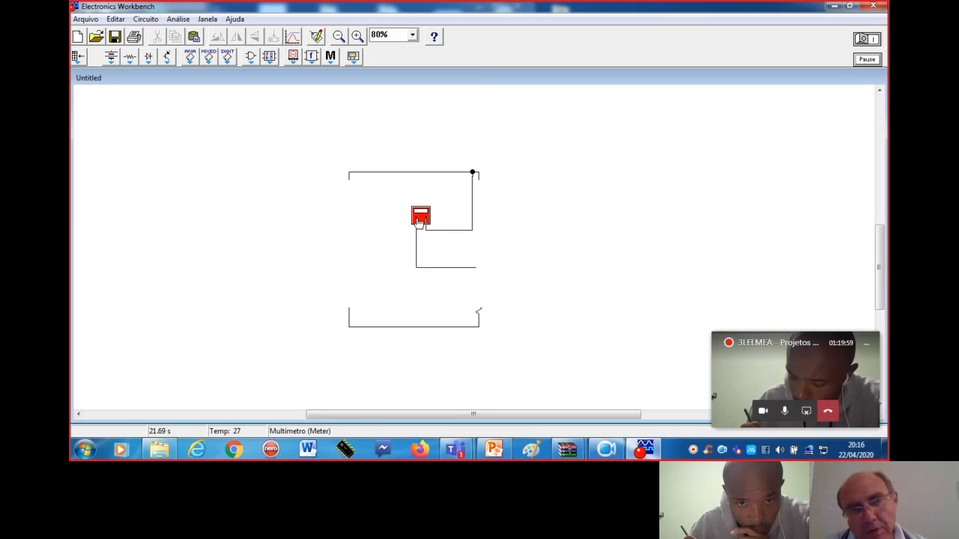
pyautogui.click(477, 300)
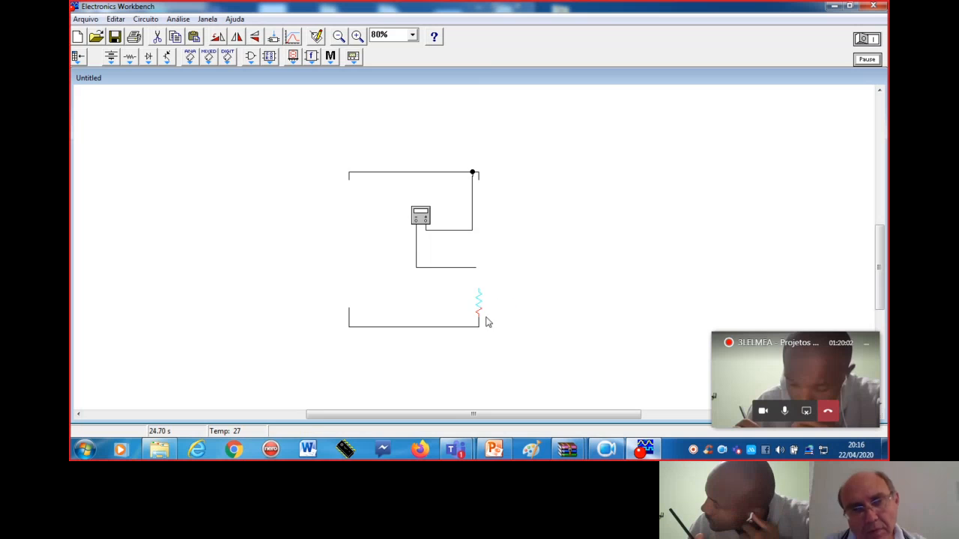
pyautogui.click(347, 270)
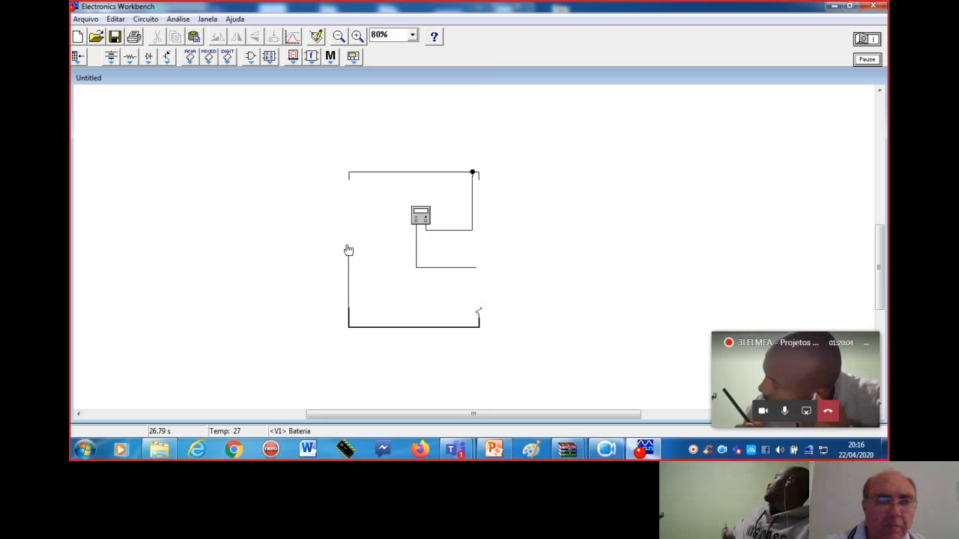
pyautogui.click(349, 234)
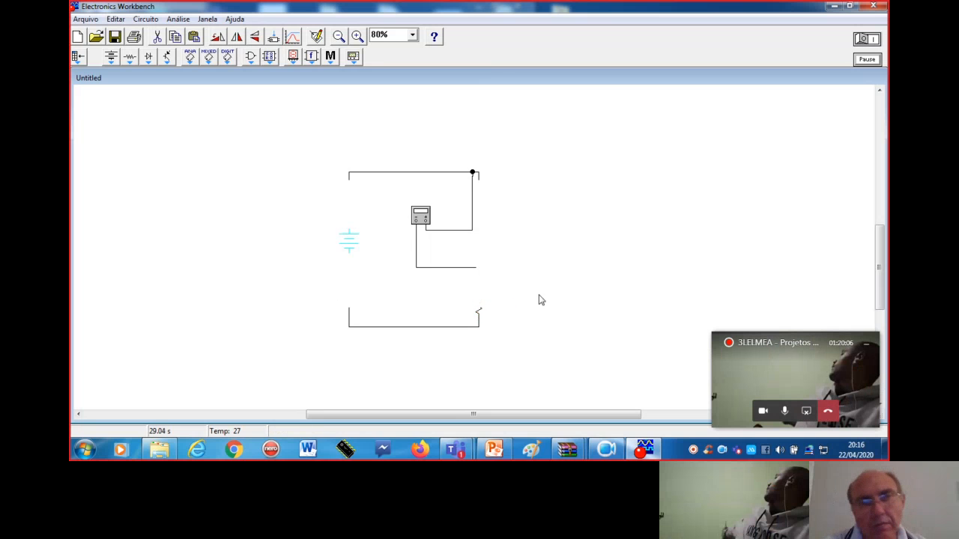
pyautogui.press('Delete')
pyautogui.doubleClick(417, 218)
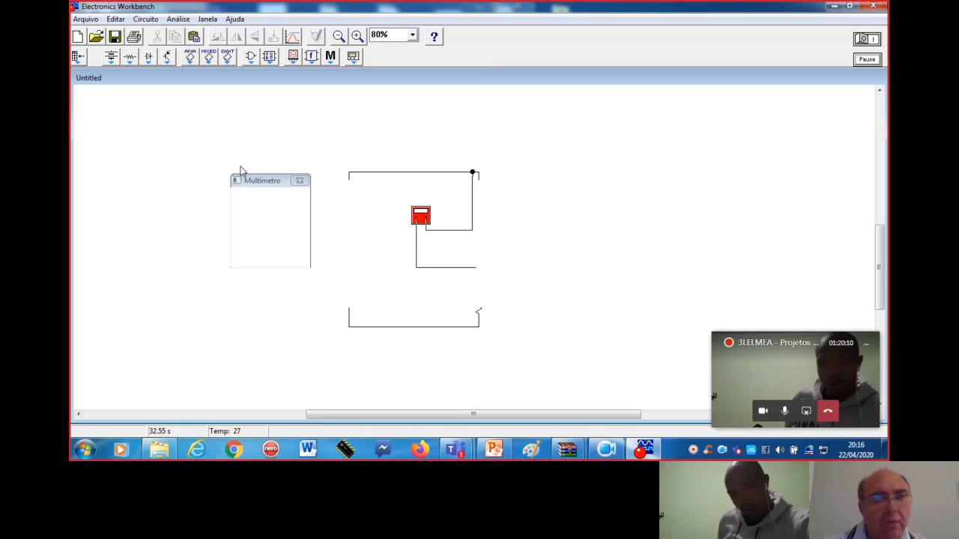
pyautogui.click(300, 180)
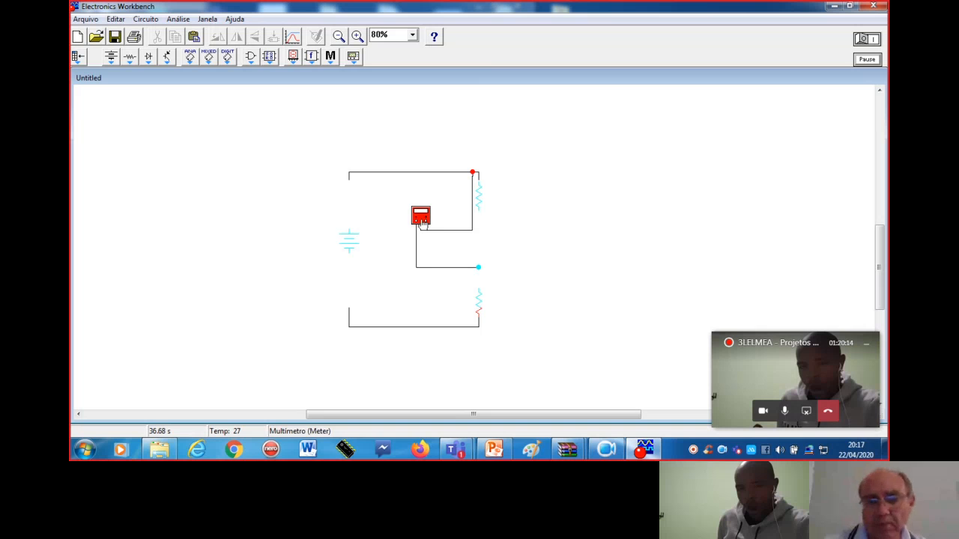
pyautogui.press('Delete')
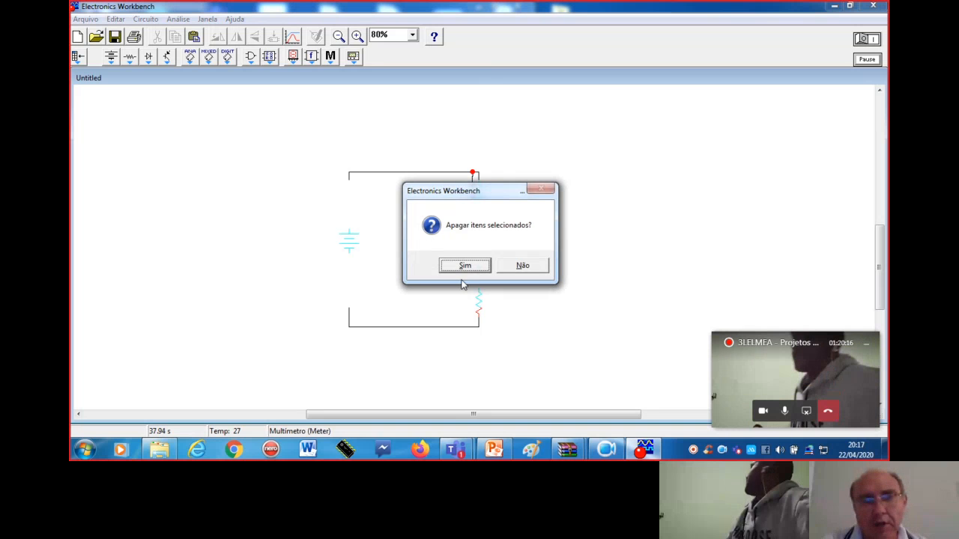
pyautogui.click(522, 267)
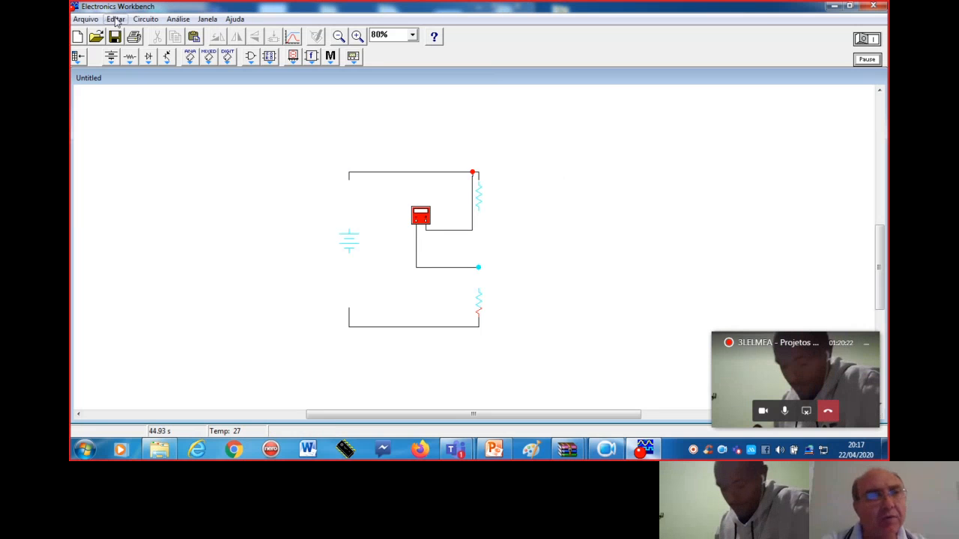
# - Create a new blank circuit, discarding the current one
pyautogui.click(87, 19)
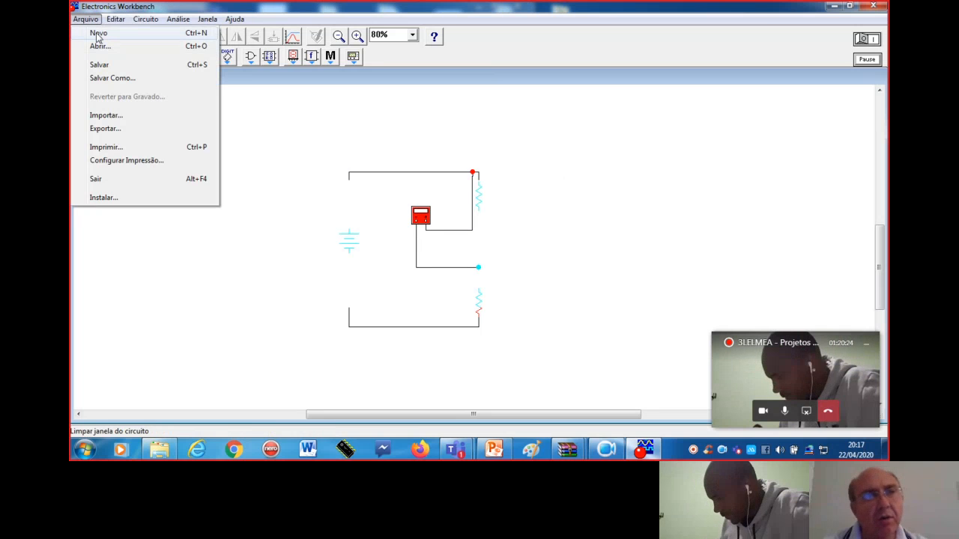
pyautogui.click(96, 33)
pyautogui.click(492, 268)
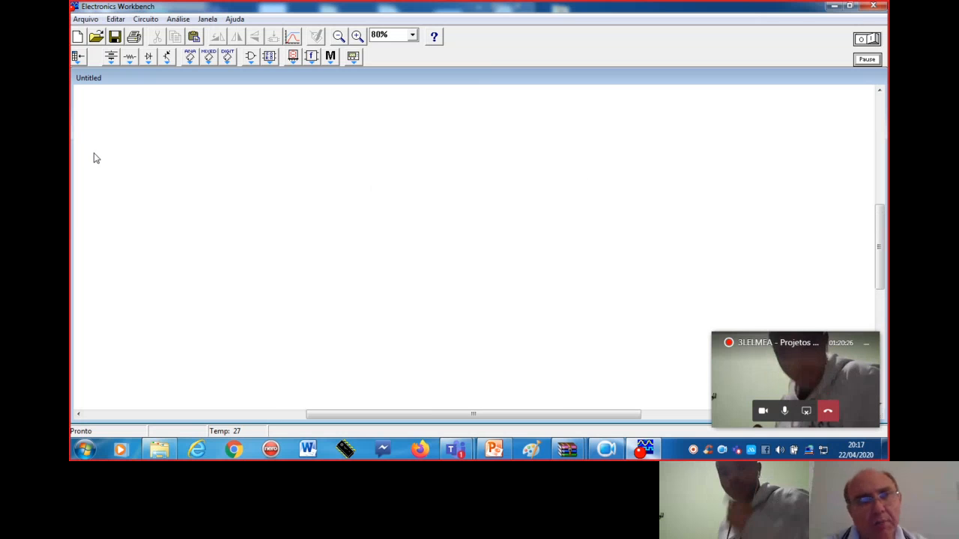
# - Build a vertical series pair of 1 k Ohm resistors and place a voltmeter to the right of it
pyautogui.click(130, 57)
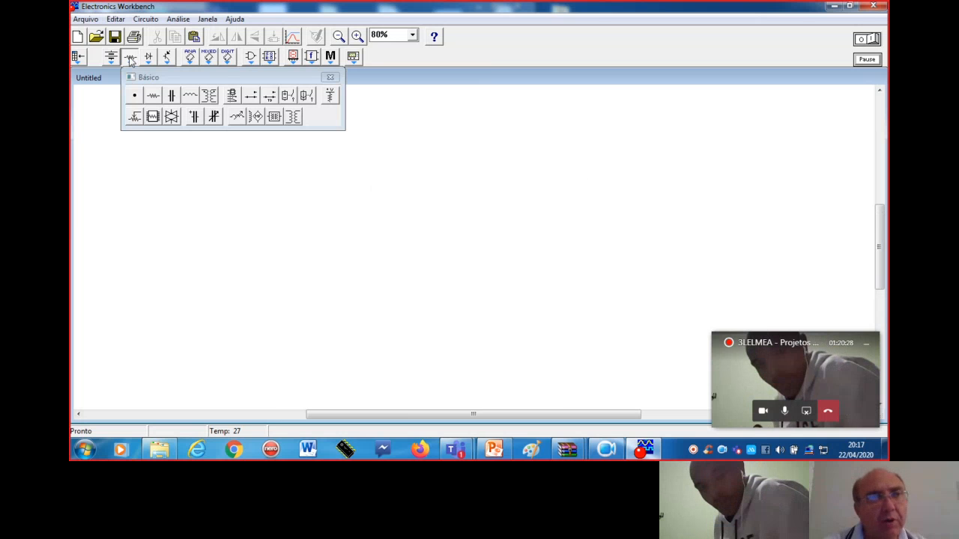
pyautogui.moveTo(150, 96); pyautogui.dragTo(504, 183)
pyautogui.moveTo(153, 96); pyautogui.dragTo(507, 265)
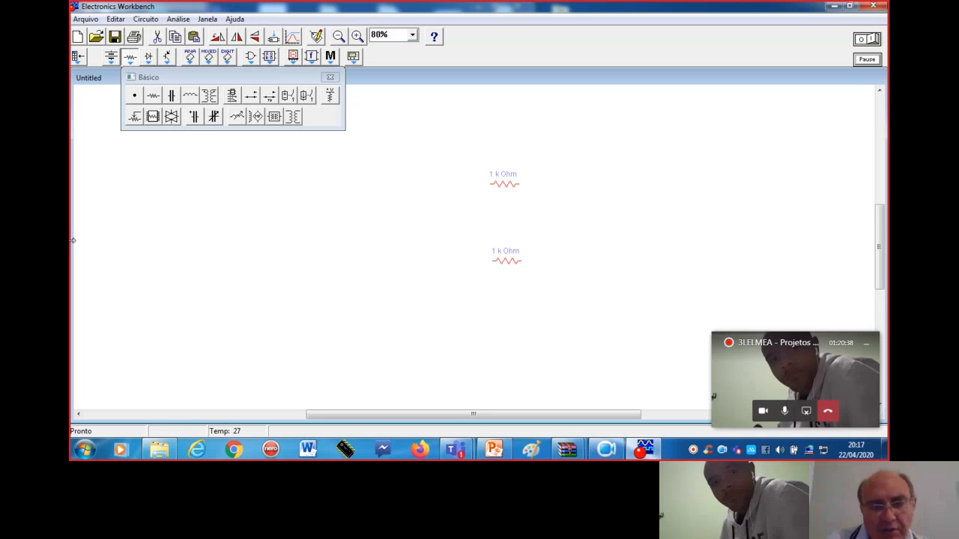
pyautogui.hotkey('ctrl', 'r')
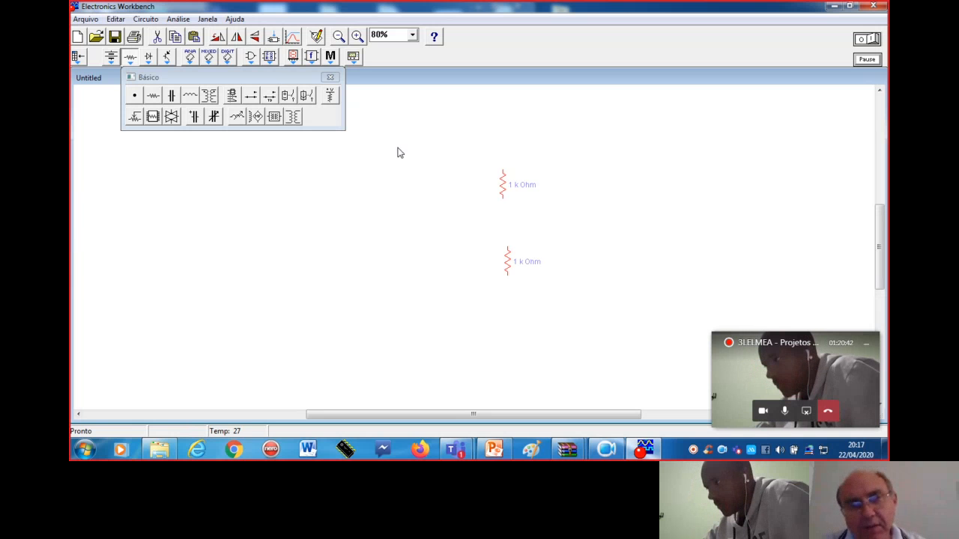
pyautogui.moveTo(507, 259); pyautogui.dragTo(504, 285)
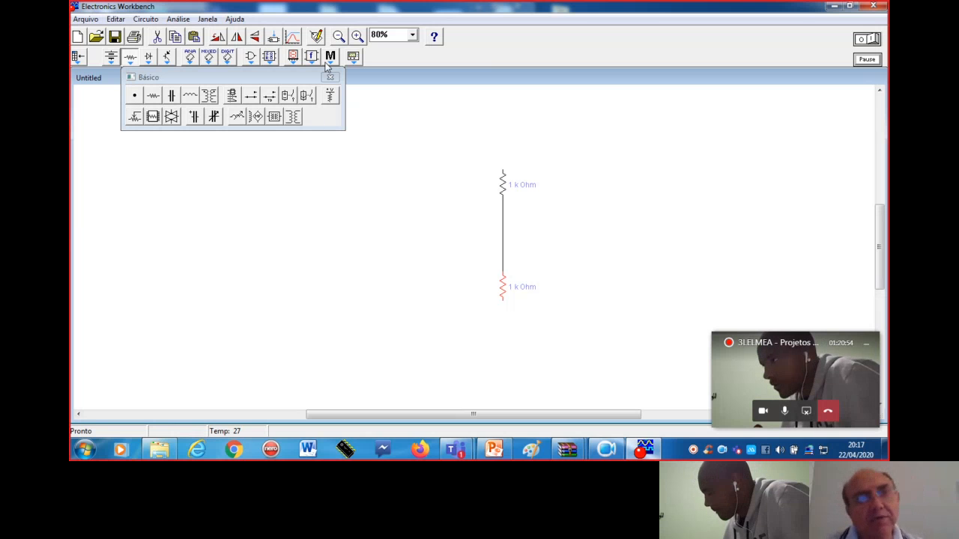
pyautogui.click(293, 57)
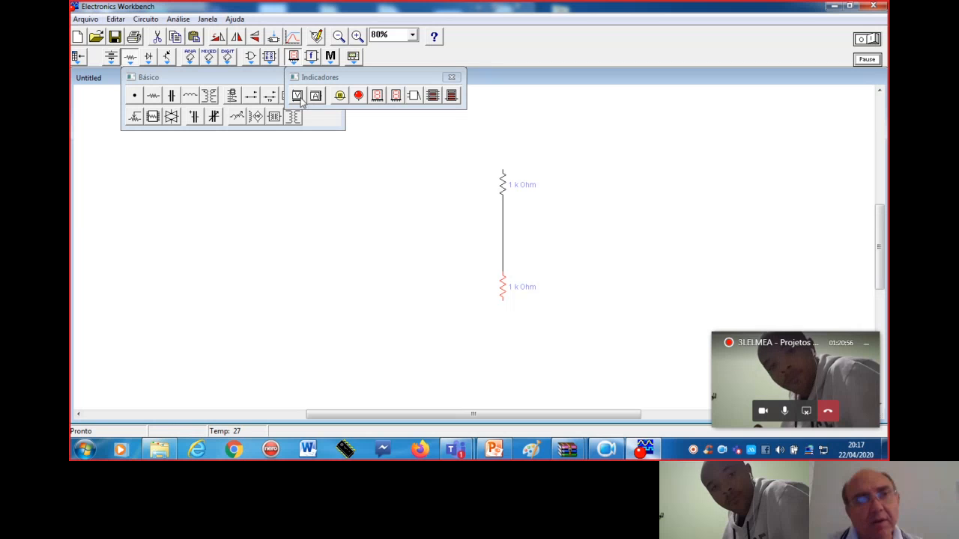
pyautogui.moveTo(304, 99); pyautogui.dragTo(668, 213)
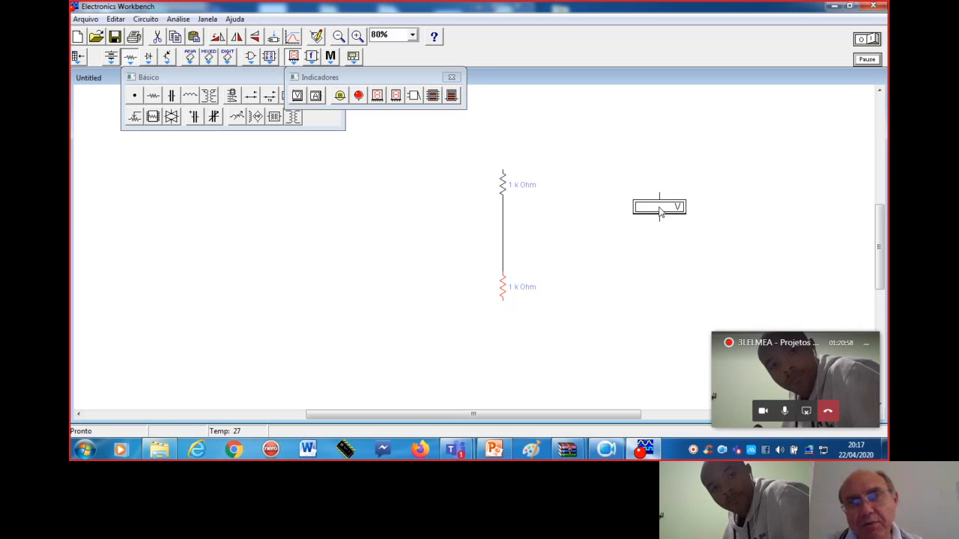
pyautogui.click(353, 57)
pyautogui.moveTo(358, 95); pyautogui.dragTo(607, 122)
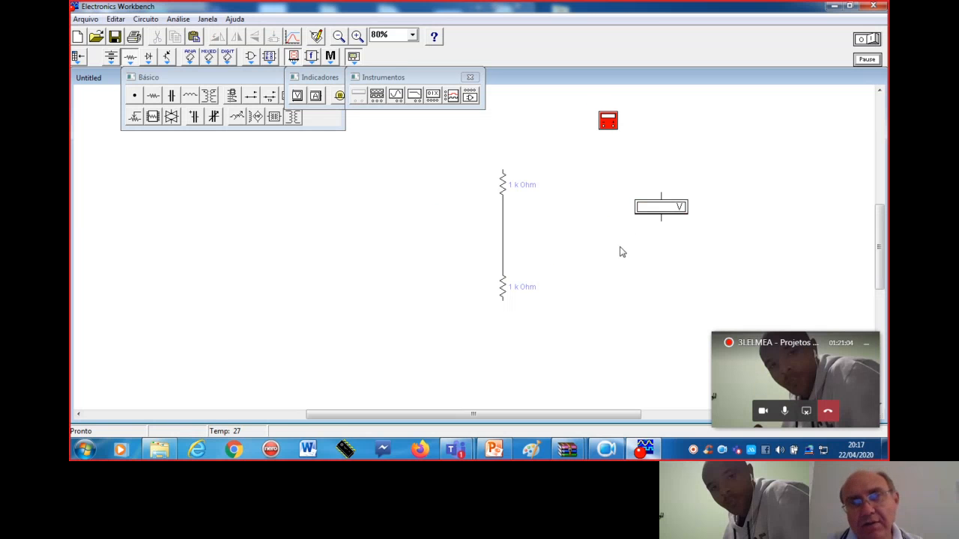
pyautogui.doubleClick(607, 124)
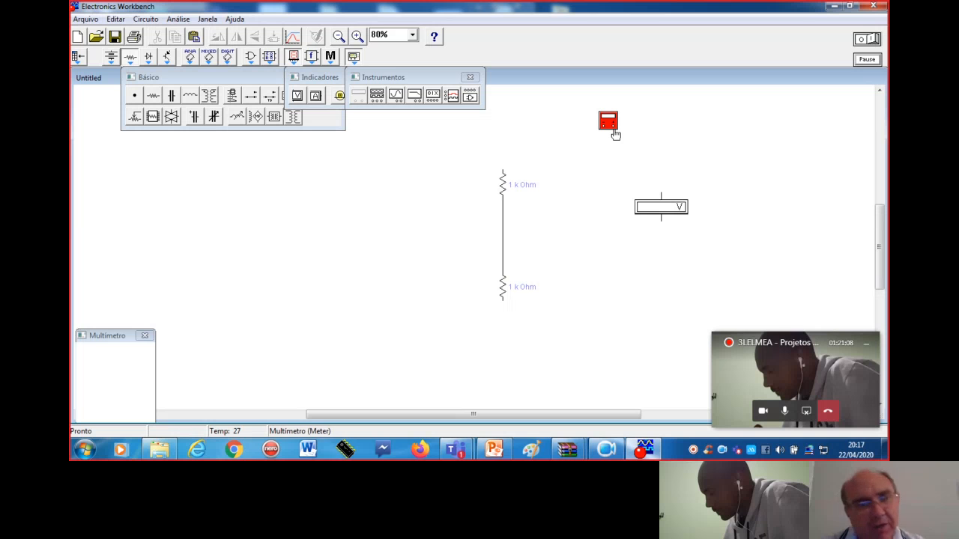
pyautogui.click(143, 336)
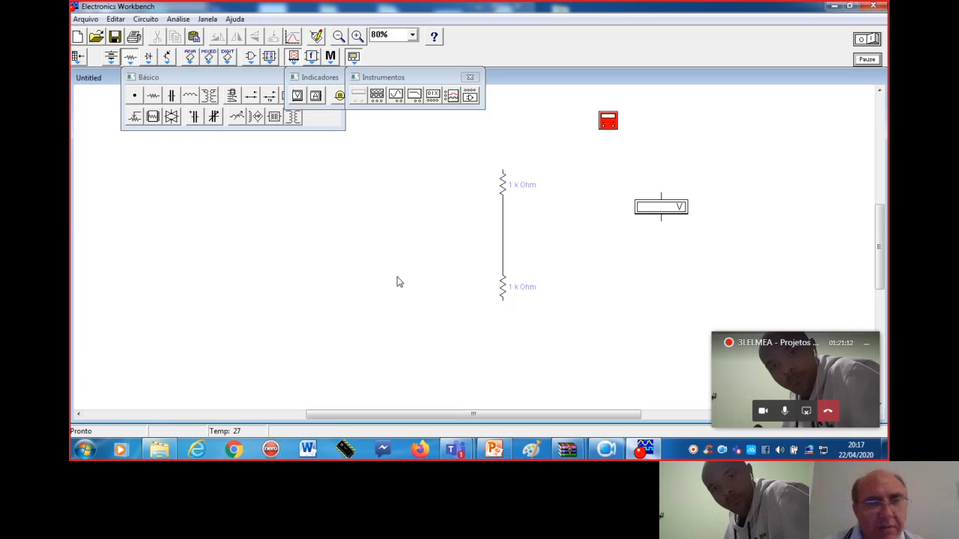
pyautogui.rightClick(607, 126)
pyautogui.click(640, 158)
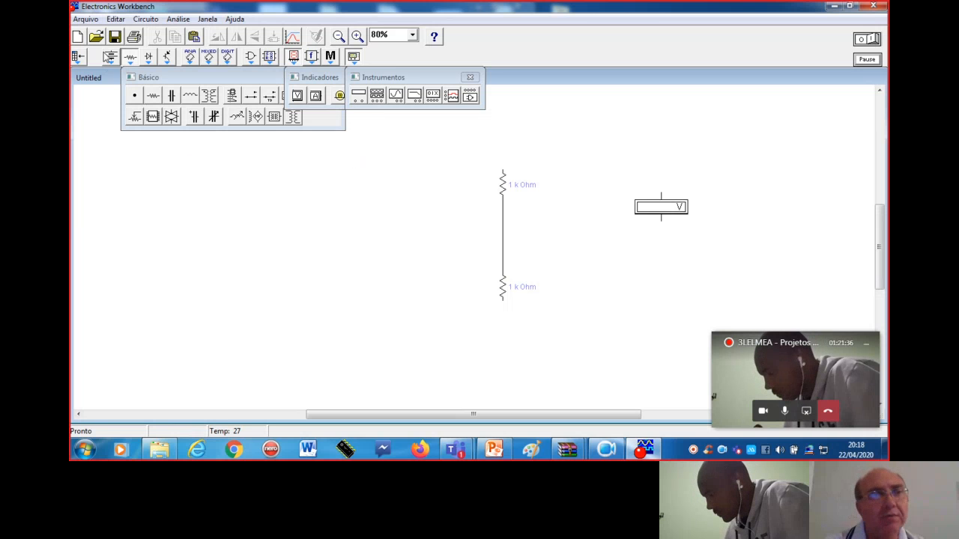
# - Place a 12 V battery to the left of the resistors and wire its terminals to the free ends of the series pair
pyautogui.click(110, 56)
pyautogui.moveTo(135, 96); pyautogui.dragTo(503, 171)
pyautogui.moveTo(387, 238); pyautogui.dragTo(503, 299)
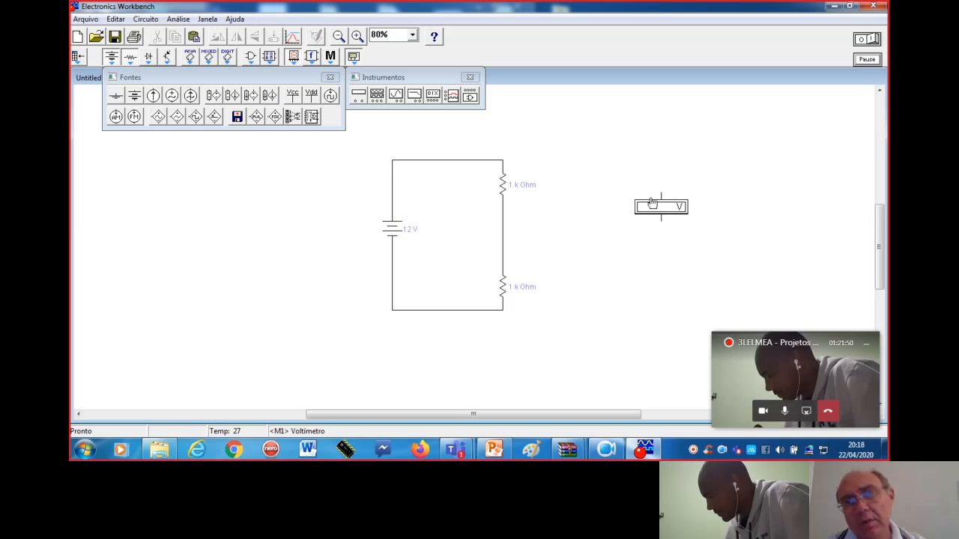
# - Connect the voltmeter in parallel with the upper 1 k Ohm resistor and run the simulation
pyautogui.moveTo(652, 203); pyautogui.dragTo(502, 161)
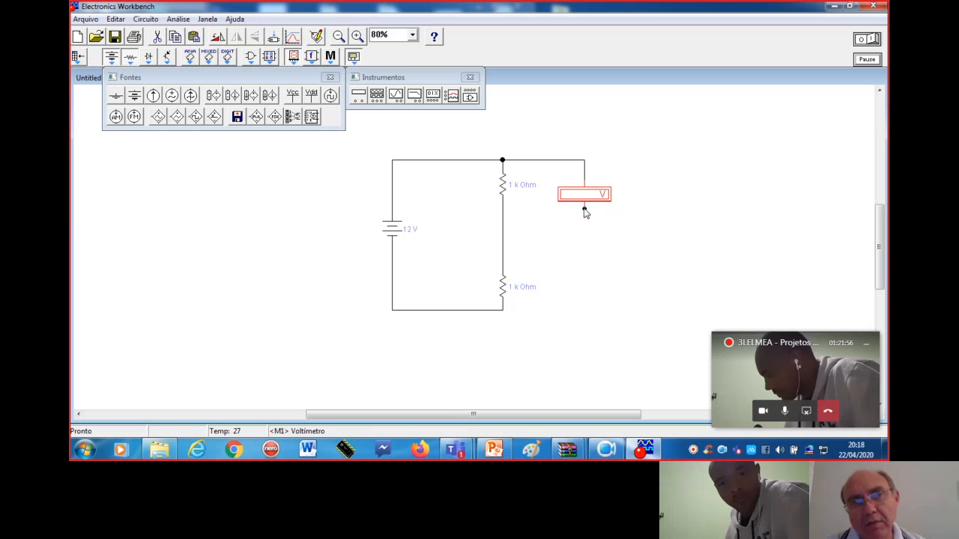
pyautogui.moveTo(584, 208); pyautogui.dragTo(503, 219)
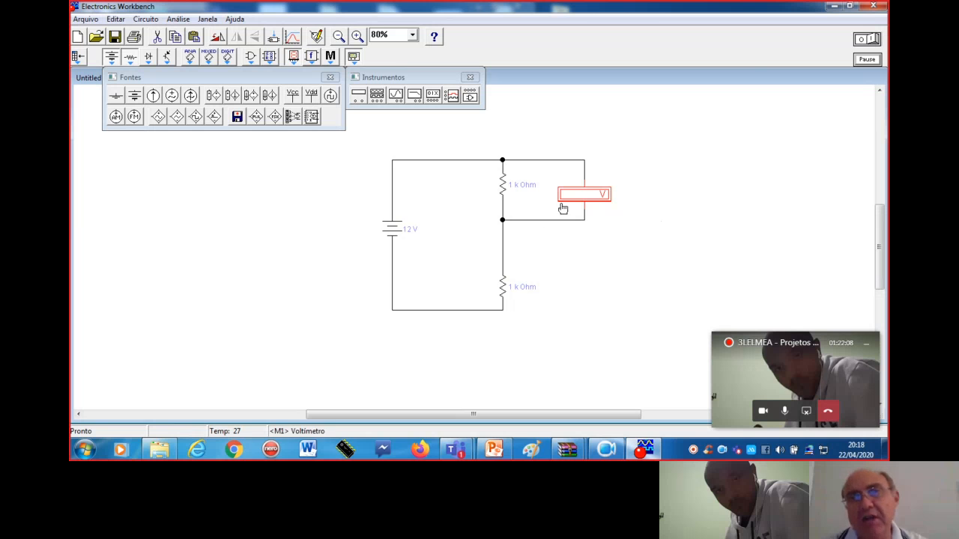
pyautogui.click(873, 38)
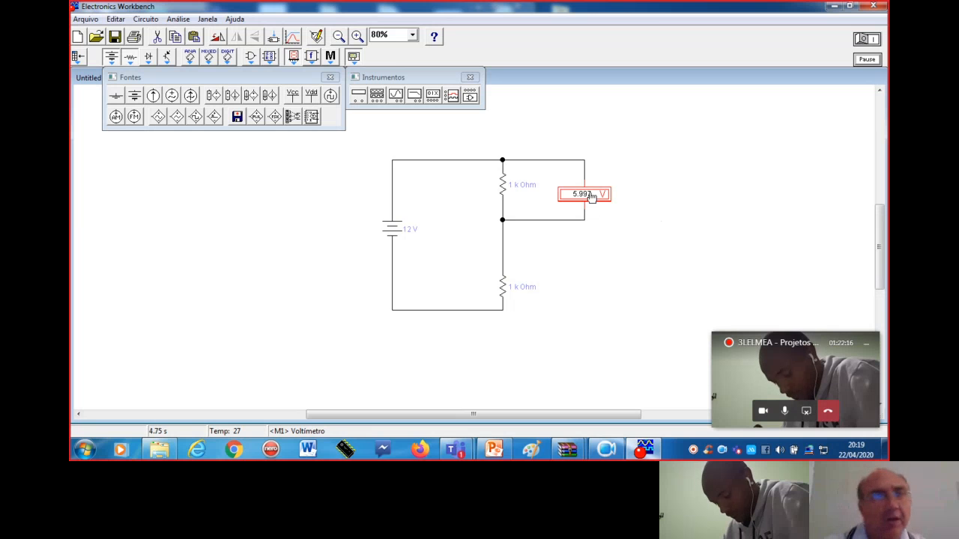
# - Close the Fontes and Básico component palettes
pyautogui.click(329, 78)
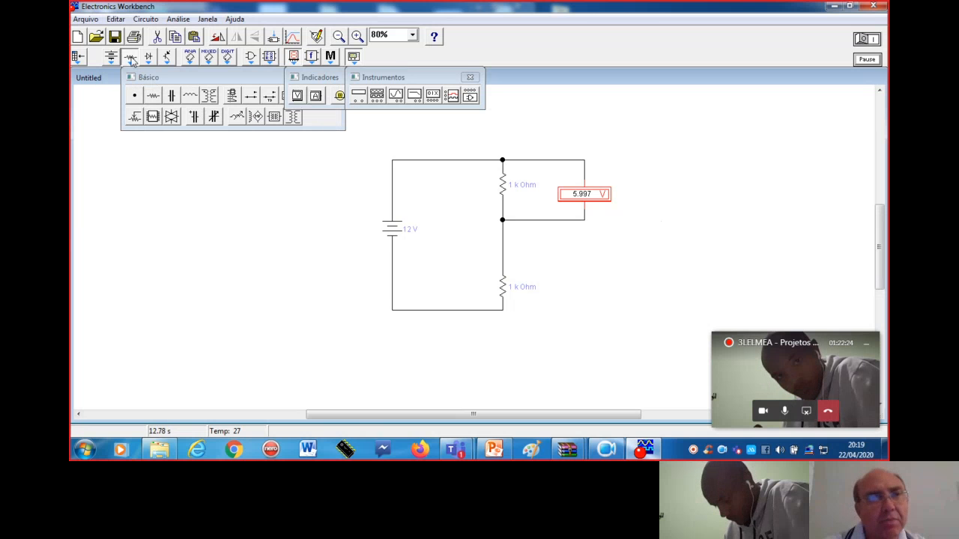
pyautogui.click(134, 60)
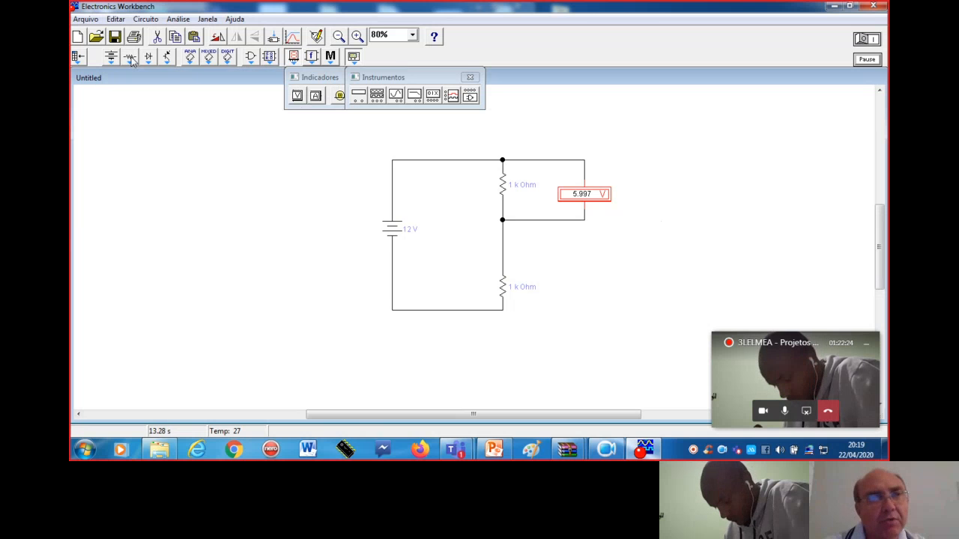
# - Close the Indicadores palette and connect a multimeter in parallel with the voltmeter across the upper 1 k Ohm resistor
pyautogui.click(322, 79)
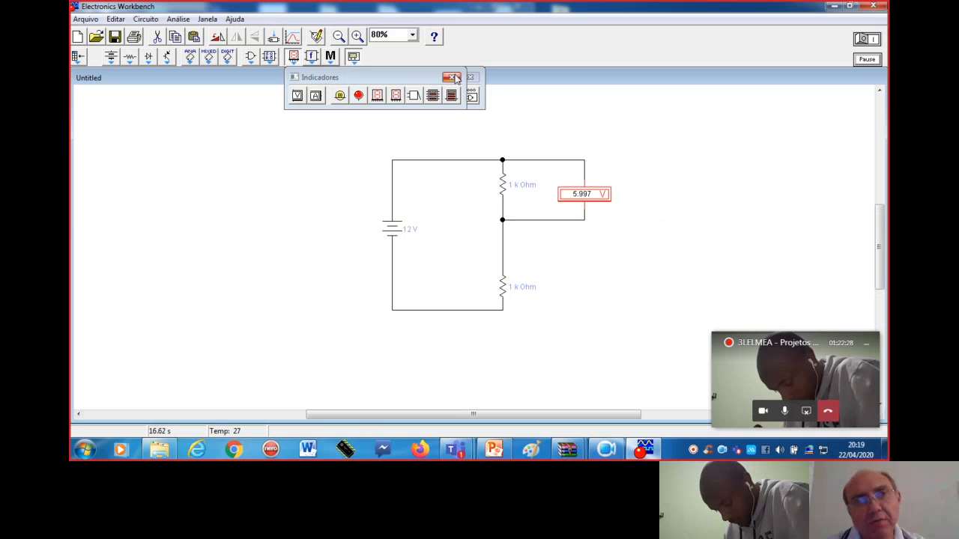
pyautogui.click(451, 77)
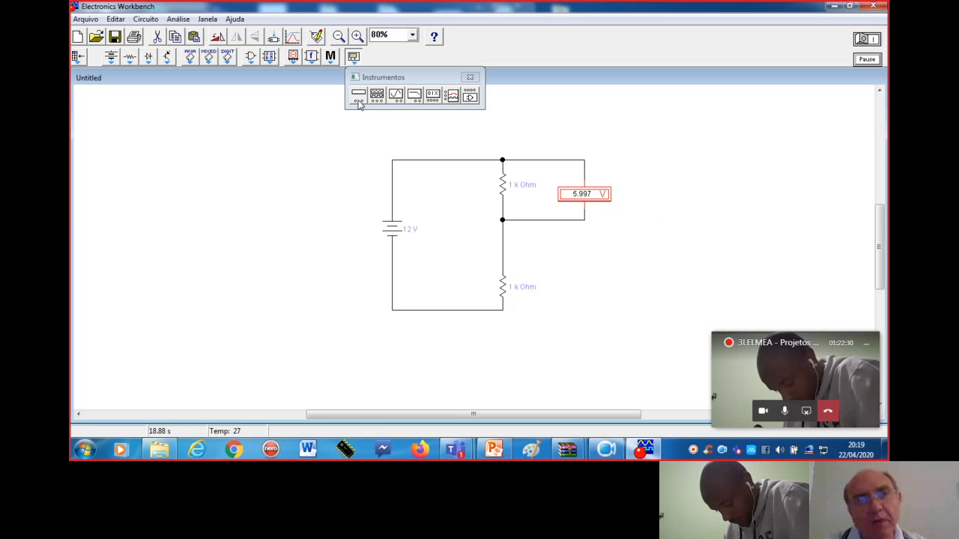
pyautogui.moveTo(359, 99); pyautogui.dragTo(670, 183)
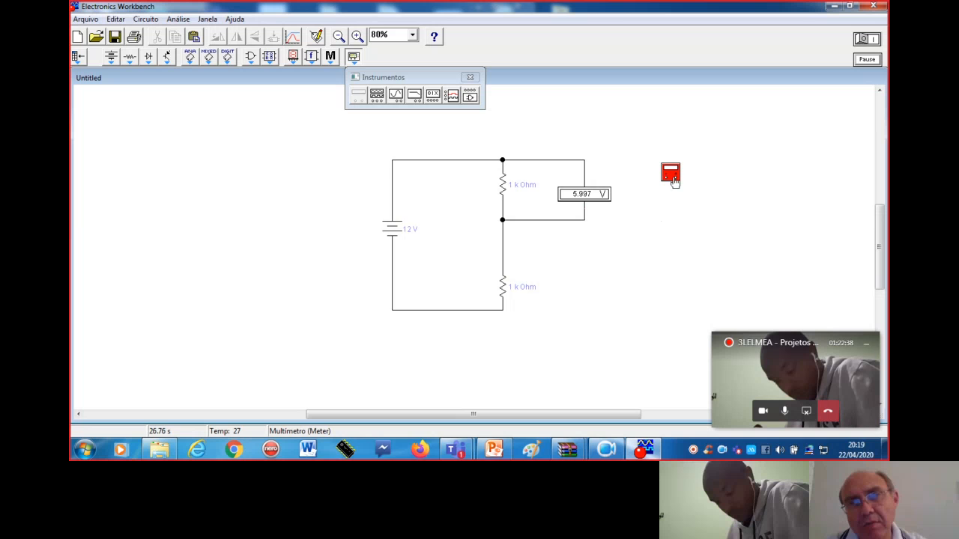
pyautogui.moveTo(666, 178); pyautogui.dragTo(584, 161)
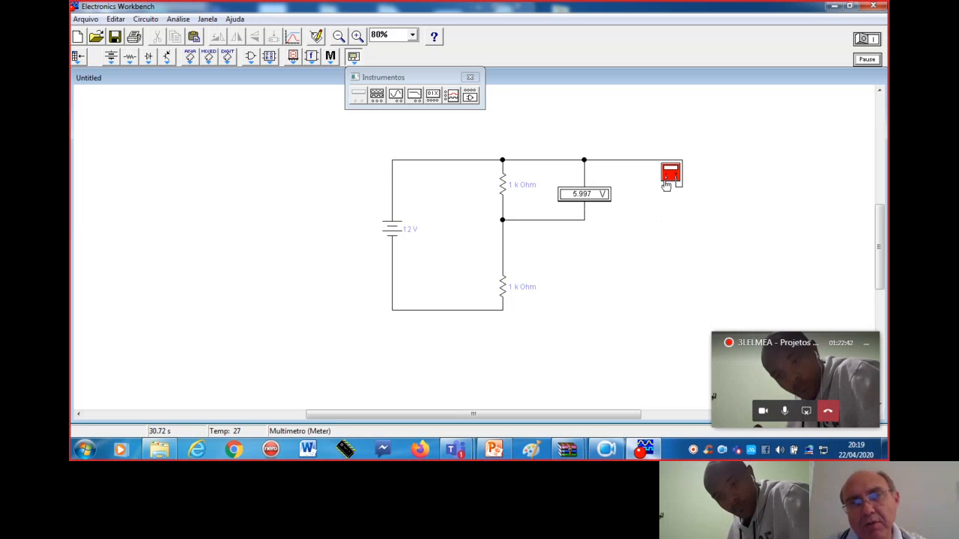
pyautogui.moveTo(678, 184); pyautogui.dragTo(585, 221)
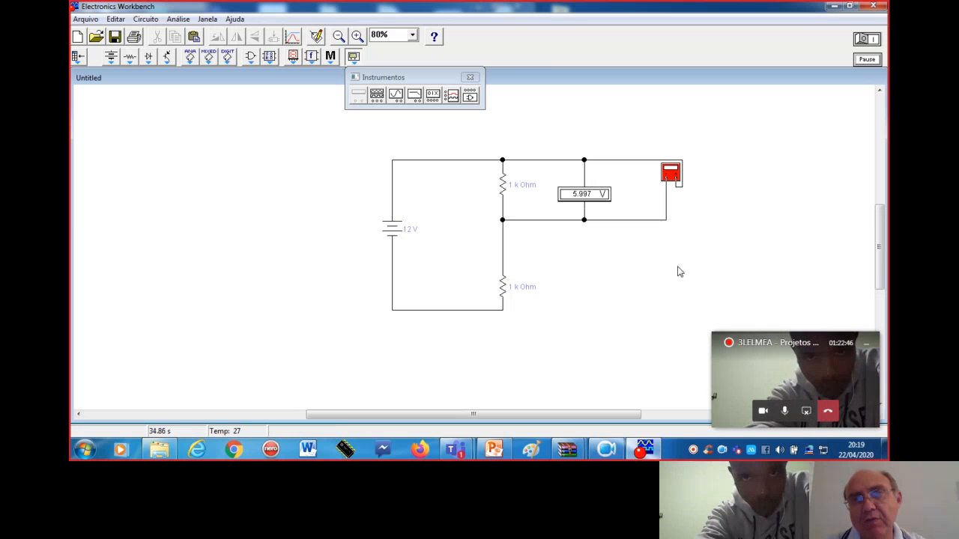
# - Restart the simulation and inspect the multimeter's window beside the circuit, closing it when done
pyautogui.click(866, 40)
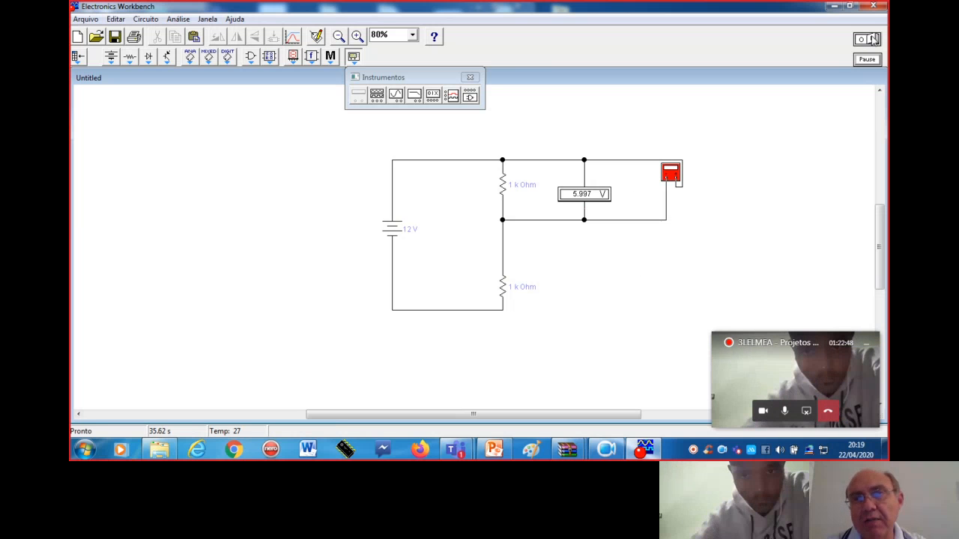
pyautogui.click(872, 39)
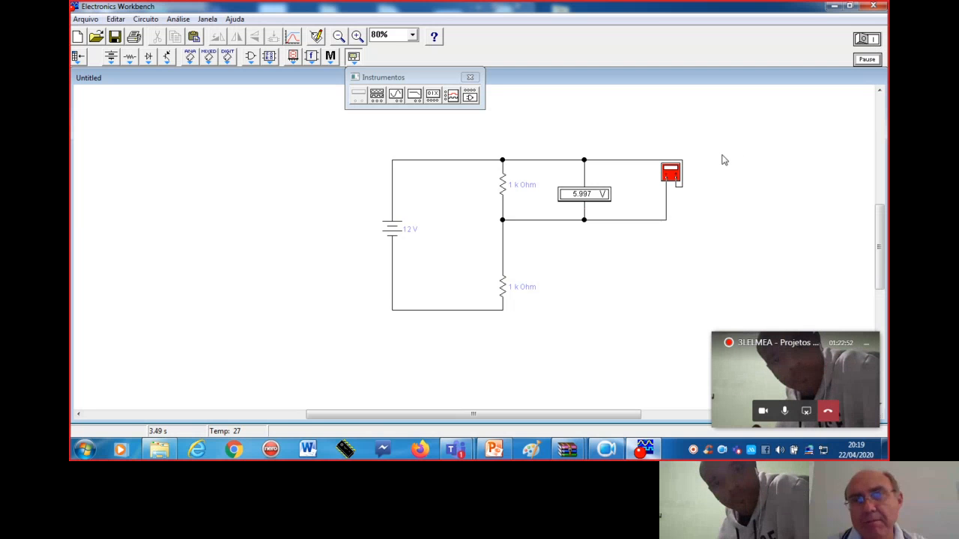
pyautogui.doubleClick(672, 176)
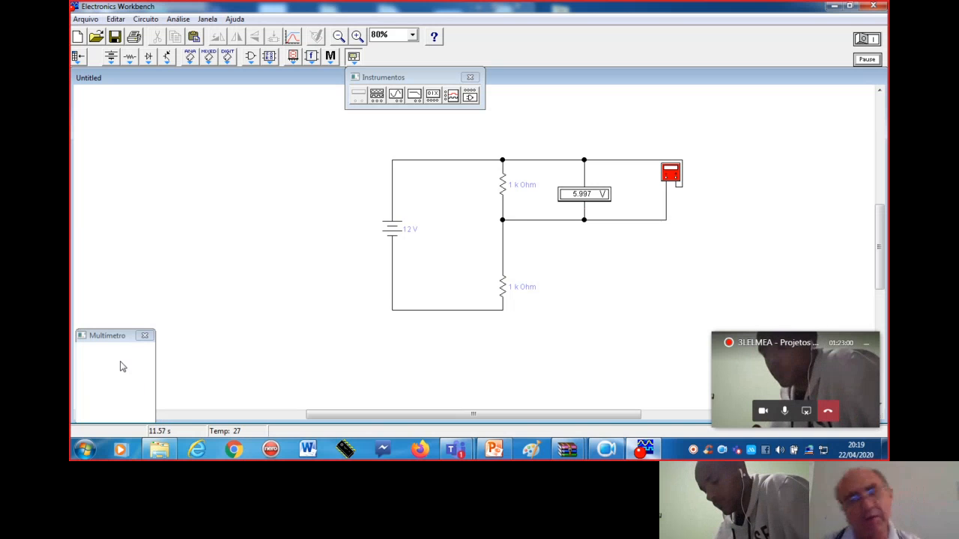
pyautogui.moveTo(115, 336); pyautogui.dragTo(764, 141)
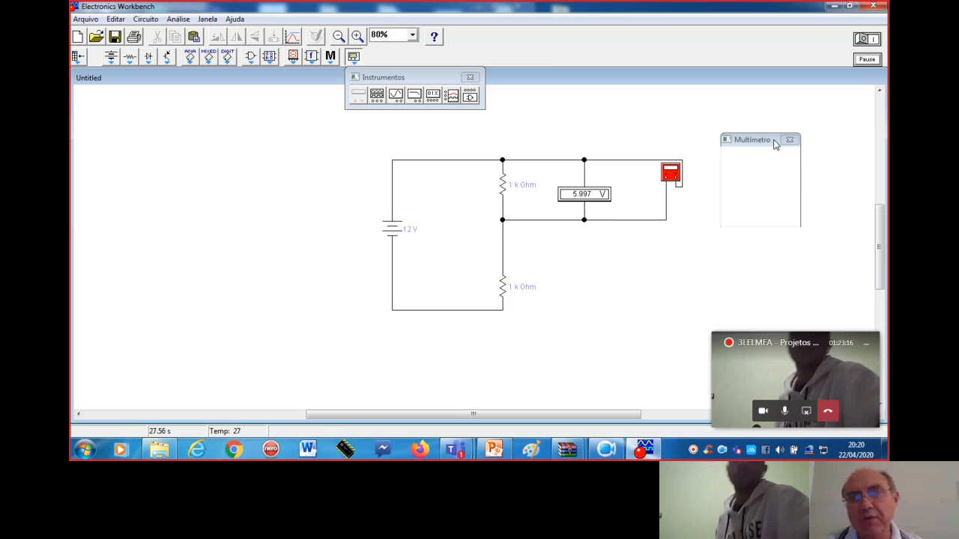
pyautogui.click(790, 143)
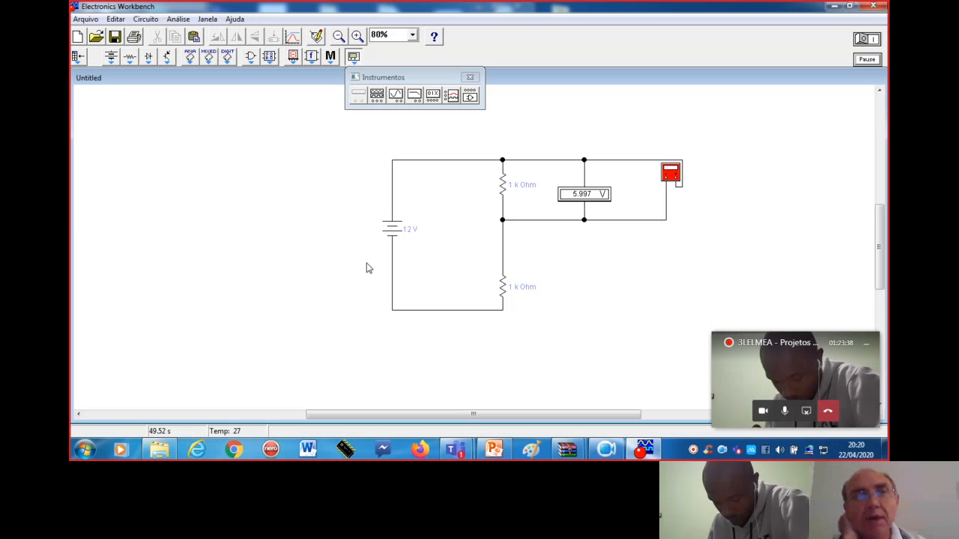
# - Place a function generator to the left of the circuit and open its settings window beside it
pyautogui.moveTo(382, 99); pyautogui.dragTo(298, 188)
pyautogui.doubleClick(298, 181)
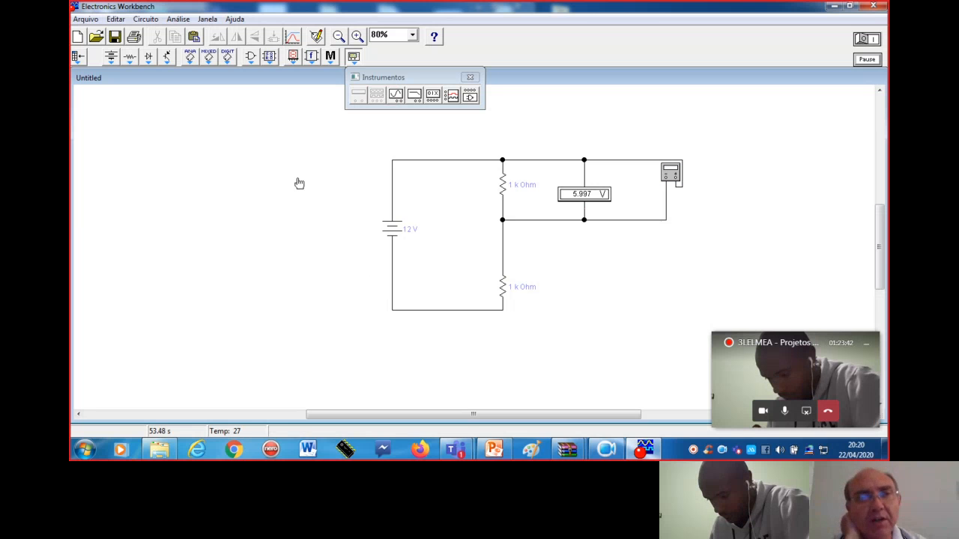
pyautogui.moveTo(139, 332); pyautogui.dragTo(201, 177)
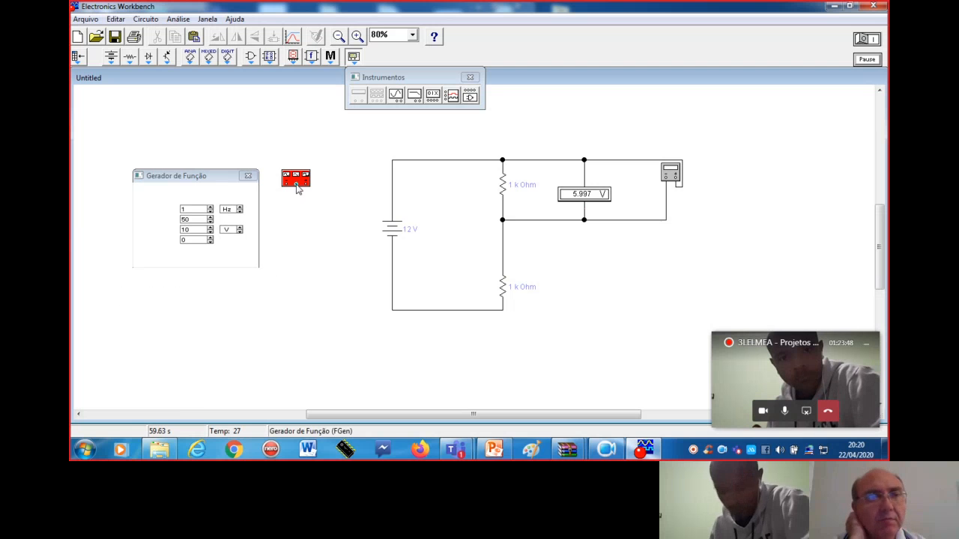
# - Delete the 12 V battery and its leftover wire, and move the function generator closer to the resistors
pyautogui.rightClick(392, 233)
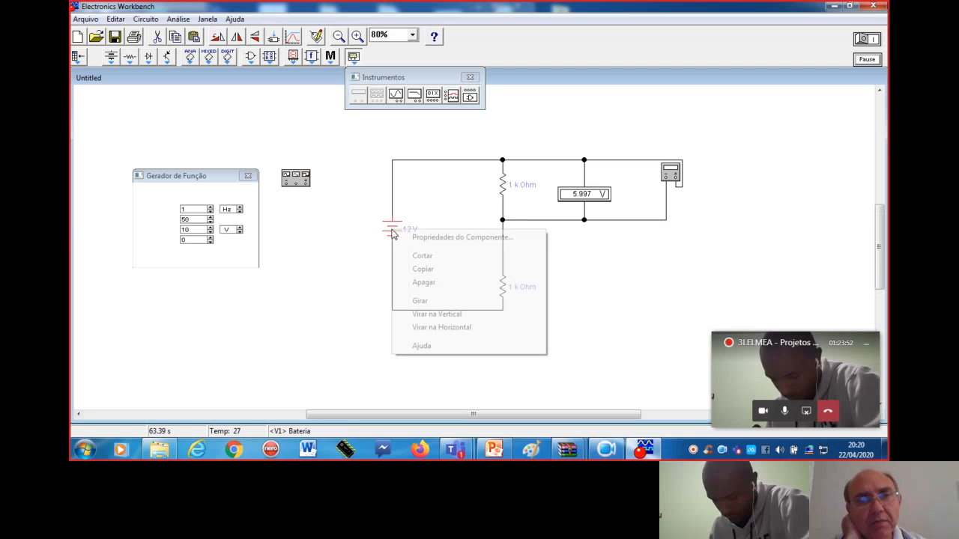
pyautogui.click(423, 283)
pyautogui.click(463, 266)
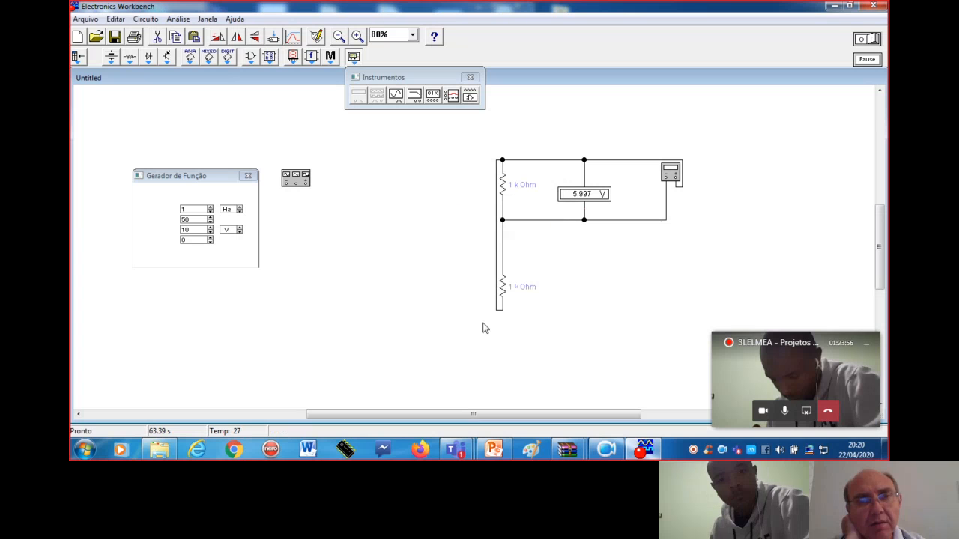
pyautogui.rightClick(498, 259)
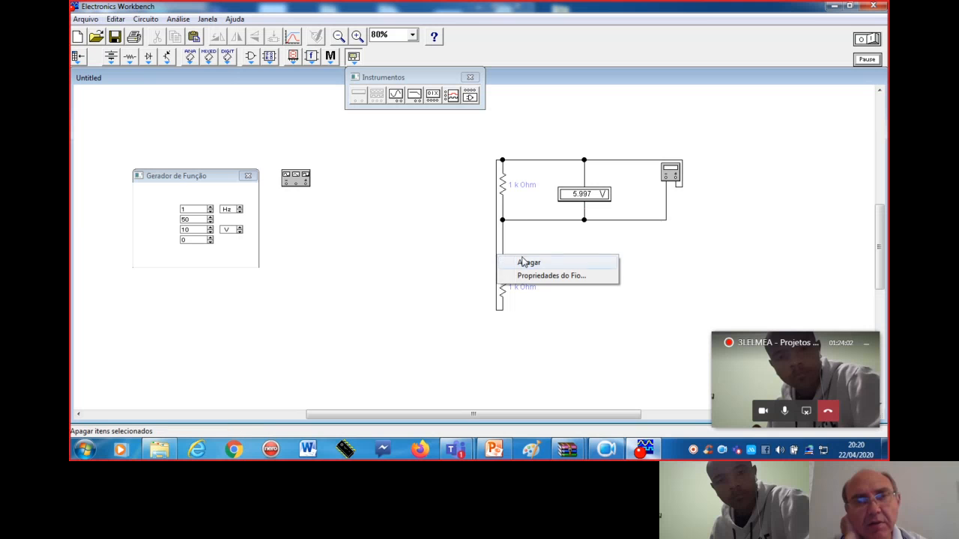
pyautogui.click(524, 263)
pyautogui.click(487, 266)
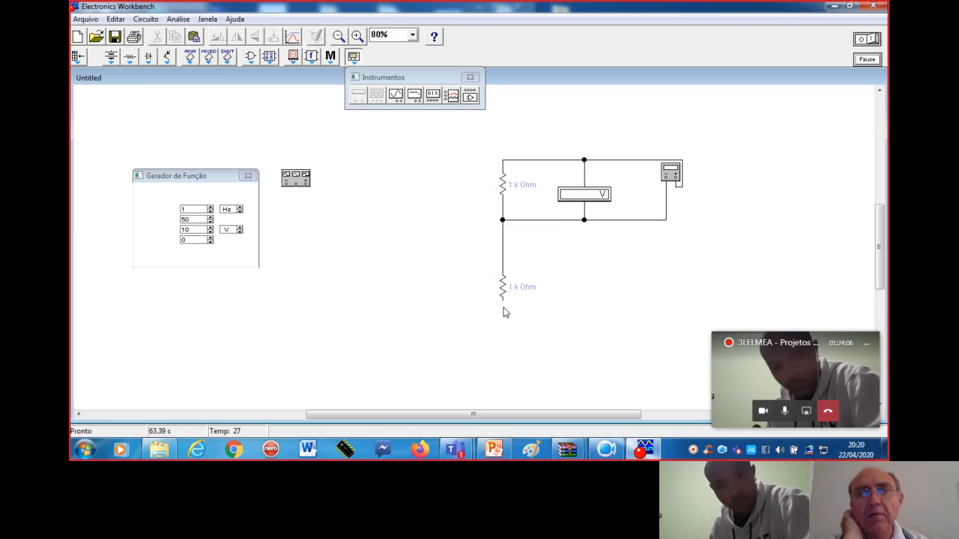
pyautogui.moveTo(296, 184); pyautogui.dragTo(396, 199)
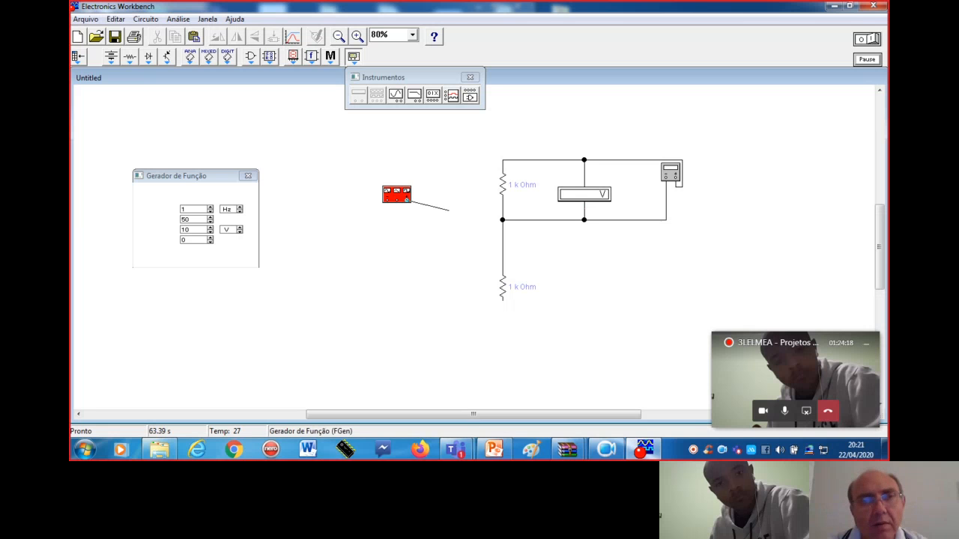
pyautogui.moveTo(408, 200); pyautogui.dragTo(503, 160)
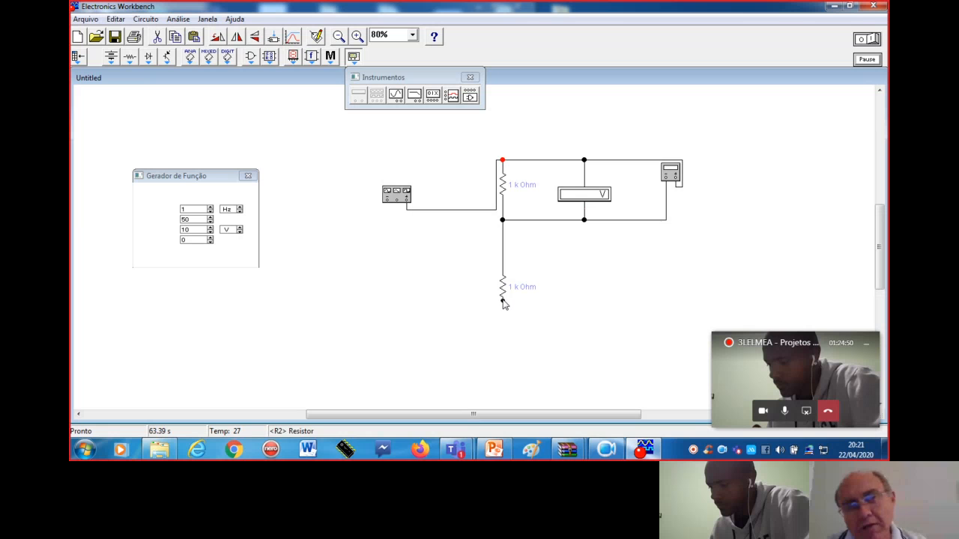
pyautogui.moveTo(502, 300); pyautogui.dragTo(385, 201)
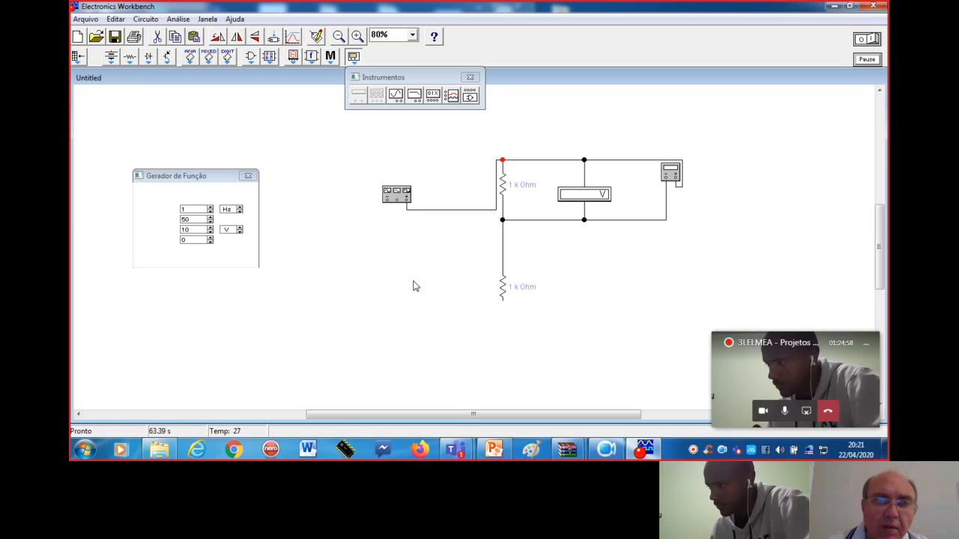
pyautogui.rightClick(423, 211)
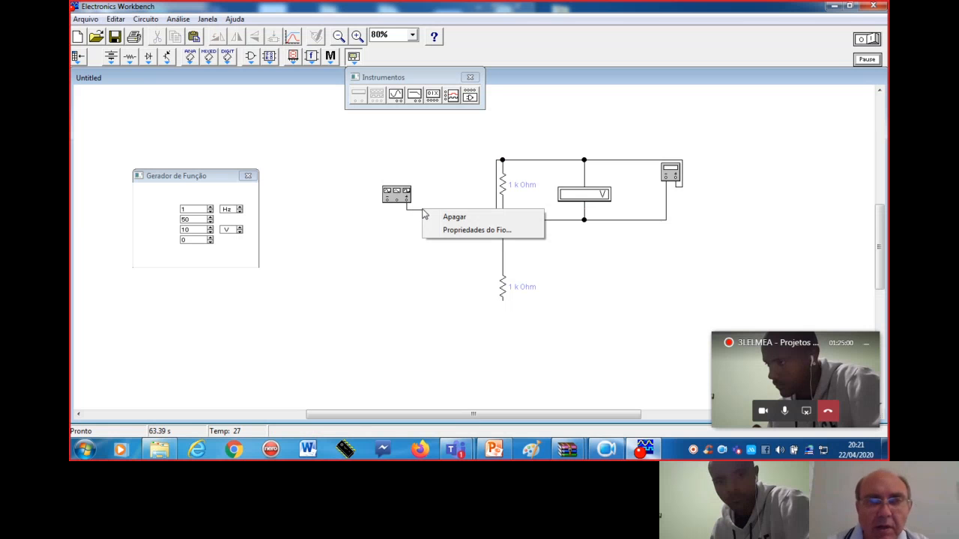
pyautogui.click(451, 217)
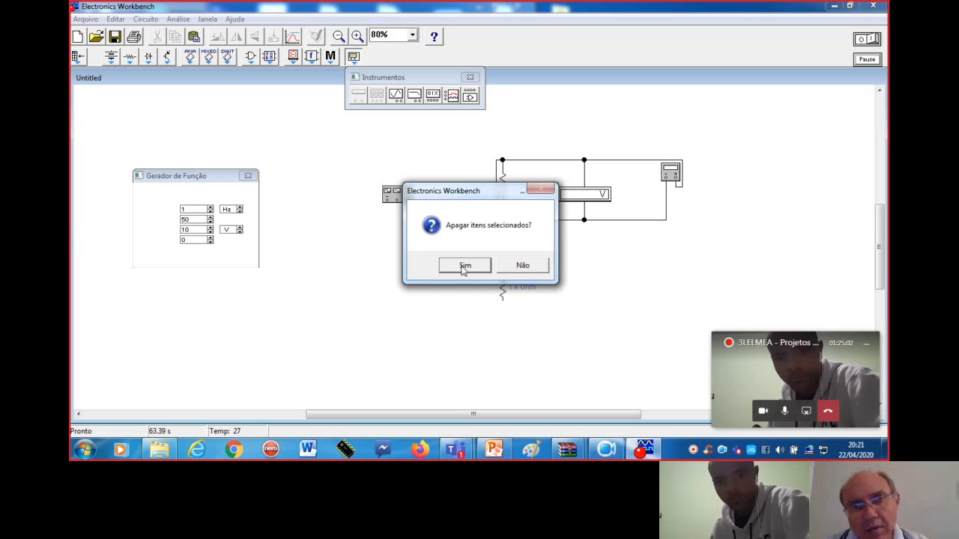
pyautogui.click(463, 269)
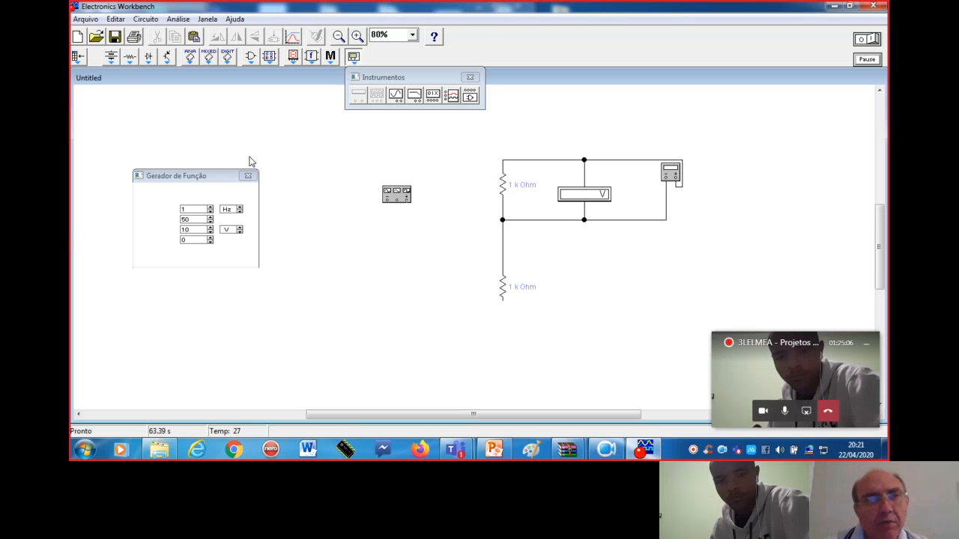
# - Place a 12 V battery to the left of the function generator and wire it to the generator's two outer terminals
pyautogui.click(113, 58)
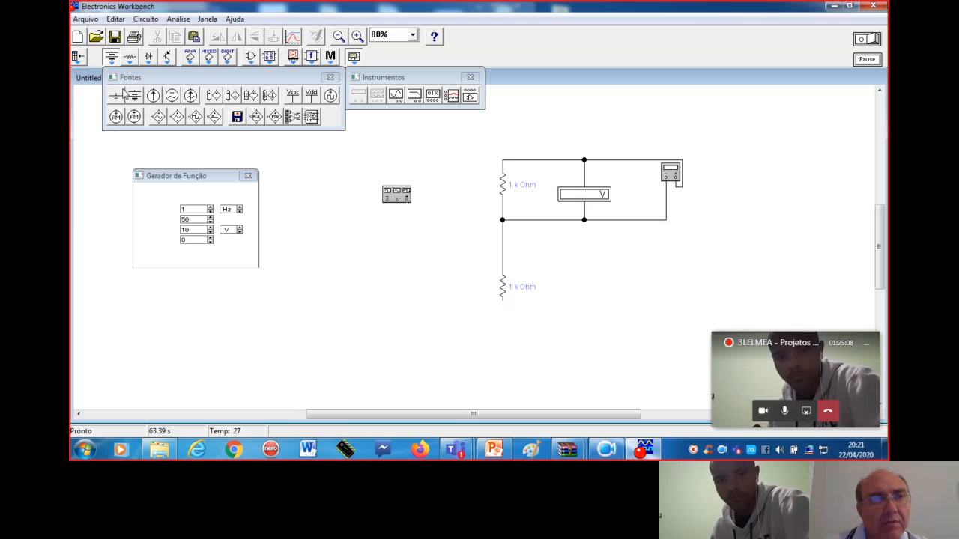
pyautogui.moveTo(131, 98); pyautogui.dragTo(346, 221)
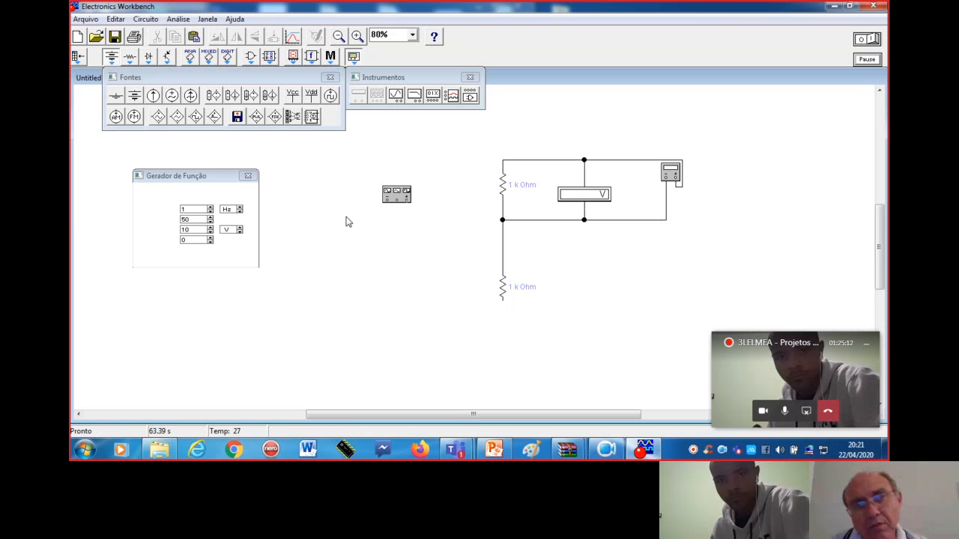
pyautogui.moveTo(346, 222); pyautogui.dragTo(346, 219)
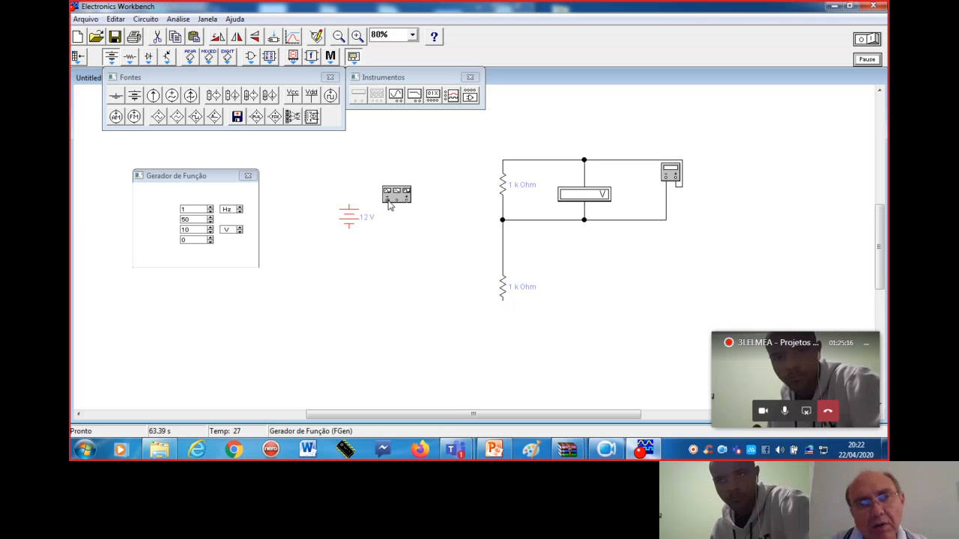
pyautogui.moveTo(374, 215); pyautogui.dragTo(349, 225)
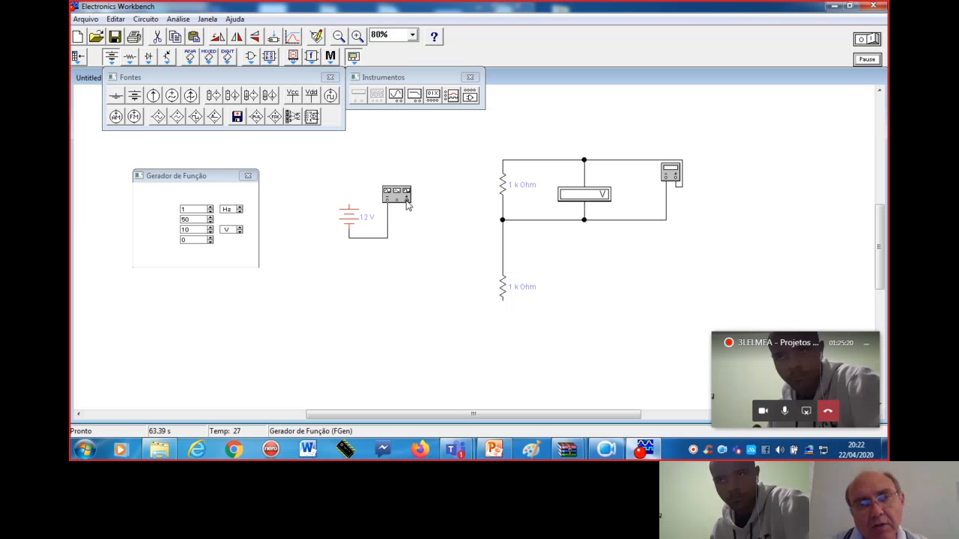
pyautogui.moveTo(407, 201); pyautogui.dragTo(350, 205)
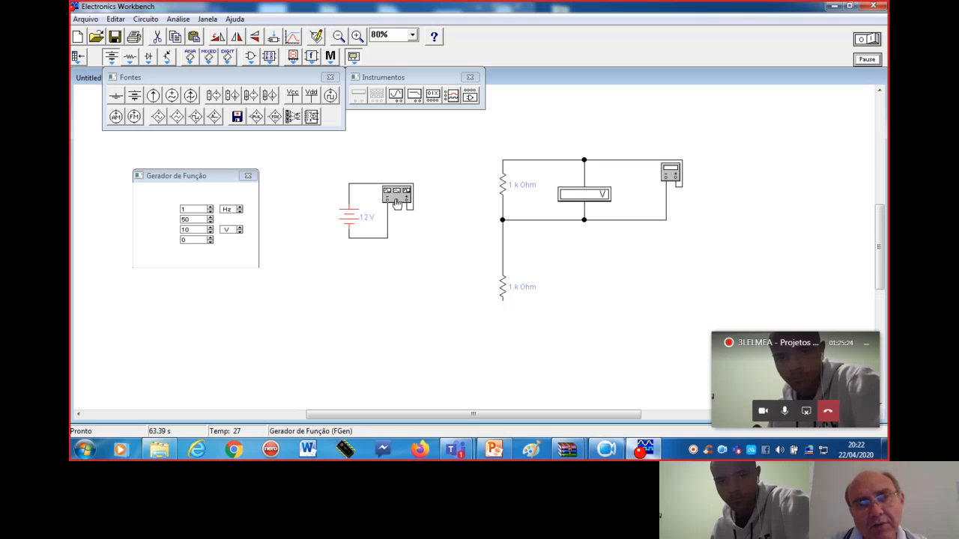
# - Wire the generator's middle terminal to the top of the upper resistor, and ground the lower resistor and the battery's negative wire
pyautogui.moveTo(408, 199); pyautogui.dragTo(503, 161)
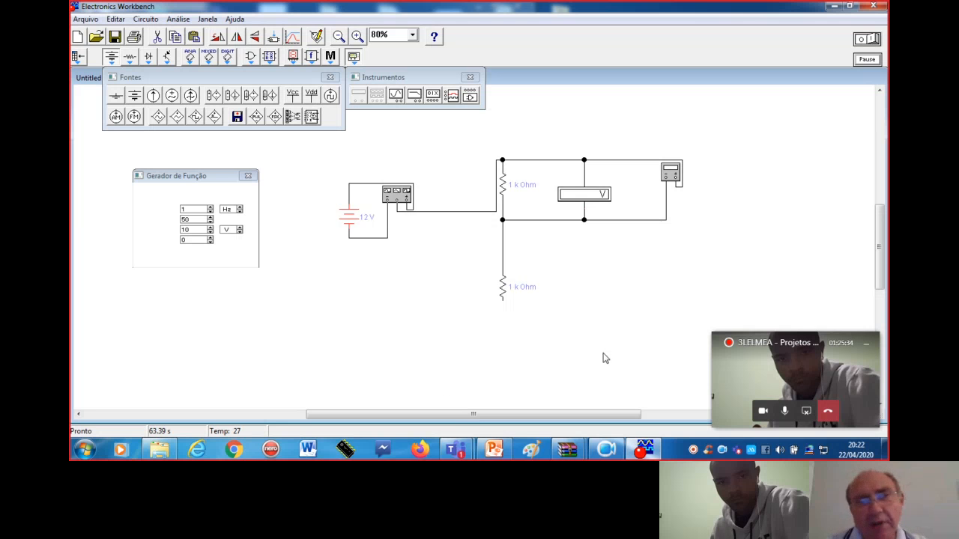
pyautogui.moveTo(116, 97); pyautogui.dragTo(502, 324)
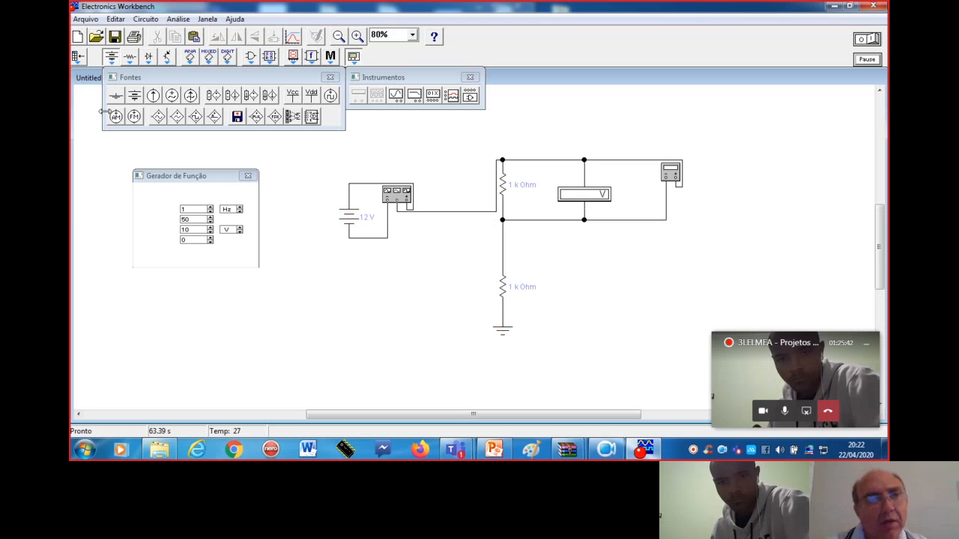
pyautogui.moveTo(365, 276); pyautogui.dragTo(364, 239)
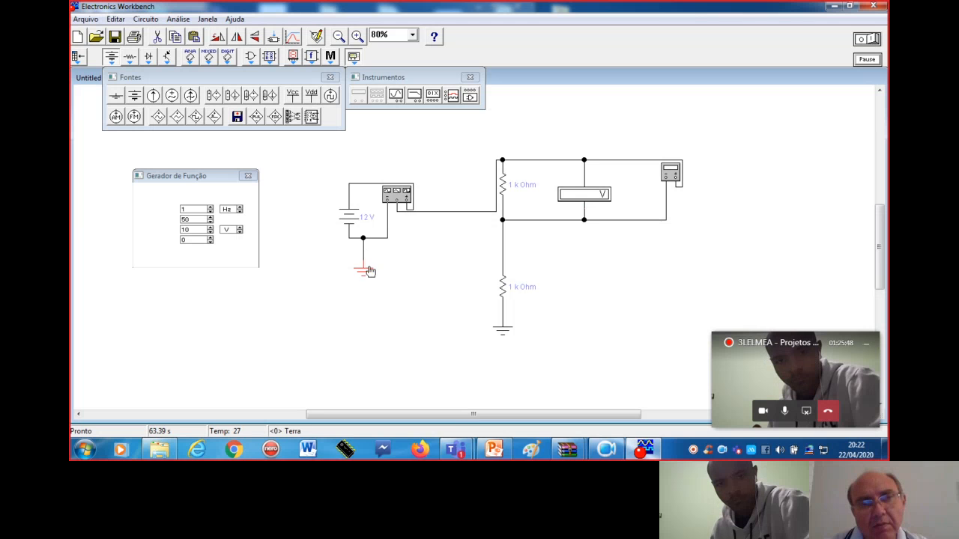
# - Run the simulation of the function generator circuit and dismiss the resulting message
pyautogui.click(404, 196)
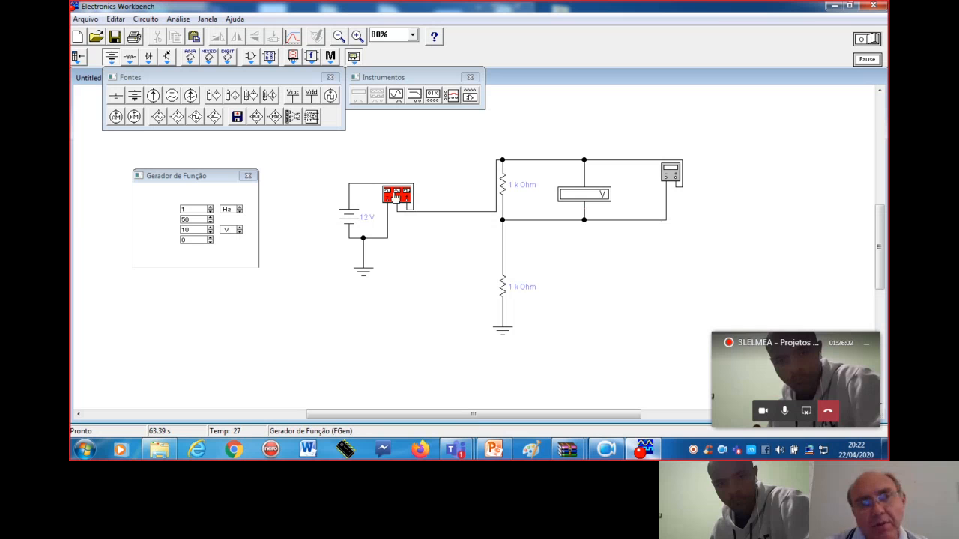
pyautogui.click(875, 40)
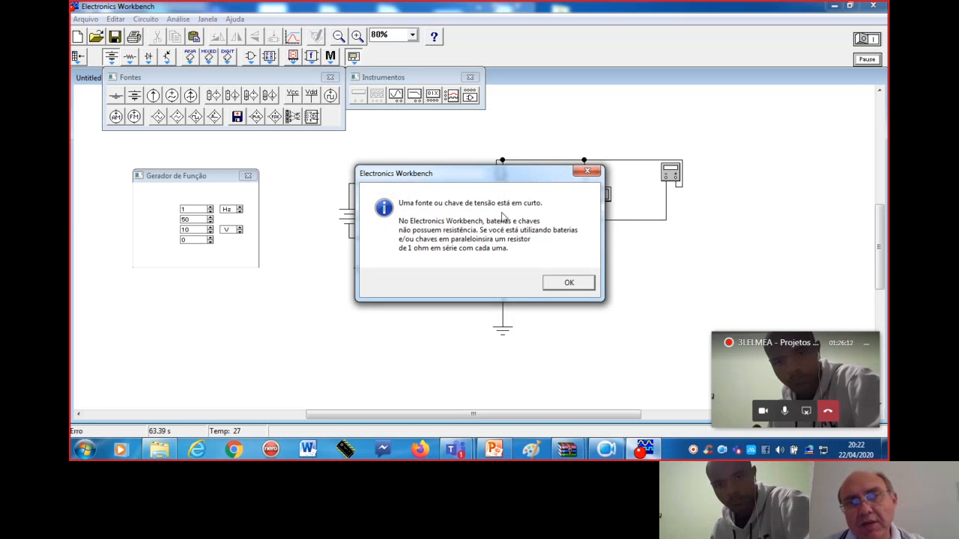
pyautogui.click(568, 283)
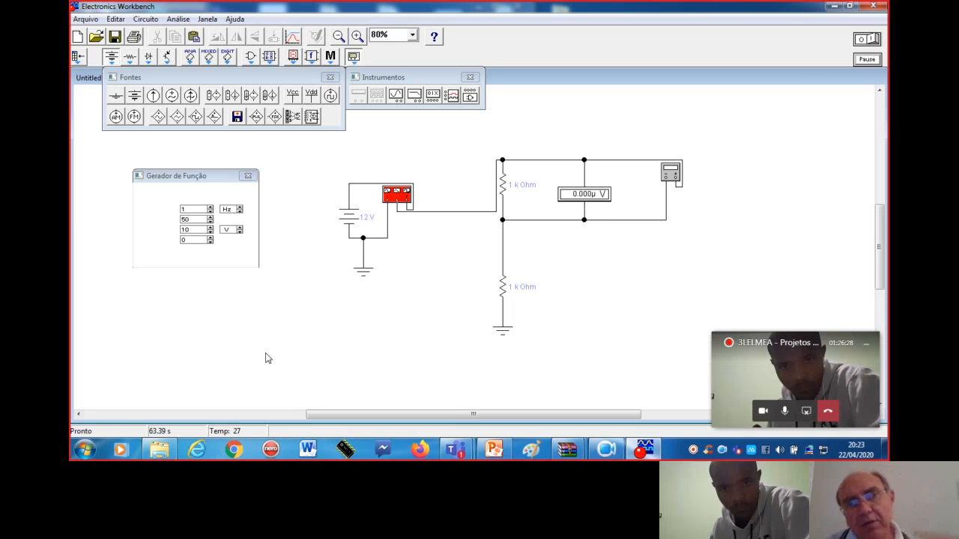
# - Delete the ground symbol connected below the 12 V battery
pyautogui.rightClick(364, 271)
pyautogui.click(389, 325)
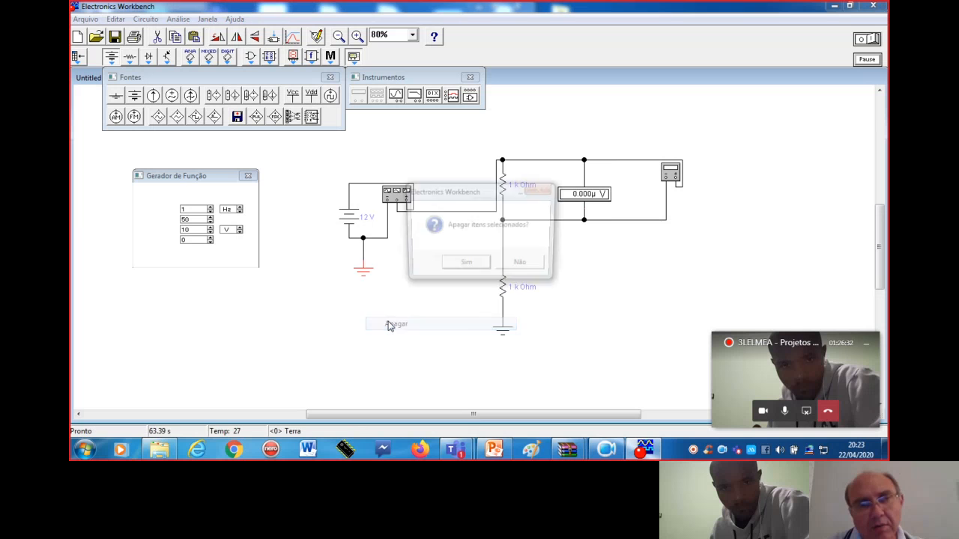
pyautogui.click(460, 267)
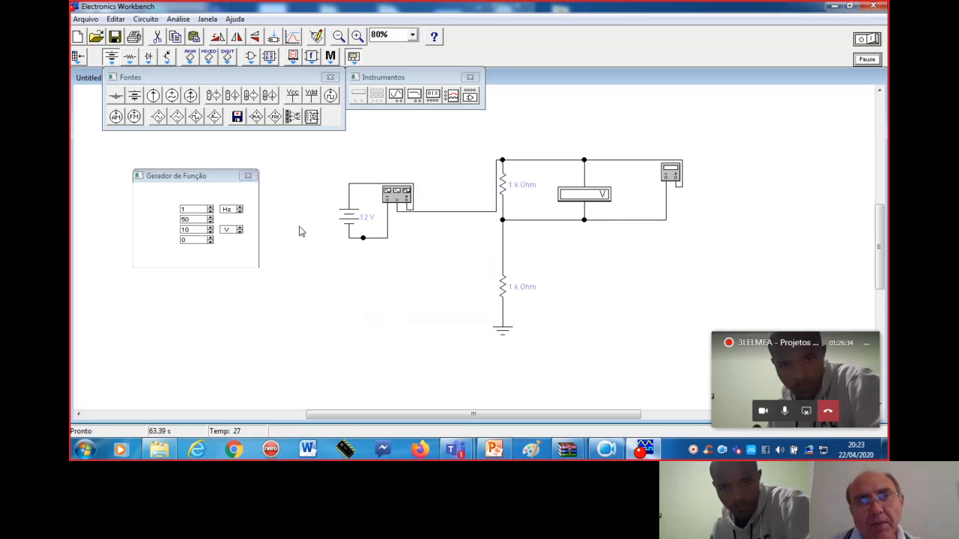
# - Run the simulation before and after deleting the multimeter across the upper resistor, dismissing the message each time
pyautogui.click(869, 41)
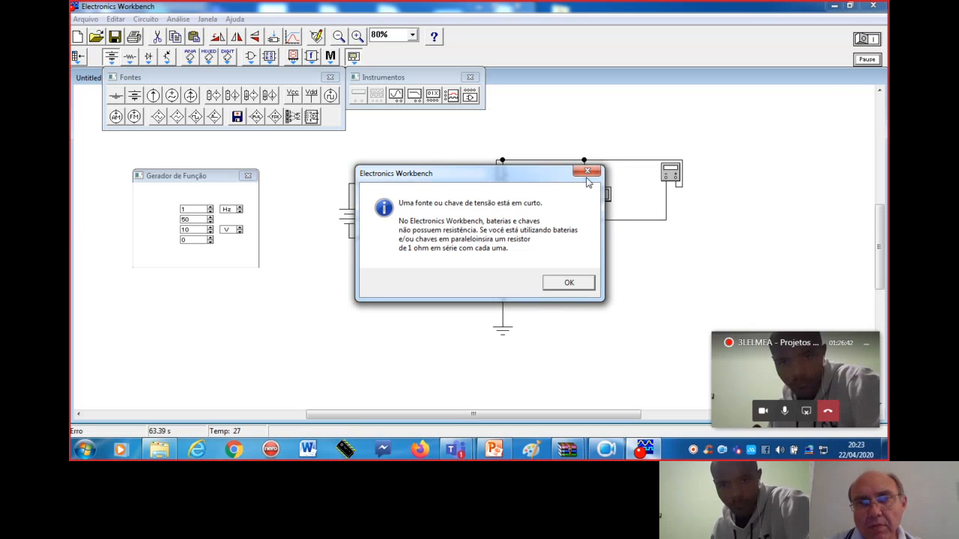
pyautogui.click(563, 284)
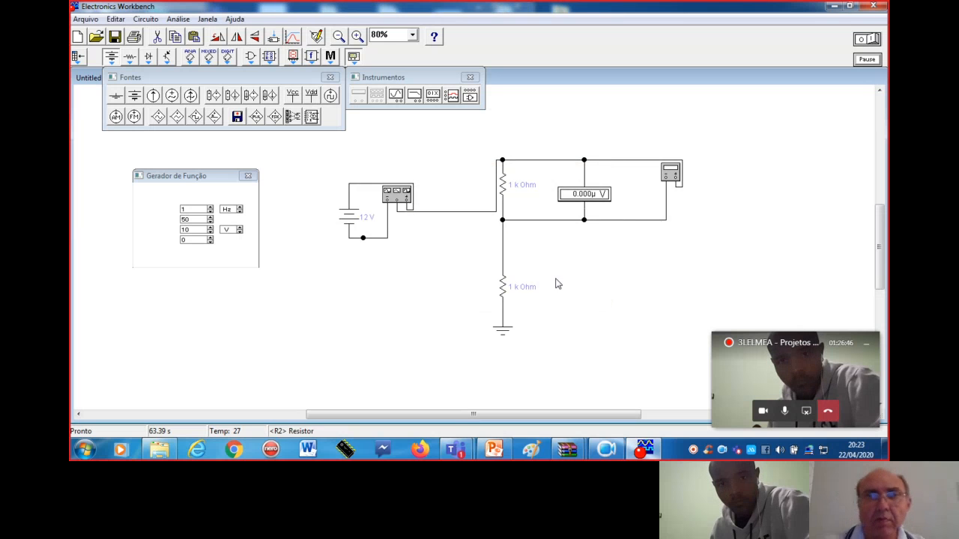
pyautogui.rightClick(666, 178)
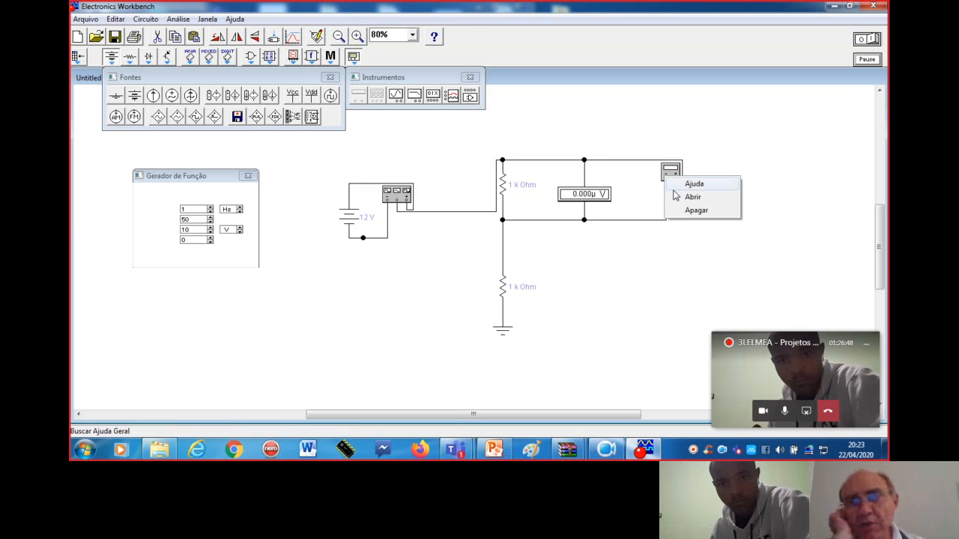
pyautogui.click(694, 212)
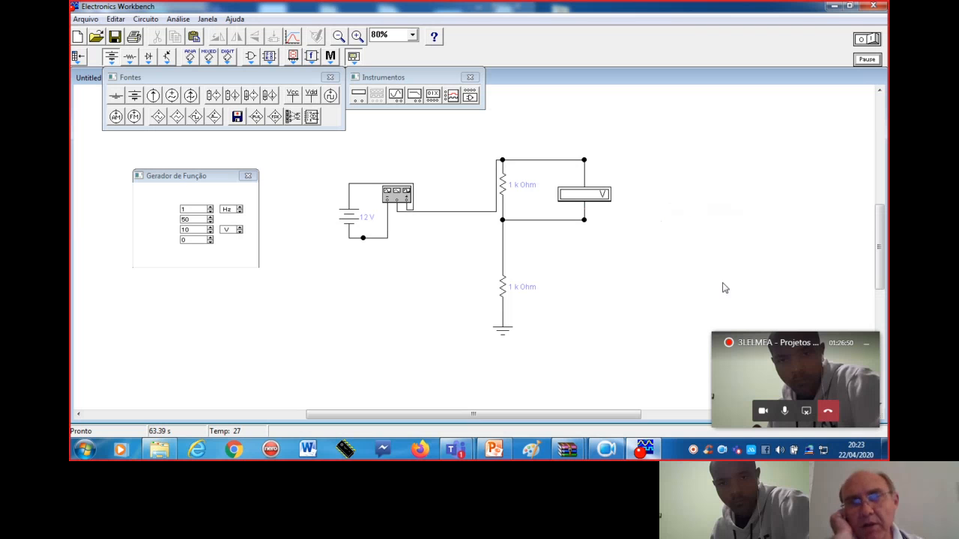
pyautogui.click(867, 39)
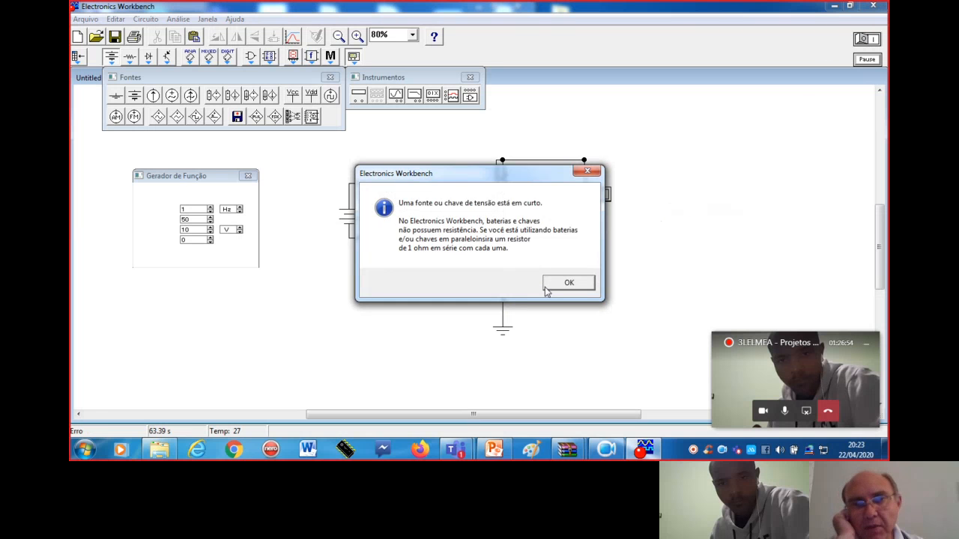
pyautogui.click(566, 279)
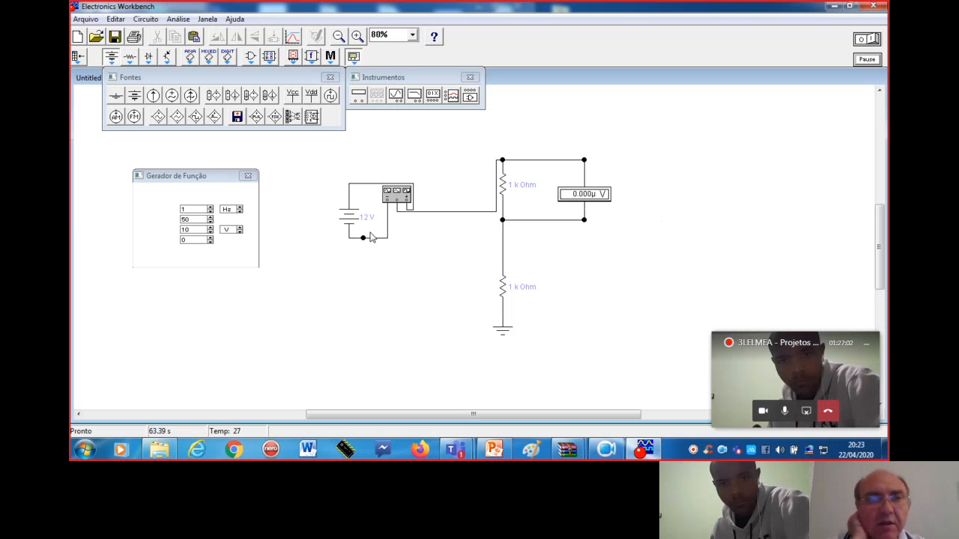
# - Delete the 12 V battery and the leftover connector node with its wires at the function generator
pyautogui.rightClick(349, 225)
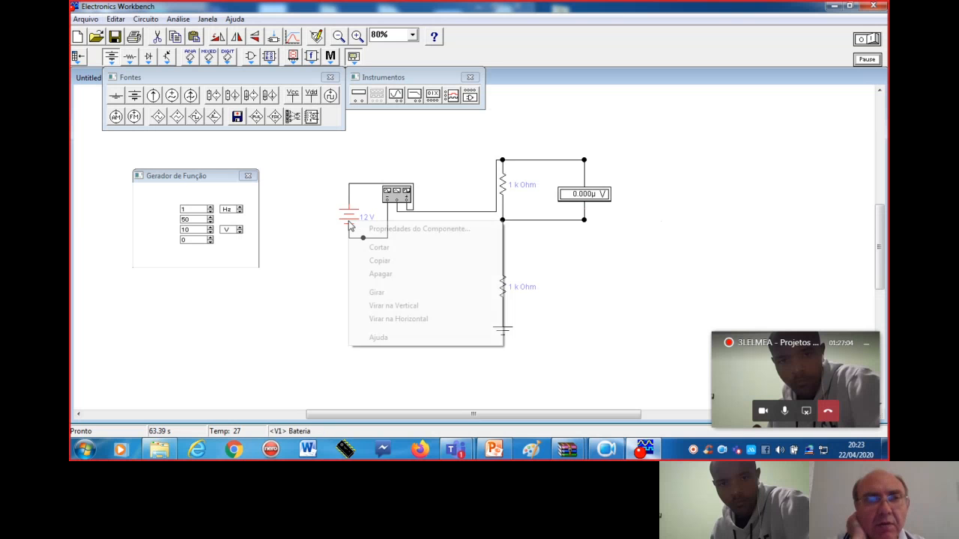
pyautogui.click(373, 276)
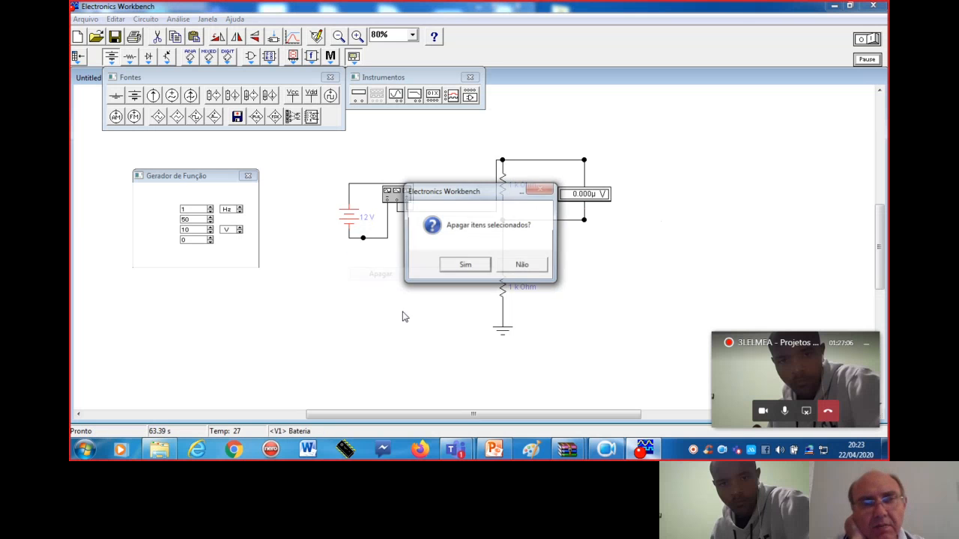
pyautogui.click(466, 266)
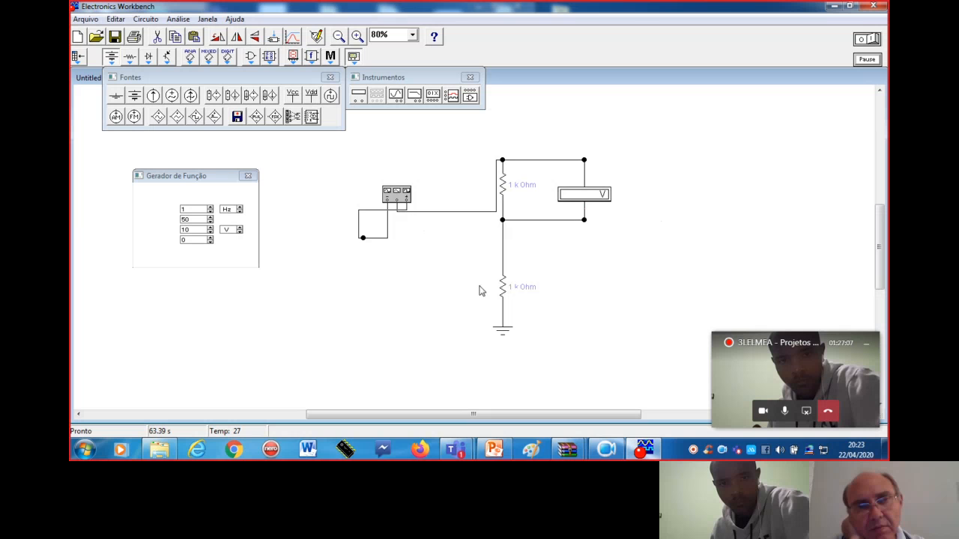
pyautogui.rightClick(366, 241)
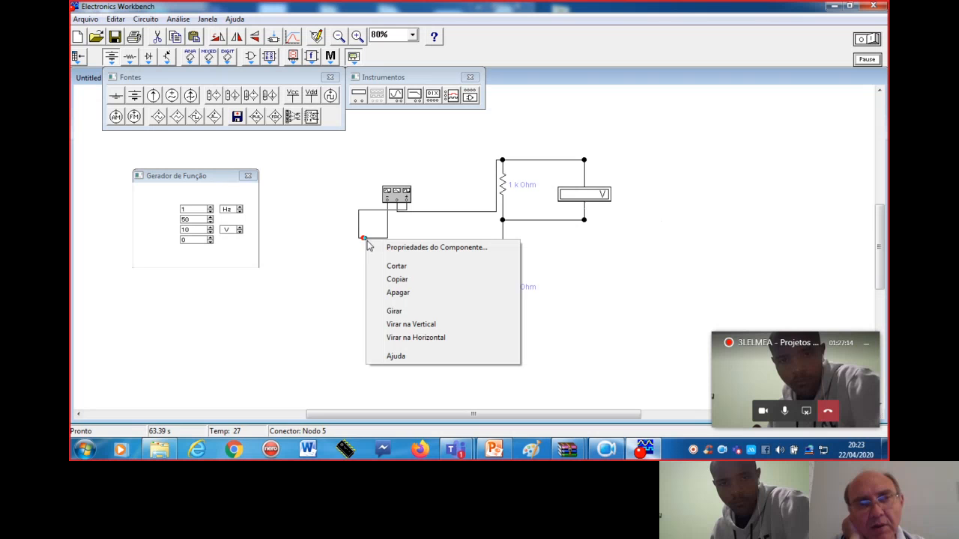
pyautogui.click(396, 293)
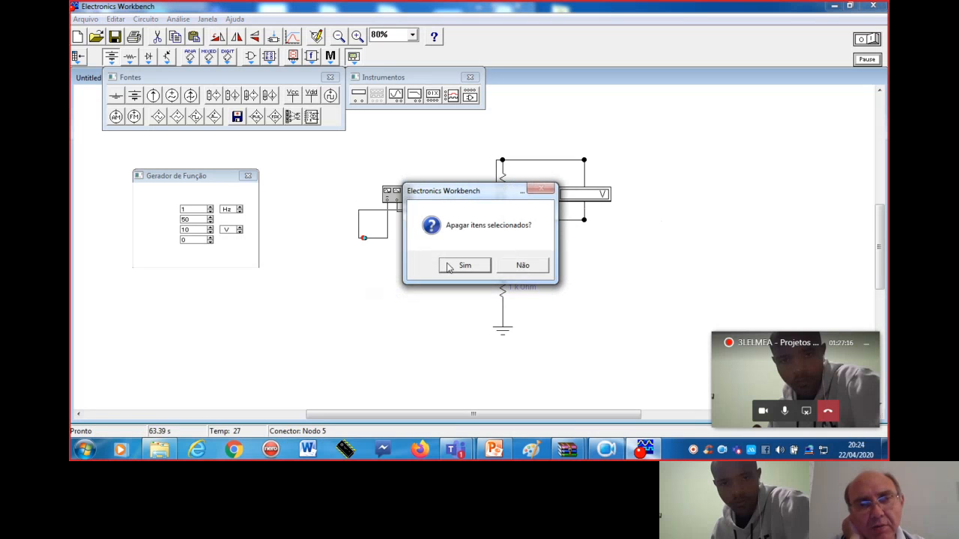
pyautogui.click(451, 267)
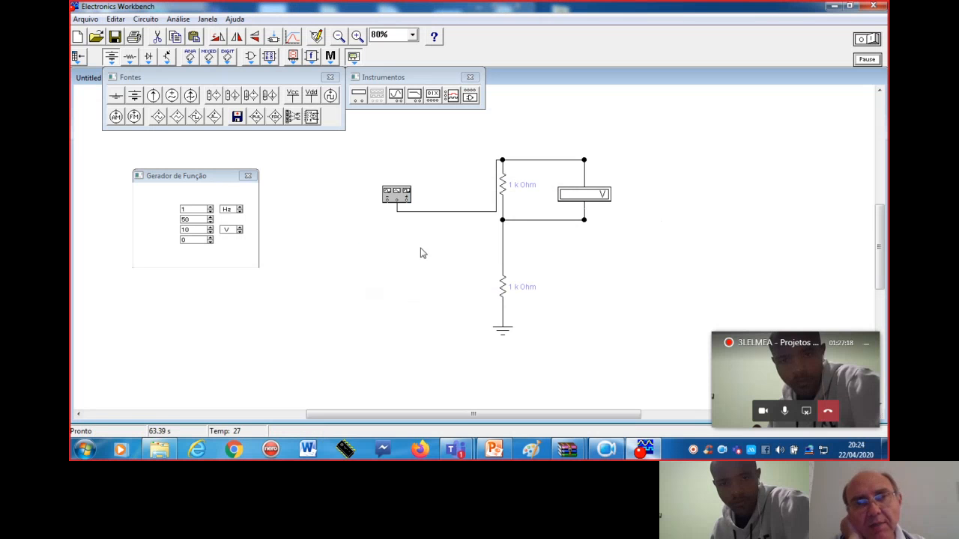
# - Test the simulation, wire the function generator's negative terminal between the lower resistor and ground, and run it again
pyautogui.click(397, 194)
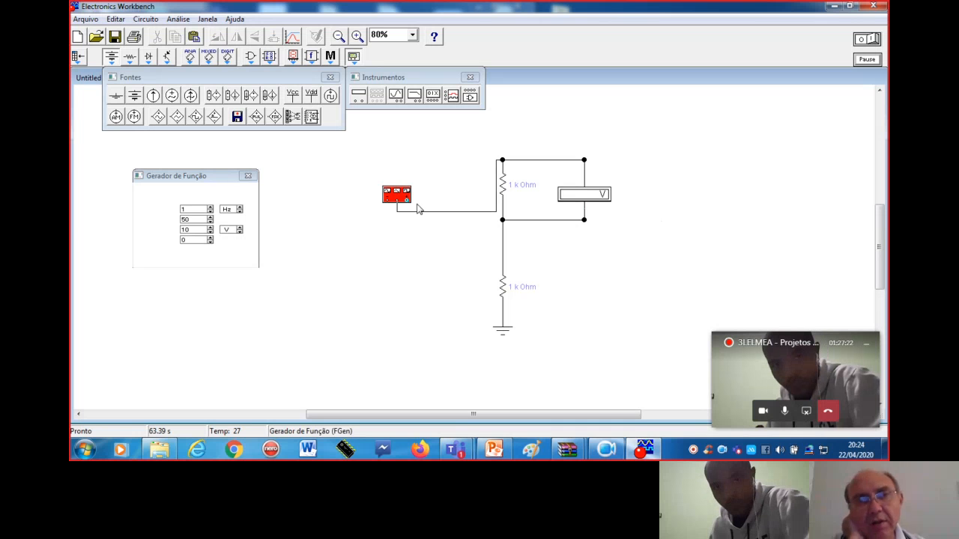
pyautogui.click(869, 41)
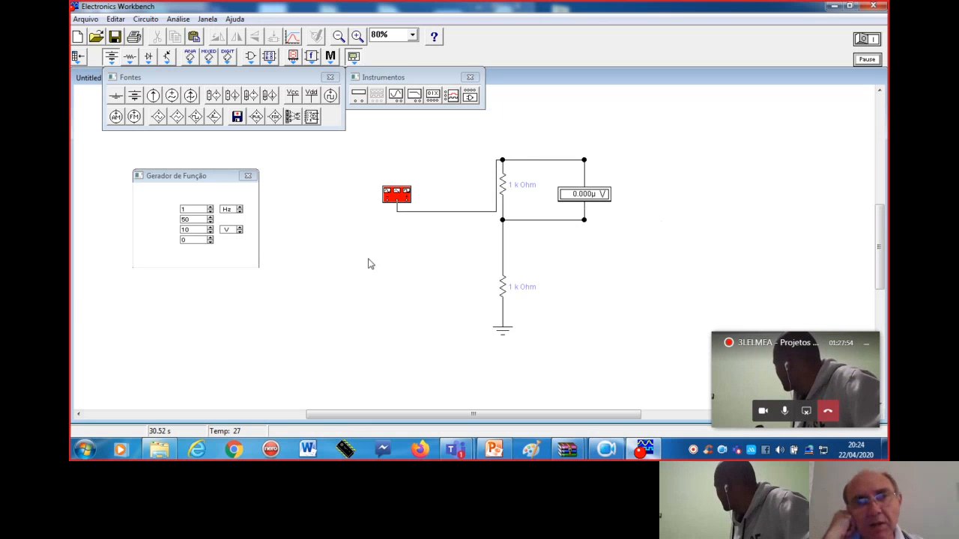
pyautogui.moveTo(397, 208); pyautogui.dragTo(494, 308)
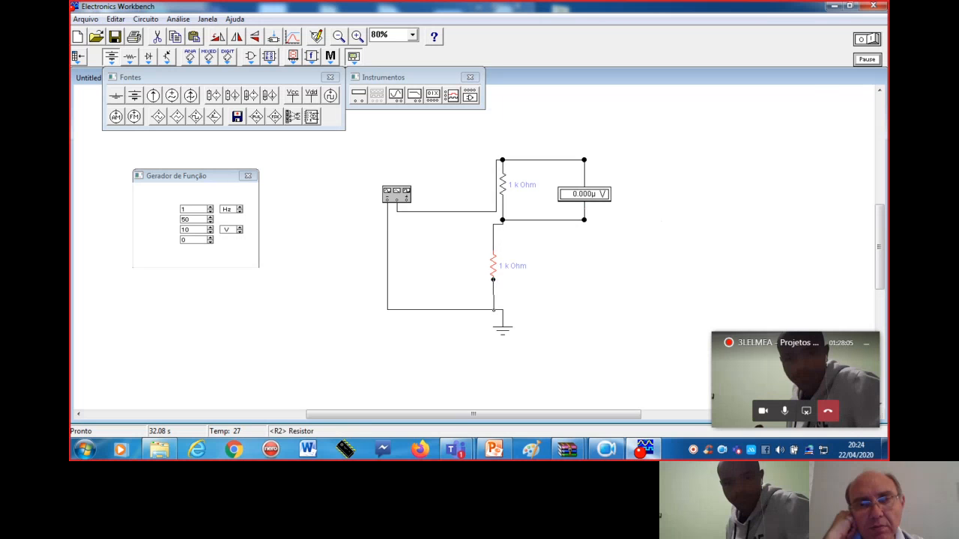
pyautogui.click(867, 38)
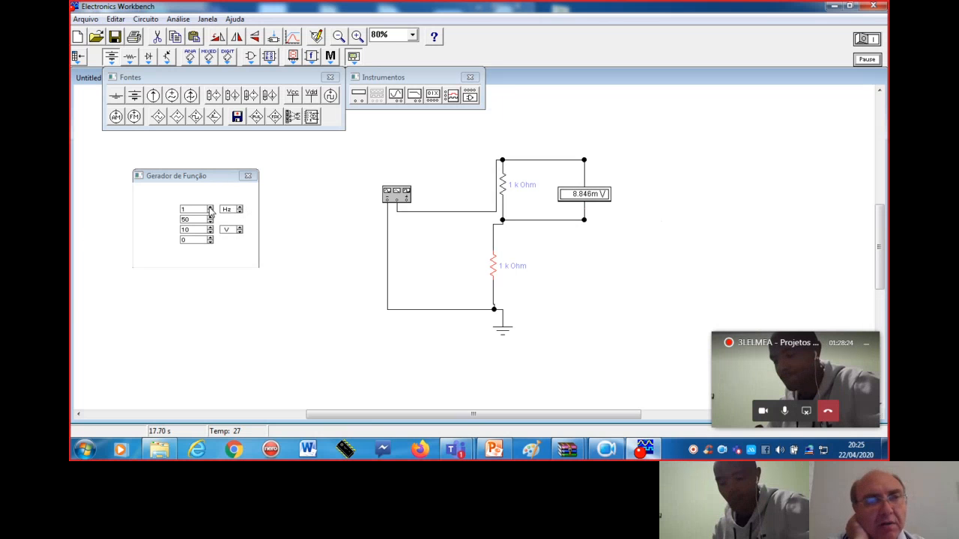
# - Raise the function generator's frequency to 30 Hz while the simulation runs
pyautogui.click(210, 209)
pyautogui.click(210, 209)
pyautogui.click(211, 209)
pyautogui.click(210, 209)
pyautogui.click(211, 209)
pyautogui.click(211, 209)
pyautogui.click(210, 209)
pyautogui.click(211, 209)
pyautogui.click(211, 209)
pyautogui.click(211, 209)
pyautogui.click(211, 209)
pyautogui.click(211, 209)
pyautogui.click(211, 209)
pyautogui.click(210, 209)
pyautogui.click(211, 209)
pyautogui.click(211, 209)
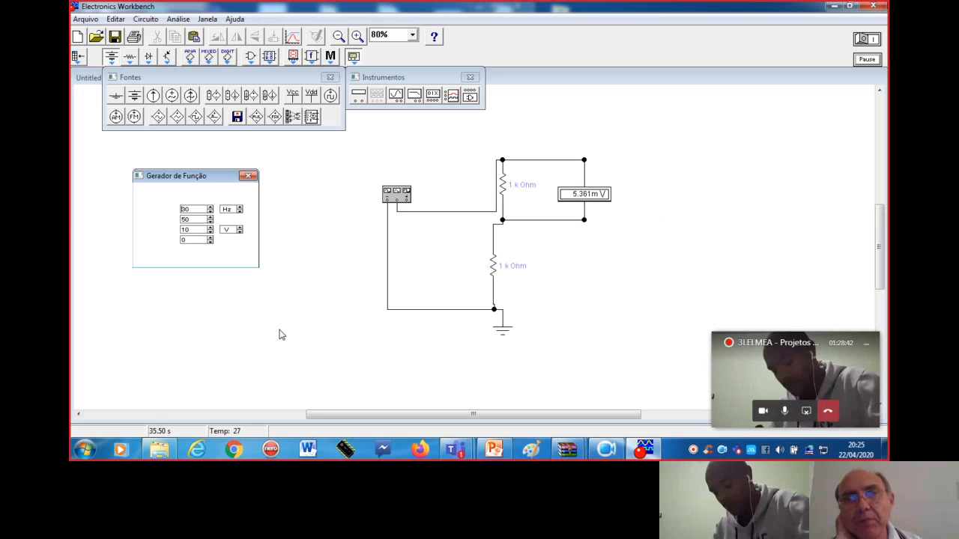
pyautogui.click(406, 194)
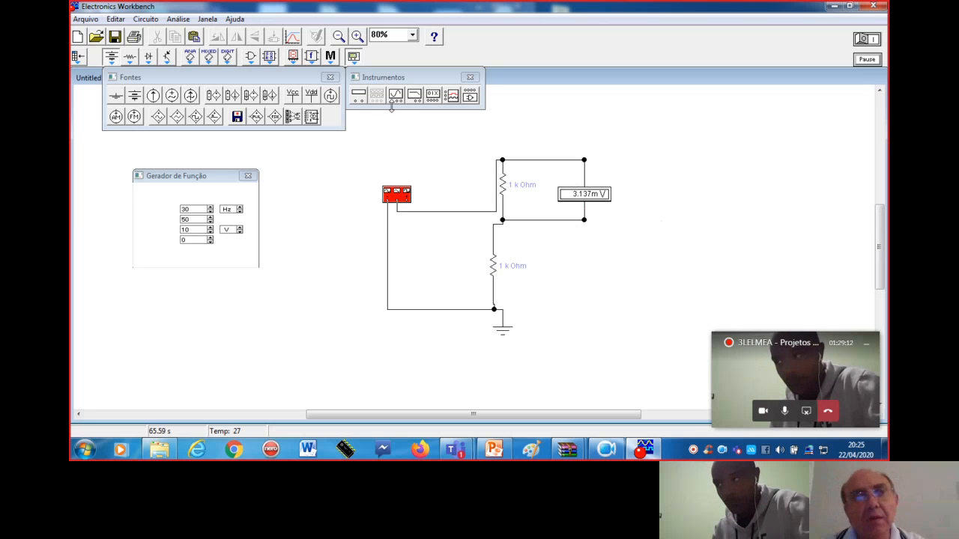
# - Place an oscilloscope above and to the right of the voltmeter, open its settings and move them below the circuit
pyautogui.moveTo(395, 96); pyautogui.dragTo(718, 144)
pyautogui.doubleClick(717, 137)
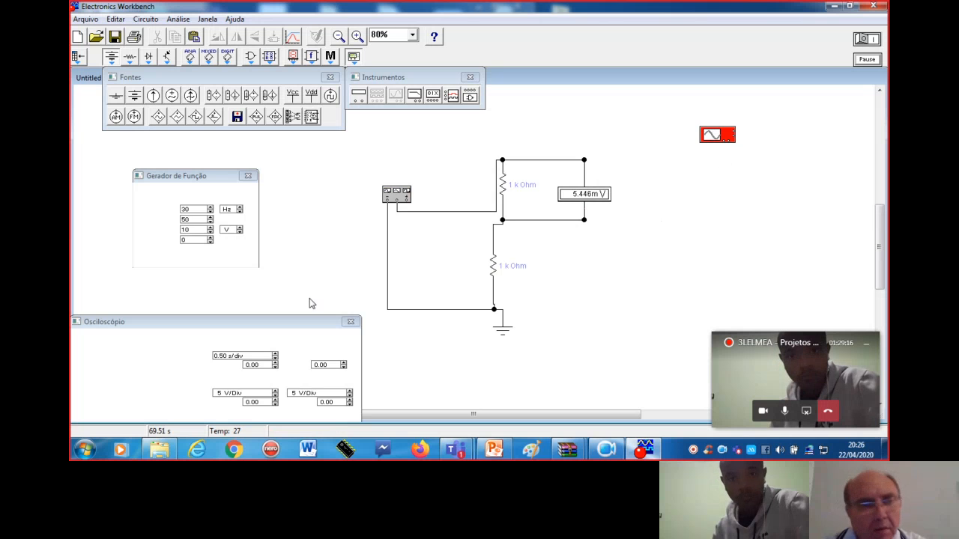
pyautogui.moveTo(203, 326); pyautogui.dragTo(273, 283)
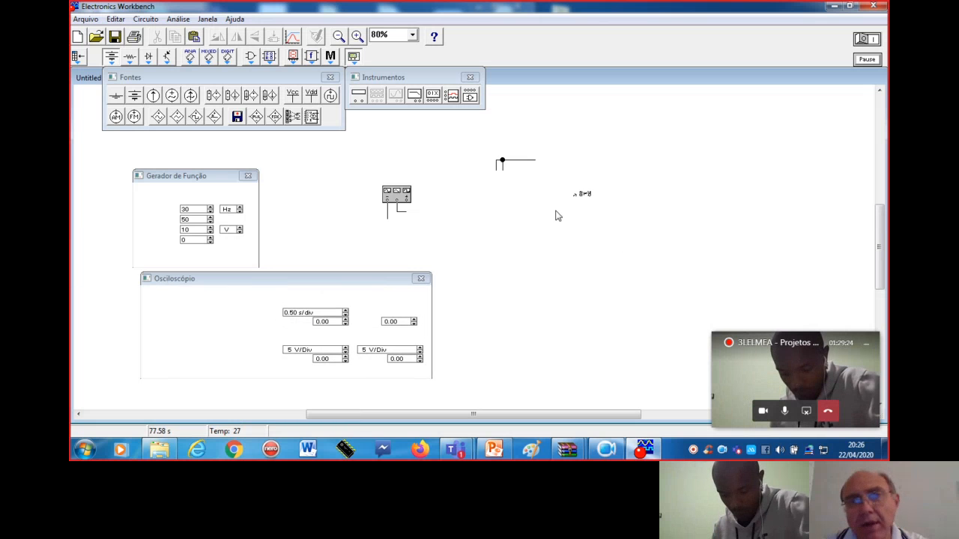
pyautogui.moveTo(364, 278); pyautogui.dragTo(415, 291)
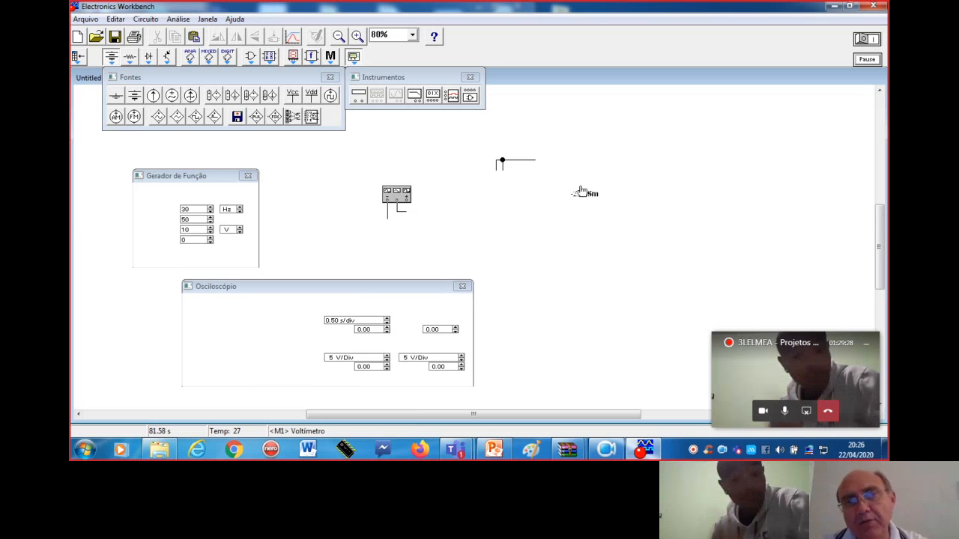
# - Shift the voltmeter slightly down and to the right, and move the oscilloscope settings farther right
pyautogui.moveTo(567, 189); pyautogui.dragTo(583, 199)
pyautogui.click(703, 175)
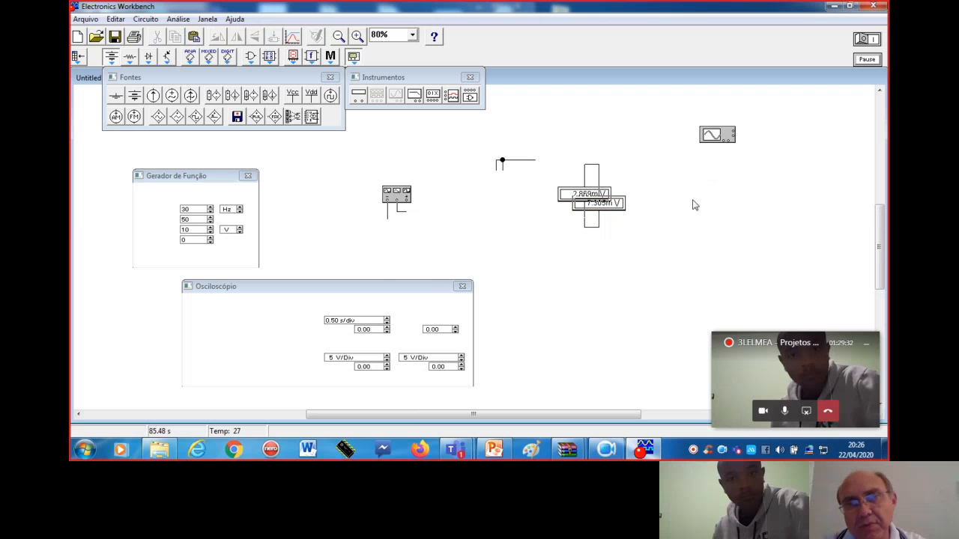
pyautogui.moveTo(429, 289); pyautogui.dragTo(547, 300)
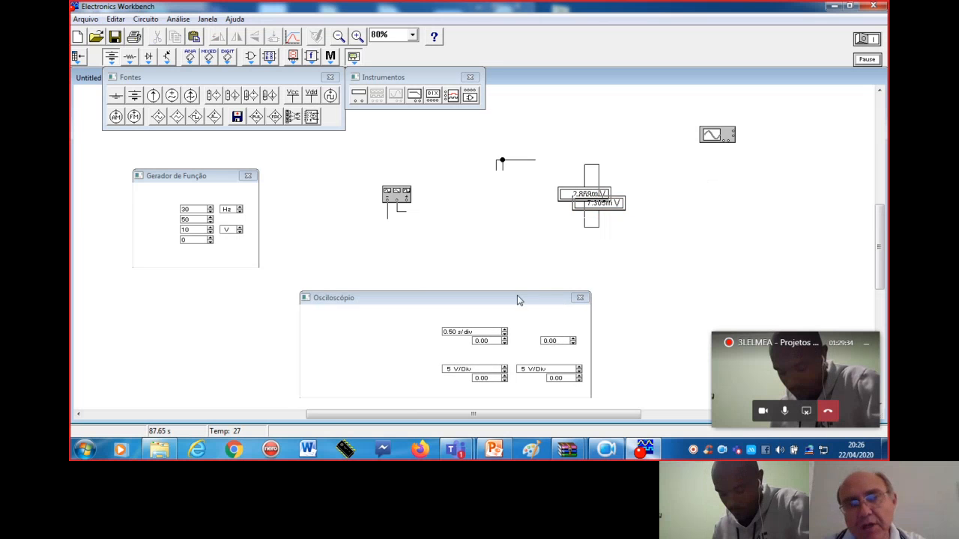
pyautogui.click(712, 136)
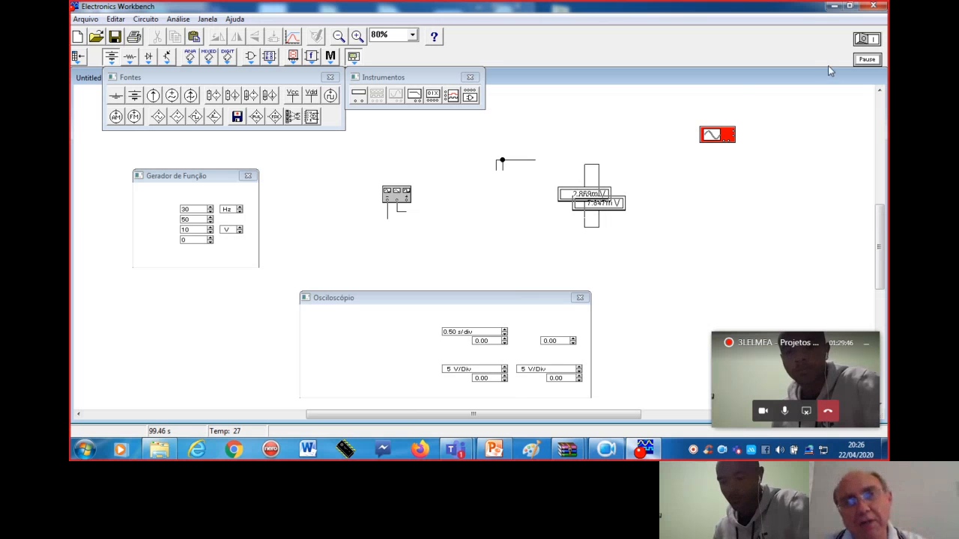
# - Delete the entire circuit with its instruments and close the Fontes and Instrumentos part windows
pyautogui.click(690, 107)
pyautogui.moveTo(328, 187); pyautogui.dragTo(148, 353)
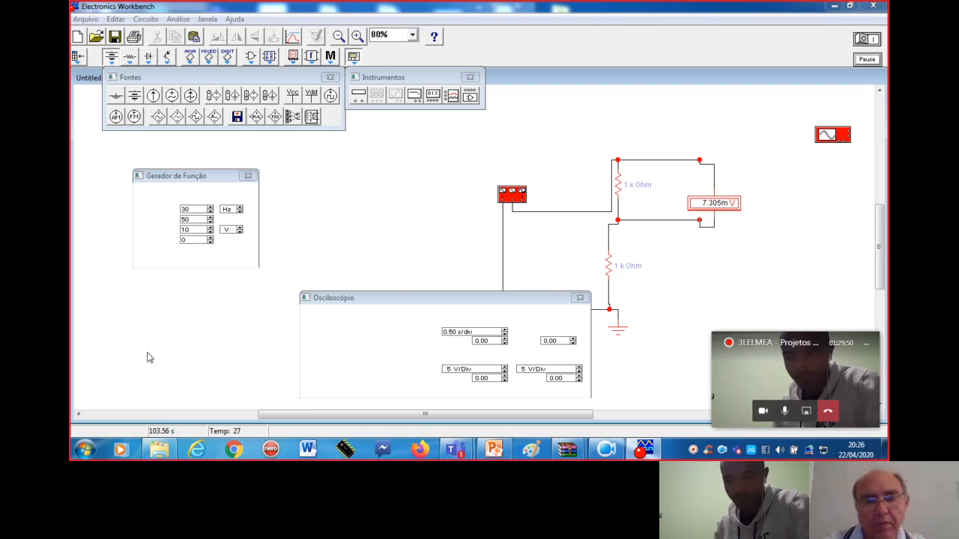
pyautogui.press('Delete')
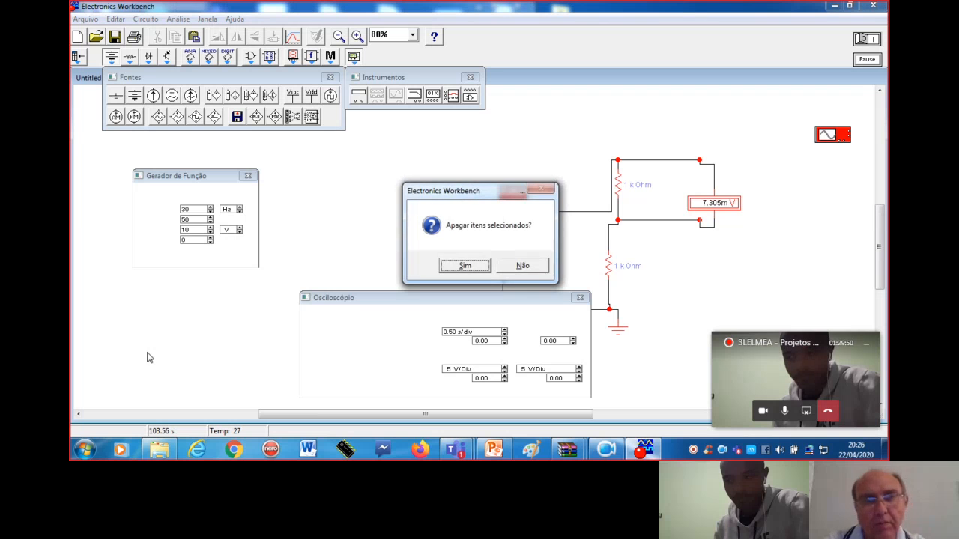
pyautogui.click(465, 266)
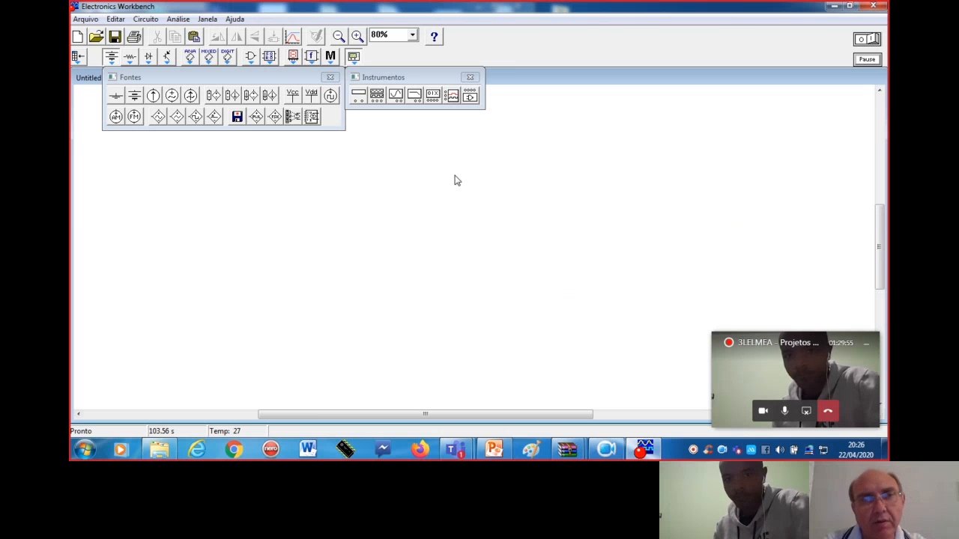
pyautogui.moveTo(471, 200); pyautogui.dragTo(474, 204)
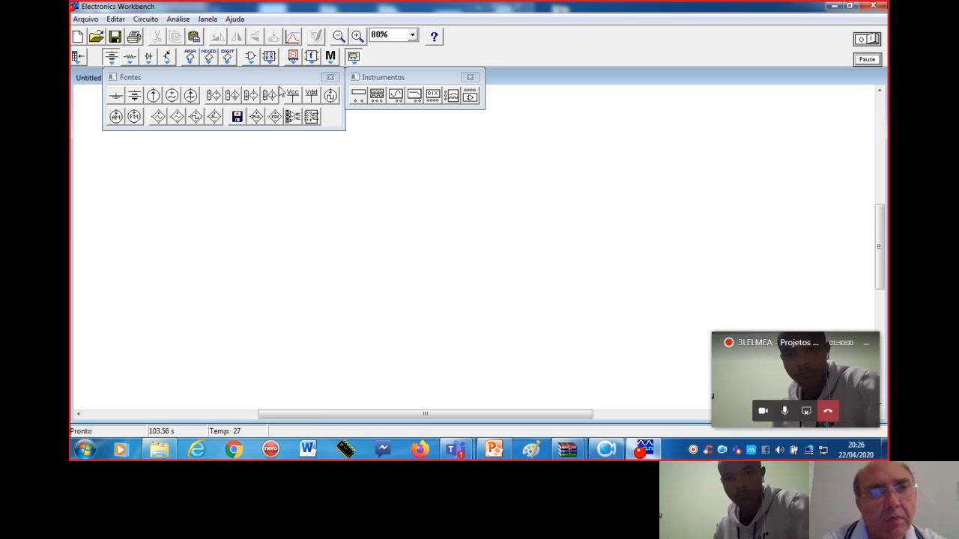
pyautogui.click(330, 78)
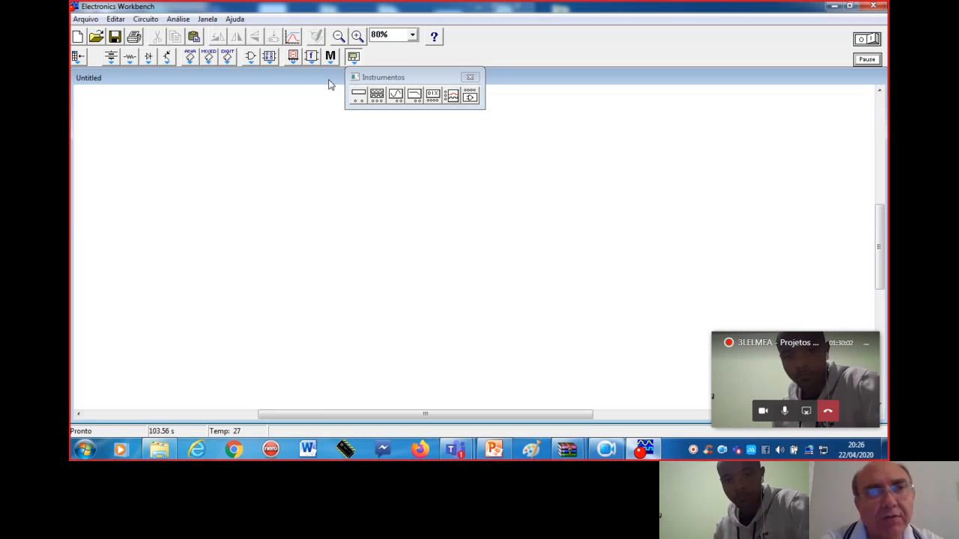
pyautogui.click(471, 78)
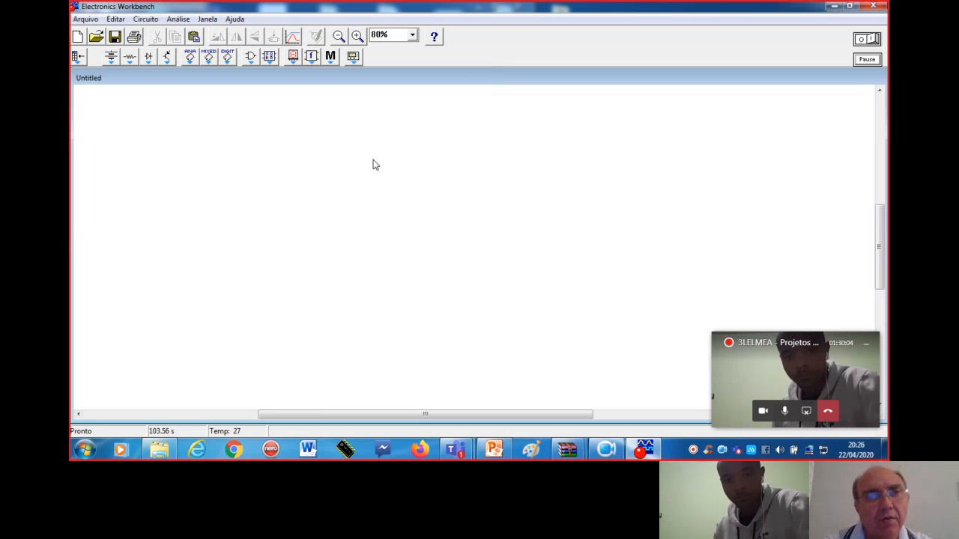
# - Place four 1 k Ohm resistors in a vertical stack and a 12 V battery to their left
pyautogui.click(130, 58)
pyautogui.moveTo(153, 98); pyautogui.dragTo(463, 133)
pyautogui.moveTo(152, 98); pyautogui.dragTo(462, 171)
pyautogui.moveTo(153, 95); pyautogui.dragTo(460, 214)
pyautogui.moveTo(153, 96); pyautogui.dragTo(463, 248)
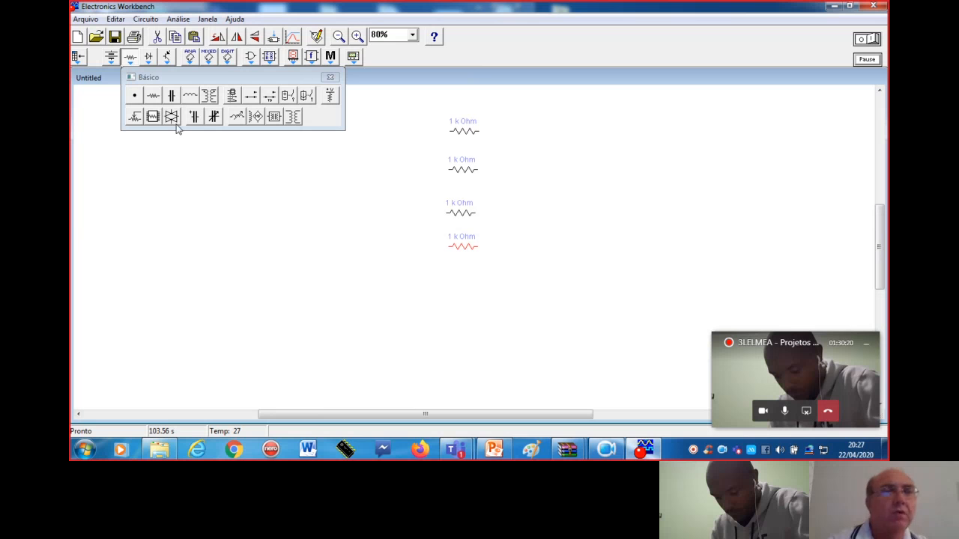
pyautogui.click(110, 59)
pyautogui.moveTo(134, 97); pyautogui.dragTo(334, 212)
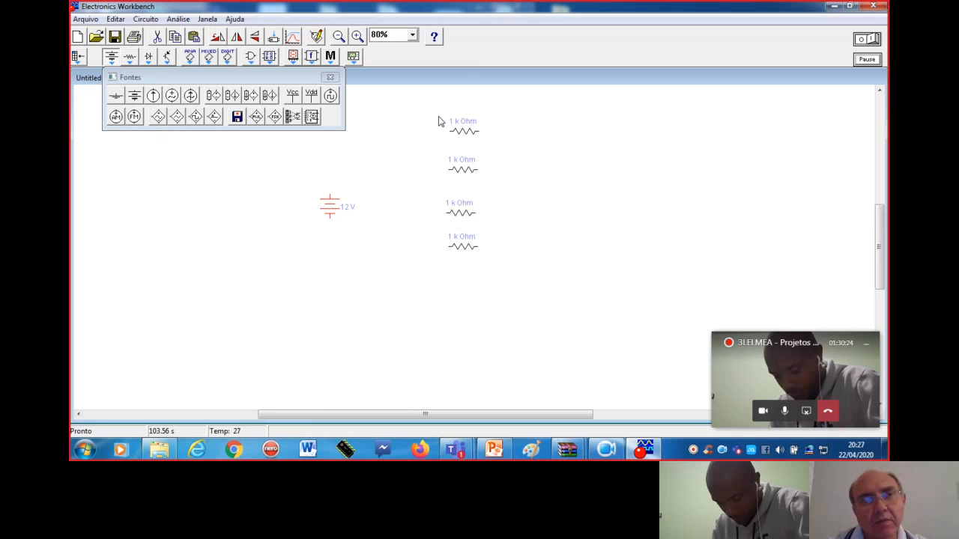
# - Rotate the four 1 k Ohm resistors to vertical and spread them out in a column well clear of the battery
pyautogui.moveTo(441, 118); pyautogui.dragTo(492, 272)
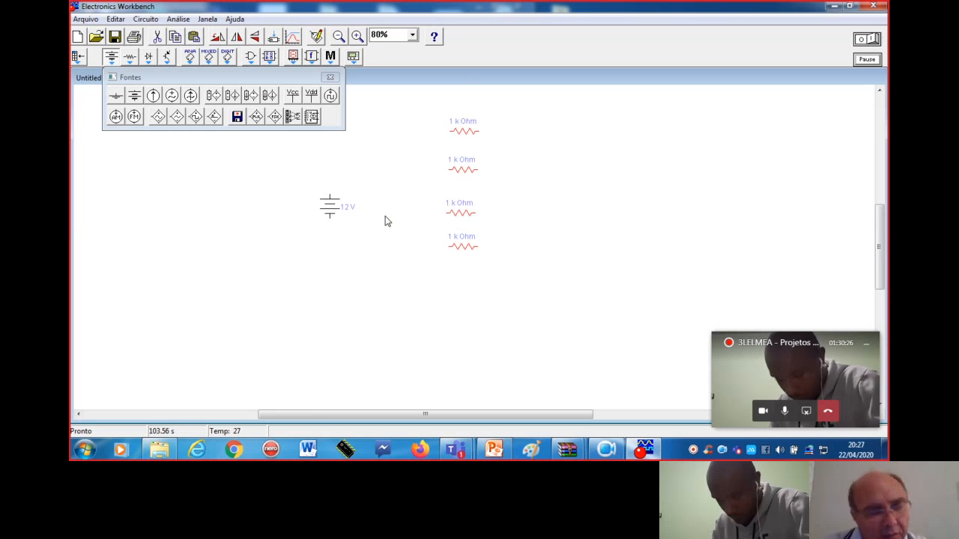
pyautogui.hotkey('ctrl', 'r')
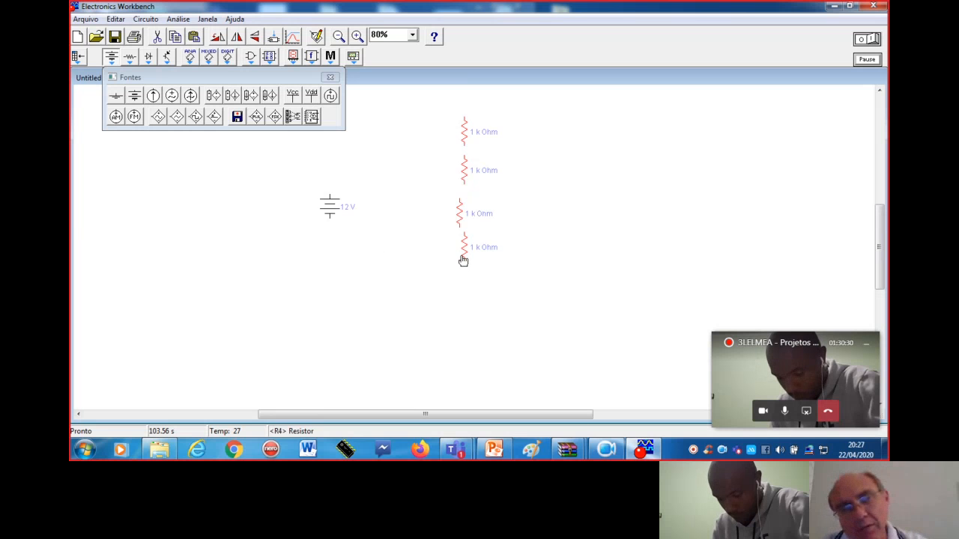
pyautogui.moveTo(462, 253); pyautogui.dragTo(491, 354)
pyautogui.click(441, 310)
pyautogui.moveTo(496, 233); pyautogui.dragTo(489, 136)
pyautogui.moveTo(501, 273); pyautogui.dragTo(495, 210)
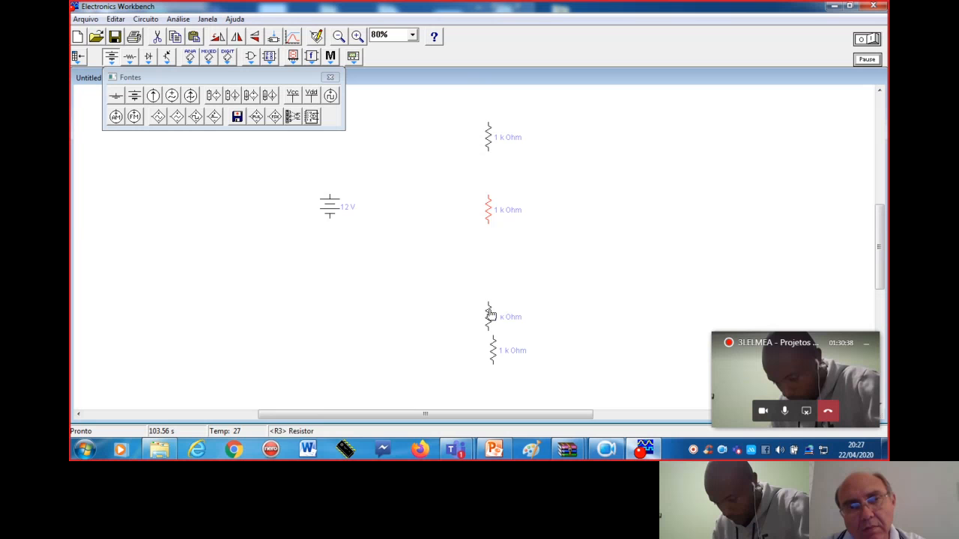
pyautogui.moveTo(488, 313); pyautogui.dragTo(486, 274)
pyautogui.moveTo(494, 354)
pyautogui.mouseDown()
pyautogui.moveTo(477, 353)
pyautogui.moveTo(490, 355)
pyautogui.mouseUp()
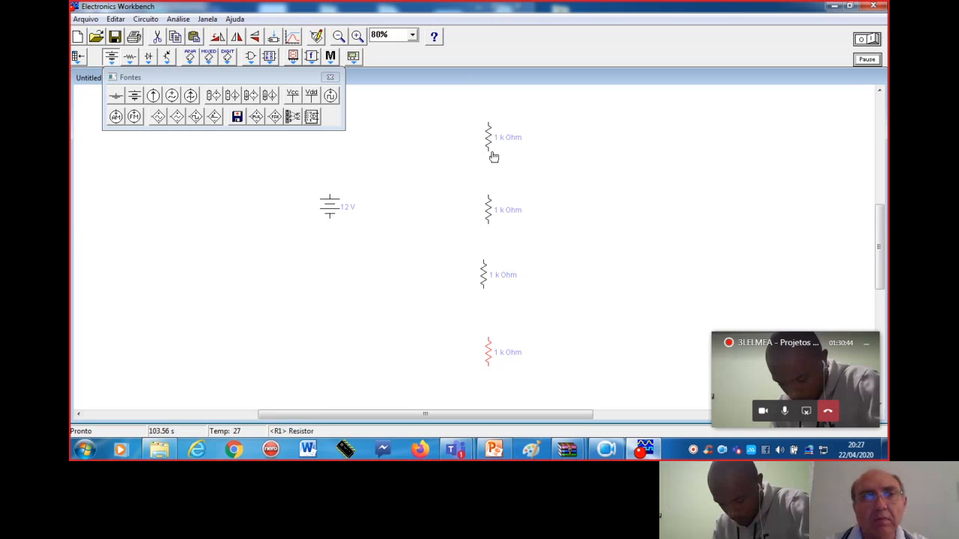
# - Wire the four resistors in series and connect both ends of the chain to the 12 V battery's terminals
pyautogui.moveTo(487, 150); pyautogui.dragTo(488, 196)
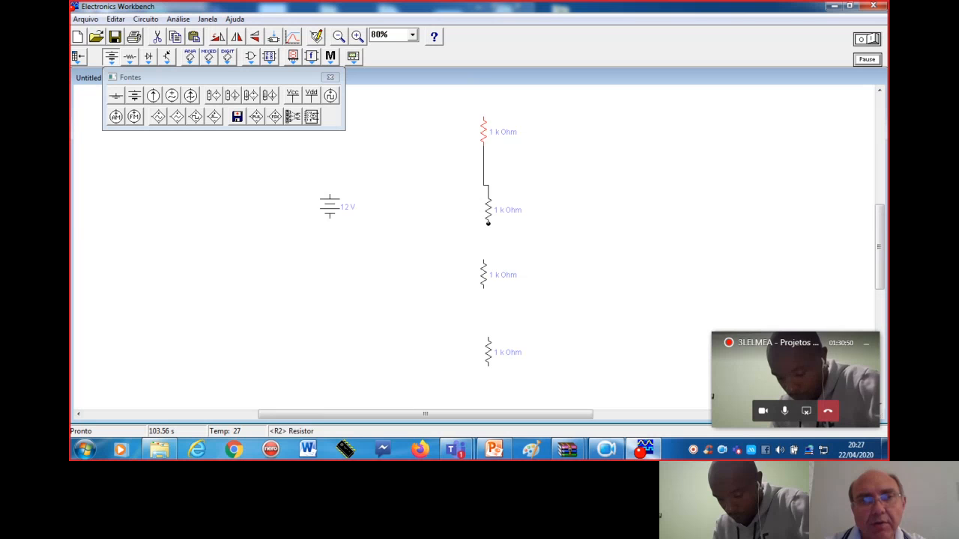
pyautogui.moveTo(484, 260); pyautogui.dragTo(483, 262)
pyautogui.moveTo(489, 342); pyautogui.dragTo(330, 216)
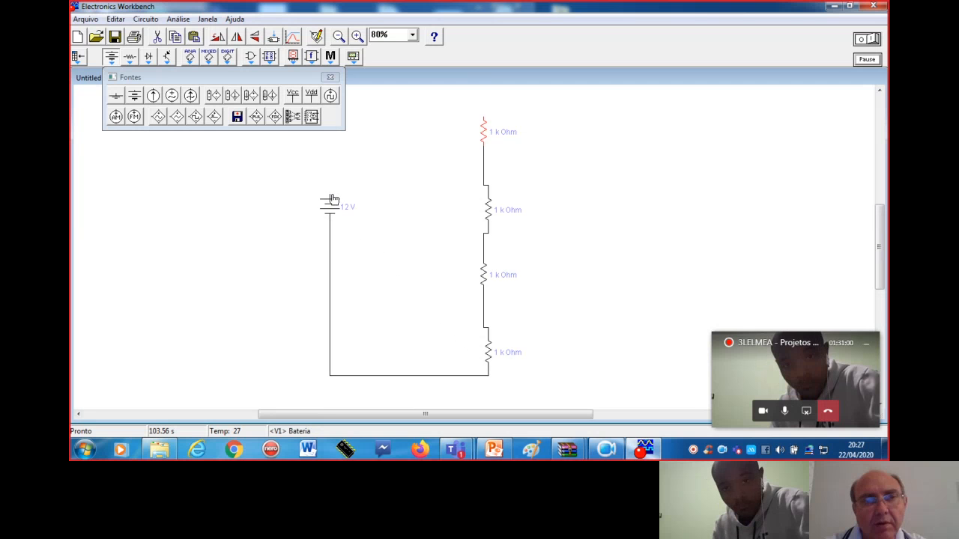
pyautogui.moveTo(328, 195); pyautogui.dragTo(484, 118)
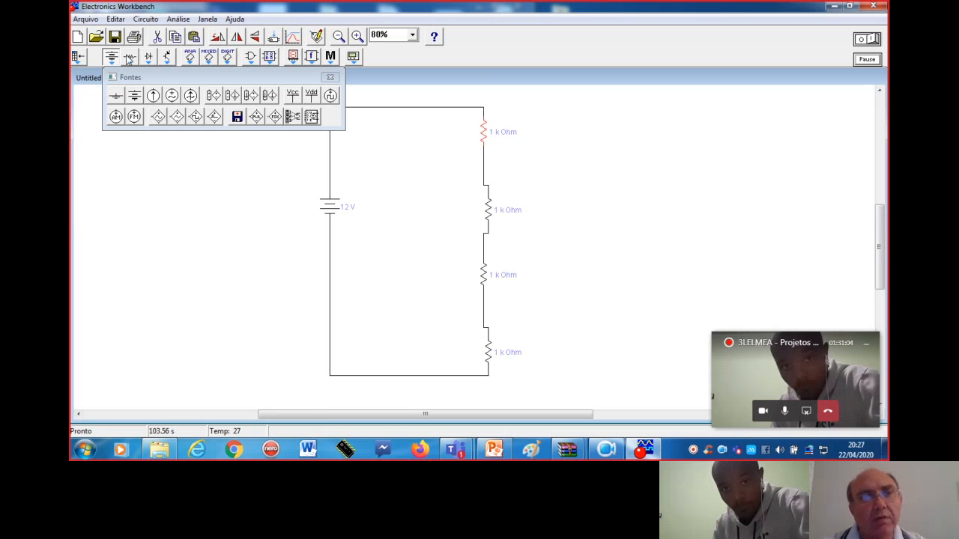
# - Place a voltmeter beside the third resistor from the top and wire it in parallel with that resistor
pyautogui.click(269, 57)
pyautogui.click(294, 58)
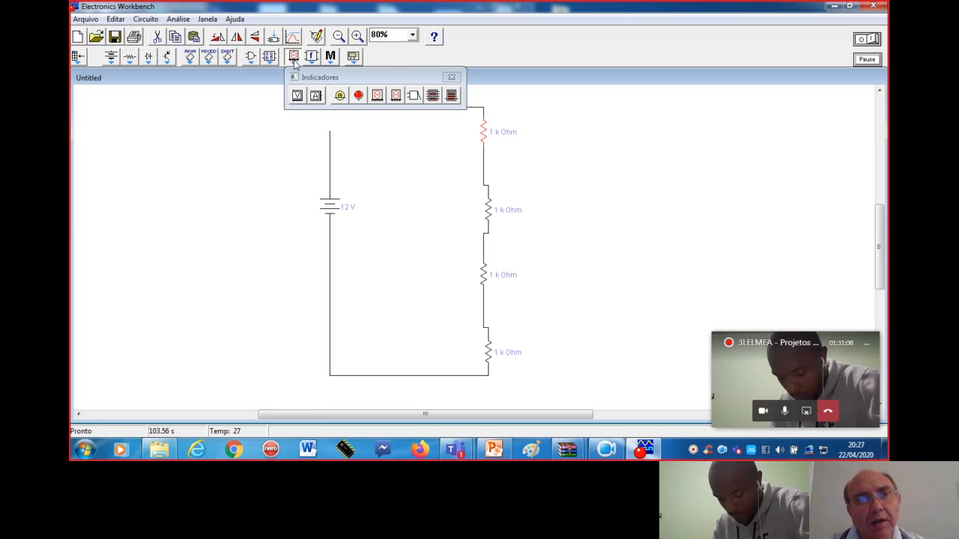
pyautogui.moveTo(305, 99); pyautogui.dragTo(557, 285)
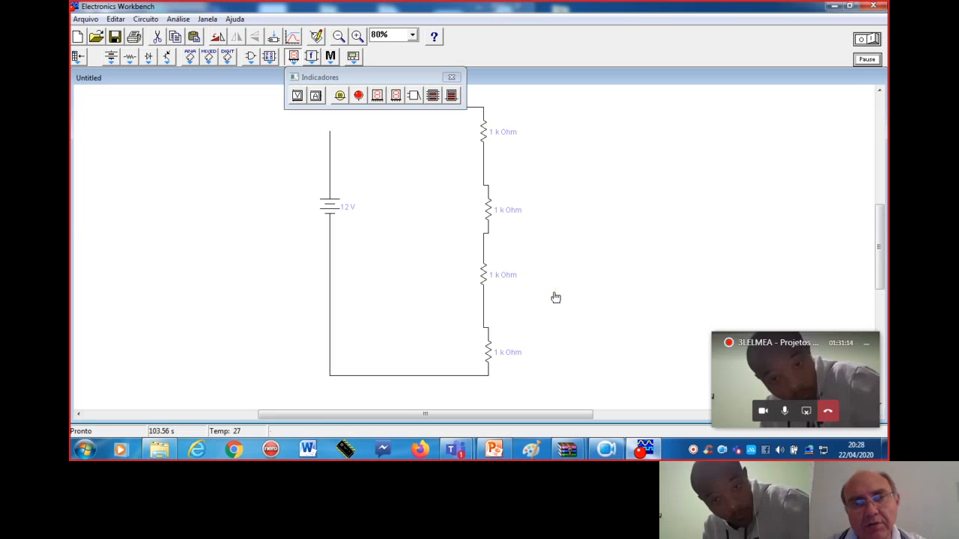
pyautogui.moveTo(550, 293); pyautogui.dragTo(569, 295)
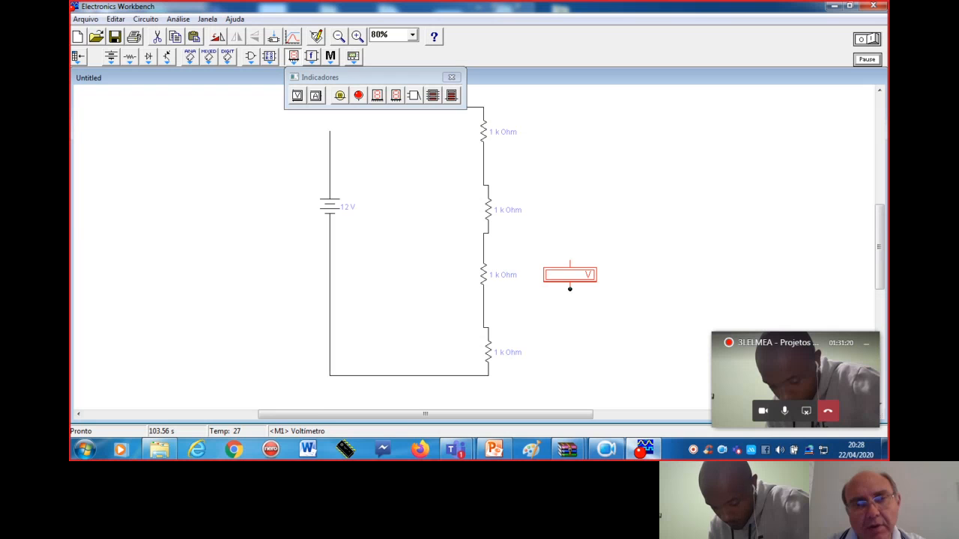
pyautogui.moveTo(569, 289); pyautogui.dragTo(483, 310)
pyautogui.moveTo(570, 261); pyautogui.dragTo(483, 249)
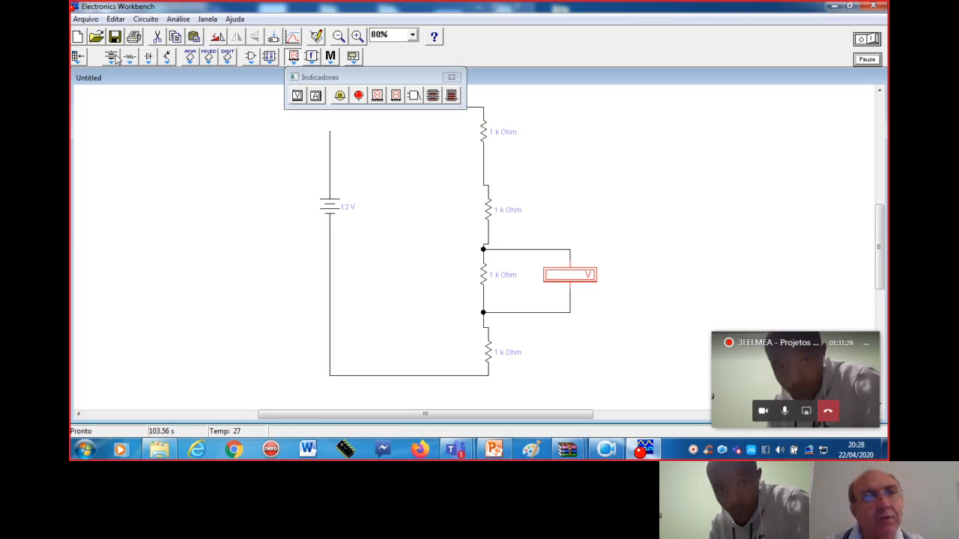
# - Insert an ammeter in the bottom wire between the battery and the lowest resistor, and close the Indicadores part window
pyautogui.moveTo(316, 95); pyautogui.dragTo(419, 373)
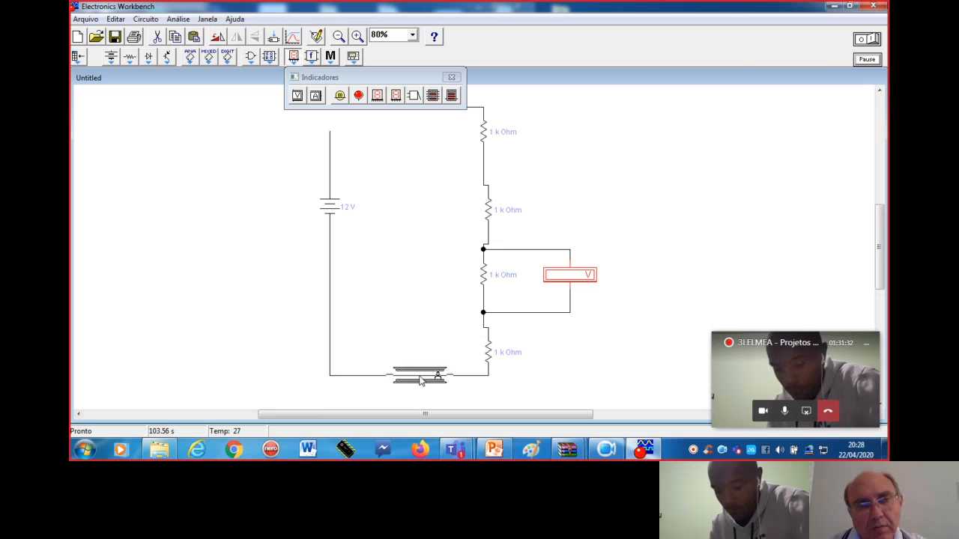
pyautogui.click(410, 311)
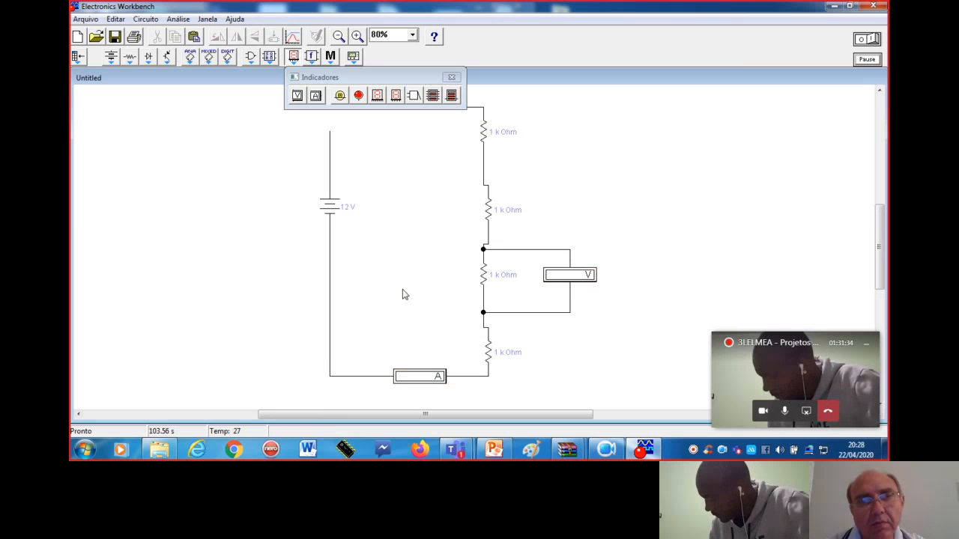
pyautogui.click(451, 77)
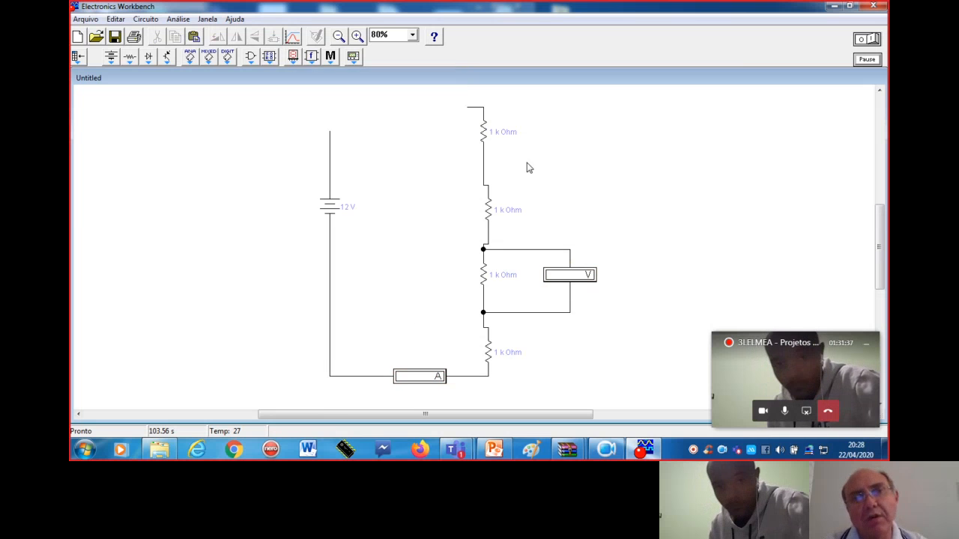
# - Set the resistance of the two upper resistors in the chain to 2 Ohm each
pyautogui.doubleClick(484, 132)
pyautogui.write('2')
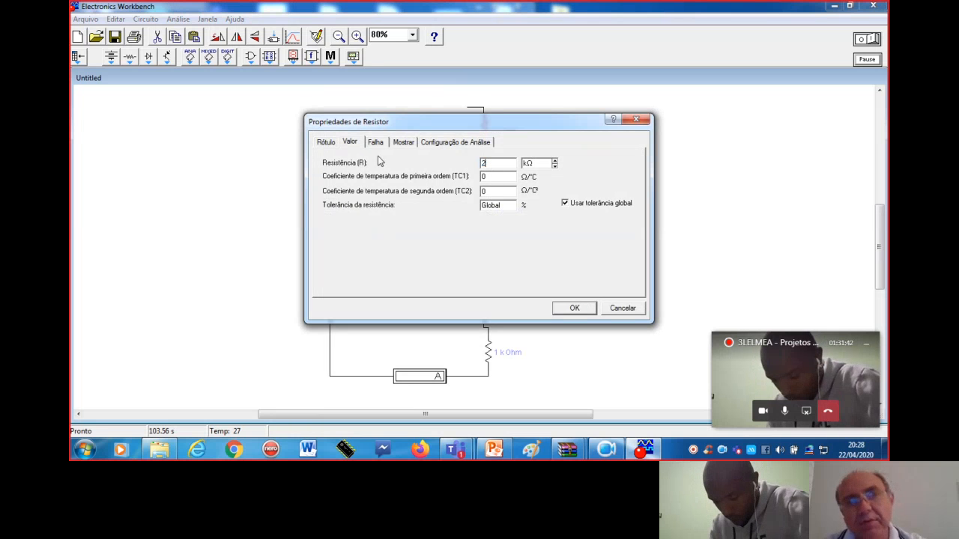
pyautogui.click(555, 165)
pyautogui.click(574, 308)
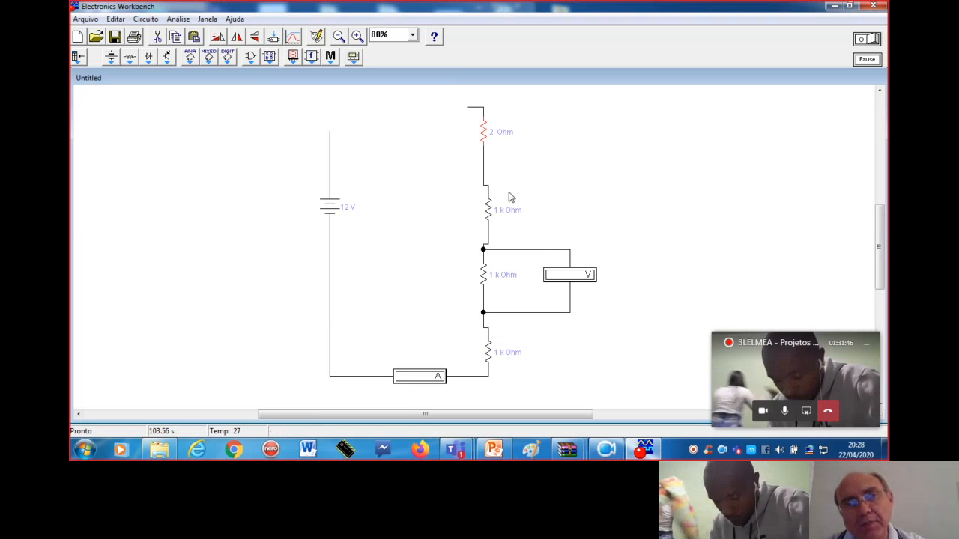
pyautogui.doubleClick(491, 213)
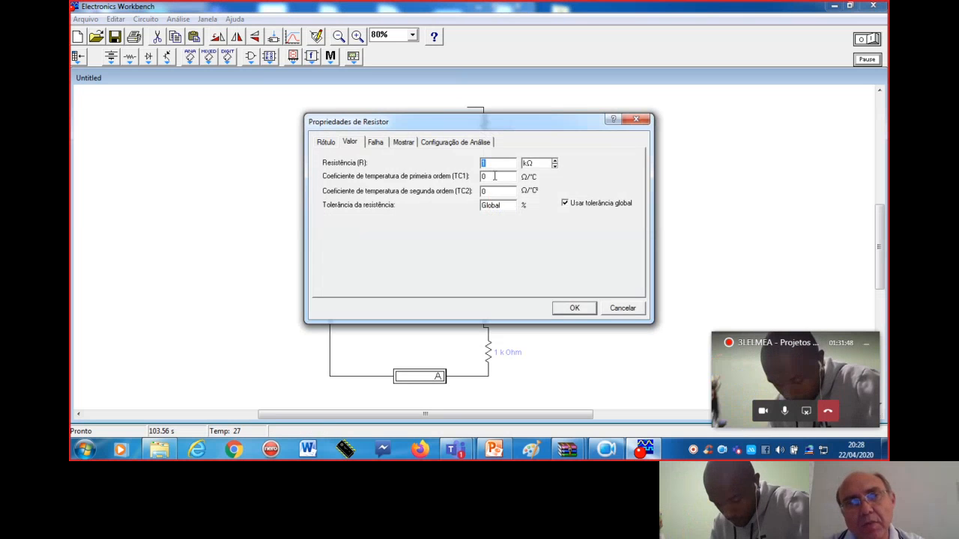
pyautogui.write('2')
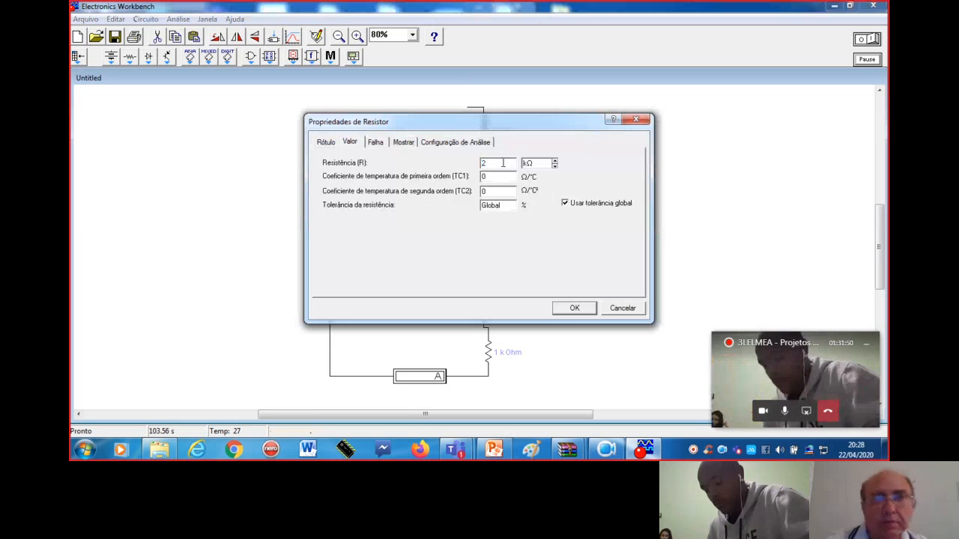
pyautogui.click(554, 165)
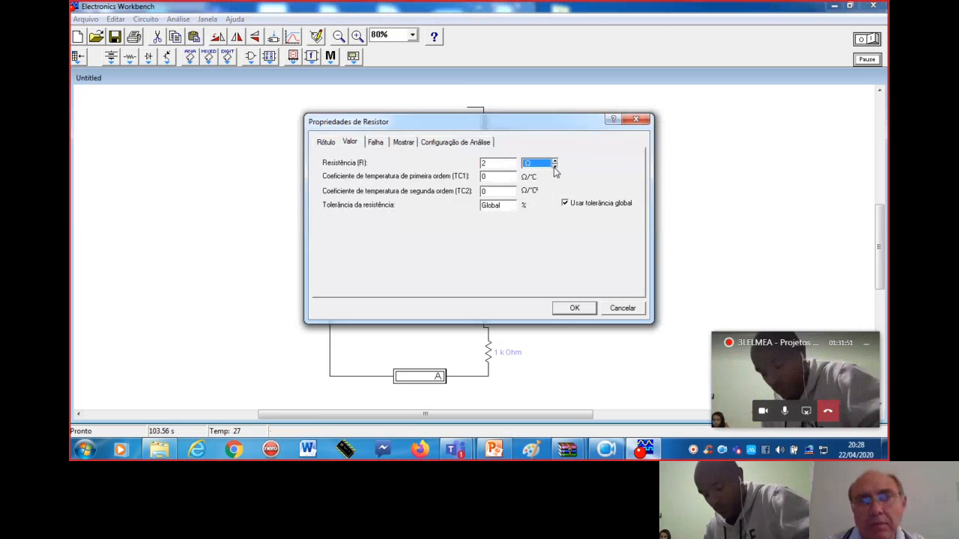
pyautogui.click(566, 306)
# - Set the resistance of the two lower resistors in the chain to 2 Ohm each
pyautogui.doubleClick(485, 285)
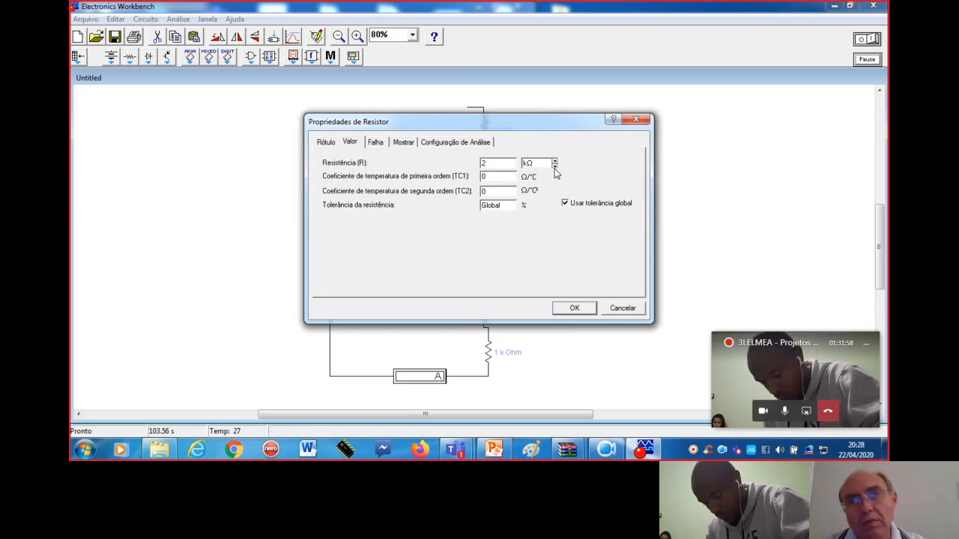
pyautogui.click(568, 309)
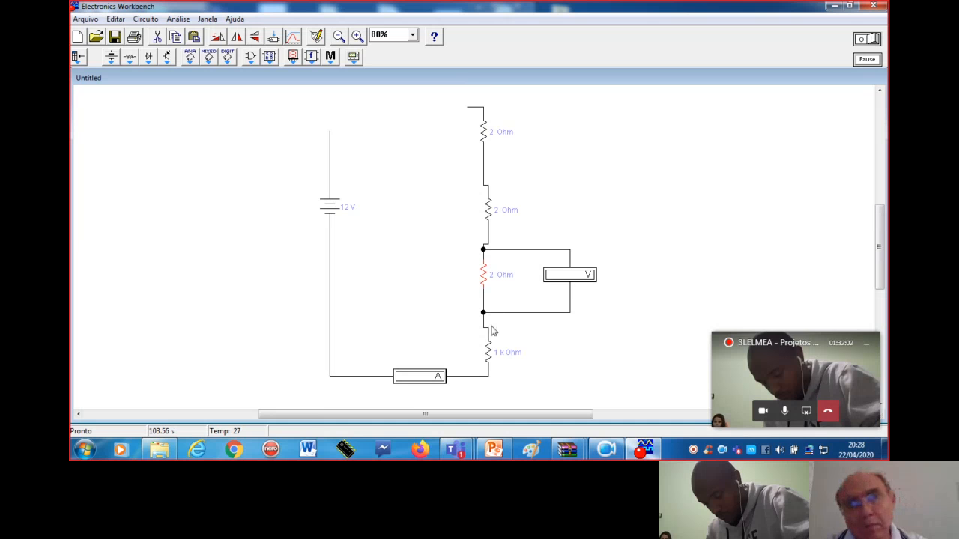
pyautogui.doubleClick(491, 352)
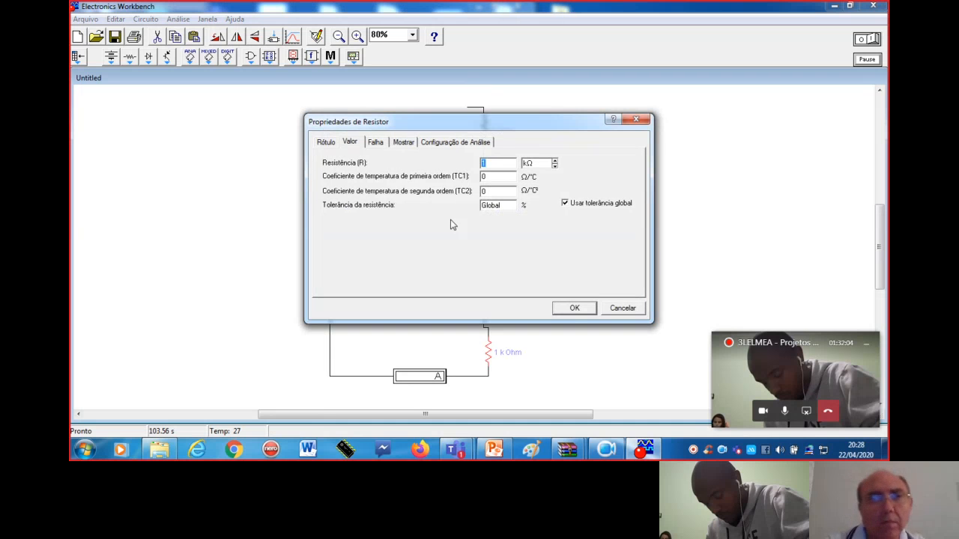
pyautogui.write('2')
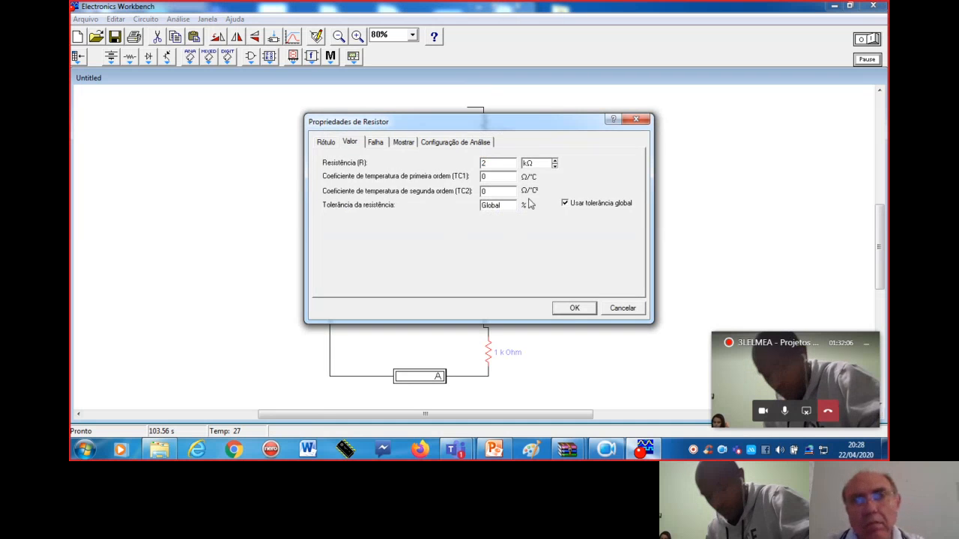
pyautogui.click(555, 167)
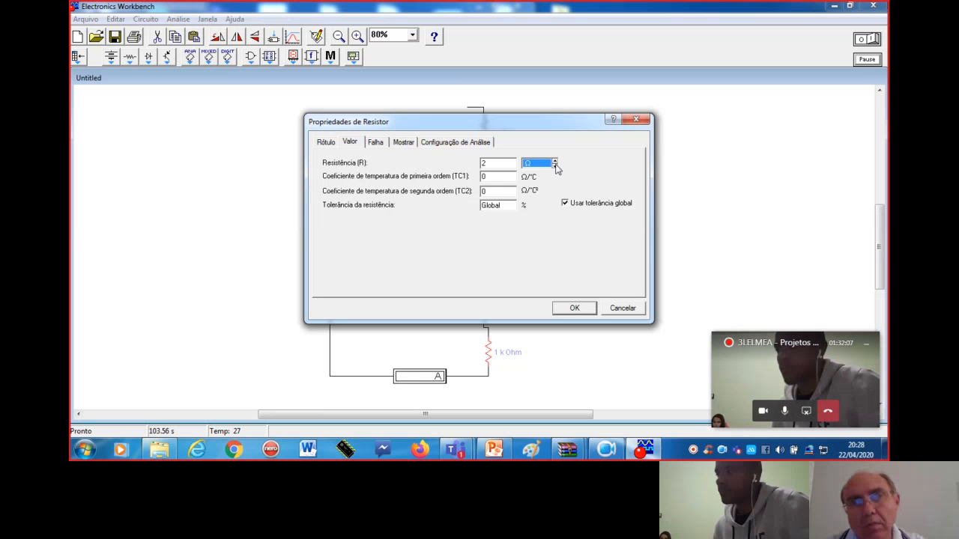
pyautogui.click(571, 308)
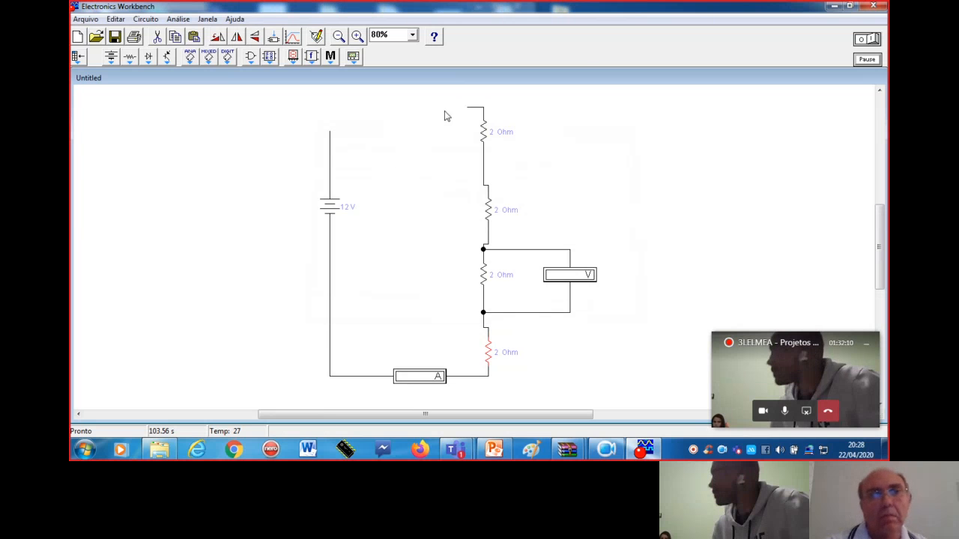
# - Restore the missing part of the wire between the battery's upper terminal and the top resistor, and start the simulation
pyautogui.click(354, 129)
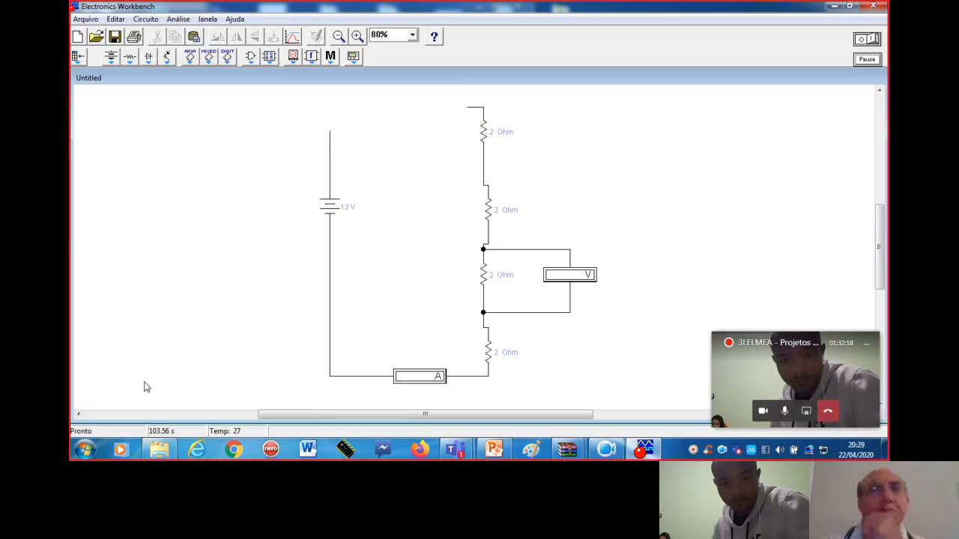
pyautogui.click(329, 172)
pyautogui.press('Delete')
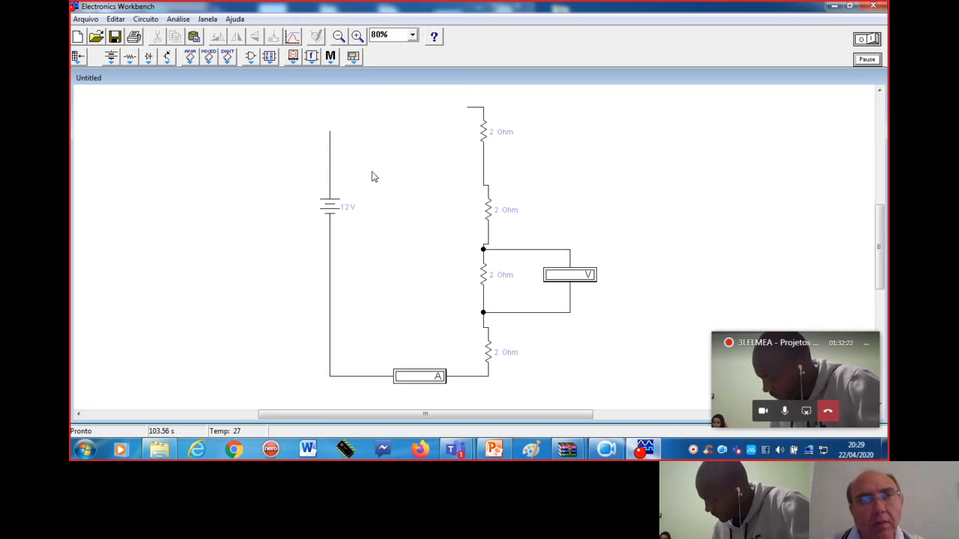
pyautogui.hotkey('ctrl', 'z')
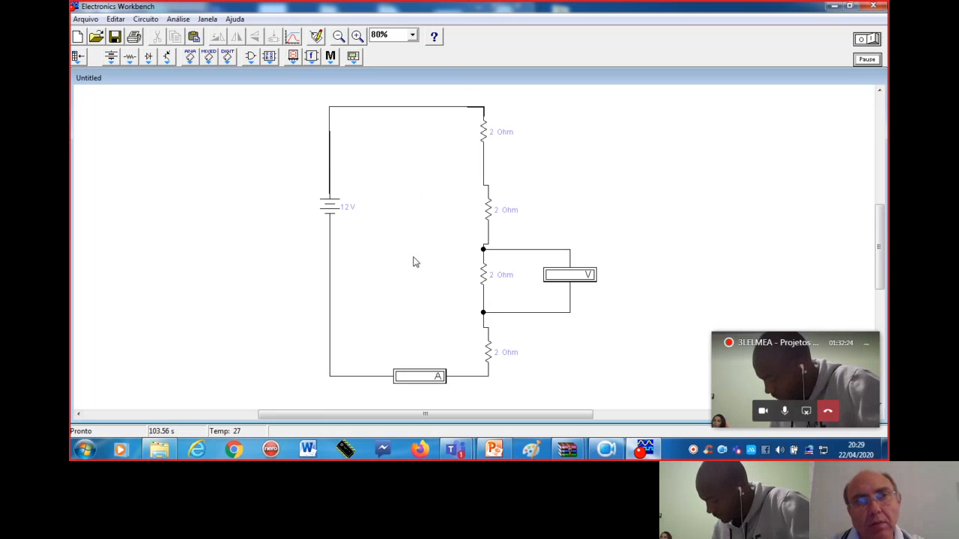
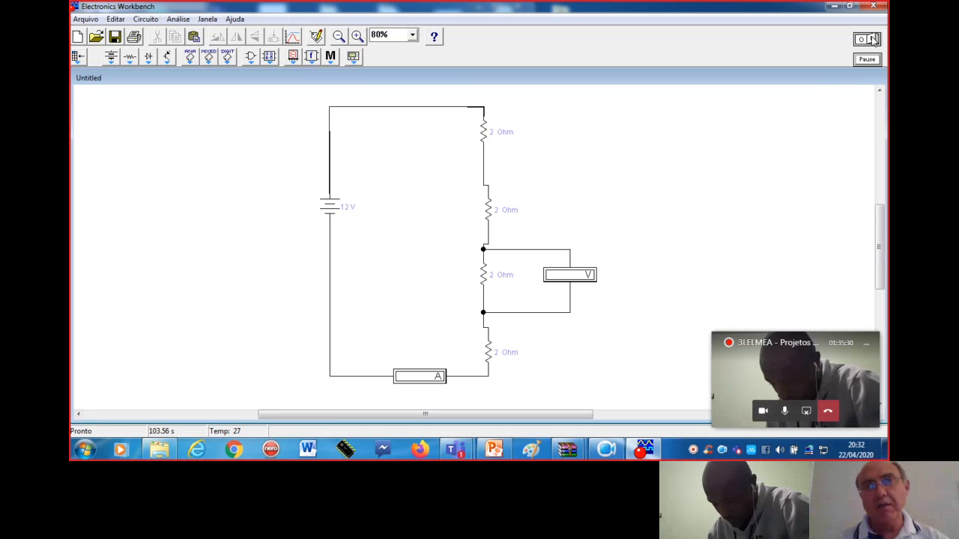
pyautogui.click(871, 40)
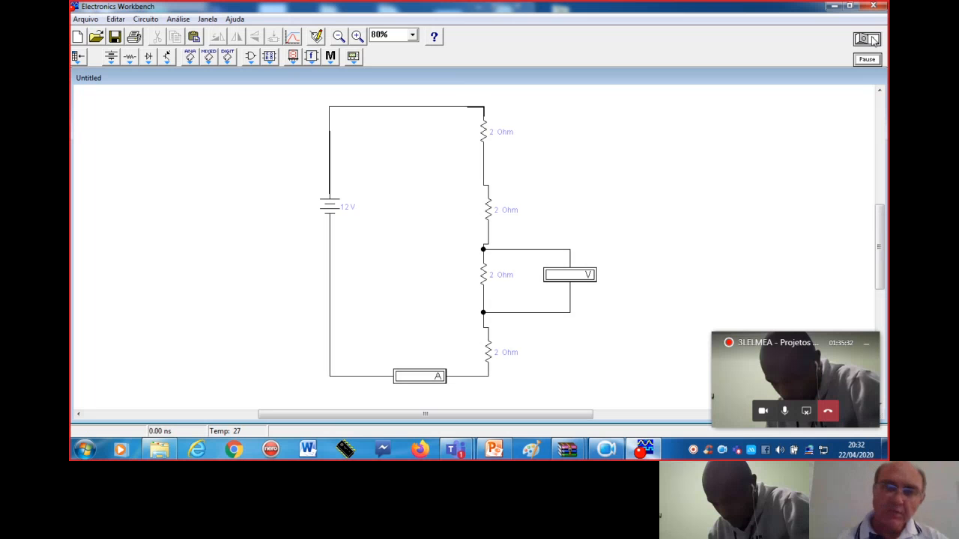